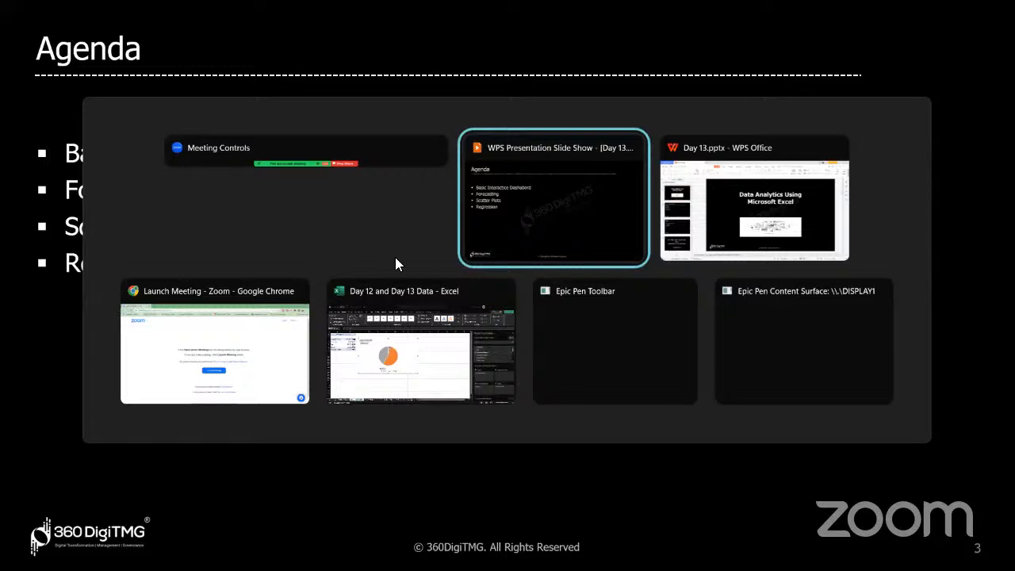
# Switch to the Excel workbook and review the Orders data sheet before returning to the Regional Profit sheet.
pyautogui.hotkey('alt', 'Tab')
pyautogui.hotkey('alt', 'Tab')
pyautogui.hotkey('alt', 'Tab')
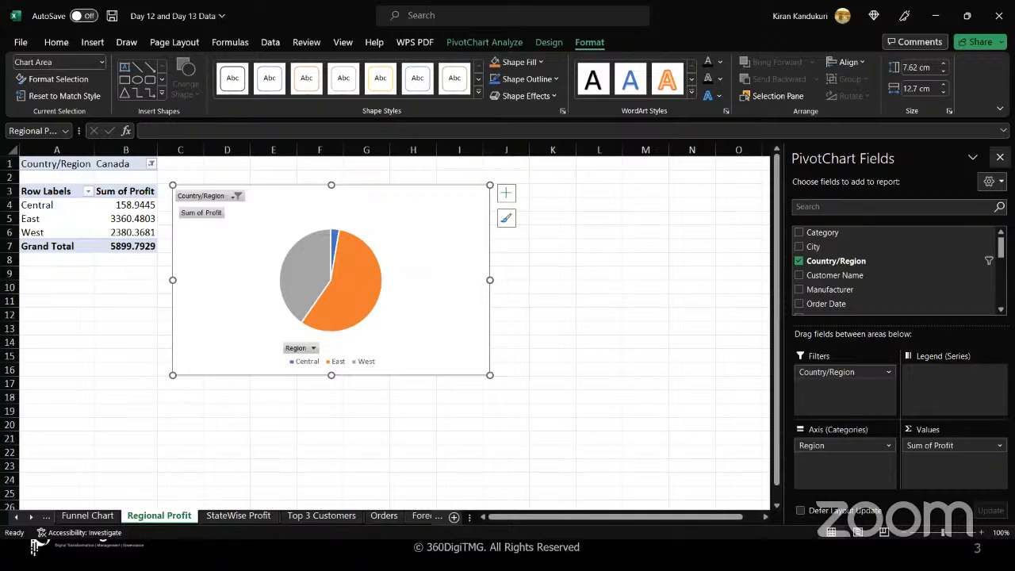
pyautogui.click(1000, 157)
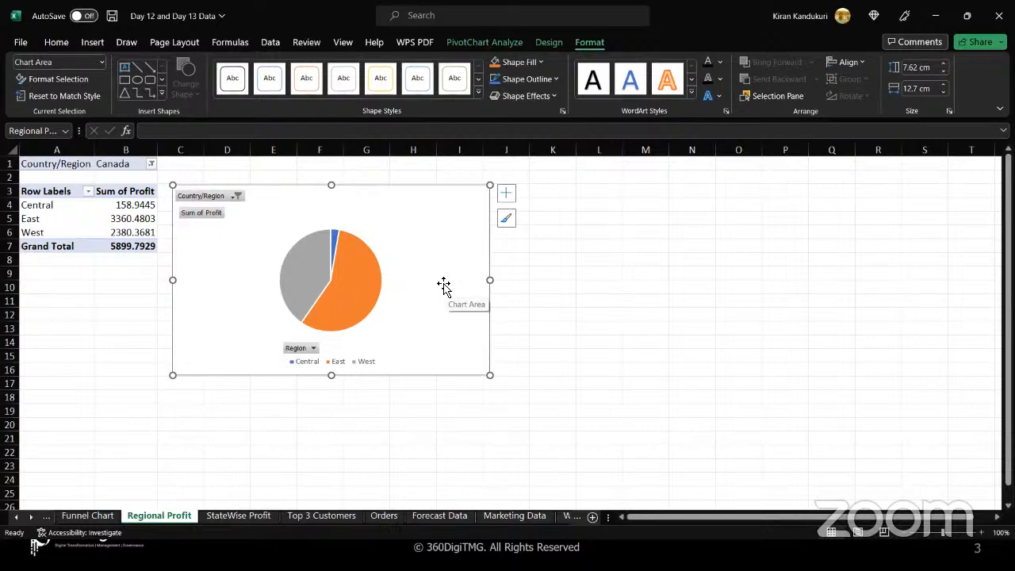
pyautogui.click(386, 518)
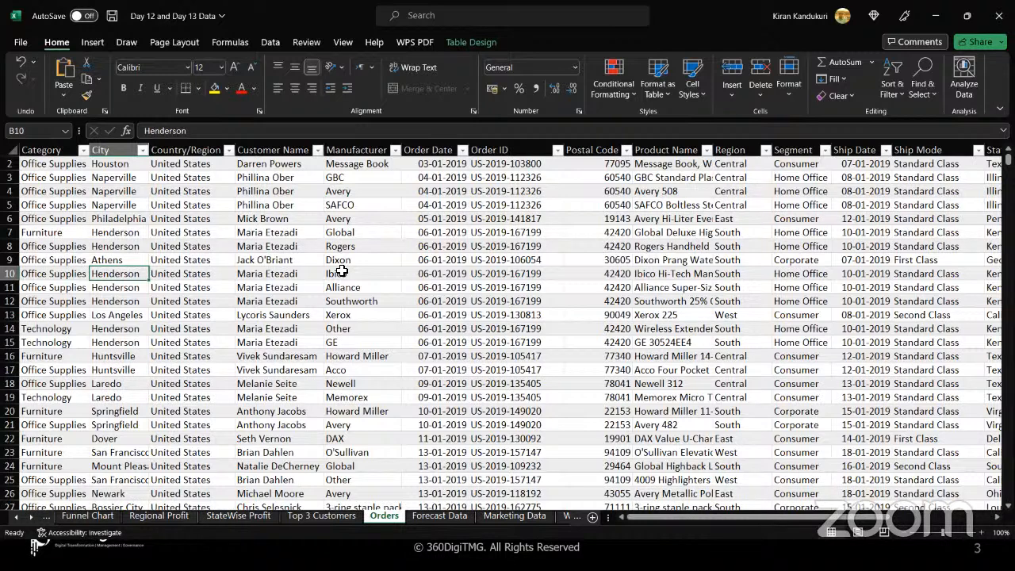
pyautogui.click(163, 517)
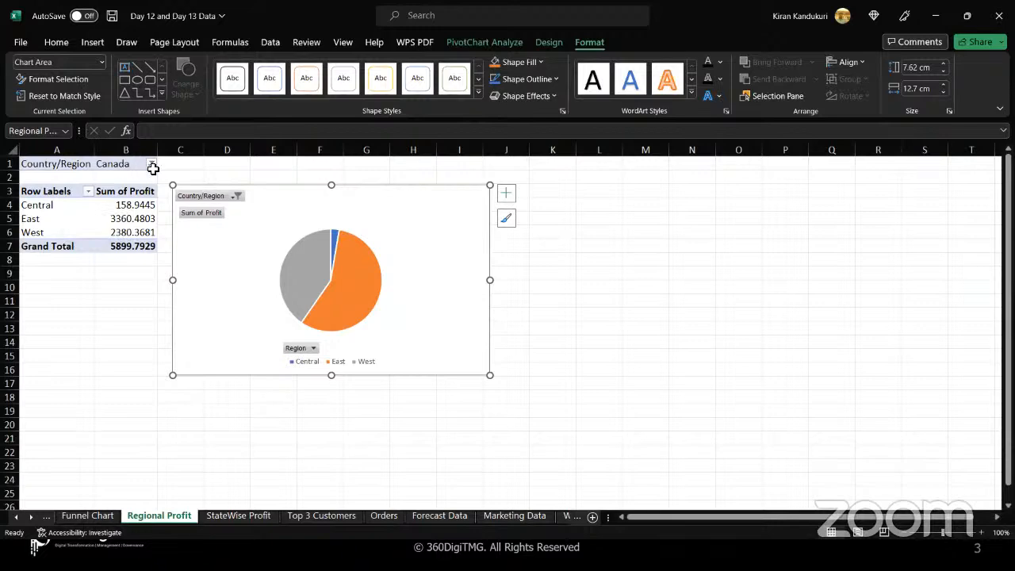
# Select the Regional Profit pivot table and show its PivotTable field list.
pyautogui.click(111, 208)
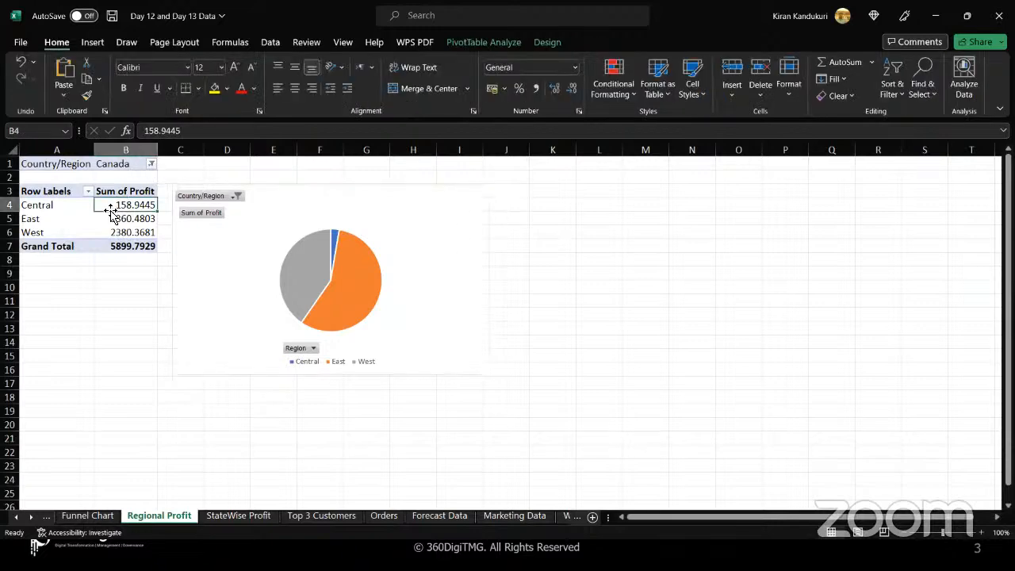
pyautogui.click(471, 42)
pyautogui.click(897, 86)
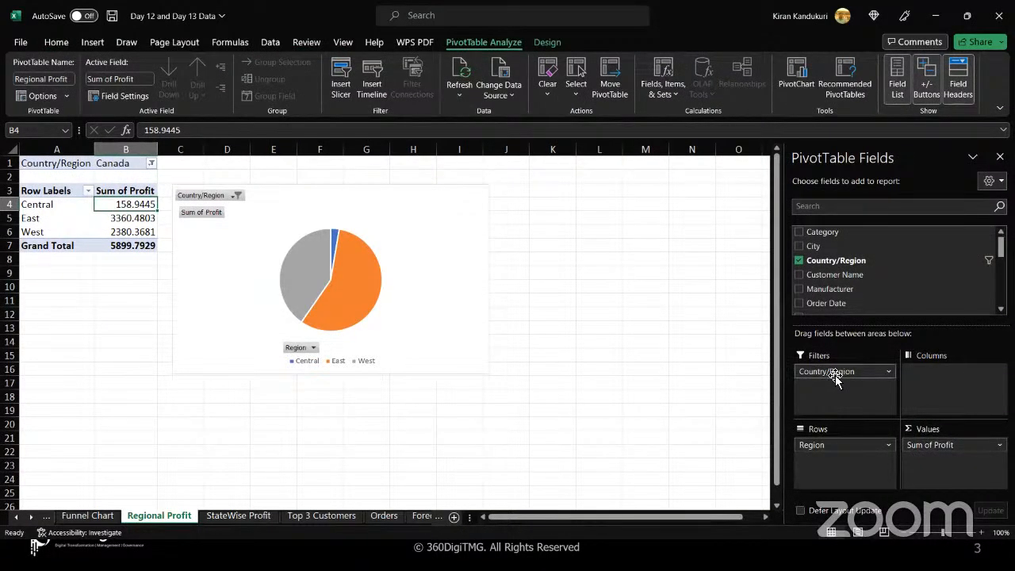
# Filter the Regional Profit pivot table's Country/Region to United States.
pyautogui.click(151, 162)
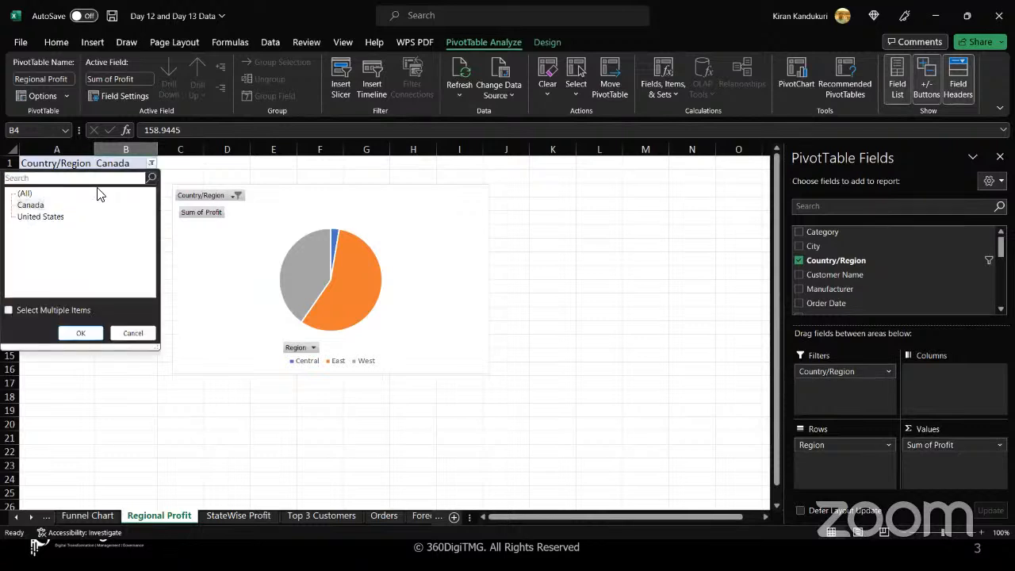
pyautogui.click(32, 217)
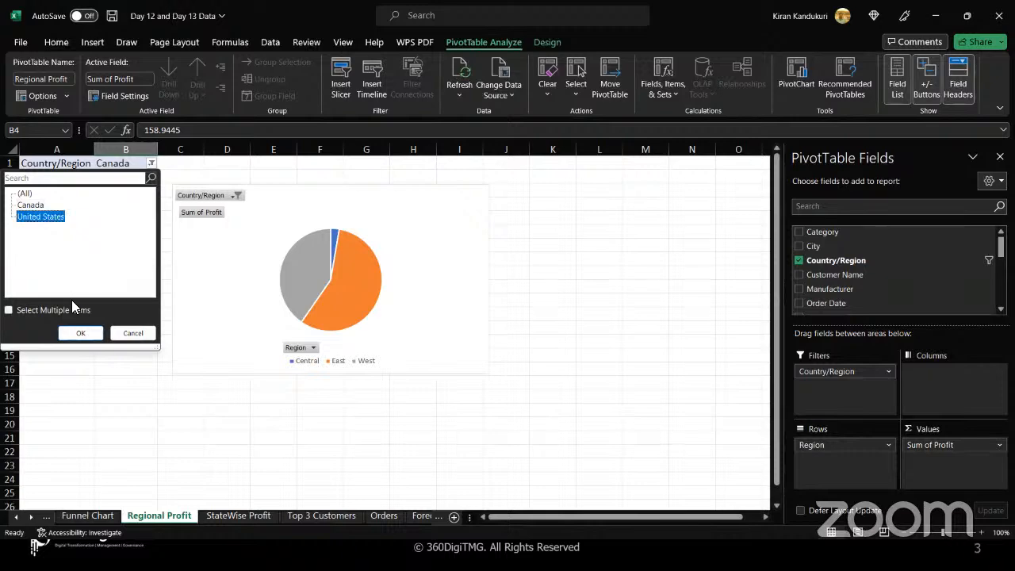
pyautogui.click(80, 333)
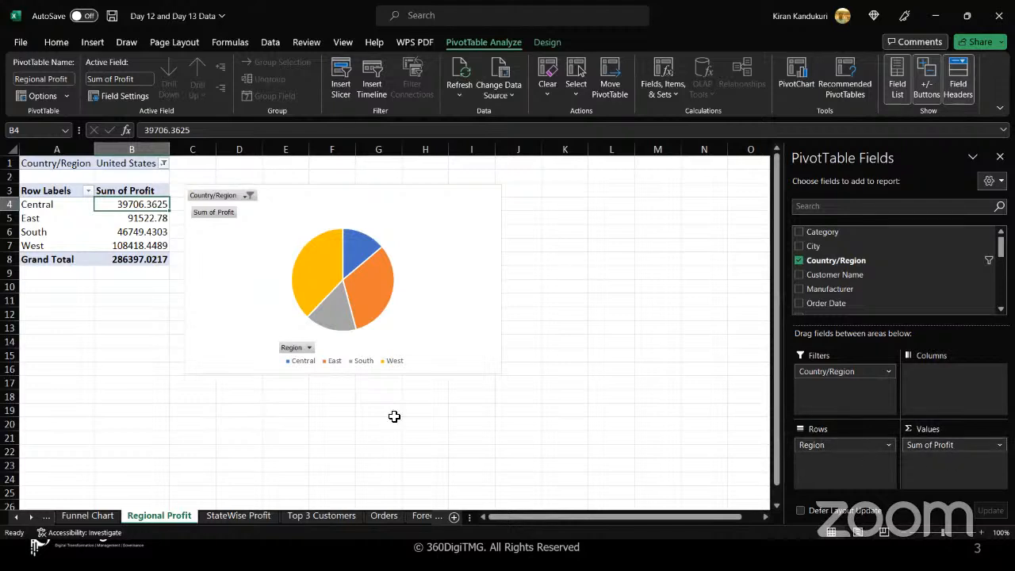
# On the StateWise Profit sheet, filter the pivot table's Country/Region to United States.
pyautogui.click(240, 515)
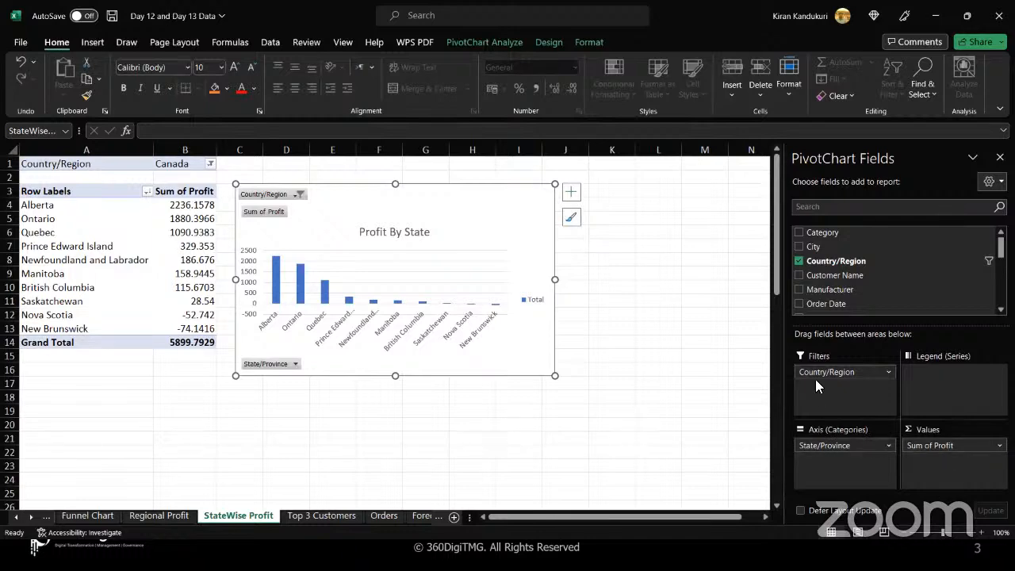
pyautogui.click(210, 164)
pyautogui.click(105, 220)
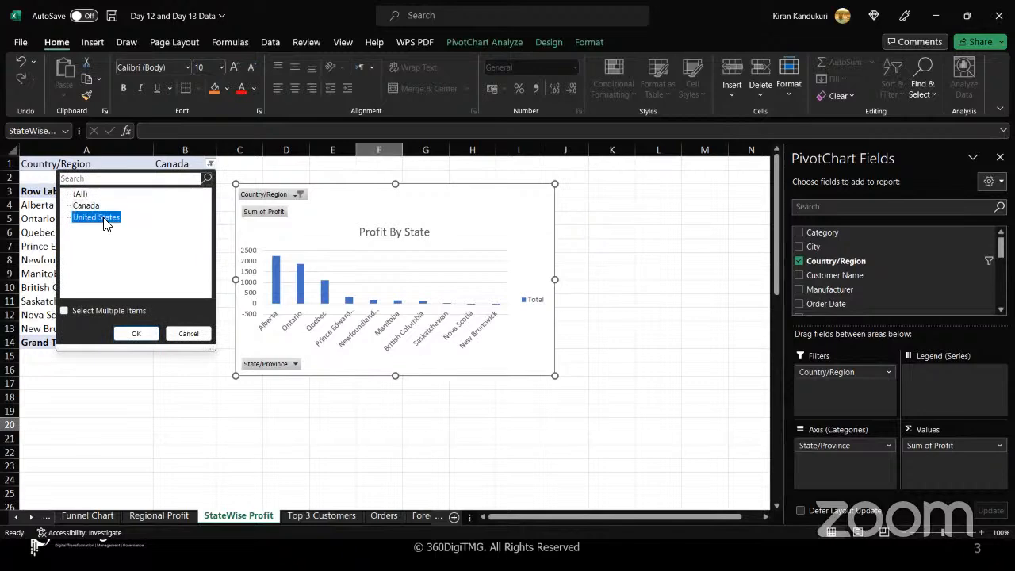
pyautogui.click(135, 333)
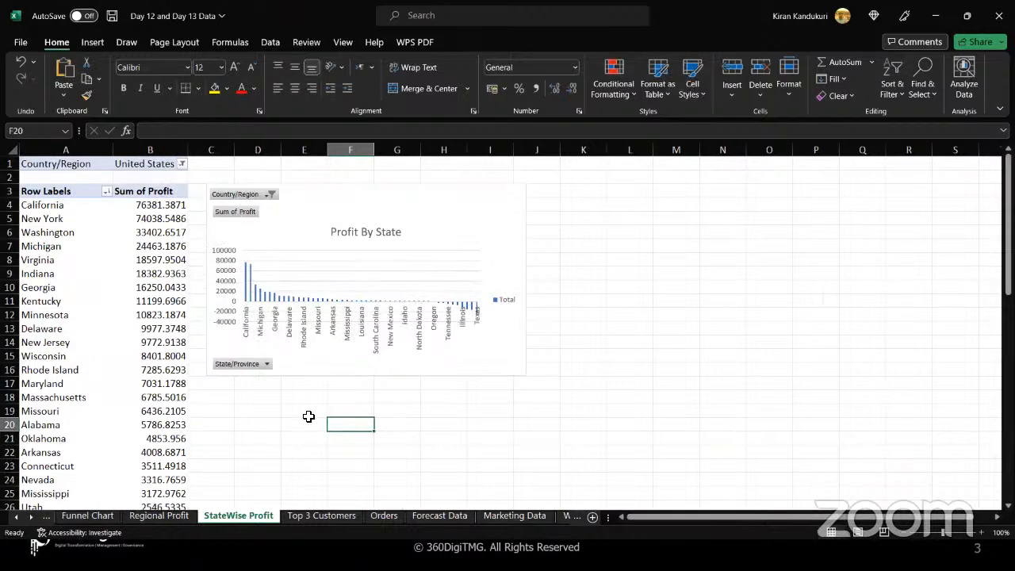
# Review the Top 10 value filter showing the top 3 customers by Sum of Profit on the Top 3 Customers sheet.
pyautogui.click(326, 518)
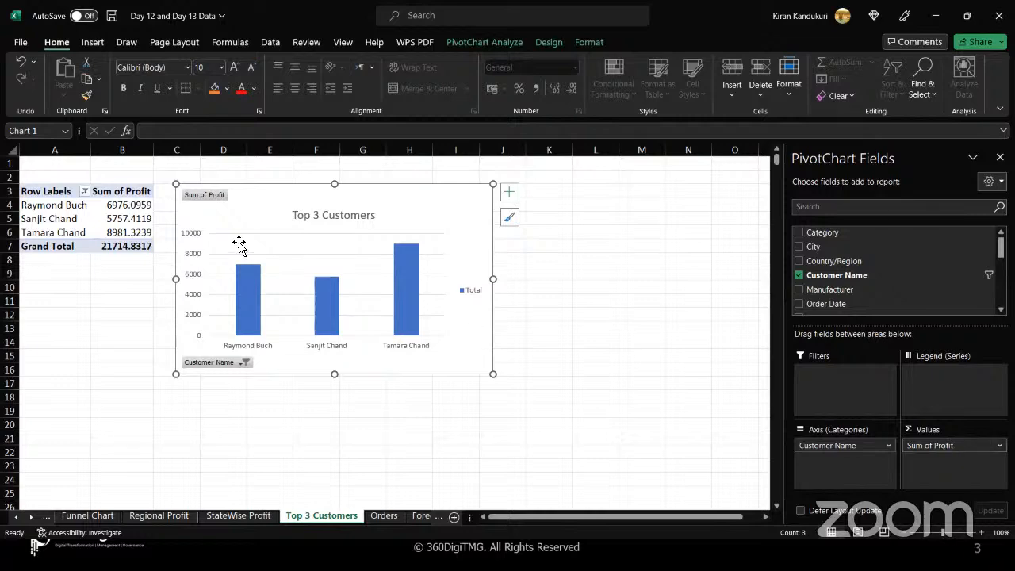
pyautogui.click(84, 193)
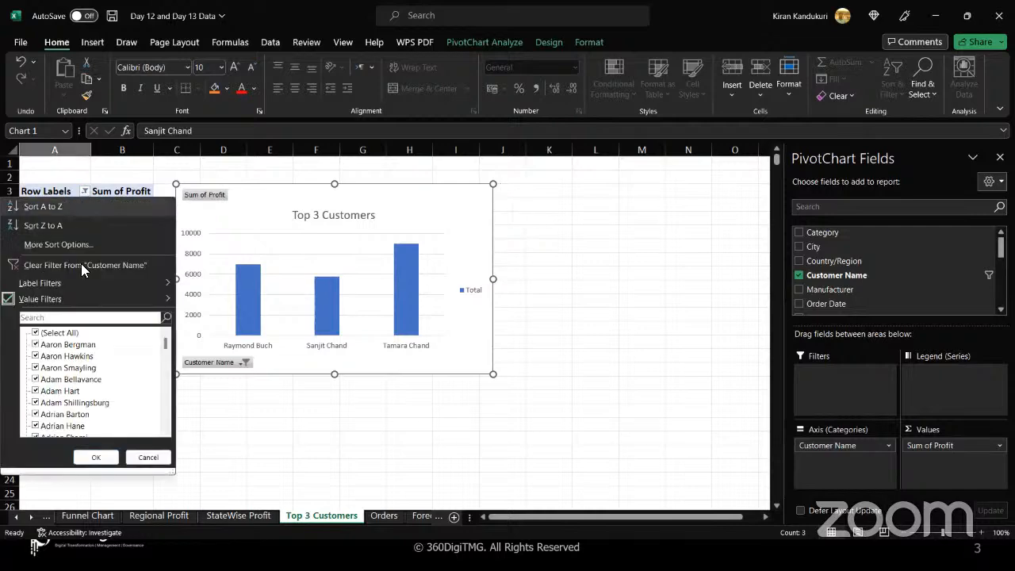
pyautogui.moveTo(85, 306)
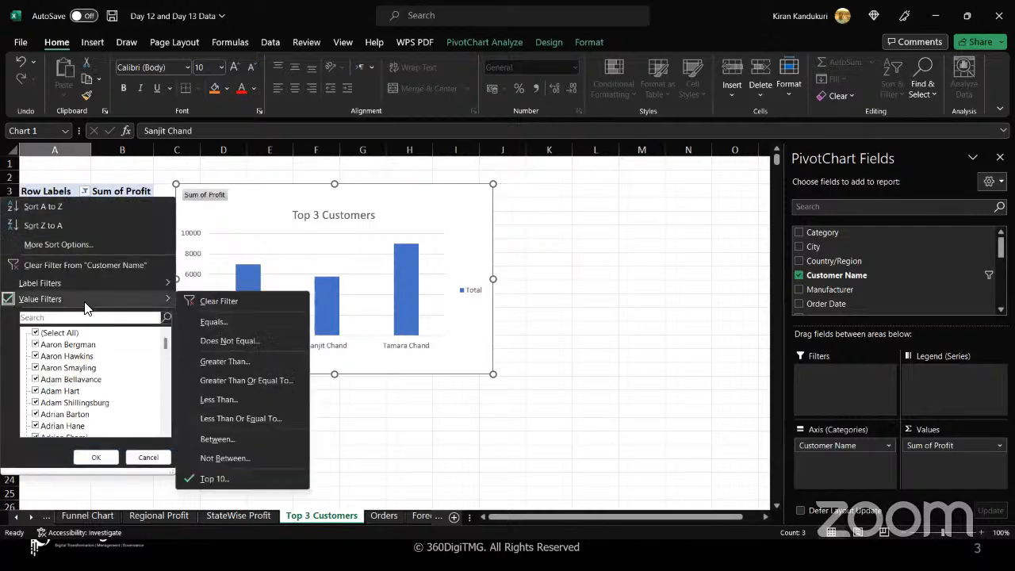
pyautogui.click(252, 478)
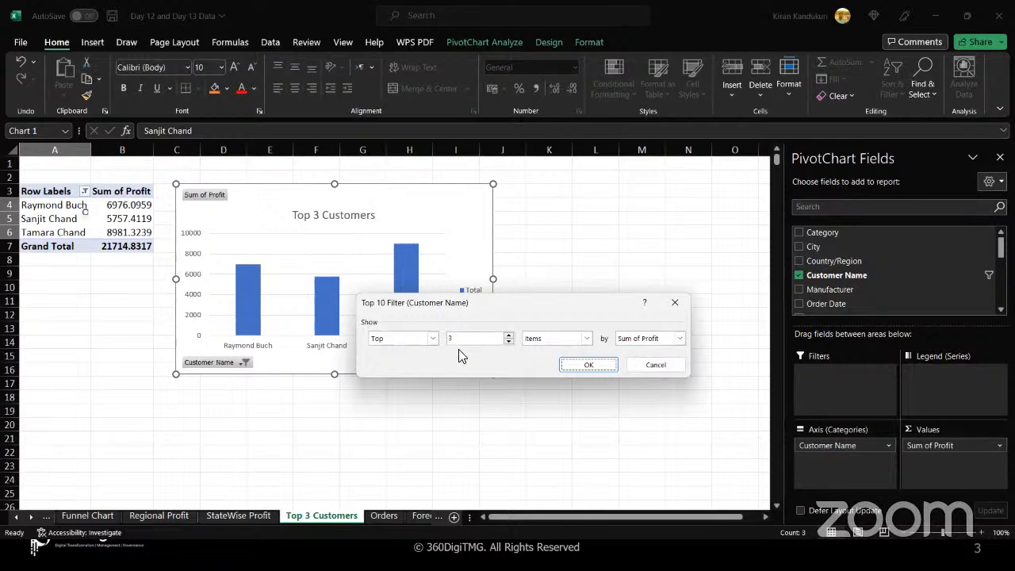
pyautogui.click(580, 368)
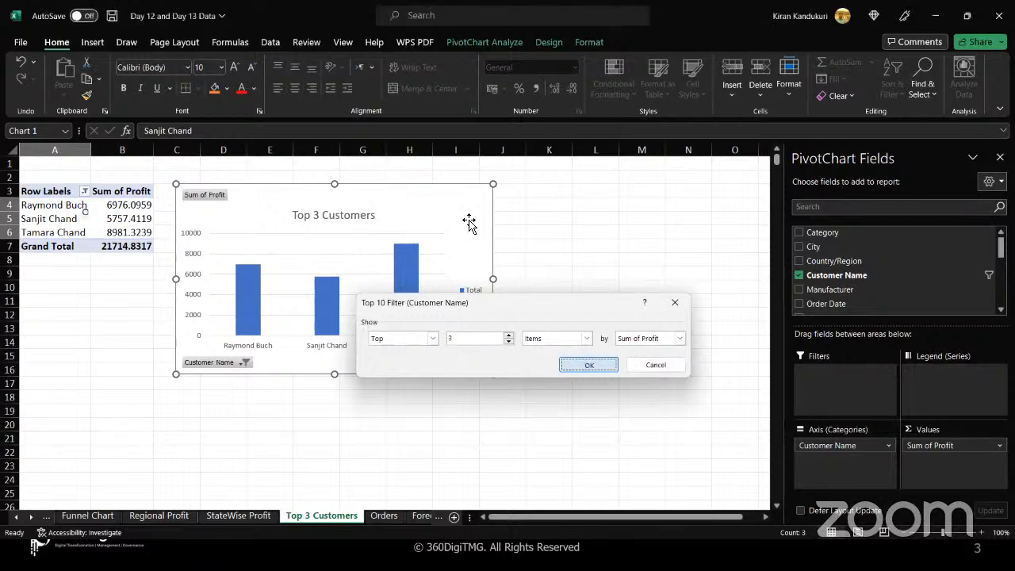
pyautogui.click(463, 214)
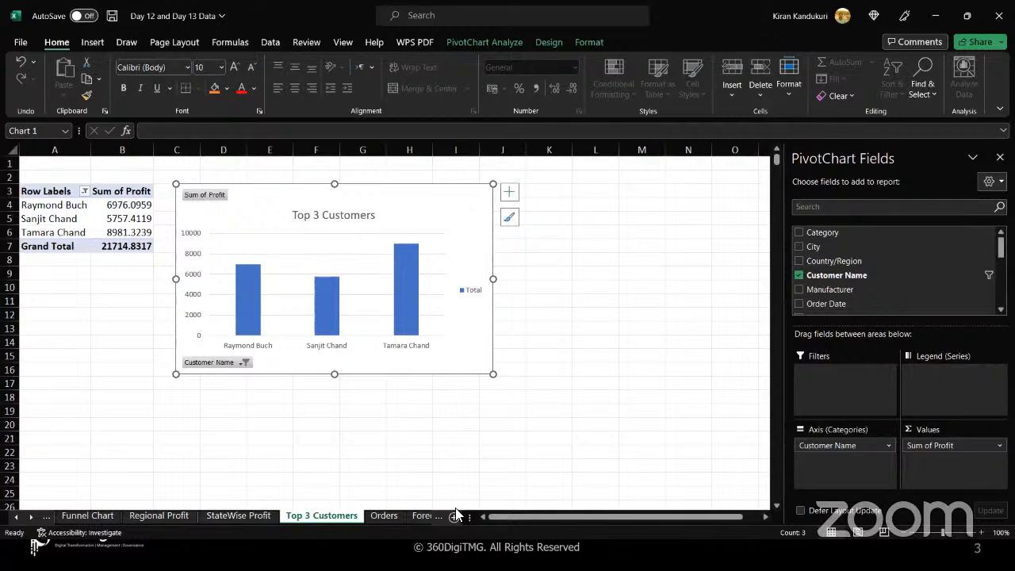
pyautogui.click(1000, 157)
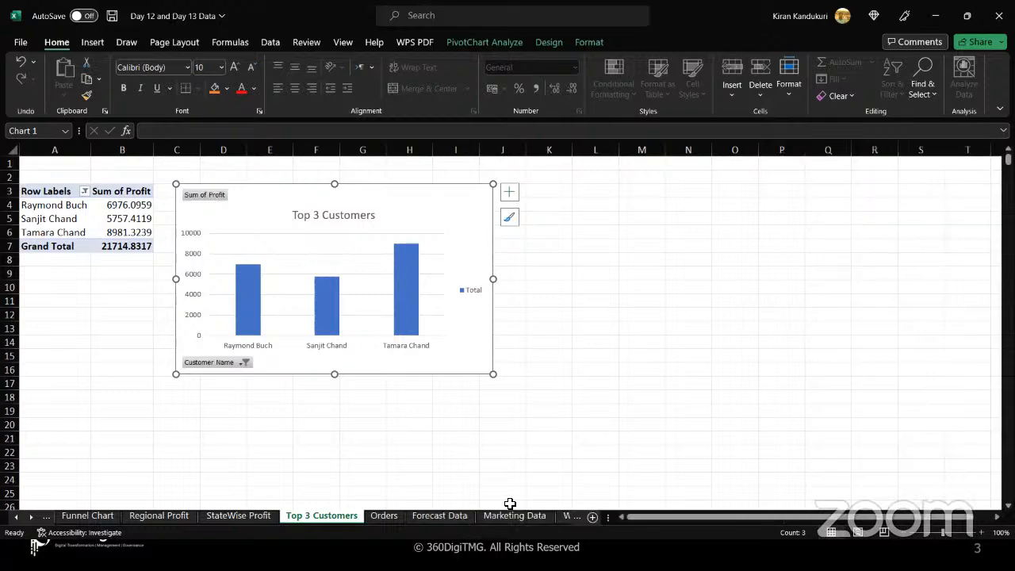
# Add a new worksheet and rename it Dashboard.
pyautogui.click(592, 517)
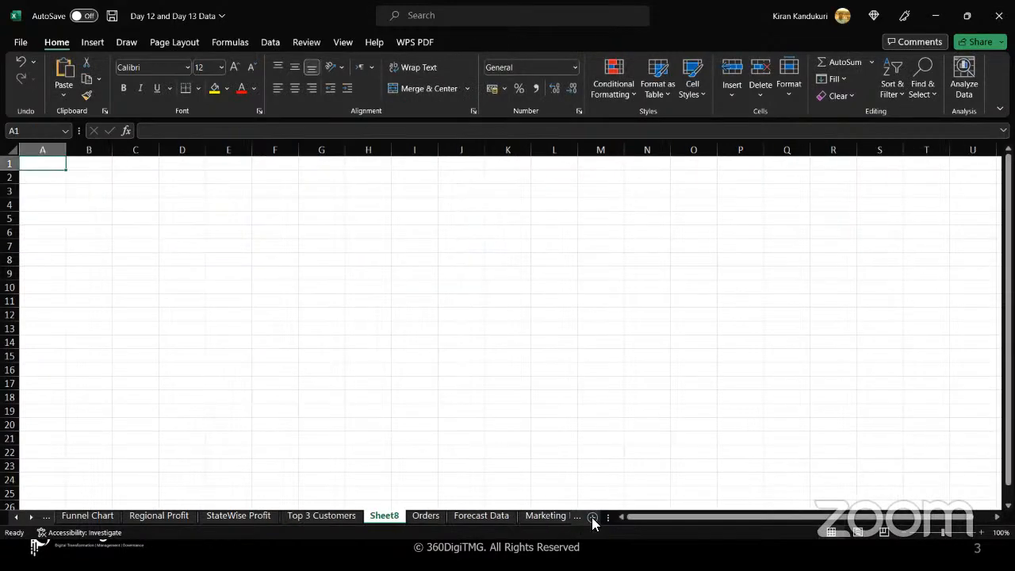
pyautogui.doubleClick(382, 517)
pyautogui.write('Dashbo')
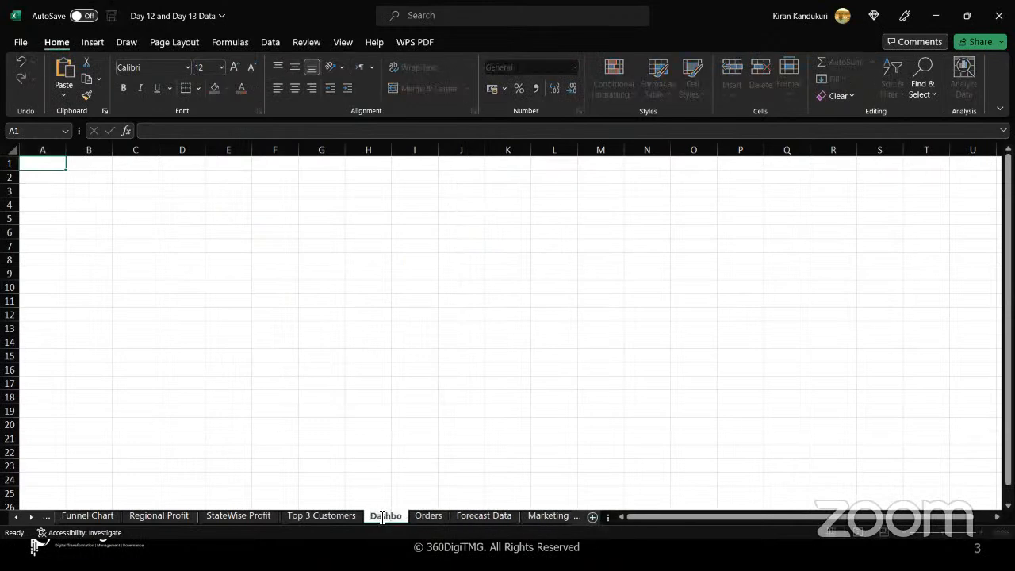
pyautogui.write('ard')
pyautogui.press('Return')
# Select all cells of the Dashboard sheet and fill them with a light green background colour.
pyautogui.click(251, 360)
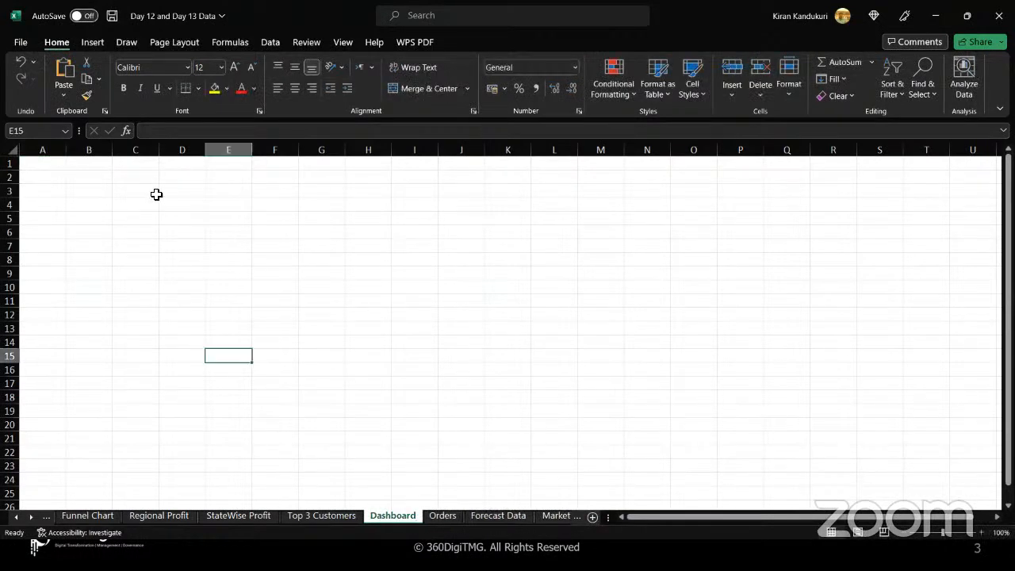
pyautogui.click(145, 199)
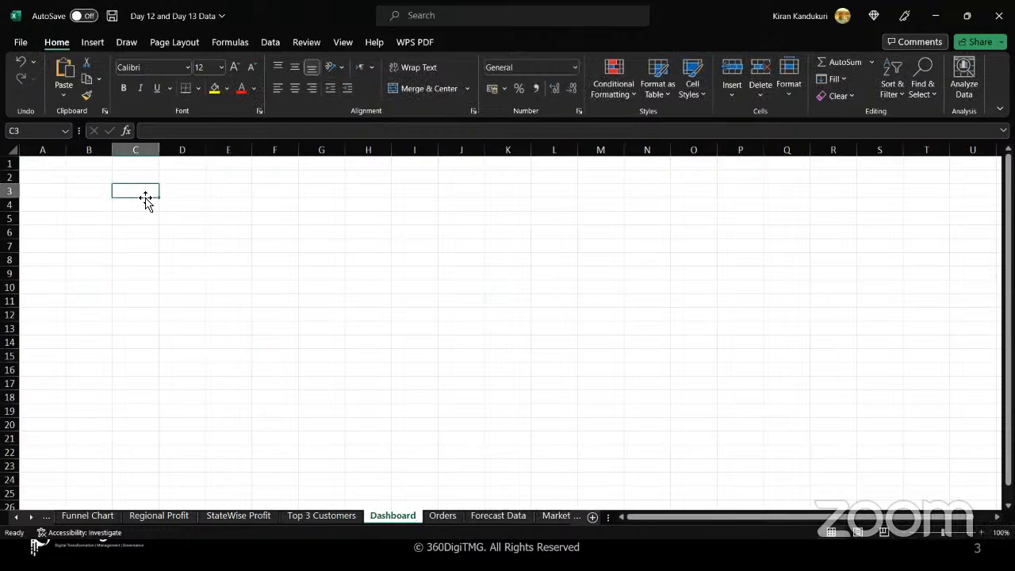
pyautogui.click(227, 88)
pyautogui.press('Escape')
pyautogui.hotkey('ctrl', 'a')
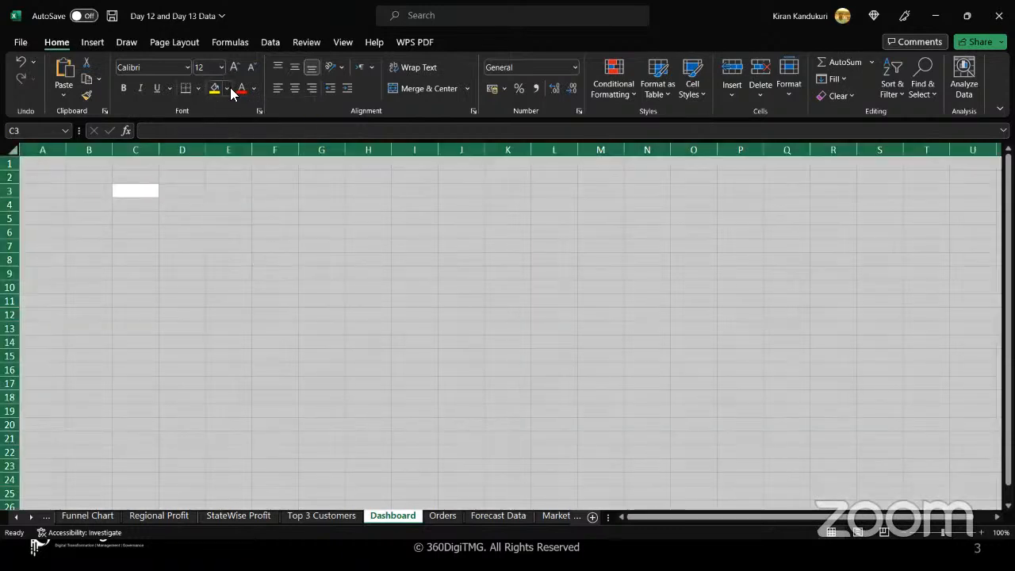
pyautogui.click(227, 88)
pyautogui.click(255, 154)
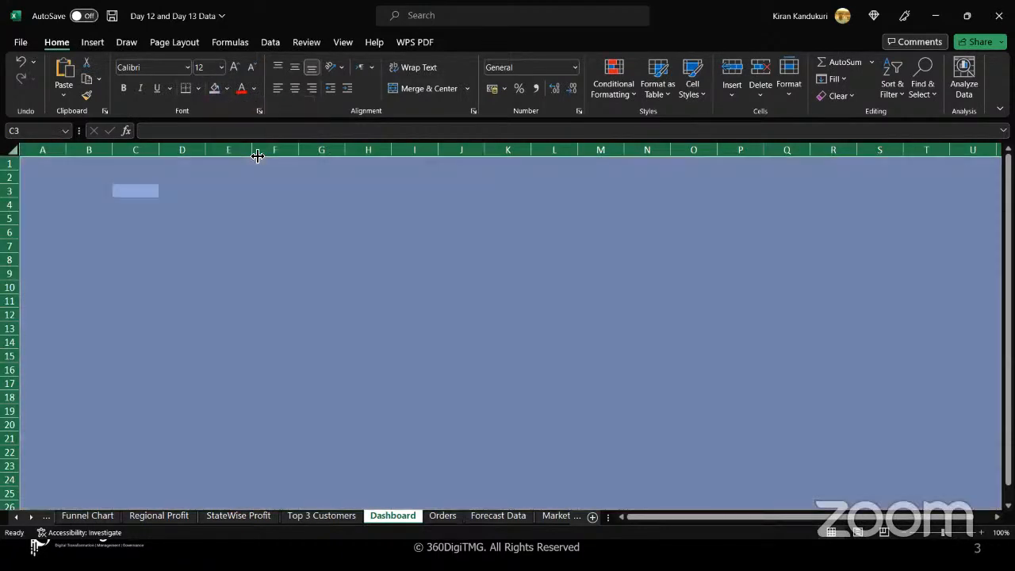
pyautogui.click(226, 88)
pyautogui.click(308, 155)
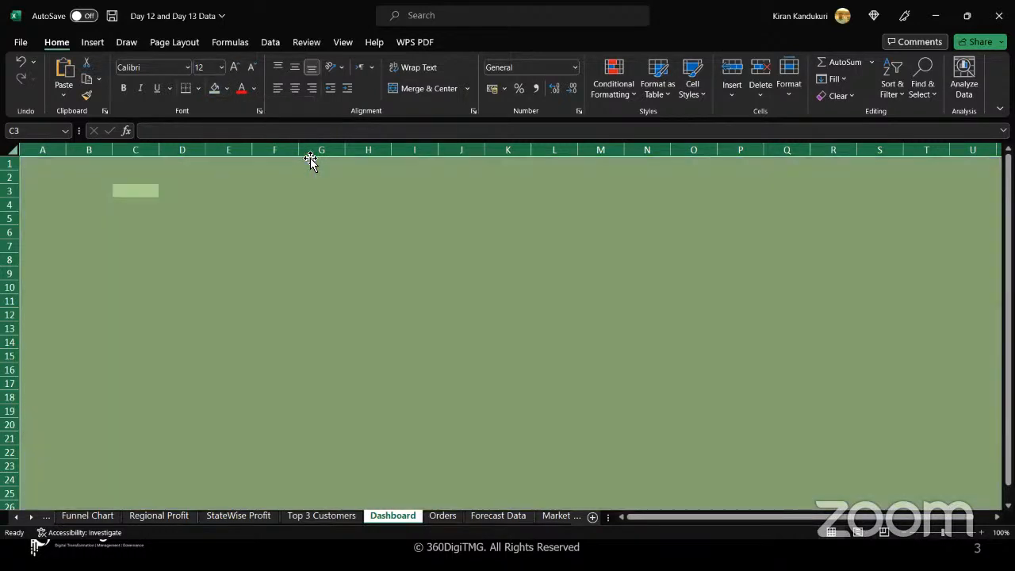
# Enter the title Profit Analyis Dashboard in cell A1.
pyautogui.click(100, 188)
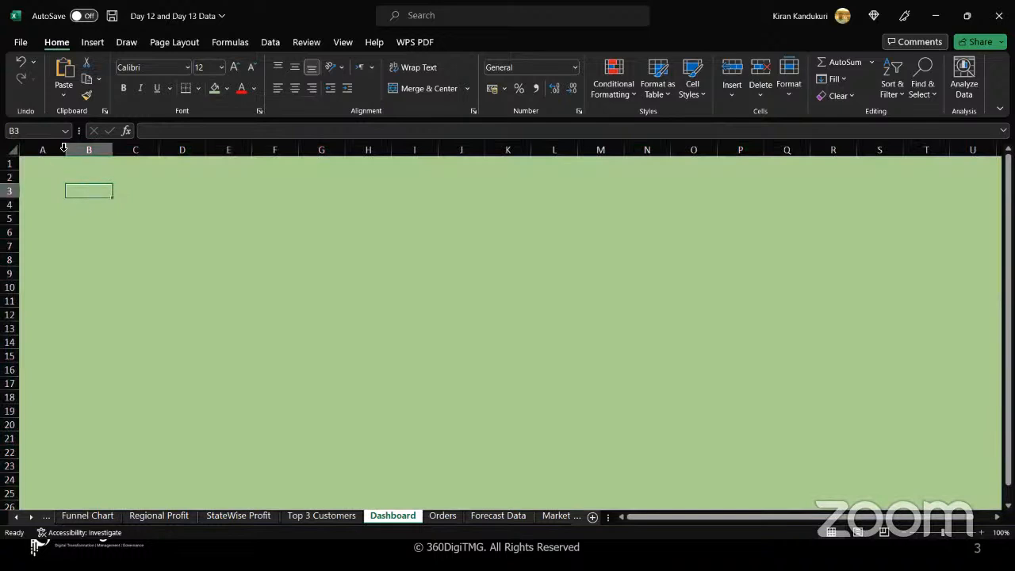
pyautogui.click(50, 167)
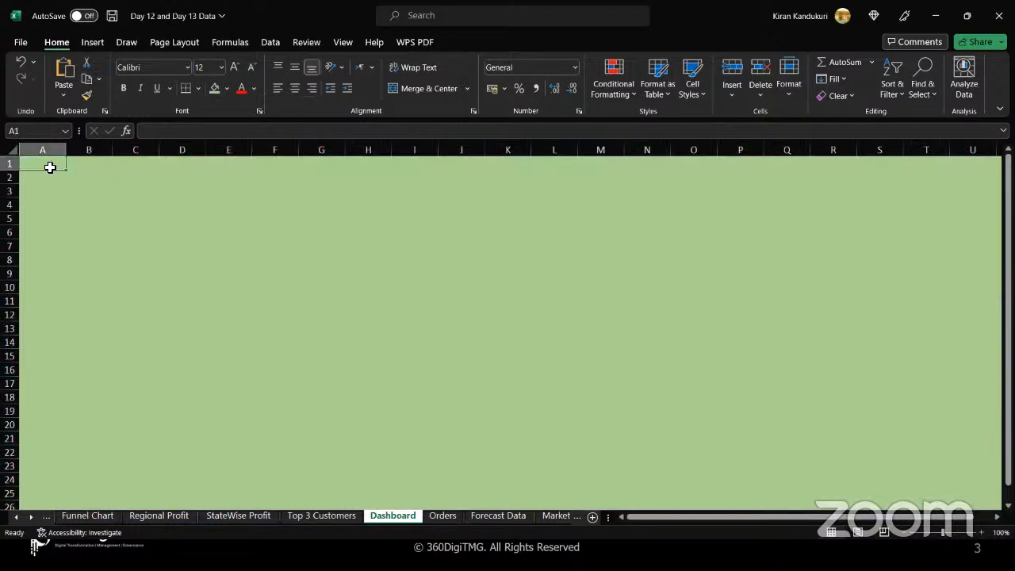
pyautogui.write('Region and')
pyautogui.press('BackSpace')
pyautogui.press('BackSpace')
pyautogui.press('BackSpace')
pyautogui.press('BackSpace')
pyautogui.press('BackSpace')
pyautogui.press('BackSpace')
pyautogui.press('BackSpace')
pyautogui.press('BackSpace')
pyautogui.press('BackSpace')
pyautogui.press('BackSpace')
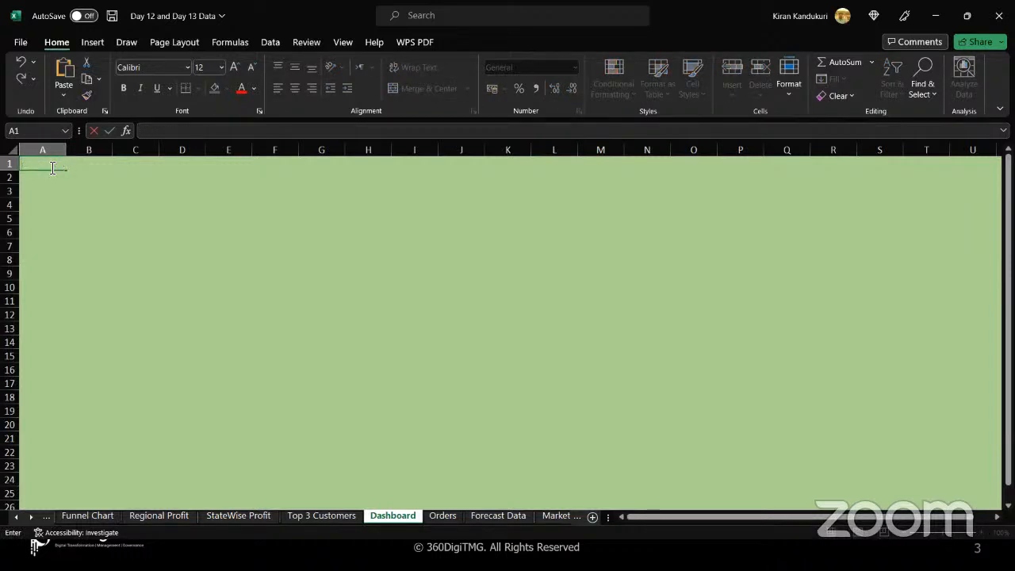
pyautogui.write('Profit Analyis Dashboard')
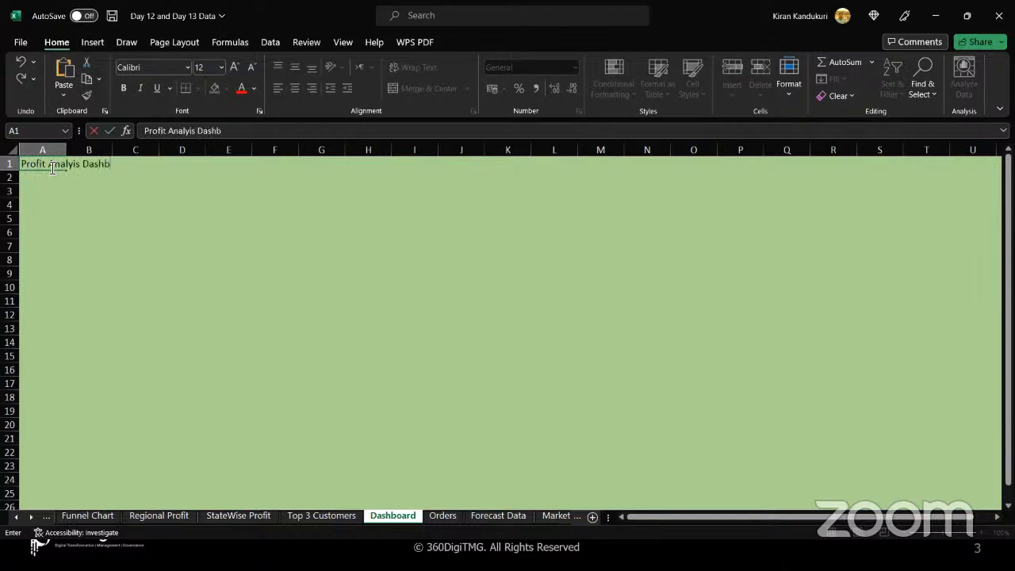
pyautogui.click(77, 209)
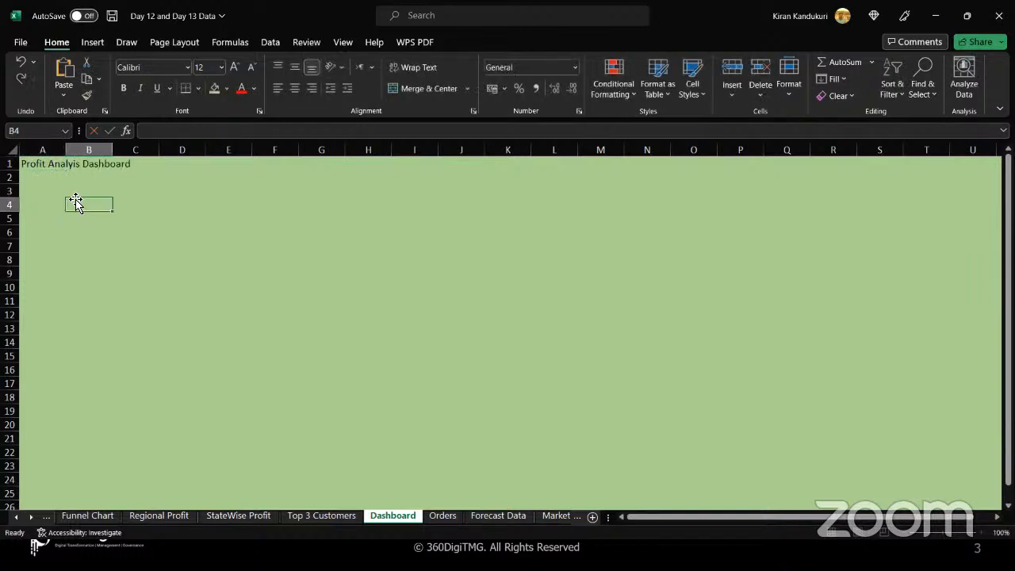
# Merge and centre the title across cells A1 to U1 and set its font size to 24.
pyautogui.click(51, 163)
pyautogui.moveTo(209, 155); pyautogui.dragTo(967, 165)
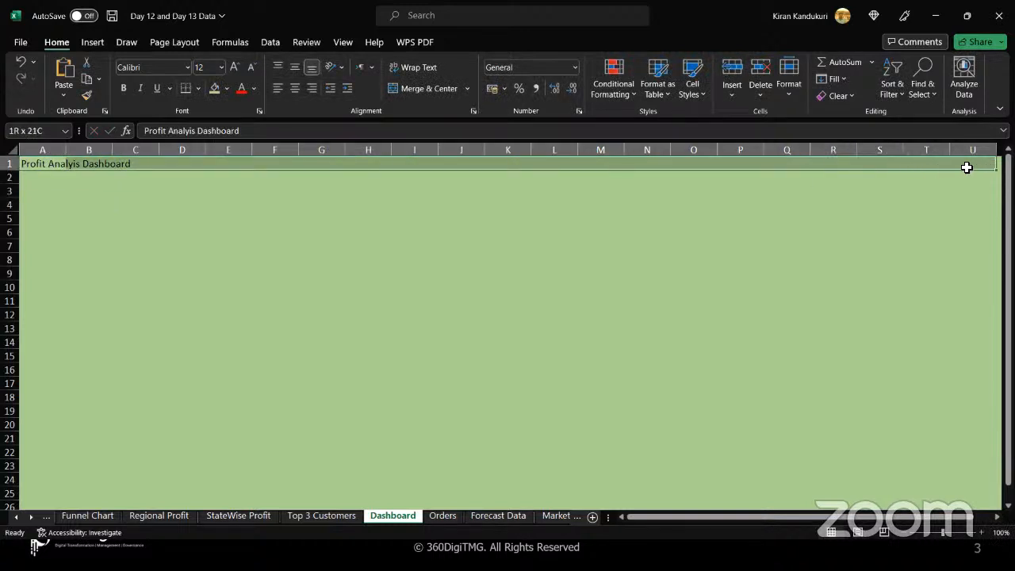
pyautogui.click(429, 91)
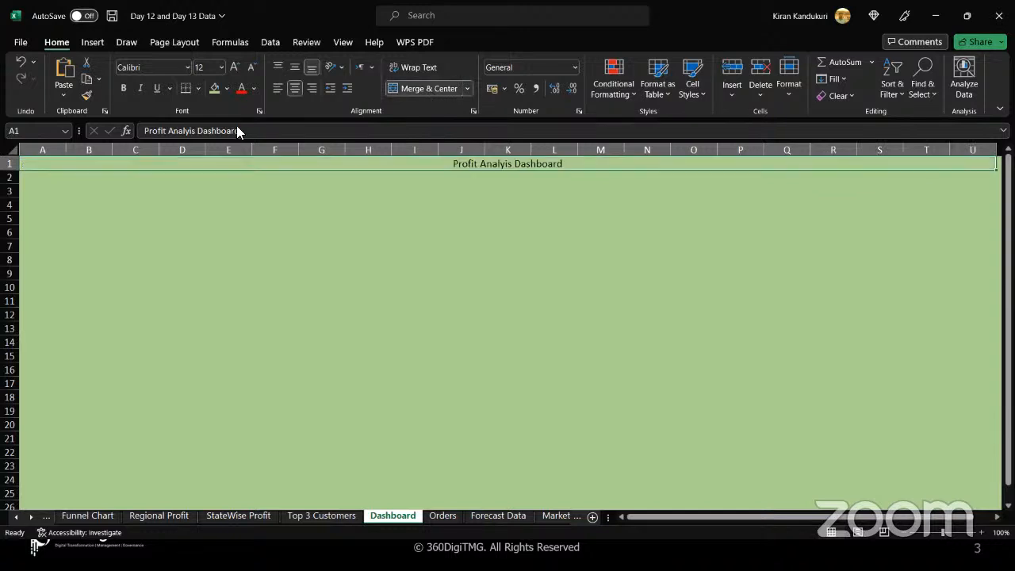
pyautogui.click(221, 66)
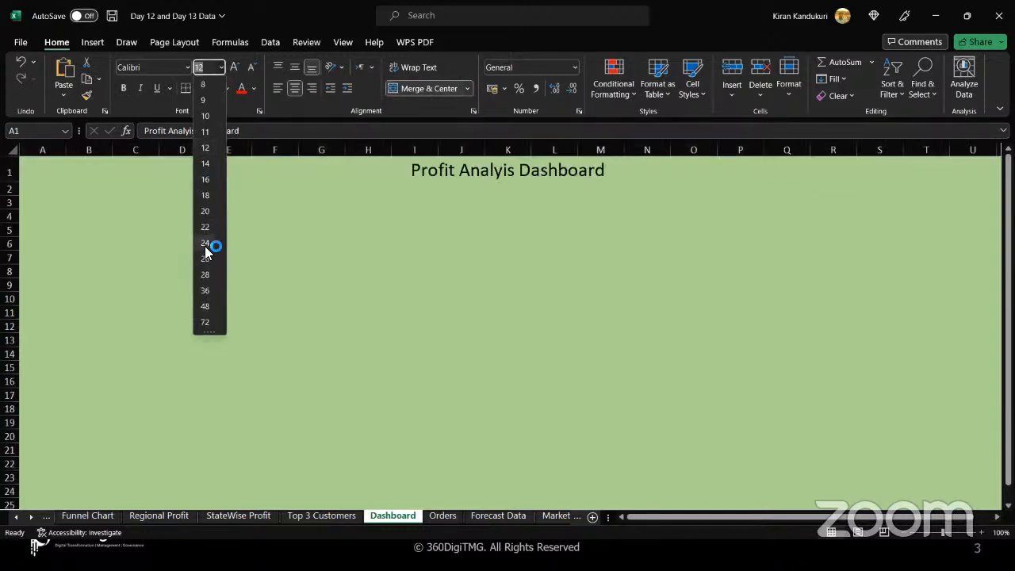
pyautogui.click(207, 245)
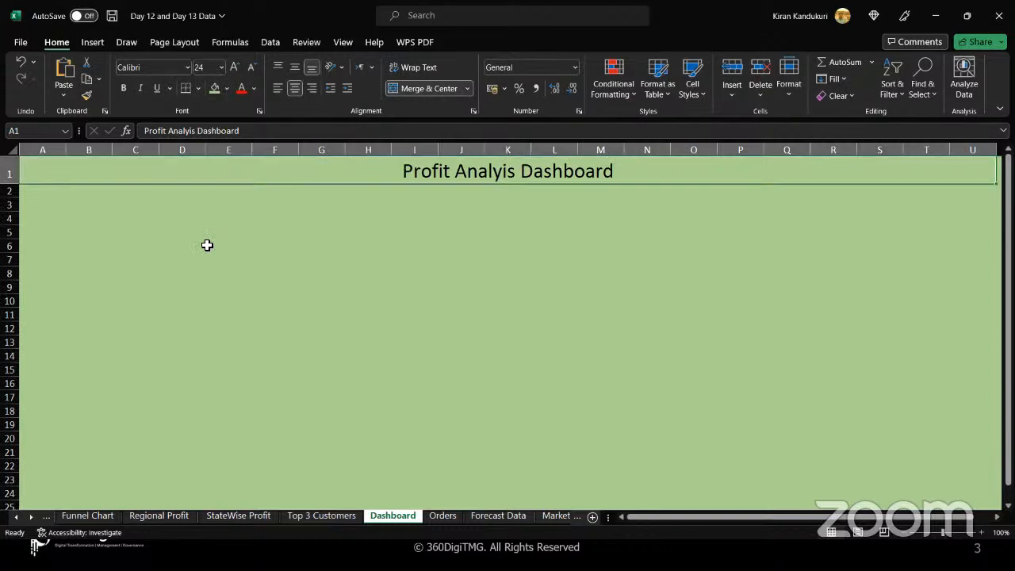
# Correct the title's spelling to Profit Analysis Dashboard.
pyautogui.doubleClick(503, 174)
pyautogui.write('s')
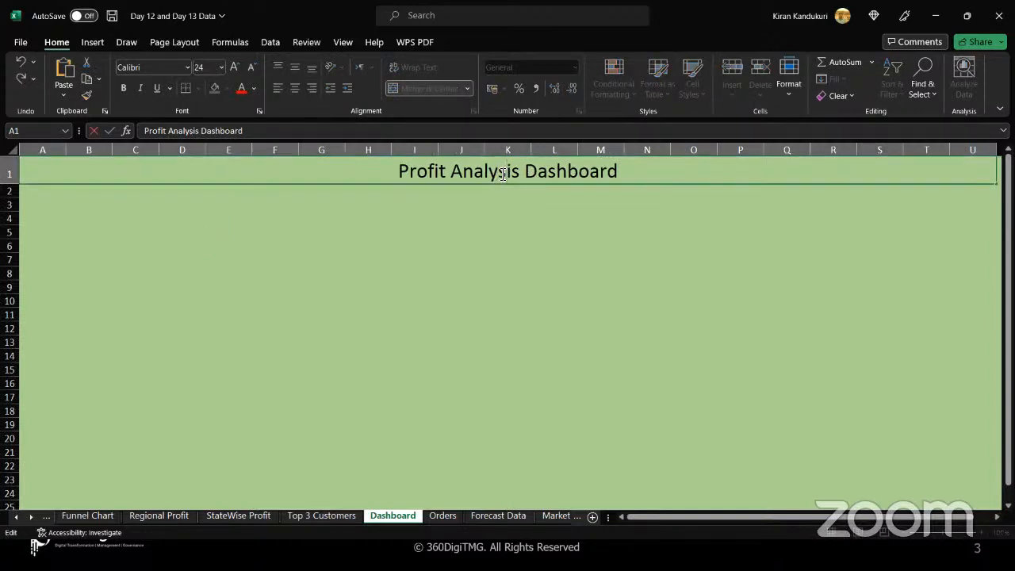
pyautogui.click(354, 228)
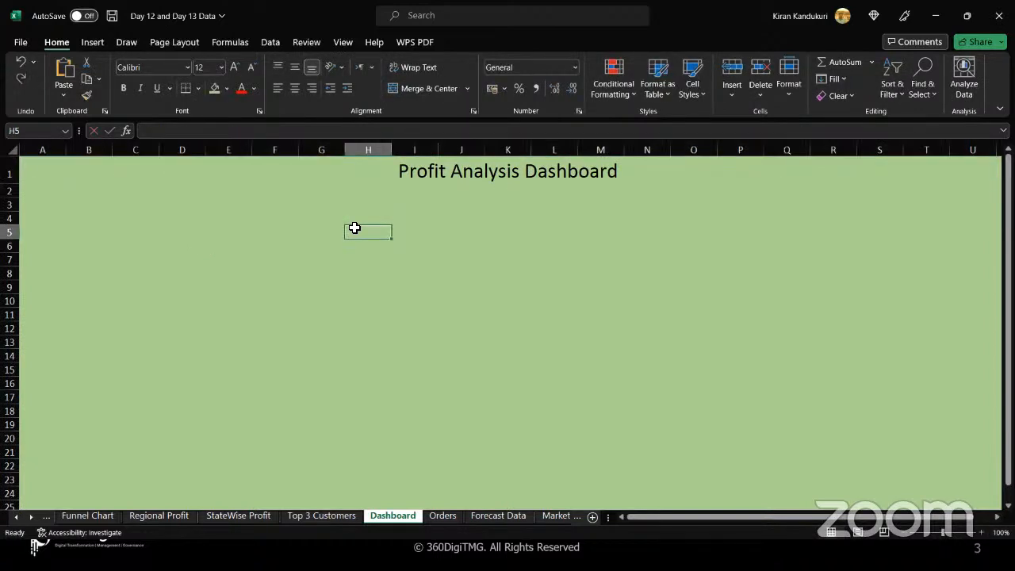
# Apply a thick outside border to the merged title cell.
pyautogui.click(344, 173)
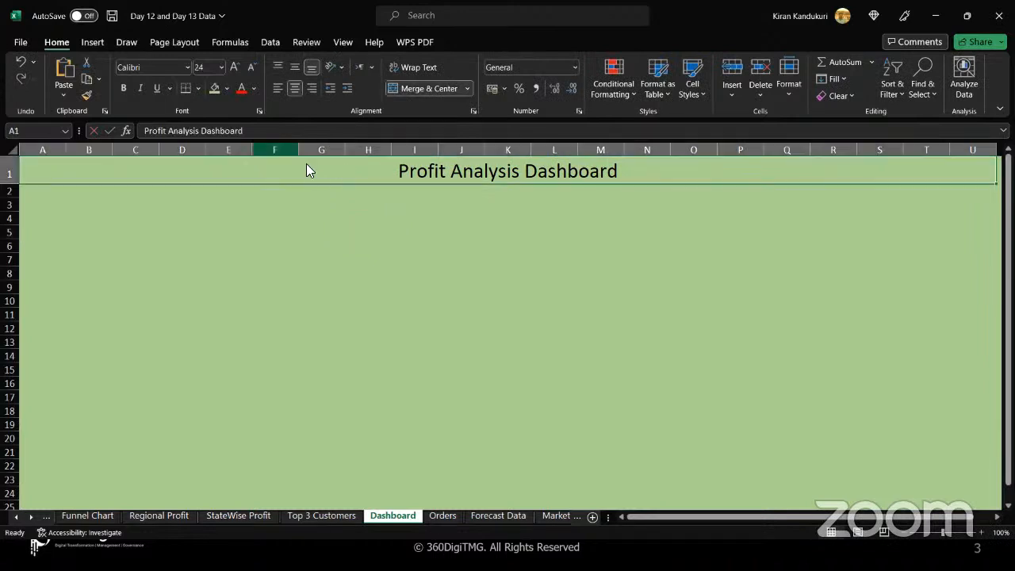
pyautogui.click(198, 88)
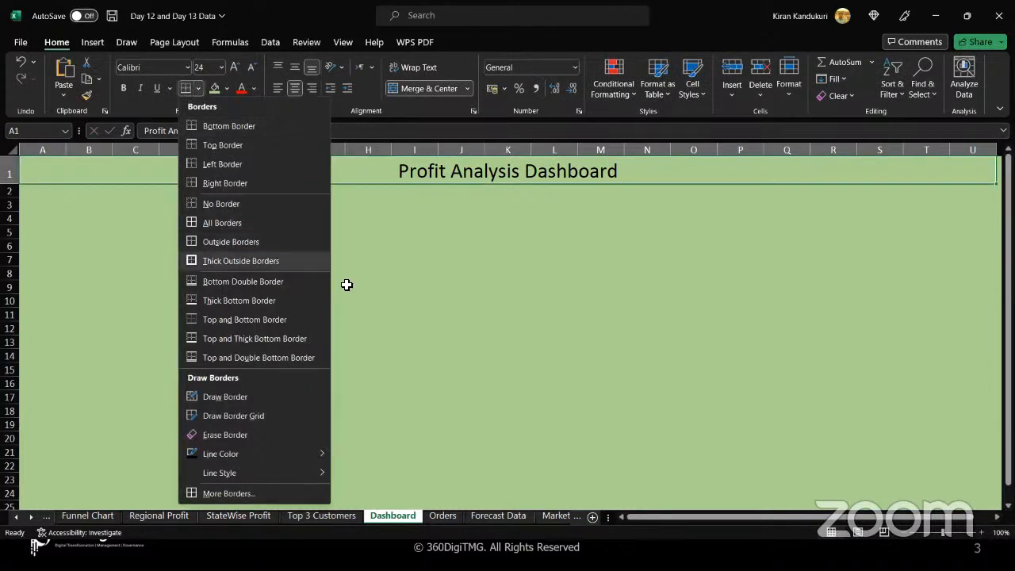
pyautogui.click(219, 261)
pyautogui.click(347, 286)
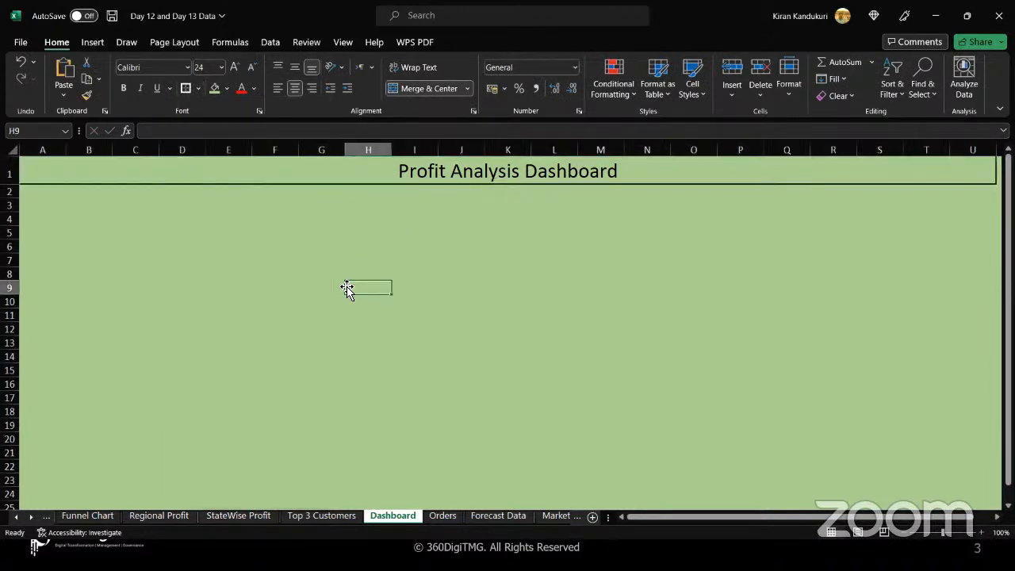
# Copy the regional profit pie chart onto the Dashboard at cell E8 and shrink it to about half its width.
pyautogui.click(219, 217)
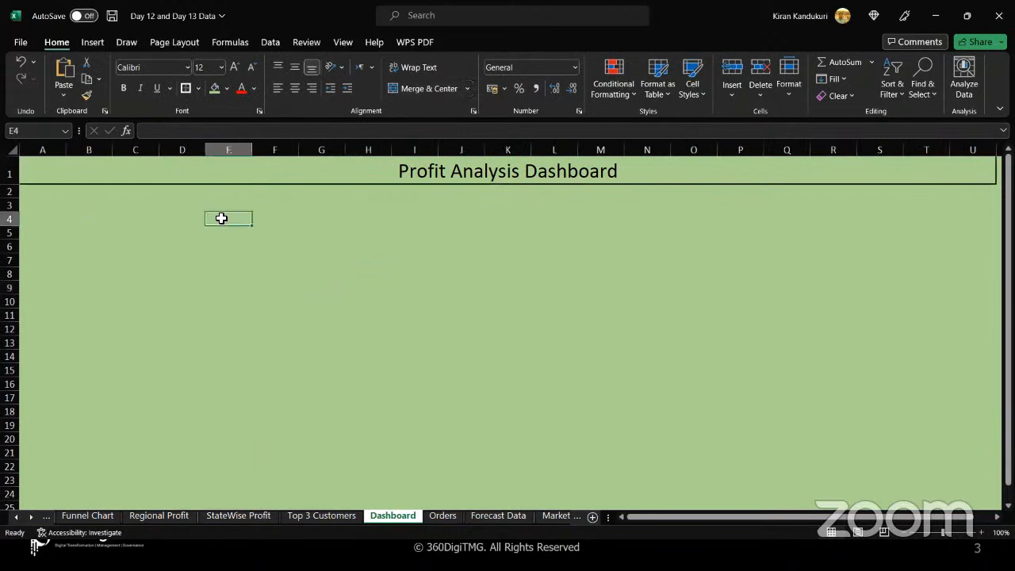
pyautogui.click(168, 516)
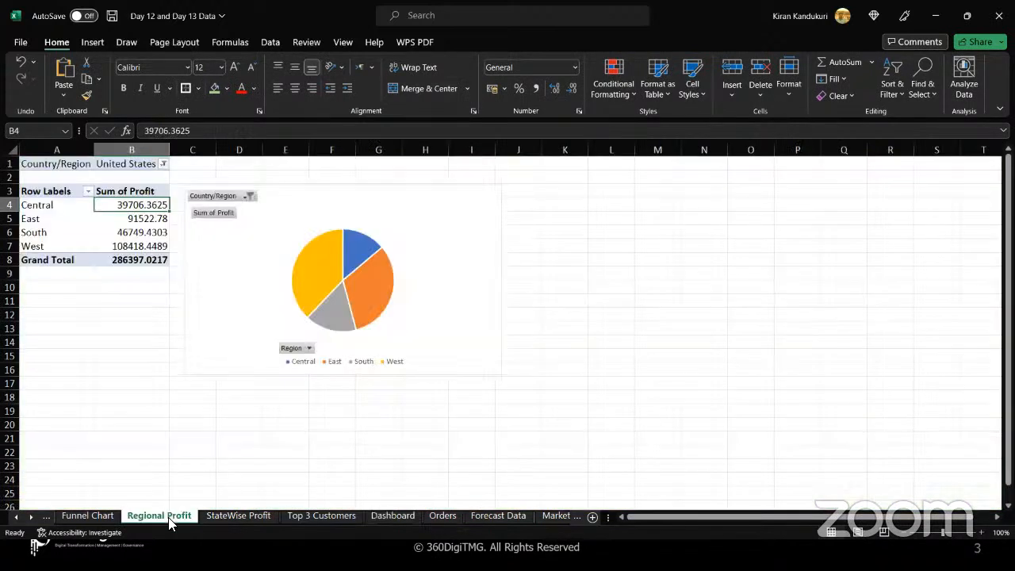
pyautogui.click(427, 225)
pyautogui.hotkey('ctrl', 'c')
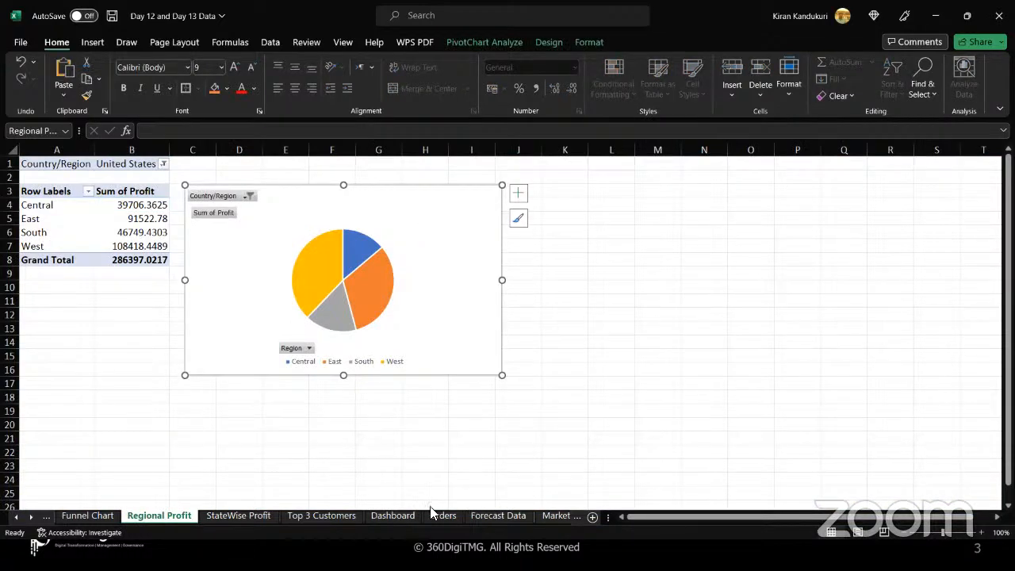
pyautogui.click(389, 515)
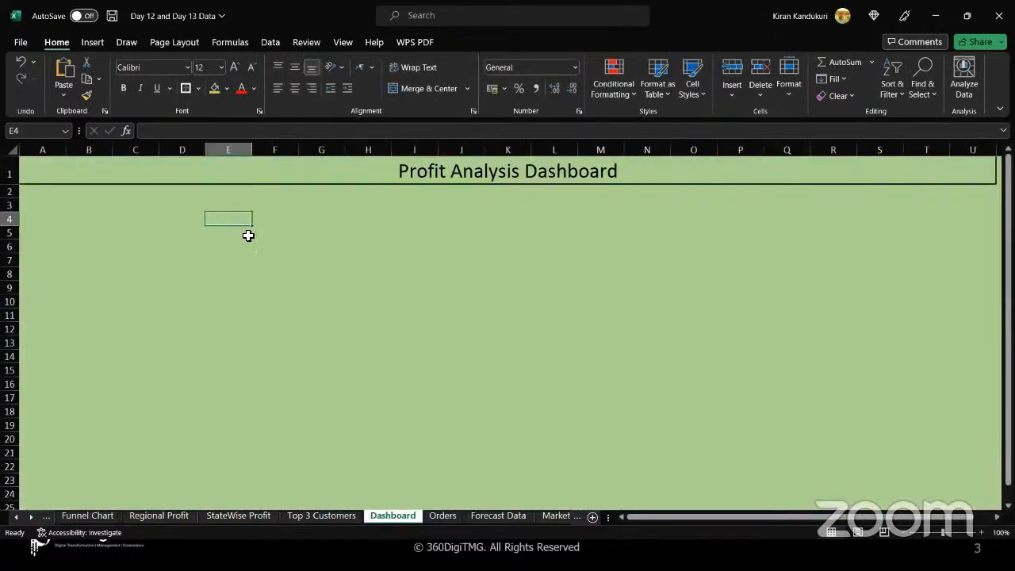
pyautogui.click(228, 274)
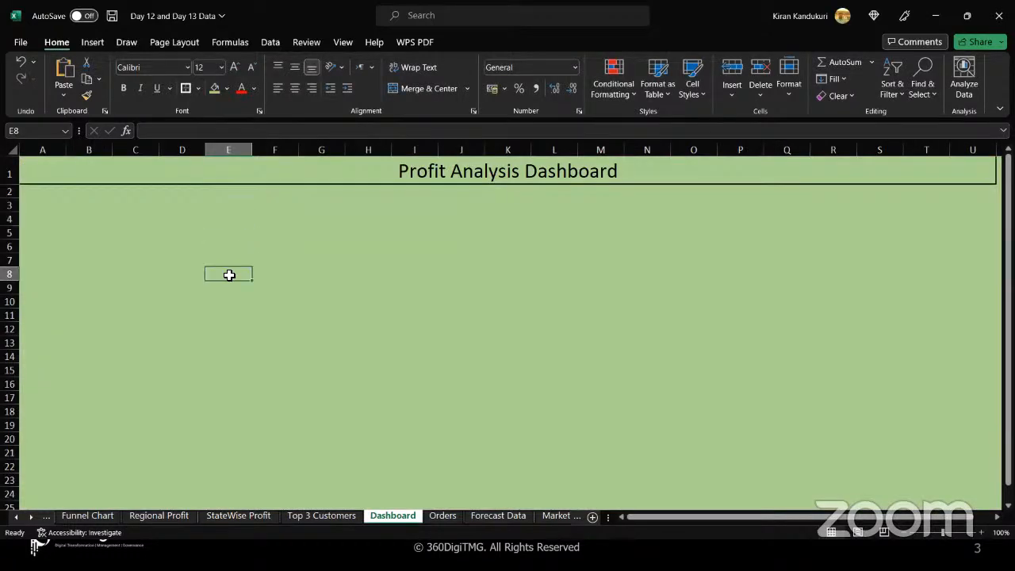
pyautogui.hotkey('ctrl', 'v')
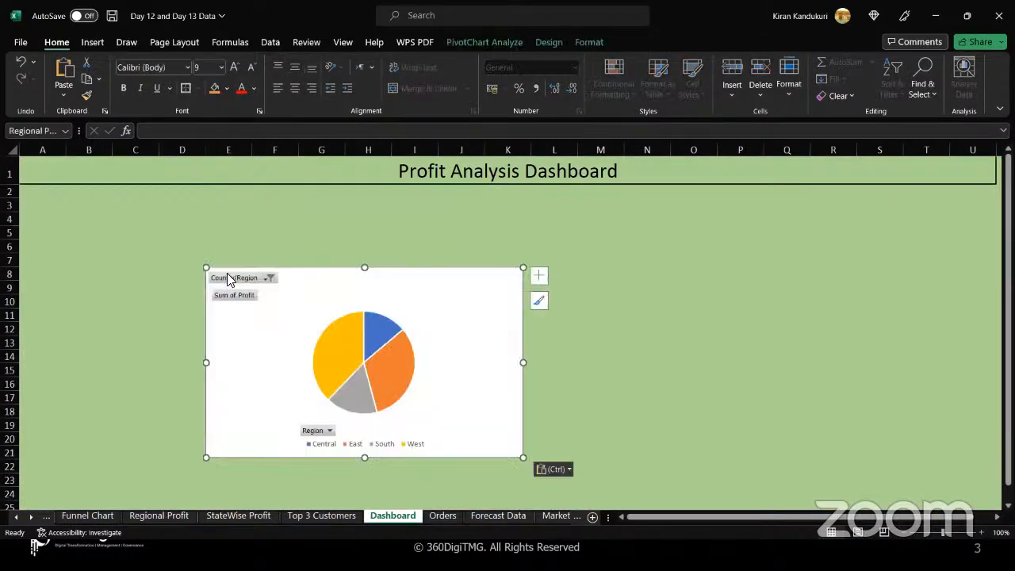
pyautogui.moveTo(524, 456); pyautogui.dragTo(418, 444)
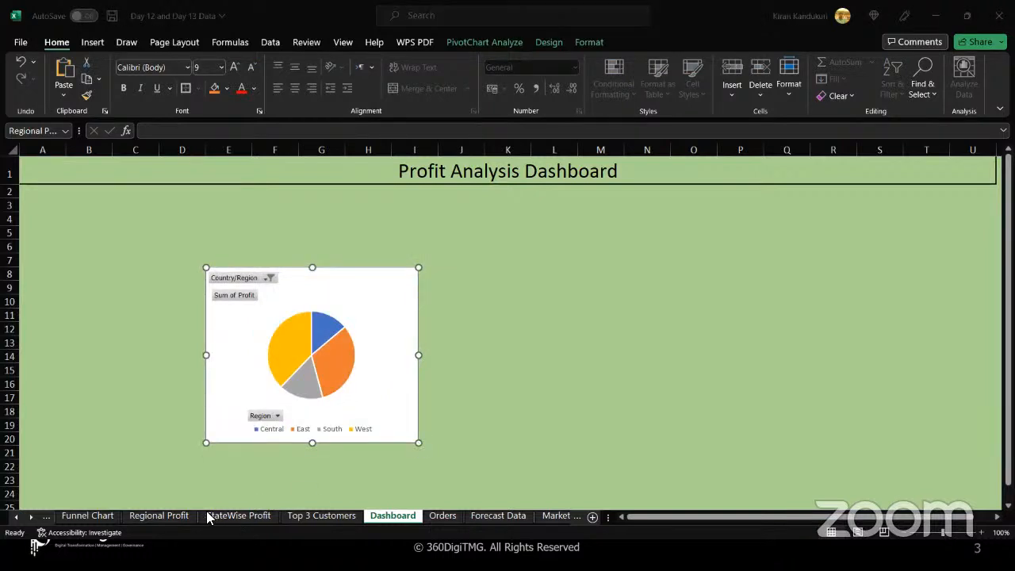
# Copy the Top 3 Customers chart onto the Dashboard at cell J8 beside the pie chart, matching its height.
pyautogui.click(230, 517)
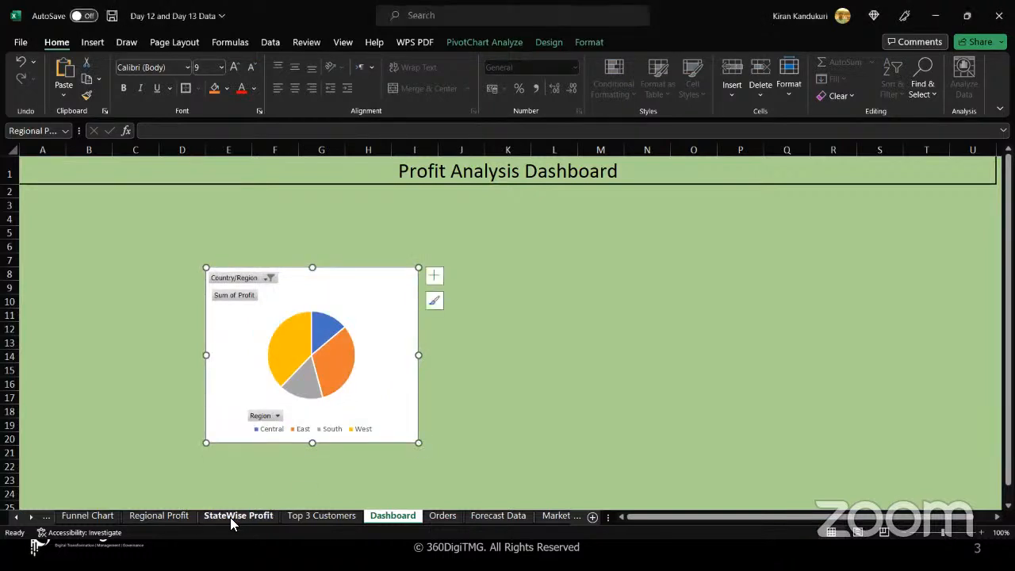
pyautogui.click(306, 516)
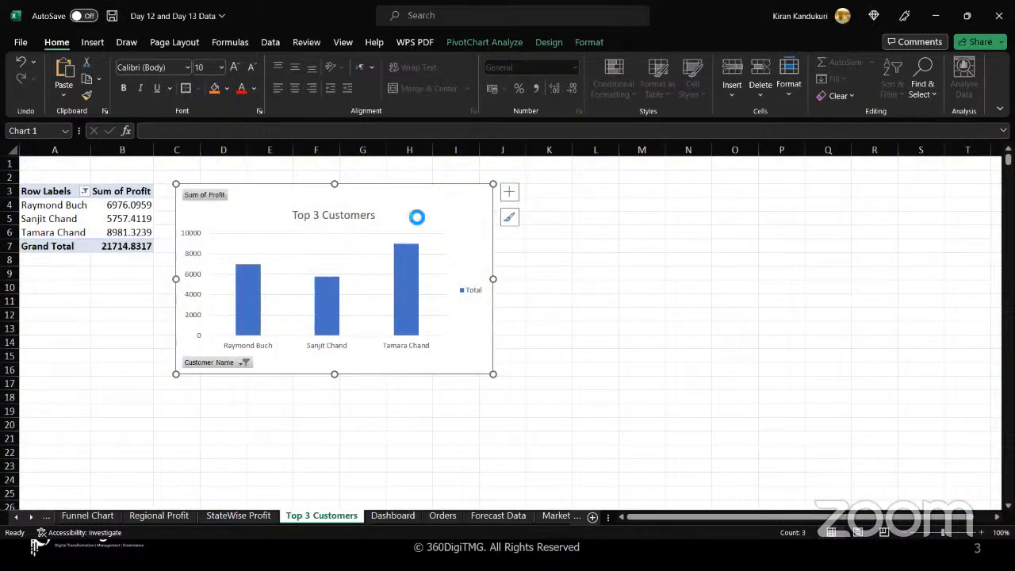
pyautogui.click(399, 517)
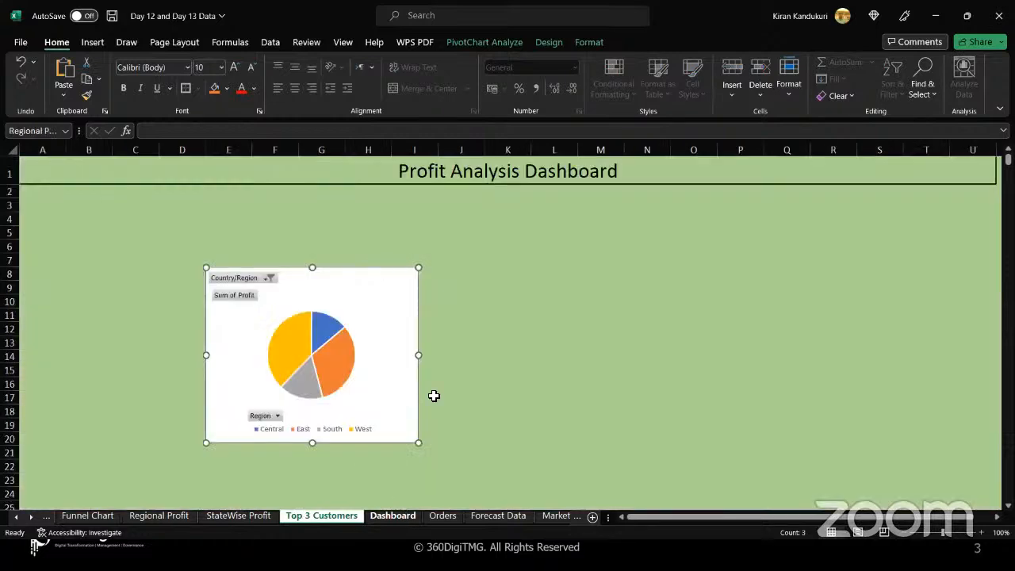
pyautogui.click(457, 275)
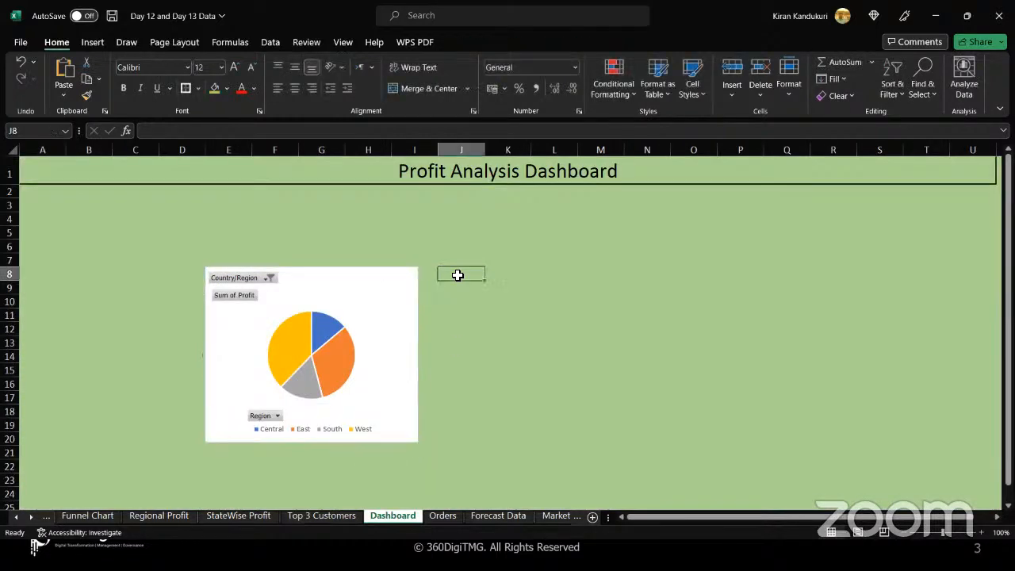
pyautogui.hotkey('ctrl', 'v')
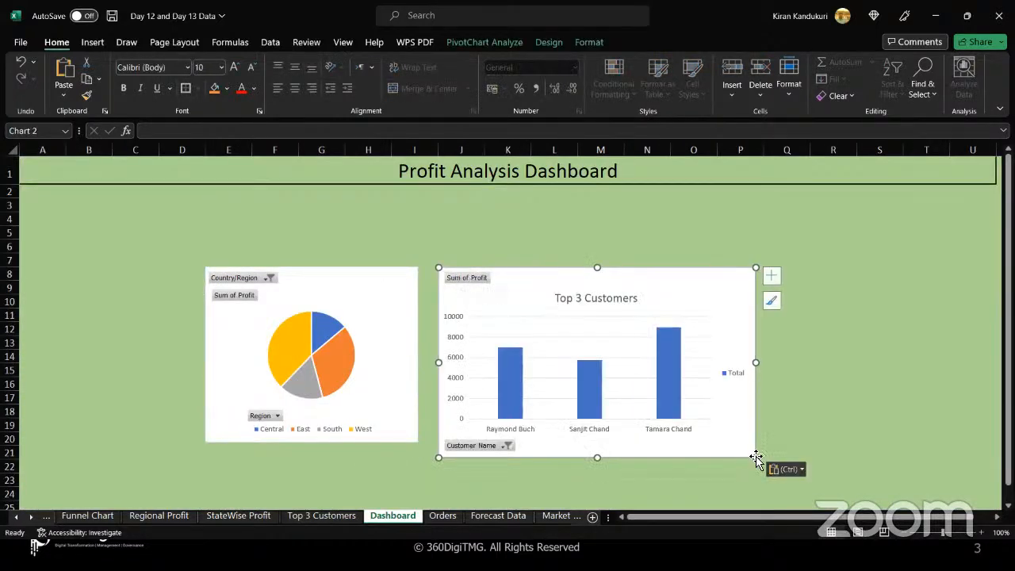
pyautogui.moveTo(759, 460); pyautogui.dragTo(754, 442)
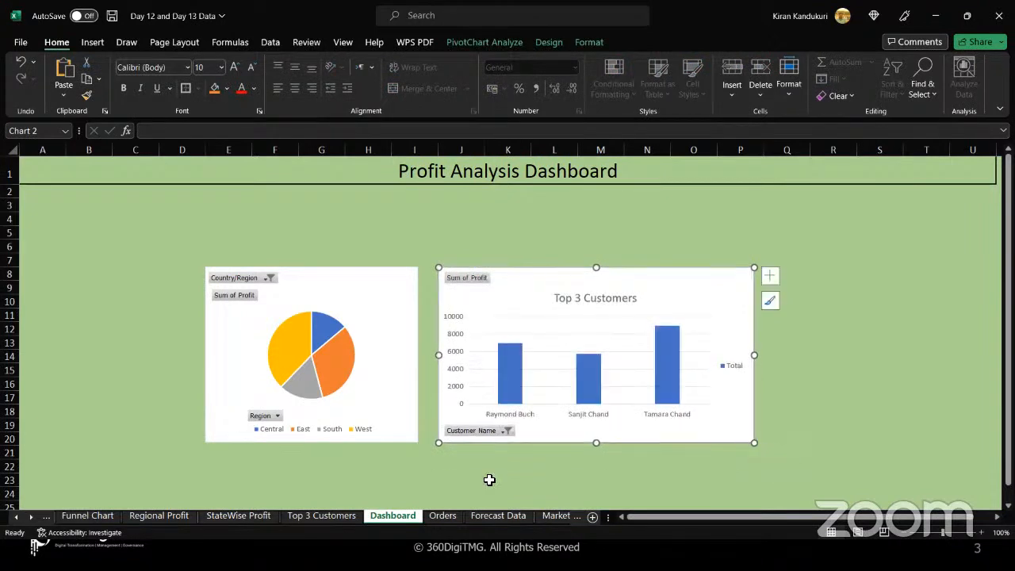
# Copy the Profit By State chart onto the Dashboard below the pie chart and widen it to the Top 3 Customers chart's right edge.
pyautogui.click(246, 515)
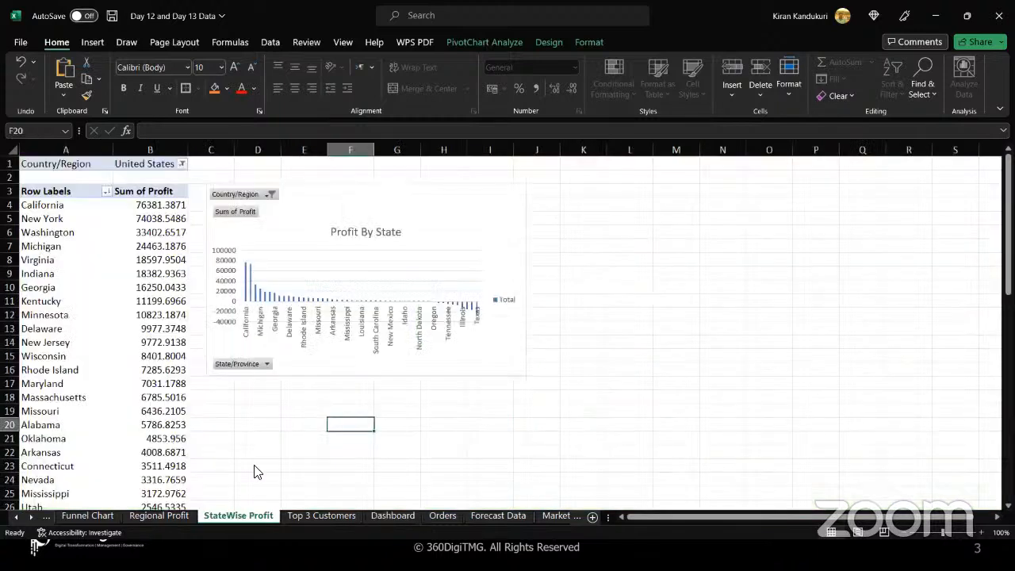
pyautogui.click(454, 218)
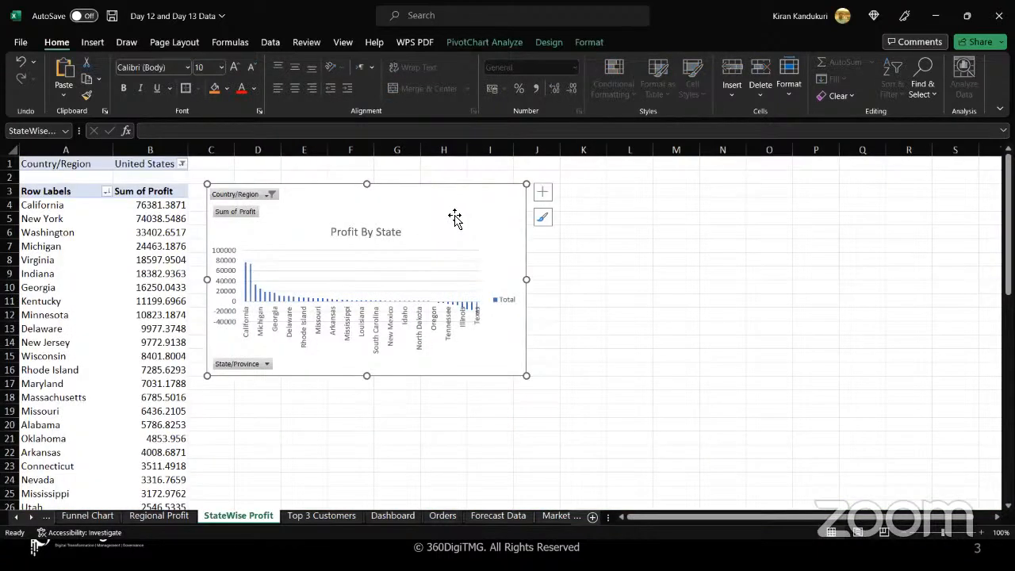
pyautogui.click(392, 515)
pyautogui.scroll(-2, 426, 408)
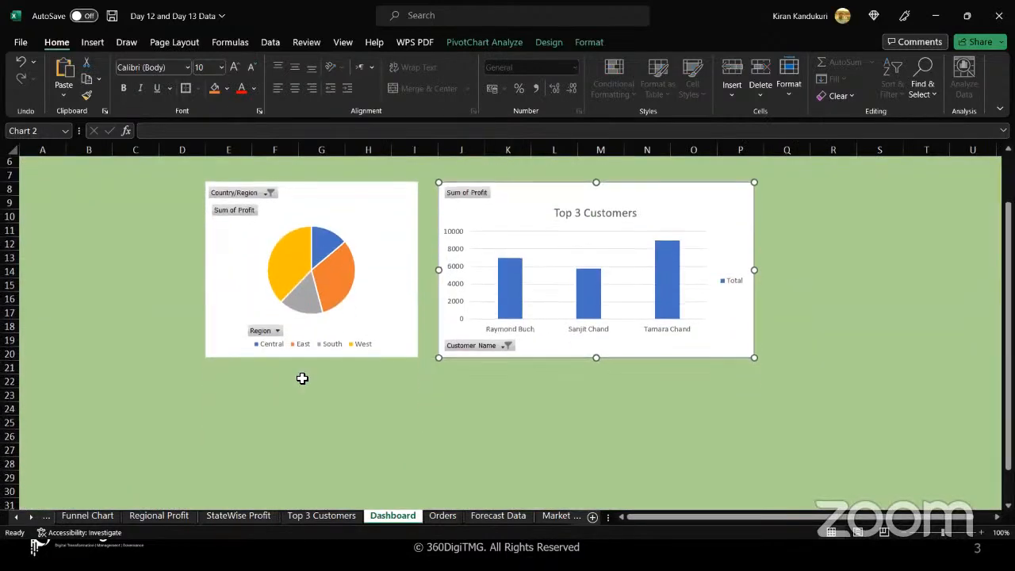
pyautogui.click(212, 378)
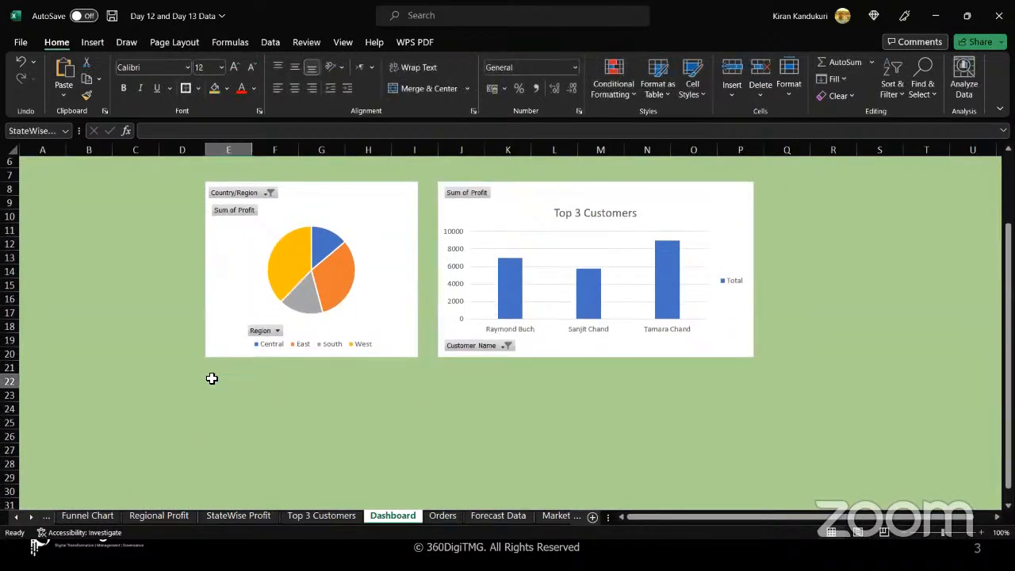
pyautogui.hotkey('ctrl', 'v')
pyautogui.scroll(-3, 363, 421)
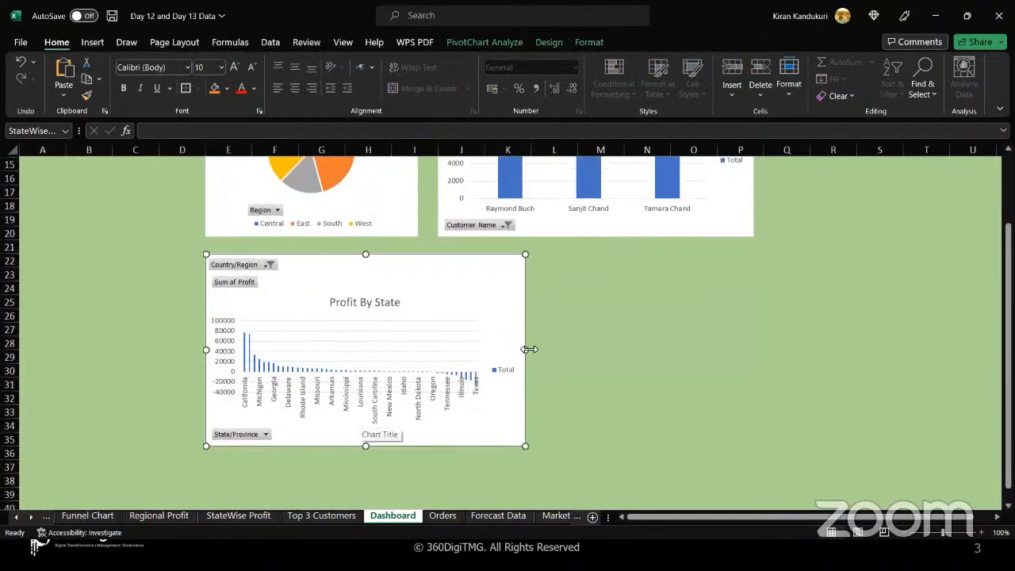
pyautogui.moveTo(526, 350); pyautogui.dragTo(755, 324)
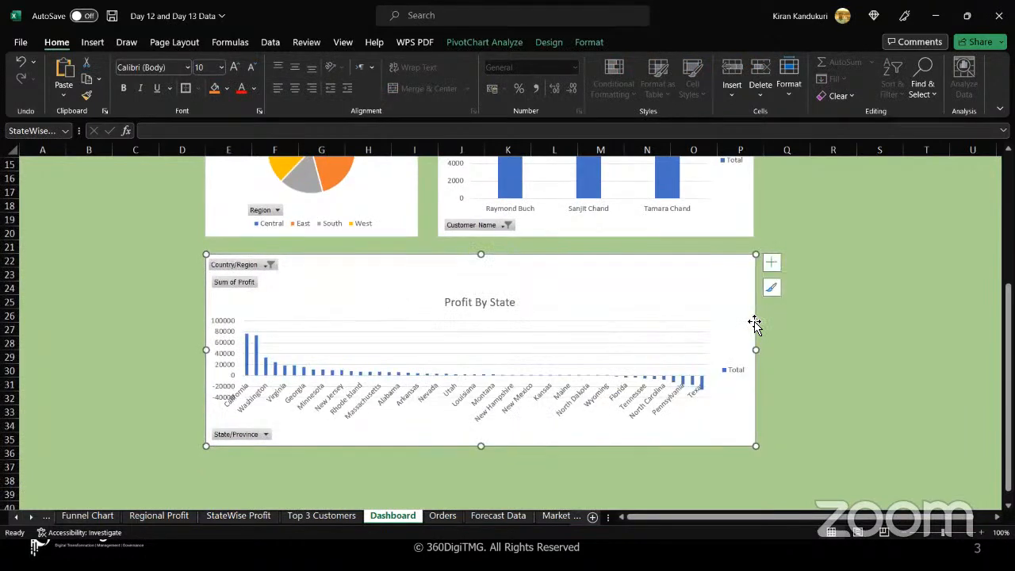
# Move the Profit By State chart up so it sits directly beneath the two upper charts.
pyautogui.press('Up')
pyautogui.press('Up')
pyautogui.press('Up')
pyautogui.press('Up')
pyautogui.press('Up')
pyautogui.press('Up')
pyautogui.press('Up')
pyautogui.press('Up')
pyautogui.press('Up')
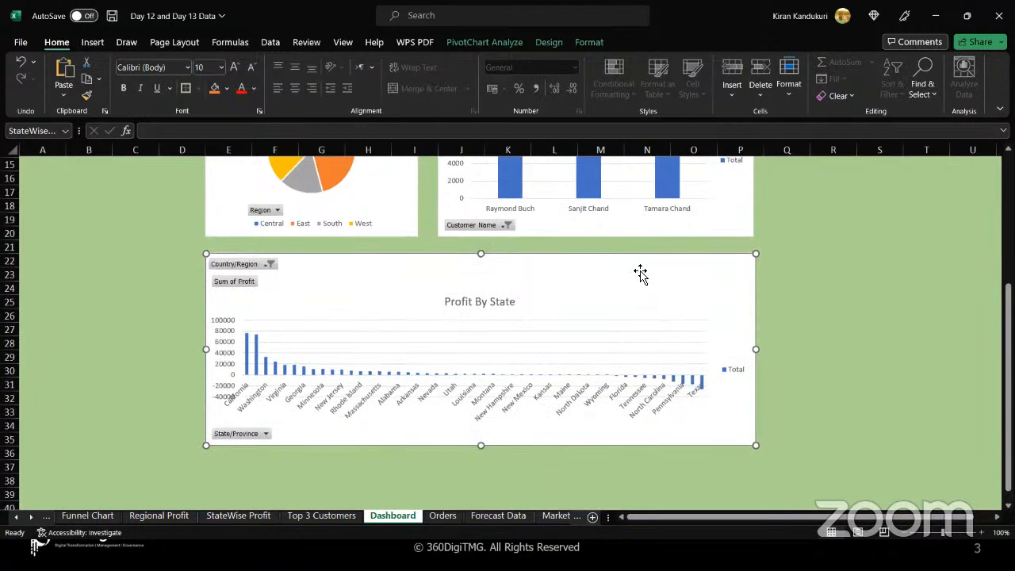
pyautogui.press('Up')
pyautogui.press('Up')
pyautogui.press('Up')
pyautogui.press('Up')
pyautogui.press('Up')
pyautogui.press('Up')
pyautogui.press('Up')
pyautogui.press('Up')
pyautogui.press('Up')
pyautogui.press('Up')
pyautogui.press('Up')
pyautogui.press('Up')
pyautogui.press('Up')
pyautogui.press('Up')
pyautogui.press('Up')
pyautogui.press('Up')
pyautogui.press('Up')
pyautogui.press('Up')
pyautogui.press('Up')
pyautogui.press('Up')
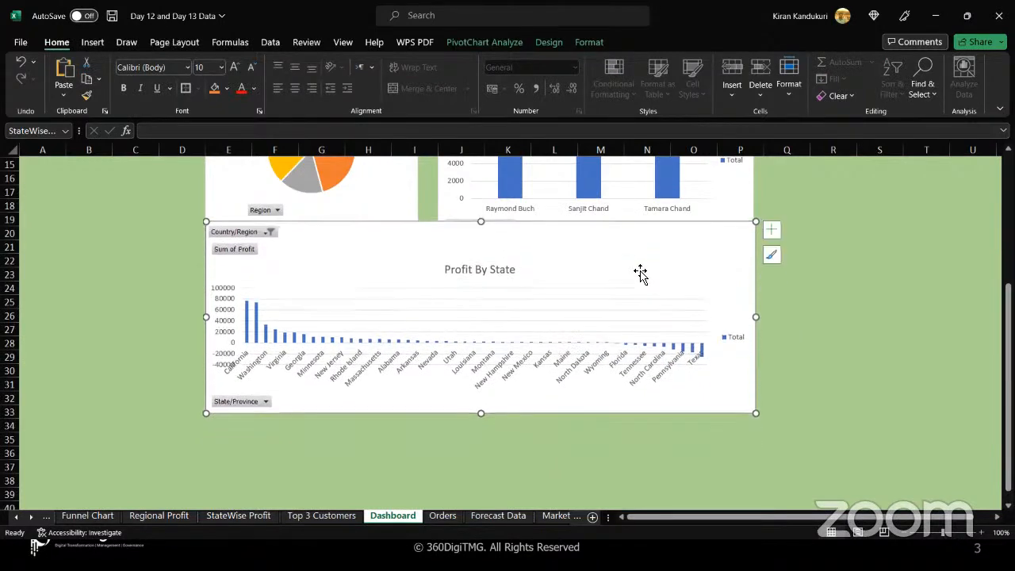
pyautogui.press('Down')
pyautogui.press('Down')
pyautogui.press('Down')
pyautogui.press('Down')
pyautogui.press('Down')
pyautogui.press('Down')
pyautogui.press('Down')
pyautogui.press('Down')
pyautogui.press('Down')
pyautogui.press('Down')
pyautogui.press('Down')
pyautogui.press('Down')
pyautogui.press('Down')
pyautogui.press('Down')
pyautogui.press('Down')
pyautogui.press('Down')
pyautogui.press('Down')
pyautogui.press('Down')
pyautogui.press('Down')
pyautogui.press('Down')
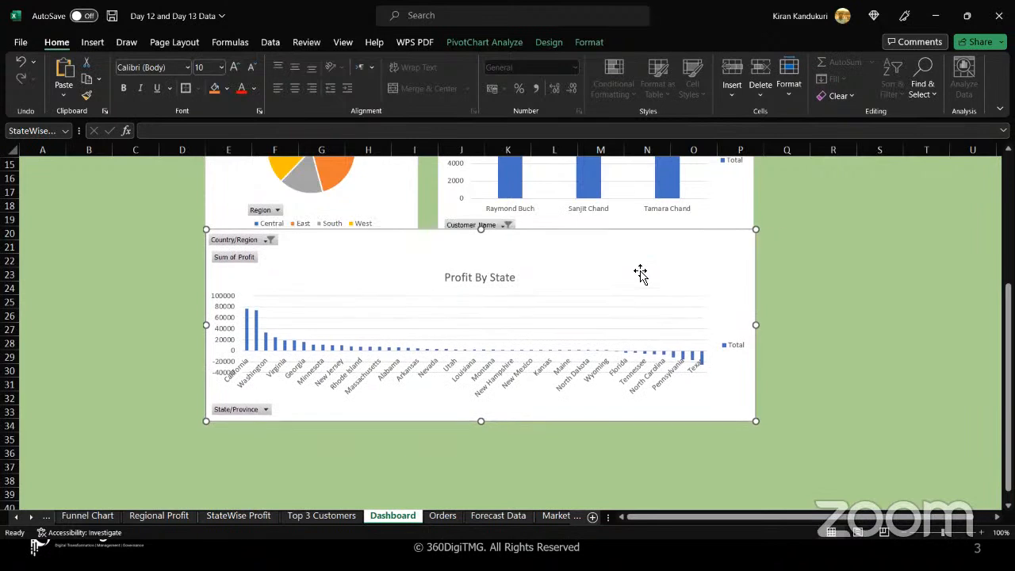
pyautogui.press('Up')
pyautogui.press('Up')
pyautogui.press('Up')
pyautogui.press('Up')
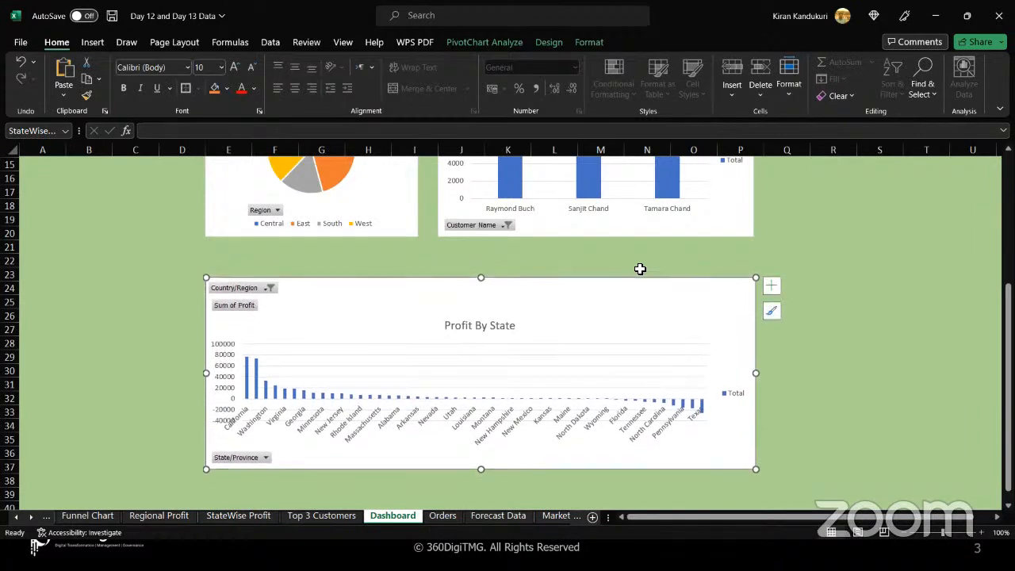
pyautogui.moveTo(534, 290); pyautogui.dragTo(537, 256)
pyautogui.scroll(3, 537, 256)
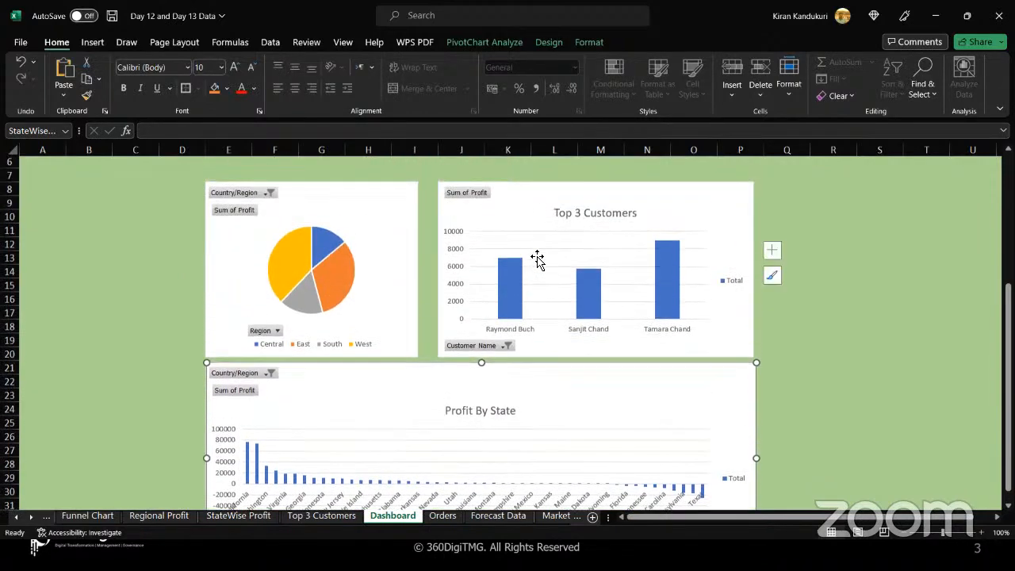
# Zoom out to 68% and review the arrangement of the three charts under the title.
pyautogui.scroll(-1, 537, 259)
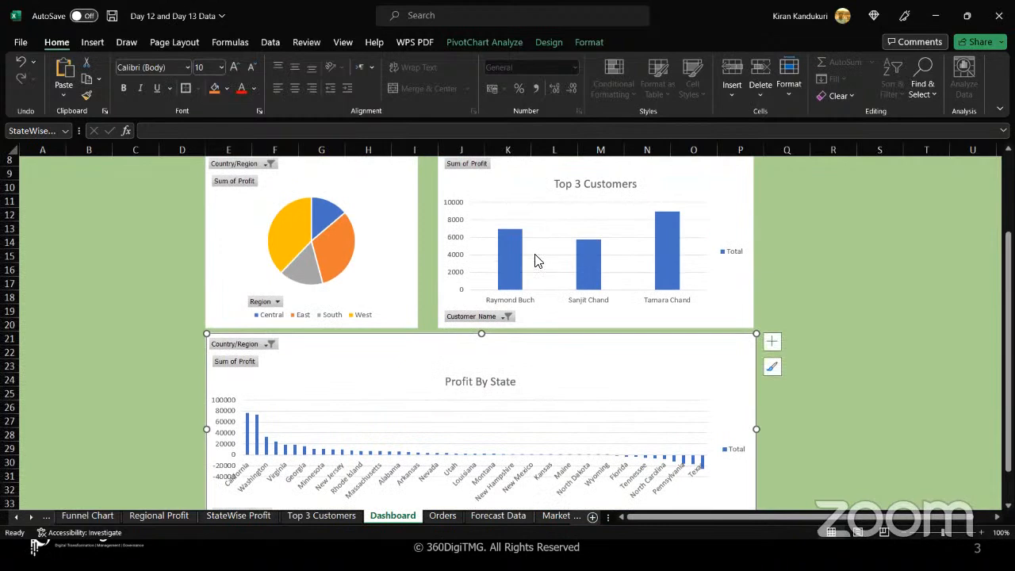
pyautogui.scroll(2, 537, 259)
pyautogui.click(385, 240)
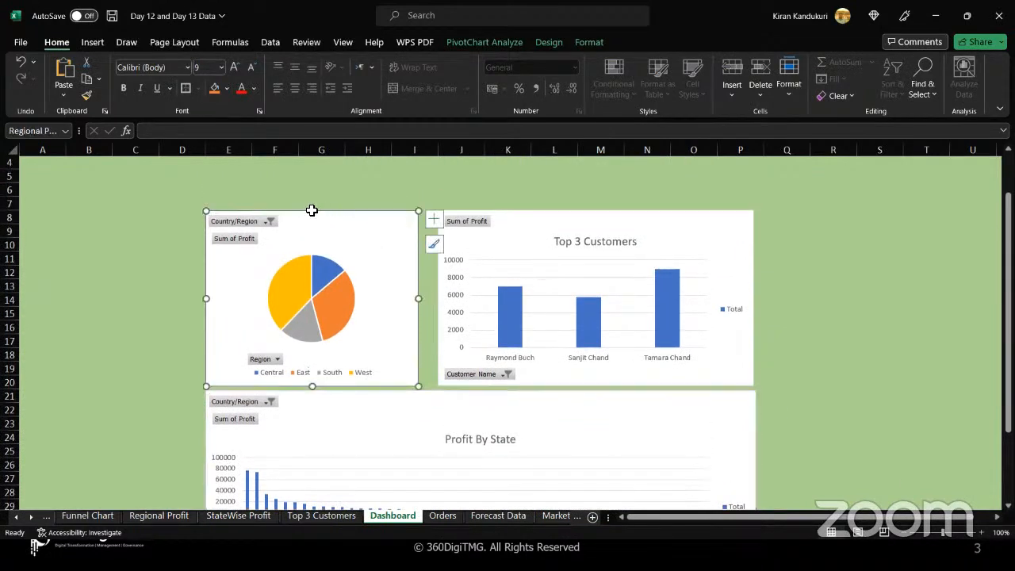
pyautogui.moveTo(941, 537); pyautogui.dragTo(934, 537)
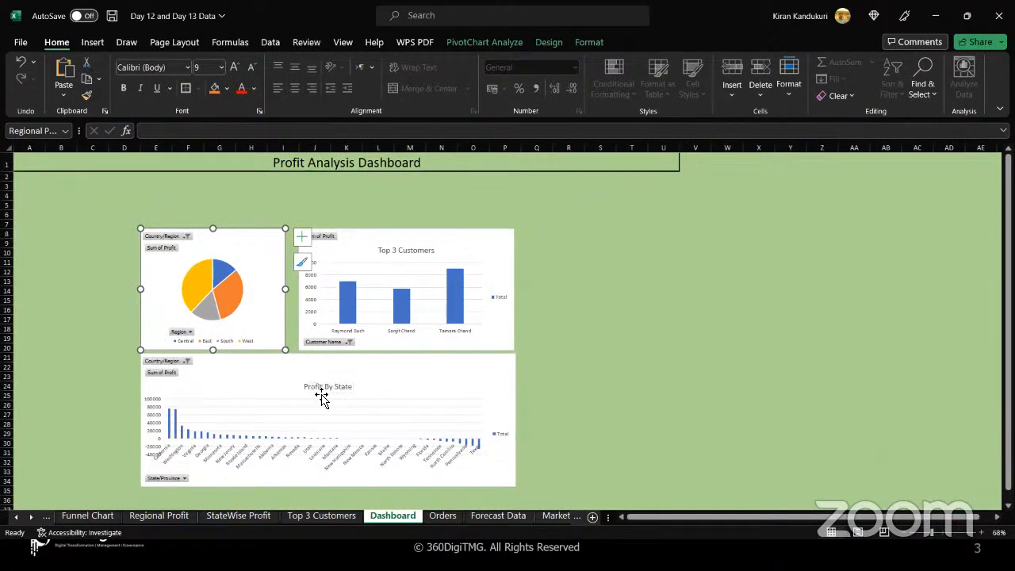
pyautogui.click(544, 392)
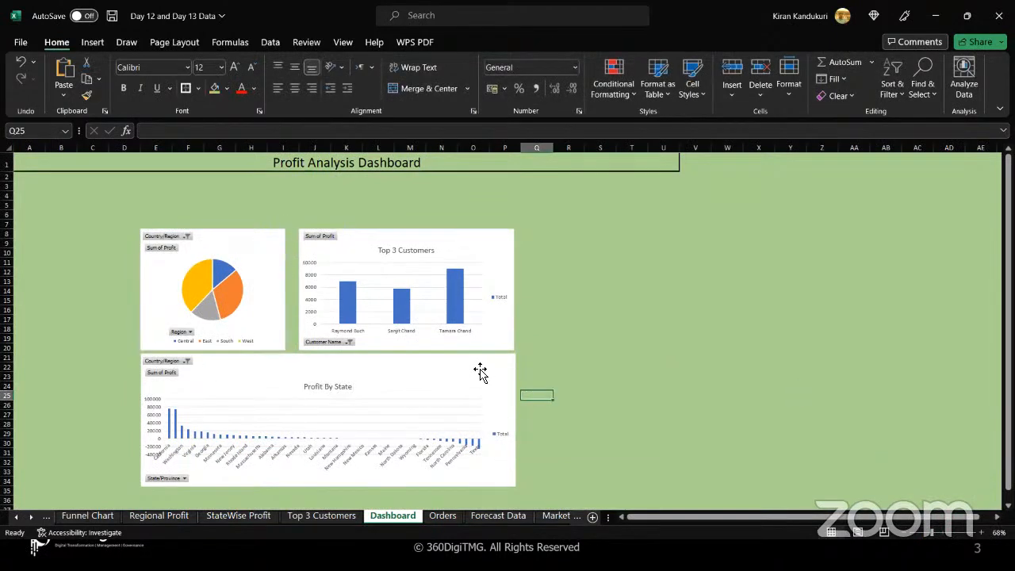
pyautogui.click(479, 371)
pyautogui.click(568, 341)
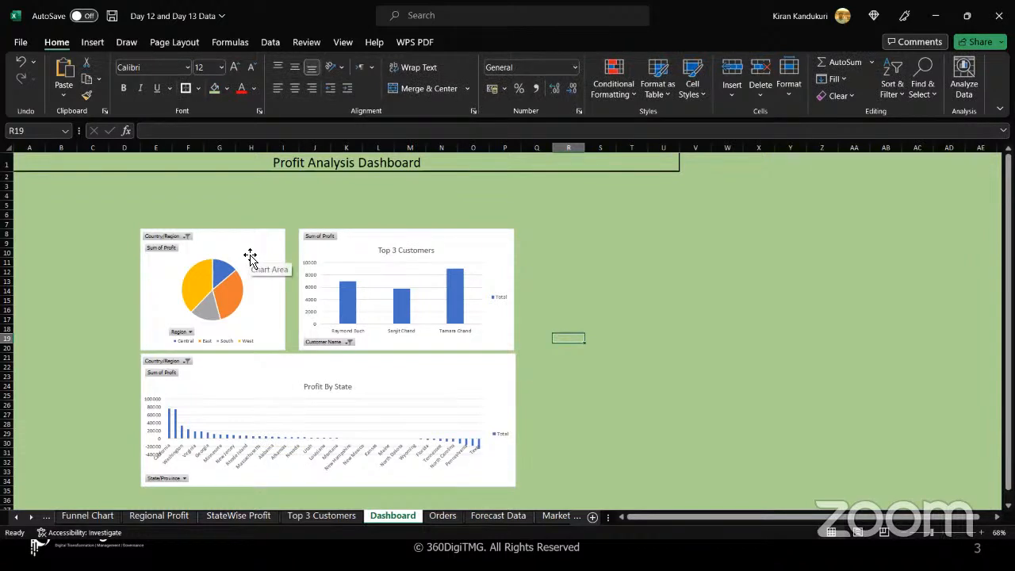
pyautogui.click(250, 255)
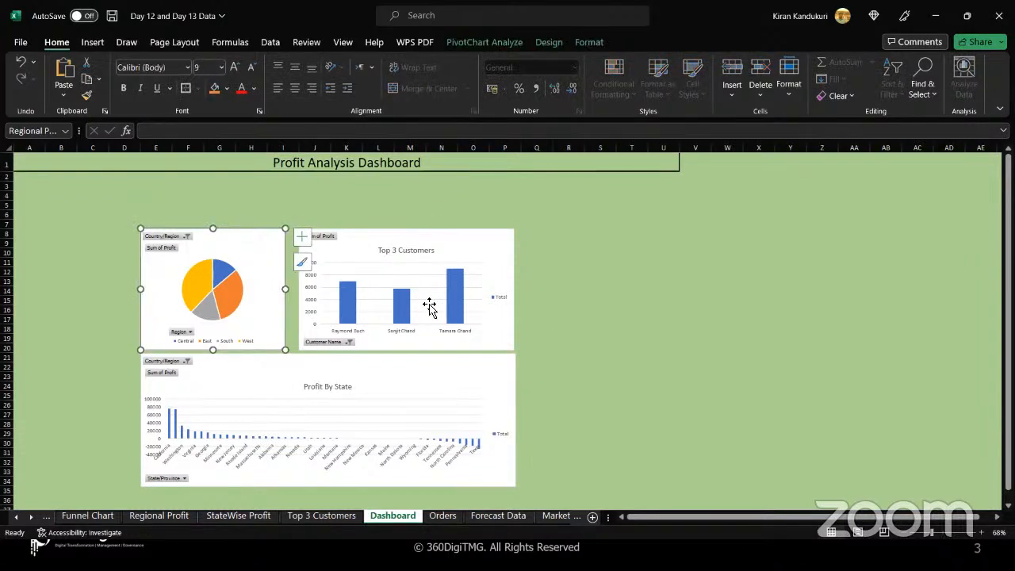
# Insert Region and State/Province slicers for the regional profit pie chart.
pyautogui.click(446, 239)
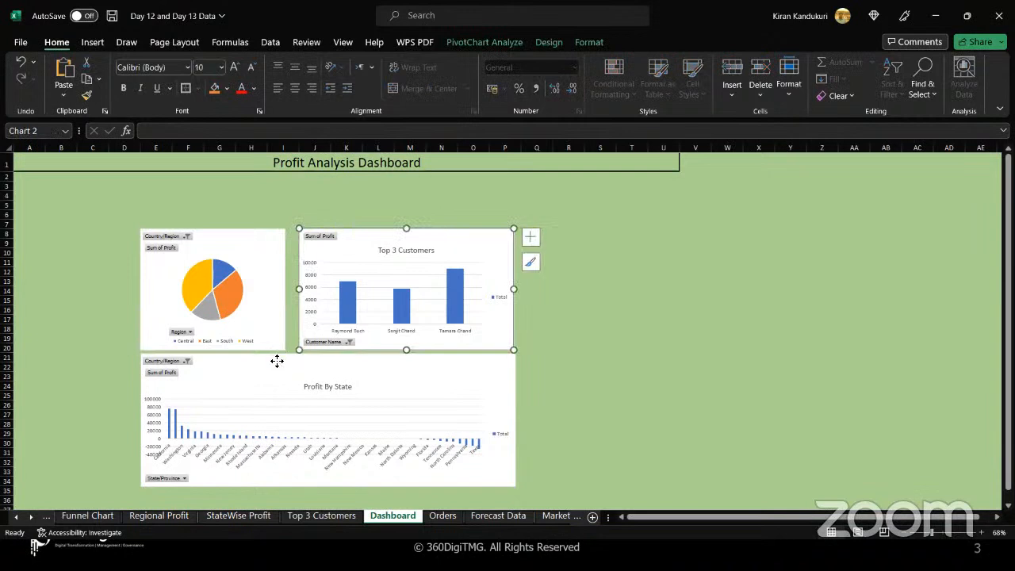
pyautogui.click(277, 361)
pyautogui.click(251, 248)
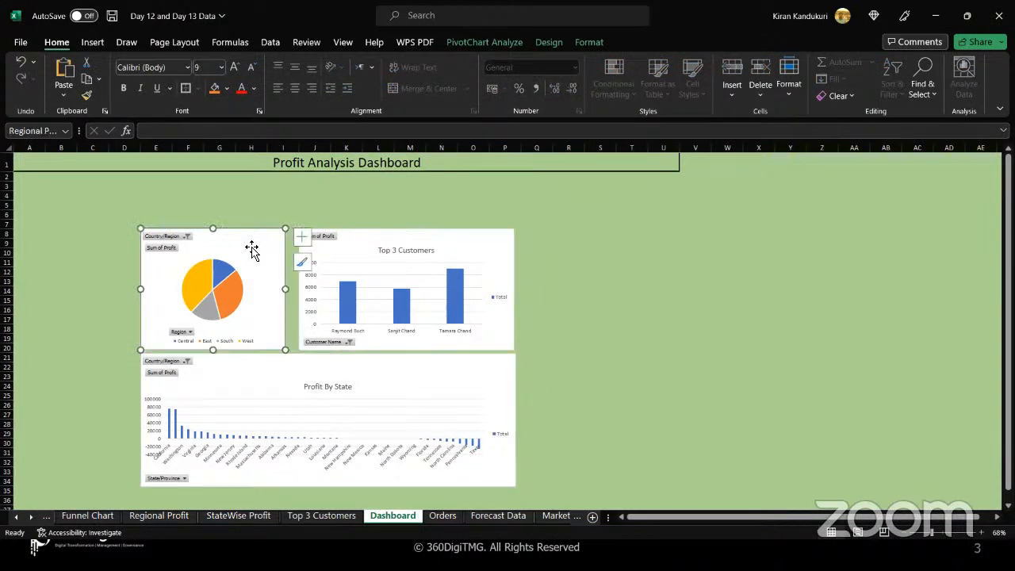
pyautogui.click(463, 44)
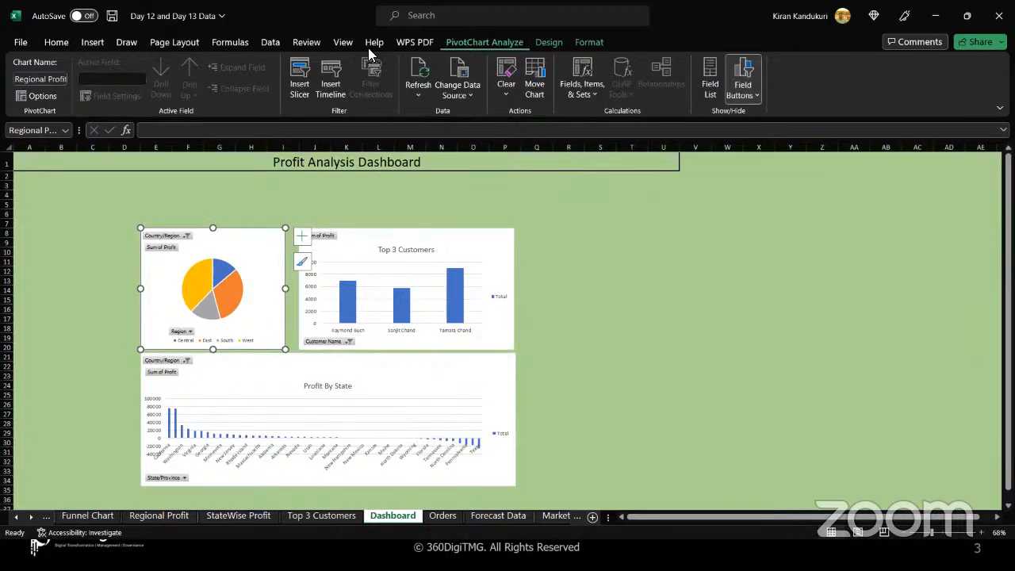
pyautogui.click(298, 84)
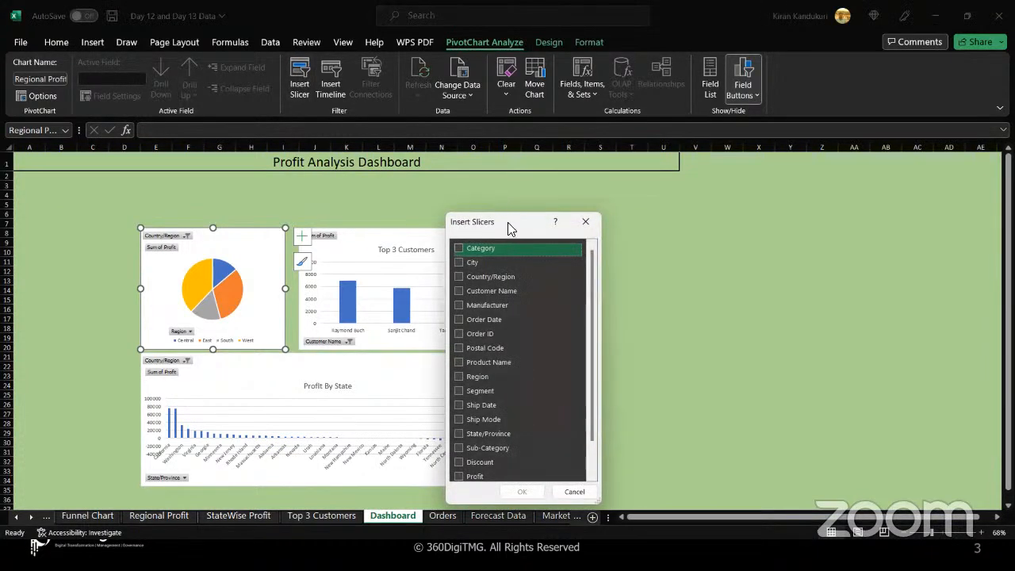
pyautogui.moveTo(508, 229); pyautogui.dragTo(523, 171)
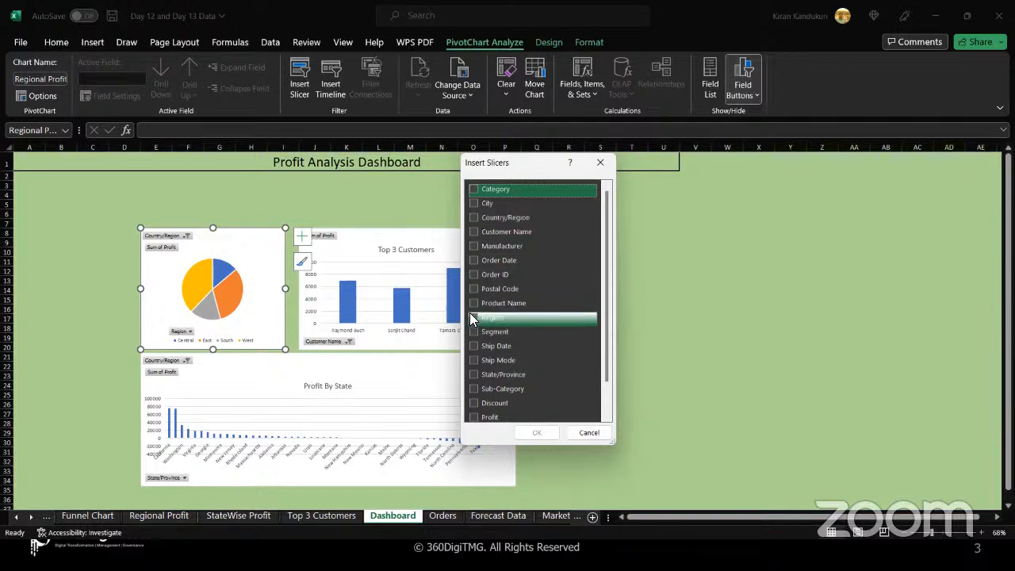
pyautogui.click(517, 317)
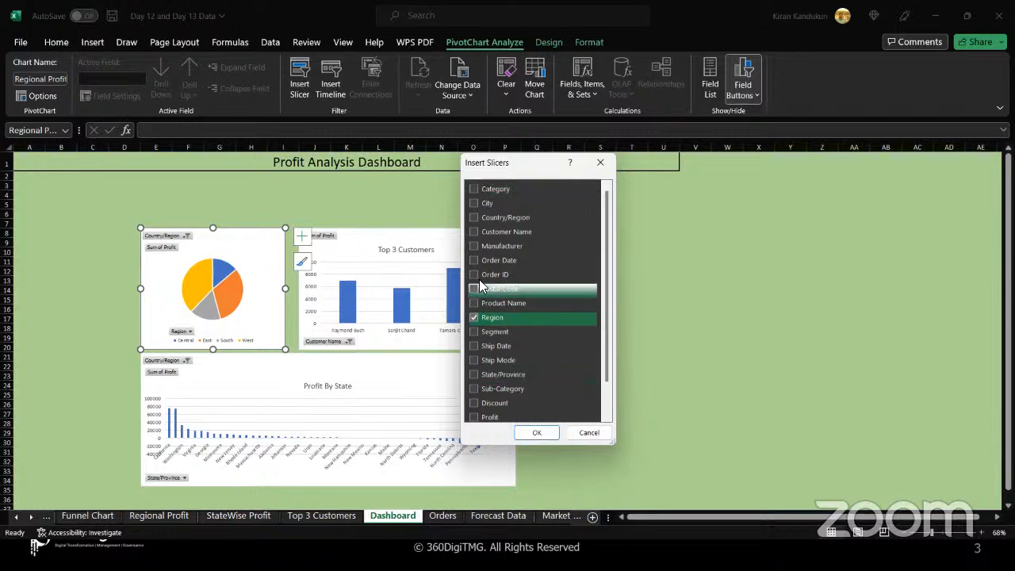
pyautogui.click(471, 374)
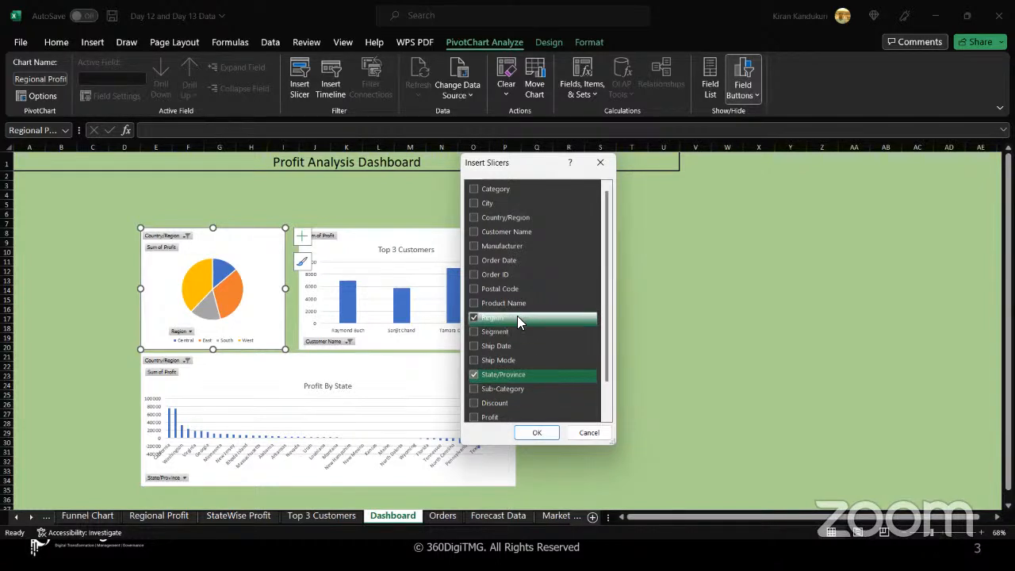
pyautogui.click(538, 433)
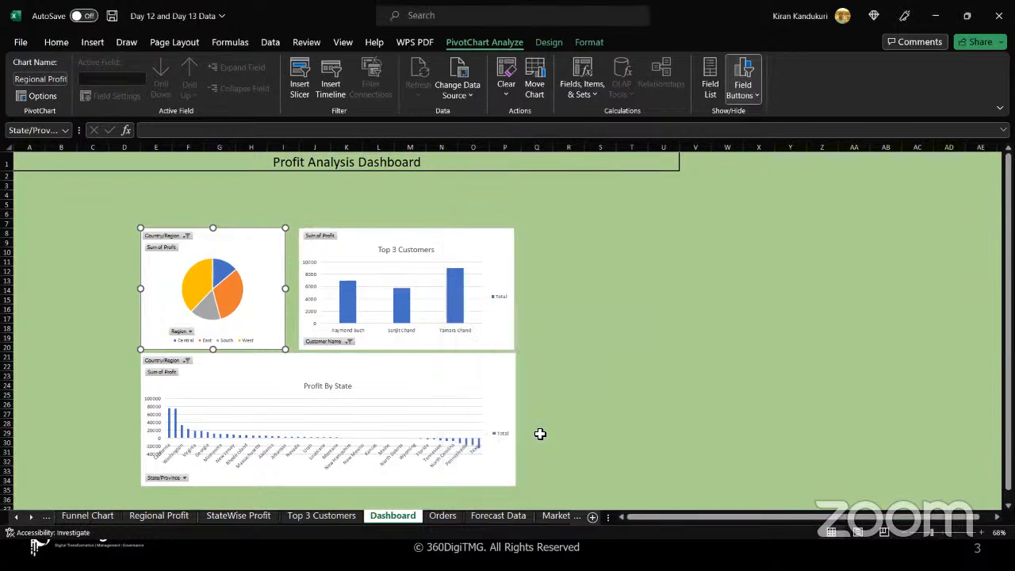
# Move the Region slicer to the sheet's left edge beside the pie chart and shorten it to about row 14.
pyautogui.click(510, 268)
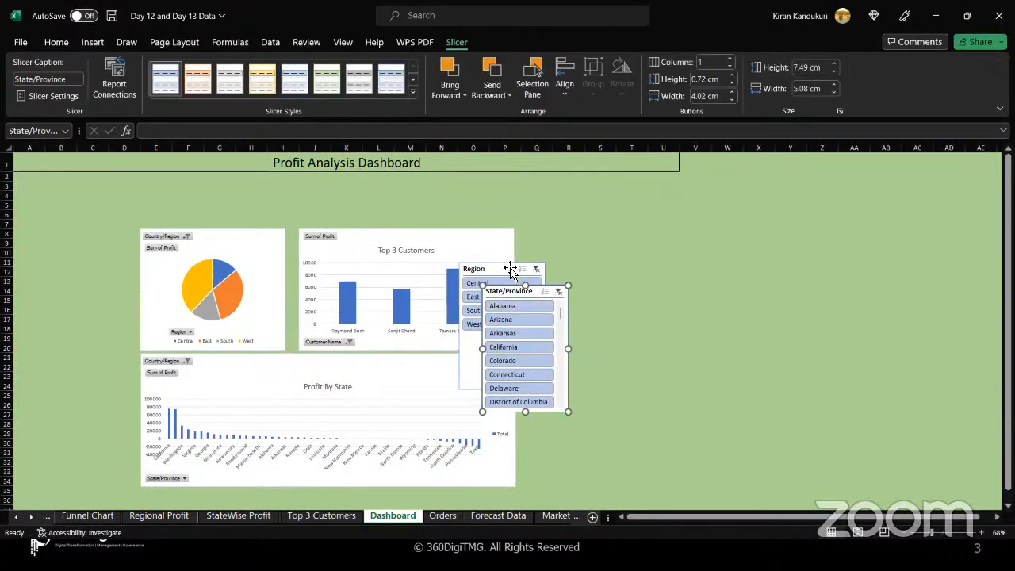
pyautogui.moveTo(510, 267); pyautogui.dragTo(67, 232)
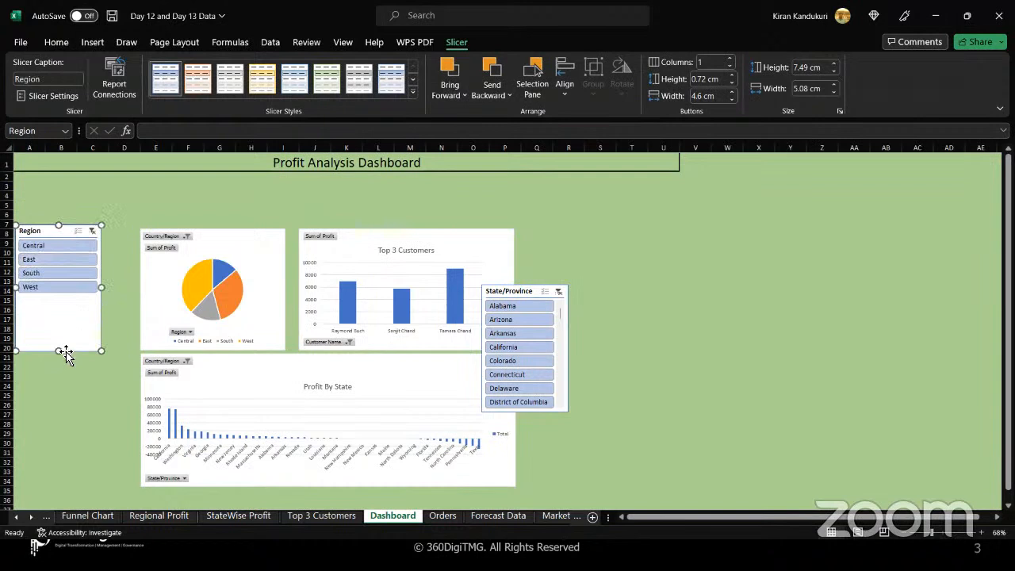
pyautogui.moveTo(55, 334); pyautogui.dragTo(57, 296)
# Place the State/Province slicer directly beneath the Region slicer and lengthen it to about 11.18 cm high.
pyautogui.moveTo(527, 293); pyautogui.dragTo(54, 307)
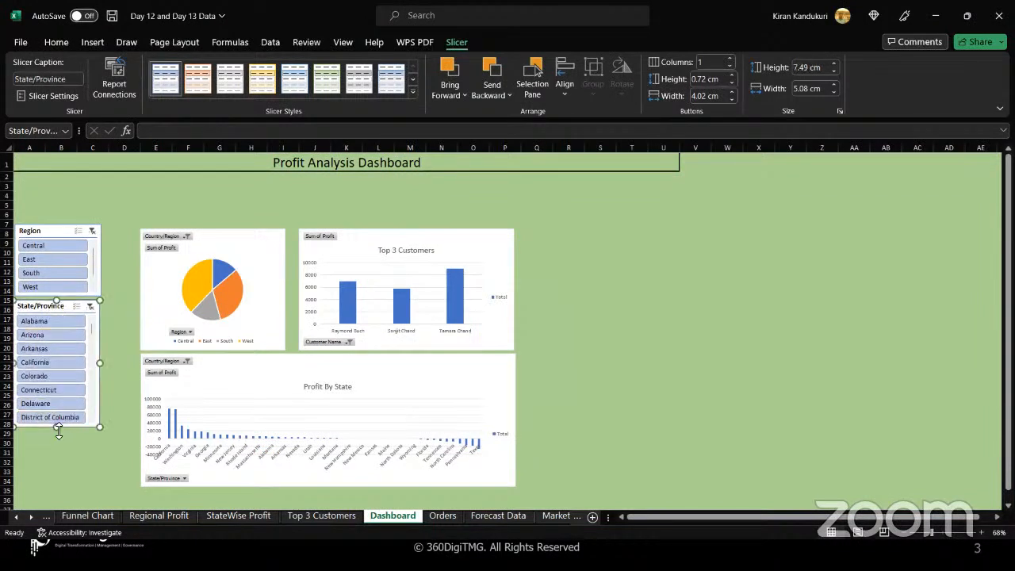
pyautogui.moveTo(57, 426); pyautogui.dragTo(69, 489)
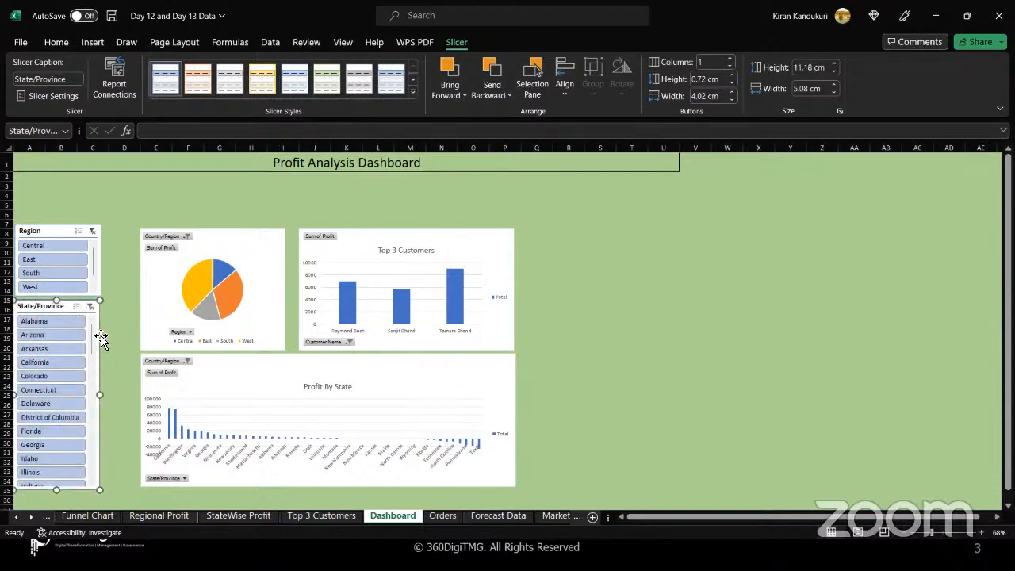
pyautogui.moveTo(101, 339); pyautogui.dragTo(104, 339)
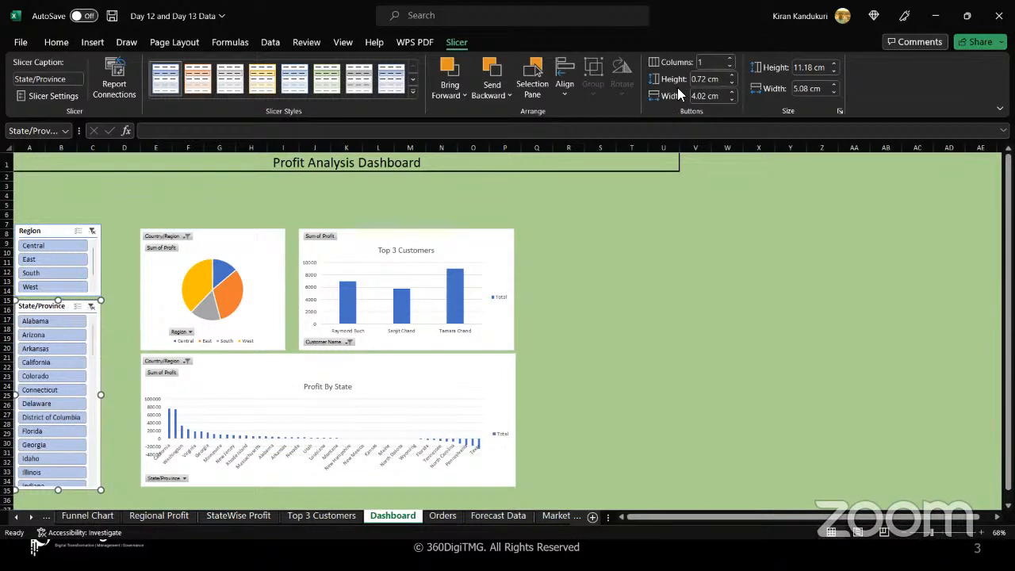
# Set the State/Province slicer to 2 columns and widen it to 7.3 cm.
pyautogui.click(731, 59)
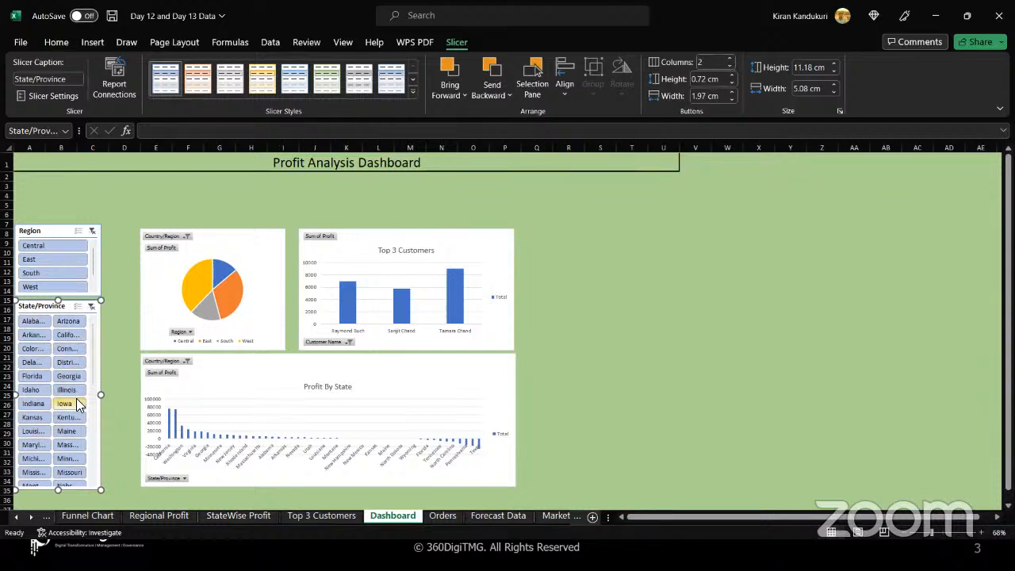
pyautogui.click(832, 85)
pyautogui.click(832, 85)
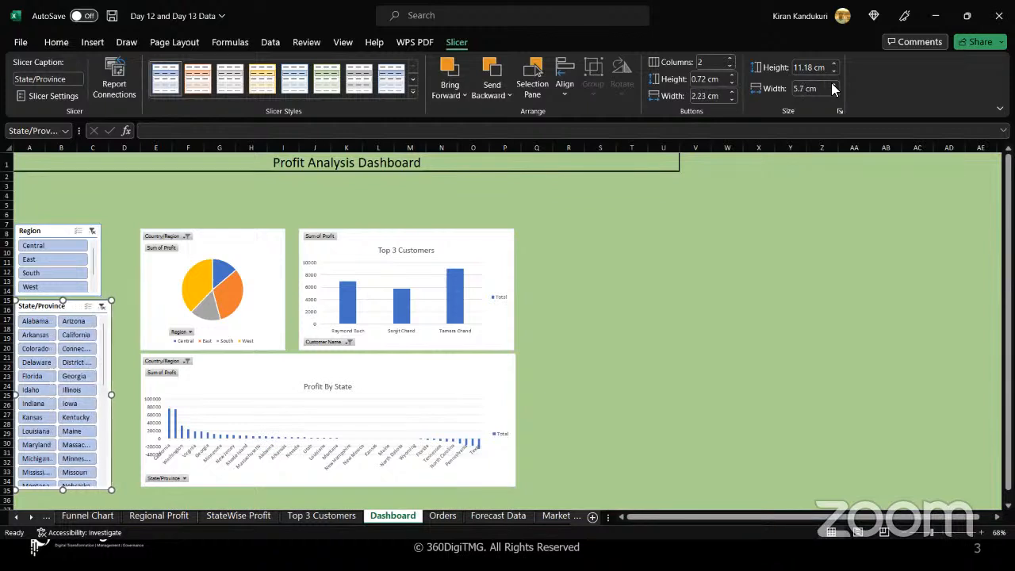
pyautogui.click(832, 85)
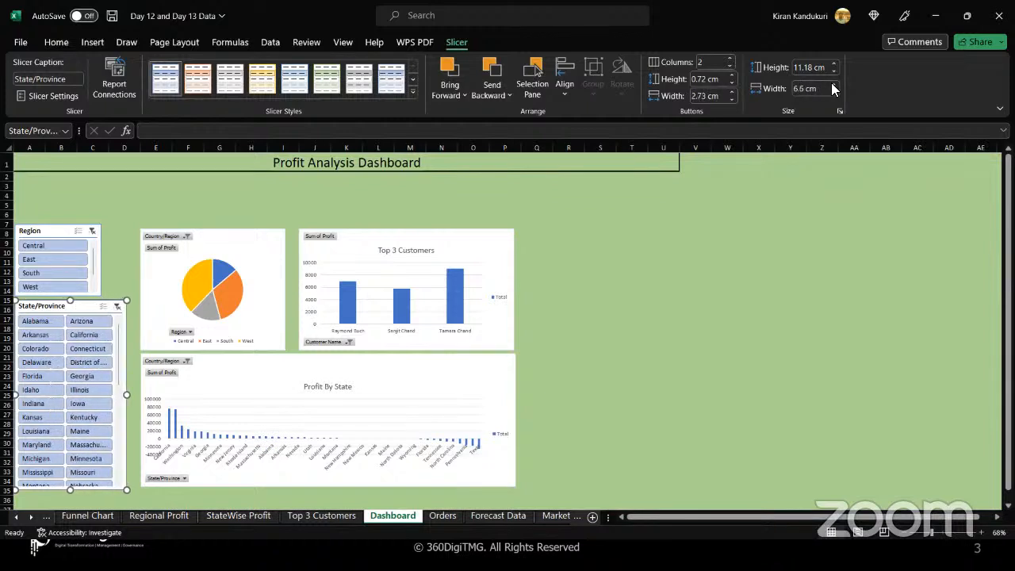
pyautogui.click(833, 84)
pyautogui.click(833, 84)
pyautogui.click(833, 85)
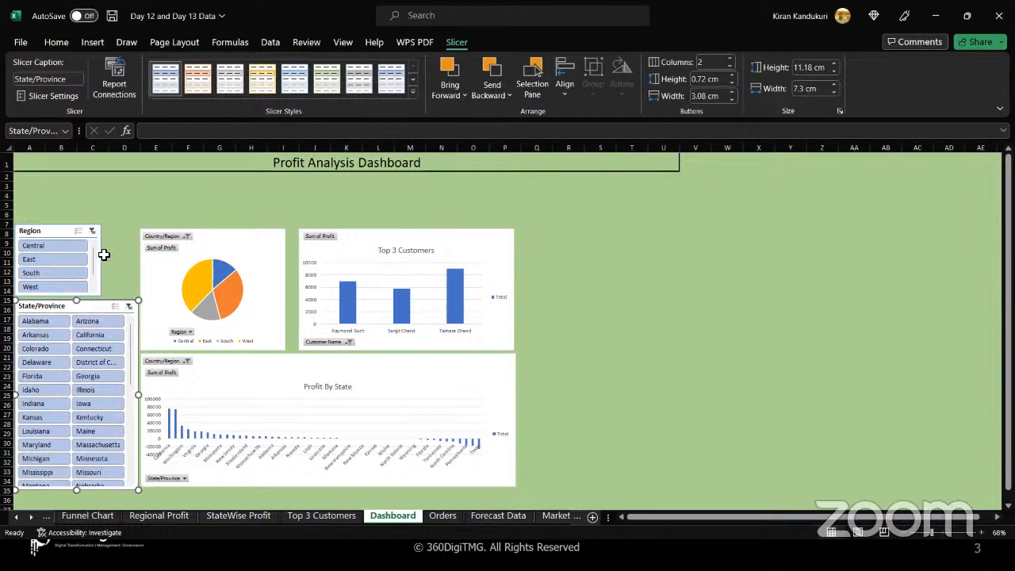
# Widen the Region slicer to 7.2 cm to line up with the State/Province slicer.
pyautogui.click(59, 232)
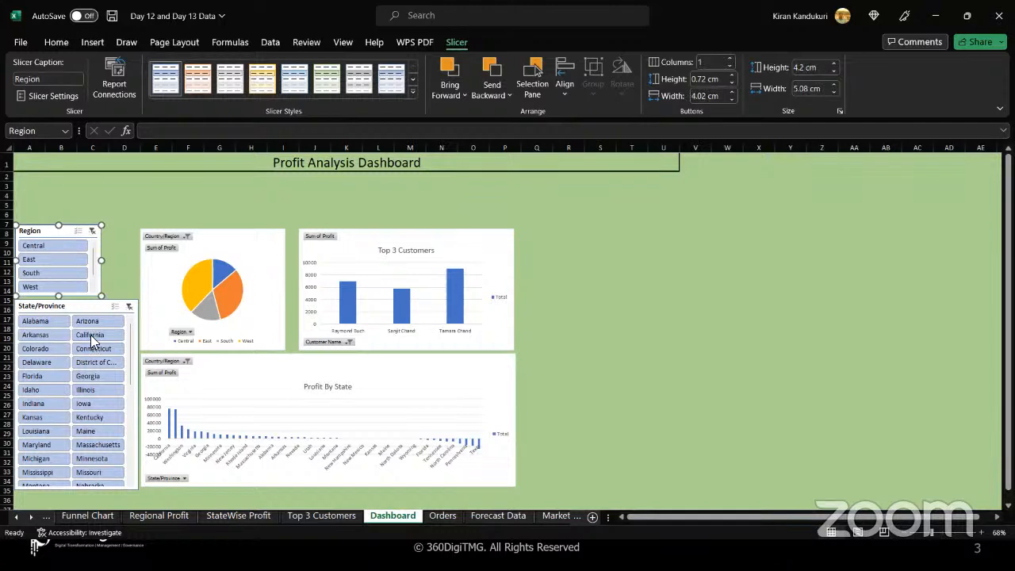
pyautogui.click(834, 84)
pyautogui.click(834, 84)
pyautogui.click(834, 84)
pyautogui.click(834, 84)
pyautogui.click(834, 84)
pyautogui.click(834, 84)
pyautogui.click(834, 84)
pyautogui.click(834, 84)
pyautogui.click(834, 84)
pyautogui.click(834, 84)
pyautogui.click(834, 84)
pyautogui.click(834, 84)
pyautogui.click(834, 84)
pyautogui.click(834, 84)
pyautogui.click(834, 84)
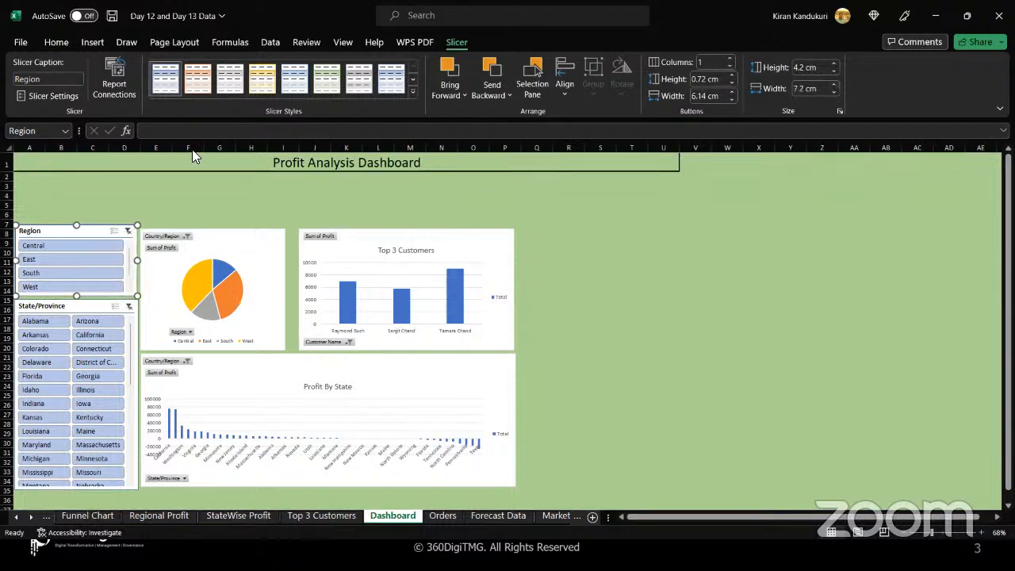
# Apply the same light green slicer style to both the Region and State/Province slicers.
pyautogui.click(327, 80)
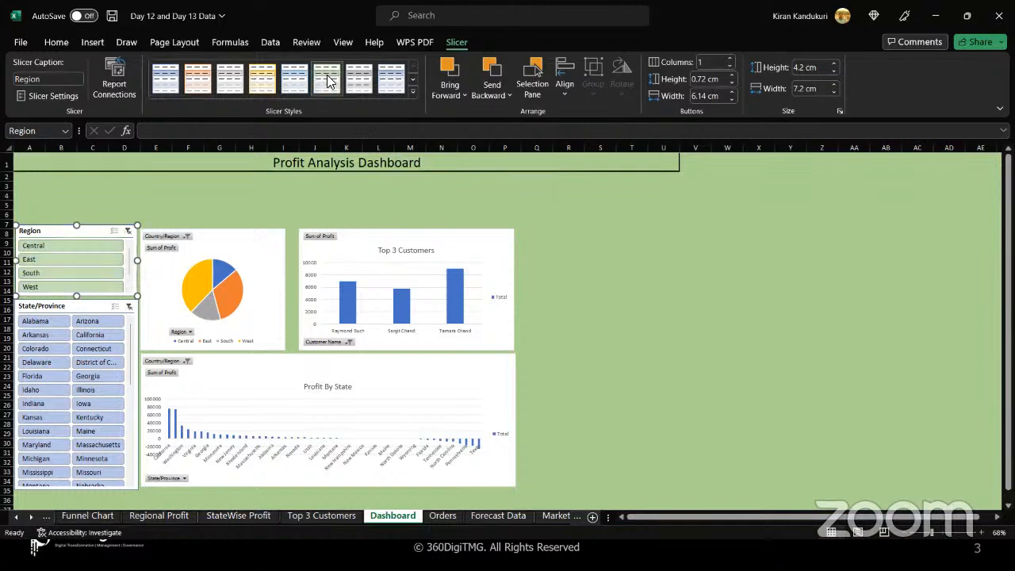
pyautogui.click(95, 307)
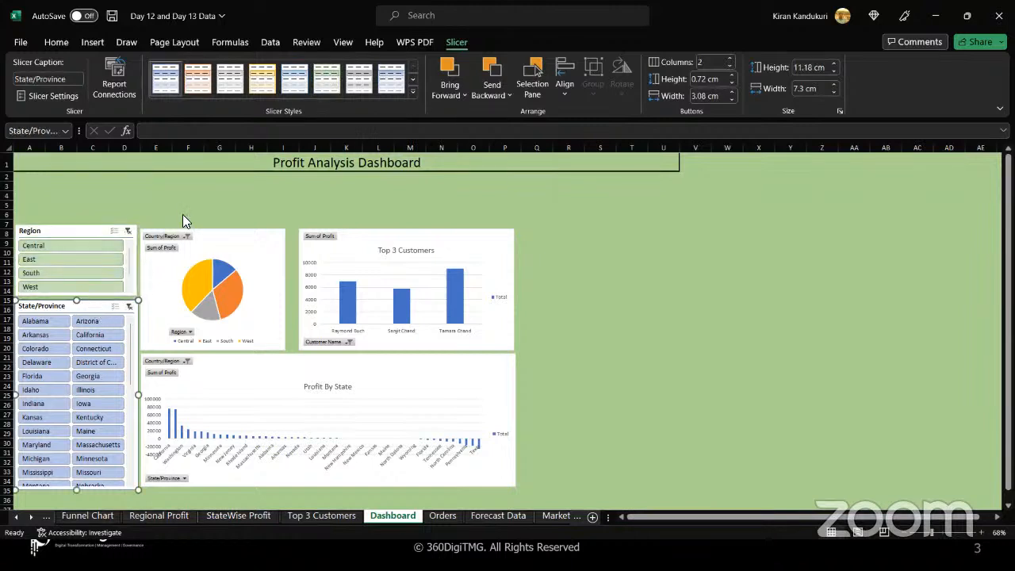
pyautogui.click(331, 78)
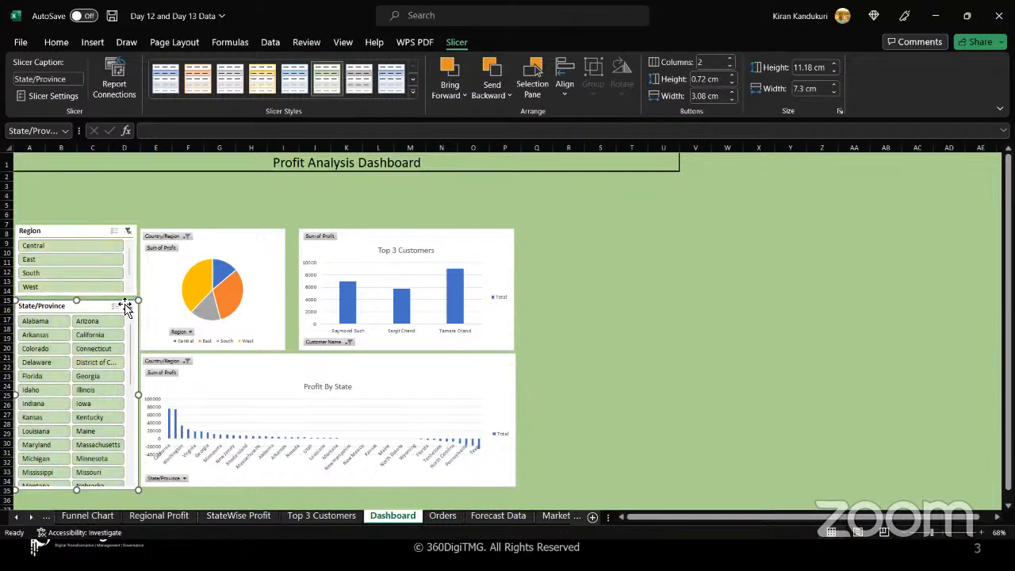
# Test the Region slicer by filtering Central, East, South and West in turn, then clear the filter.
pyautogui.click(78, 241)
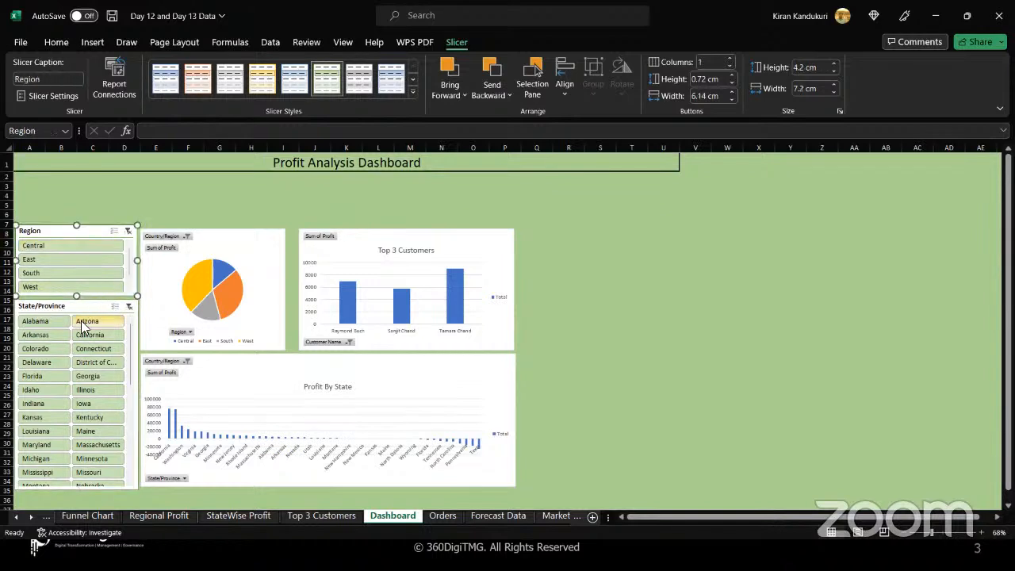
pyautogui.click(76, 246)
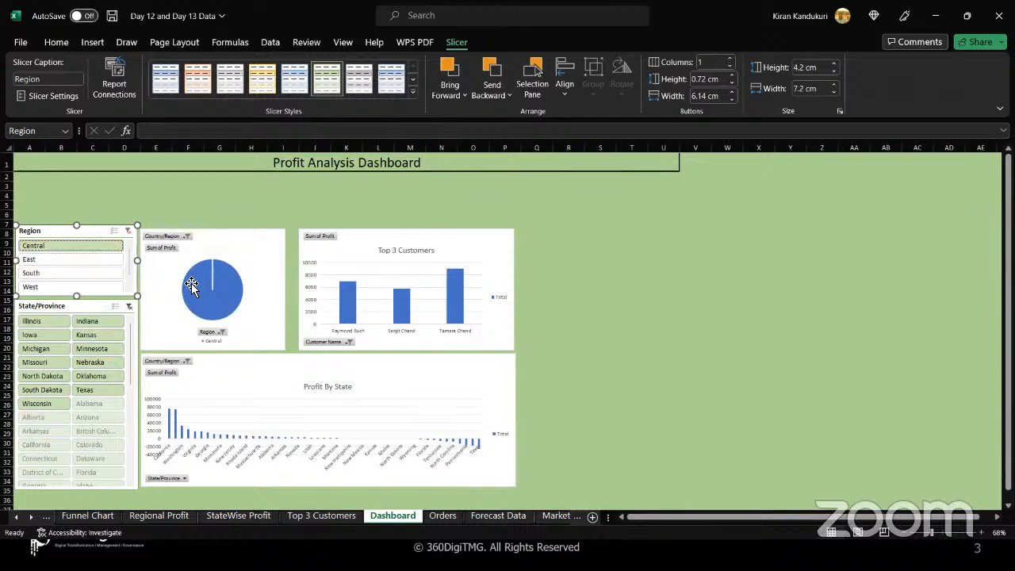
pyautogui.moveTo(229, 283)
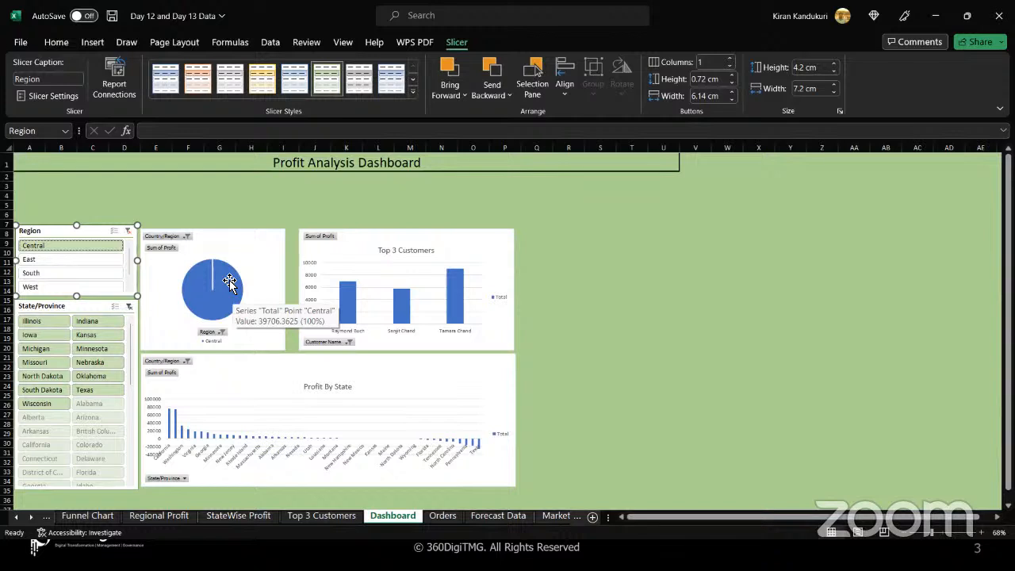
pyautogui.click(79, 259)
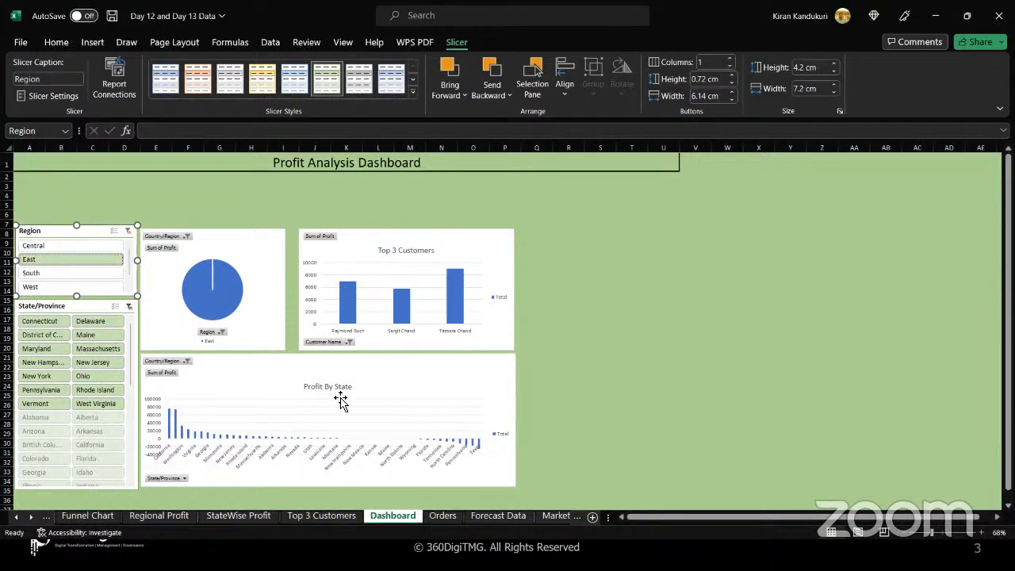
pyautogui.click(53, 272)
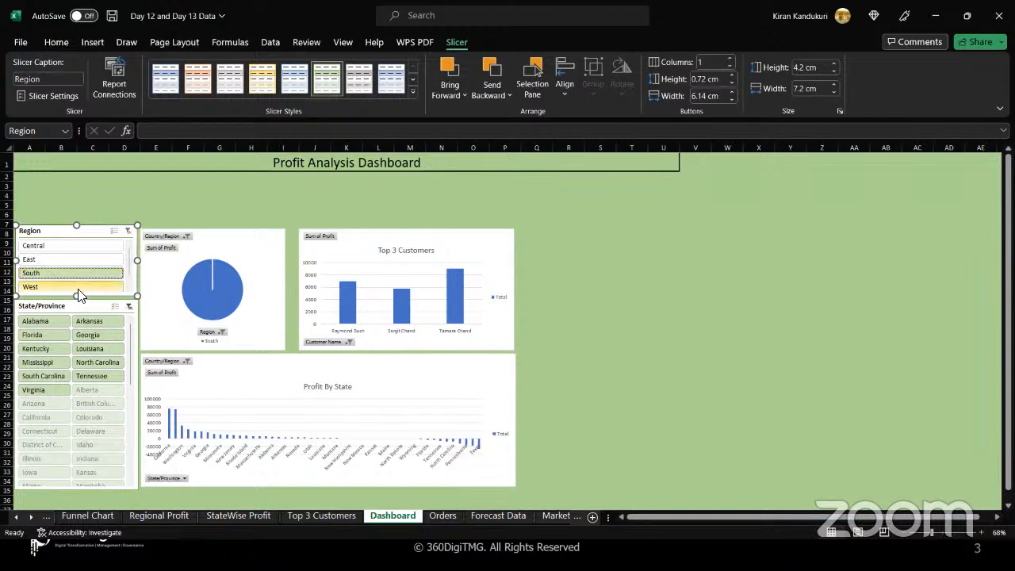
pyautogui.click(63, 287)
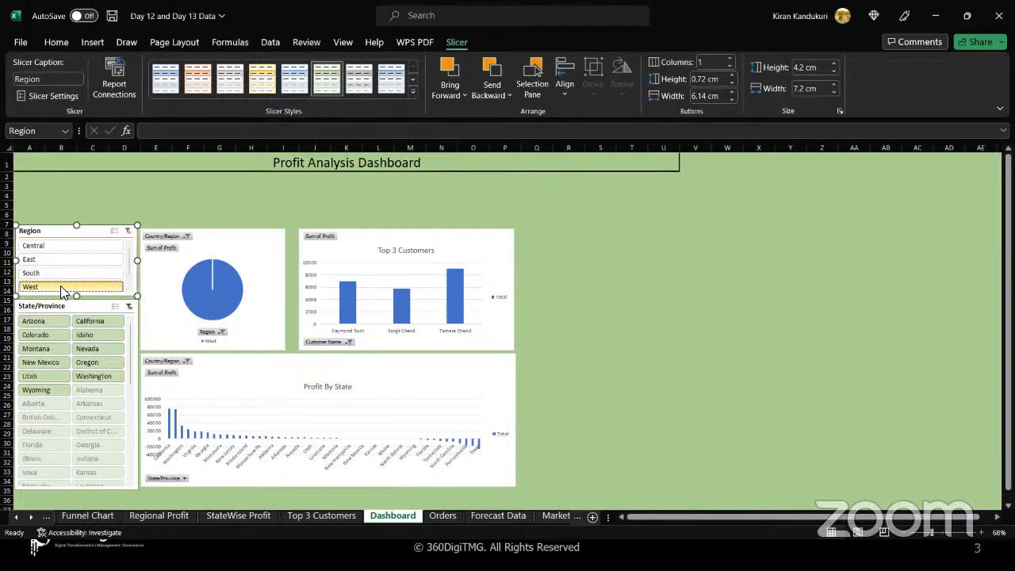
pyautogui.moveTo(128, 261)
pyautogui.mouseDown()
pyautogui.moveTo(128, 282)
pyautogui.moveTo(135, 249)
pyautogui.mouseUp()
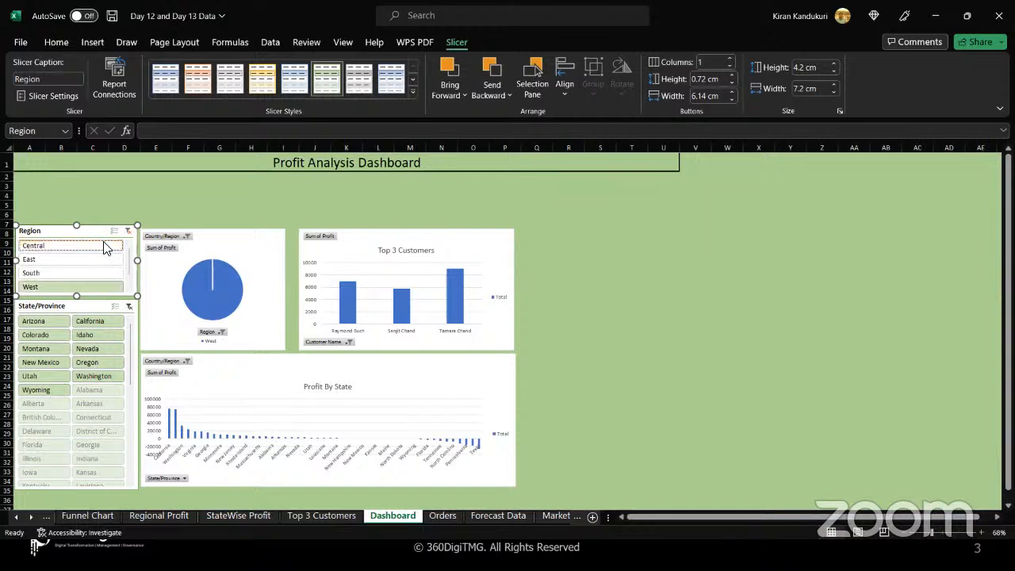
pyautogui.click(130, 231)
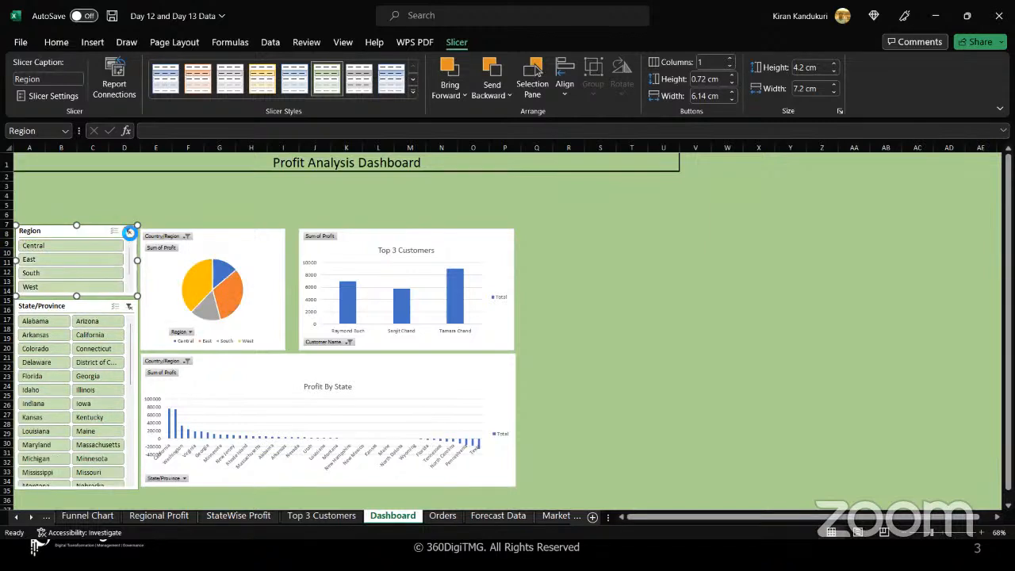
# Connect the Region slicer to the State_Profit and Top 3 Customers pivot tables as well as Regional Profit.
pyautogui.rightClick(99, 238)
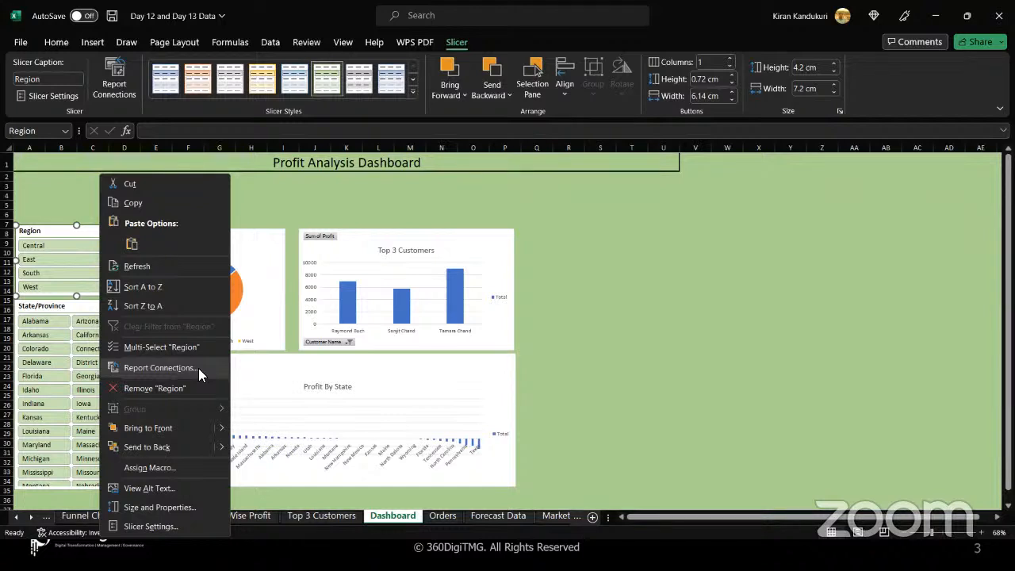
pyautogui.click(116, 91)
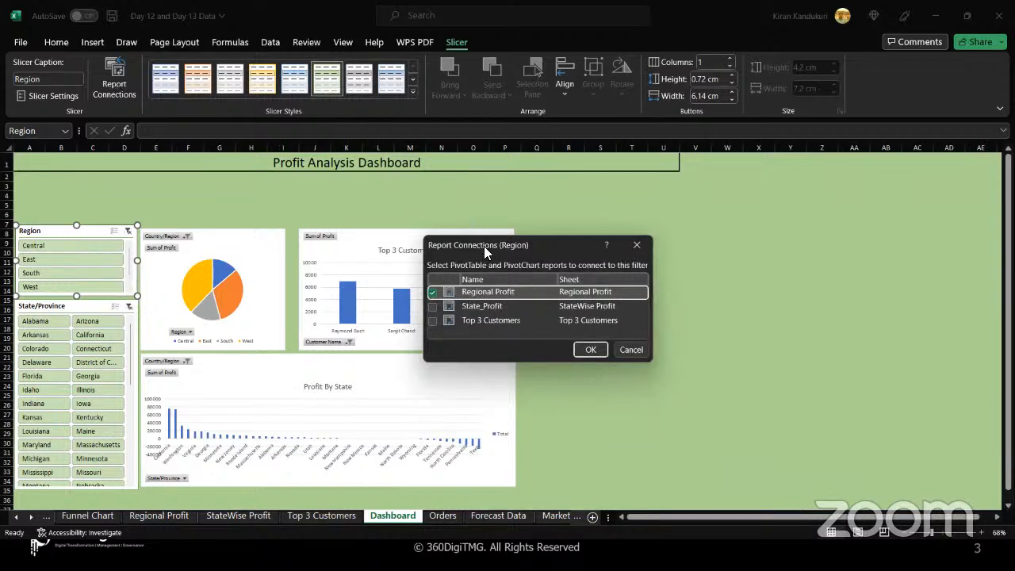
pyautogui.click(430, 308)
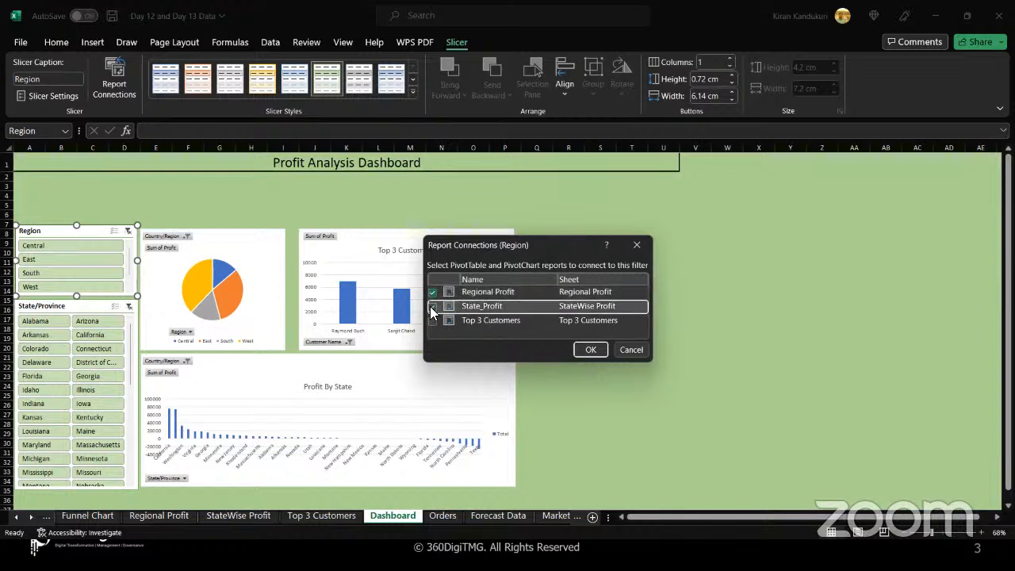
pyautogui.click(432, 307)
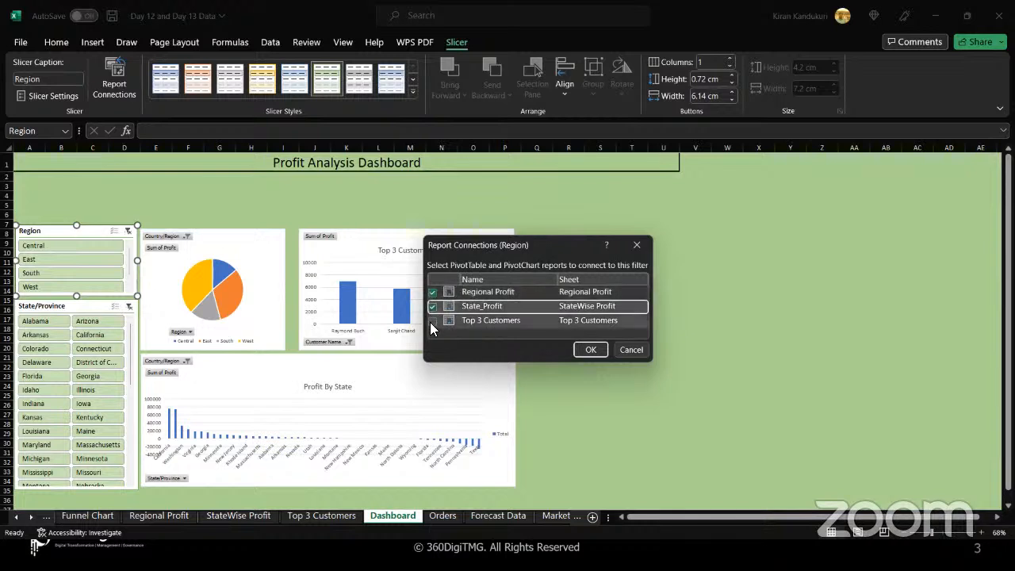
pyautogui.click(431, 323)
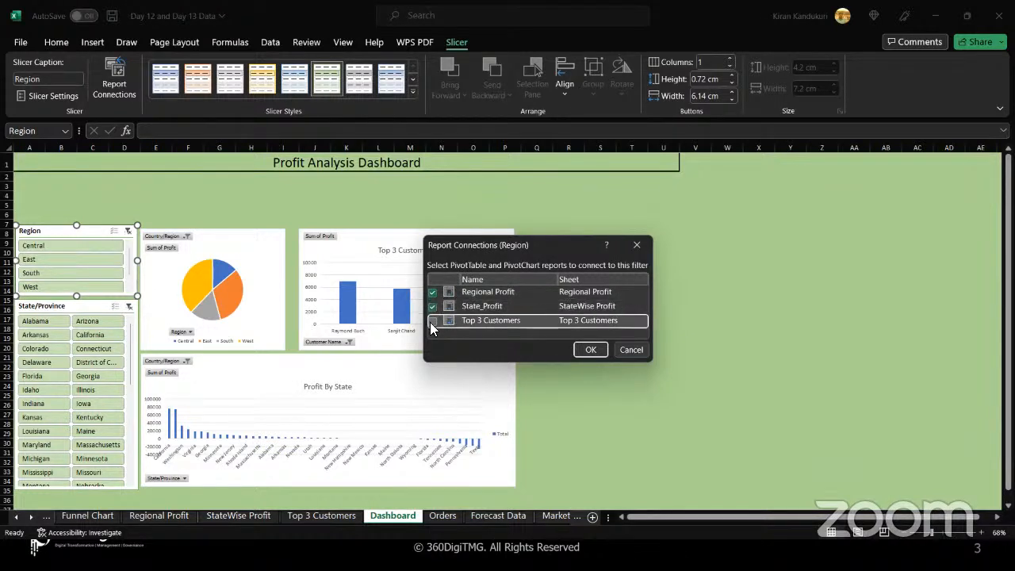
pyautogui.click(432, 321)
pyautogui.click(587, 350)
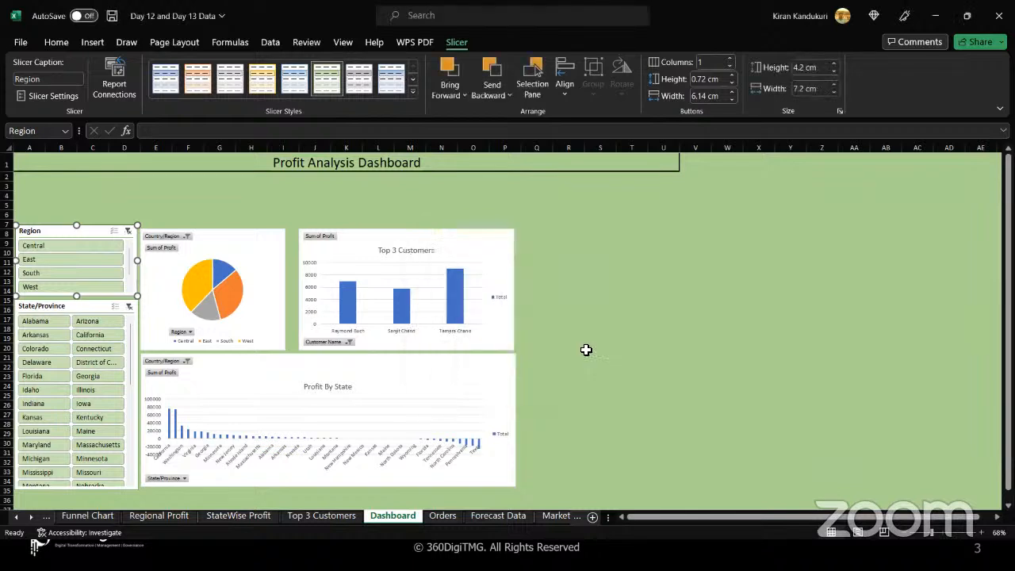
# Add Outside End data labels to the Top 3 Customers pivot chart on its own sheet.
pyautogui.click(322, 516)
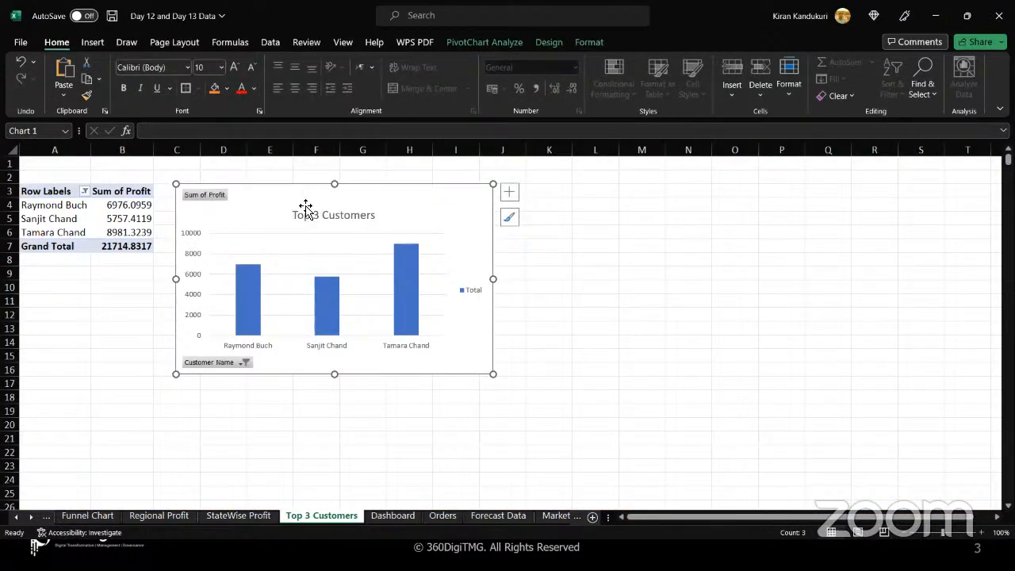
pyautogui.click(470, 40)
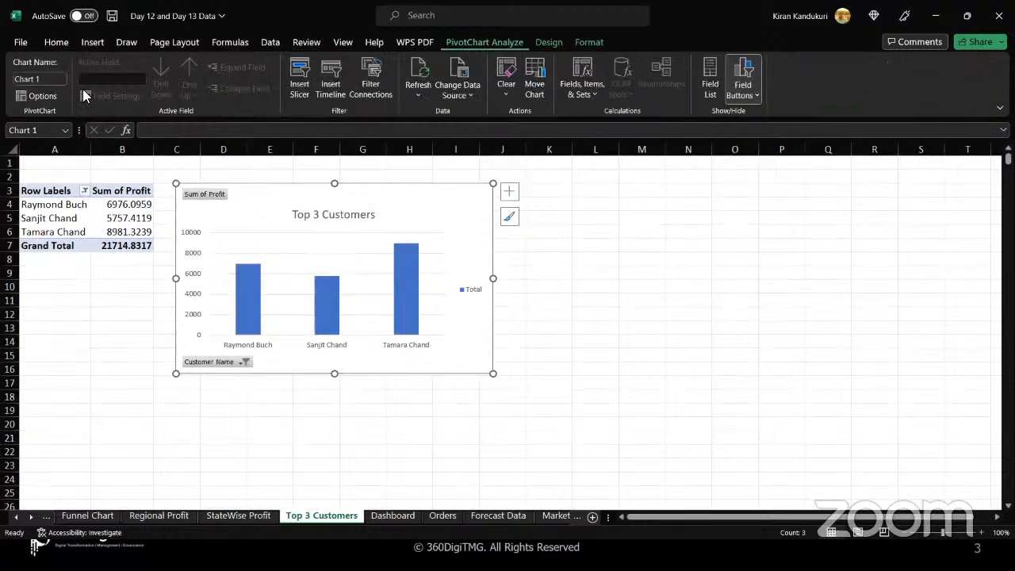
pyautogui.click(550, 37)
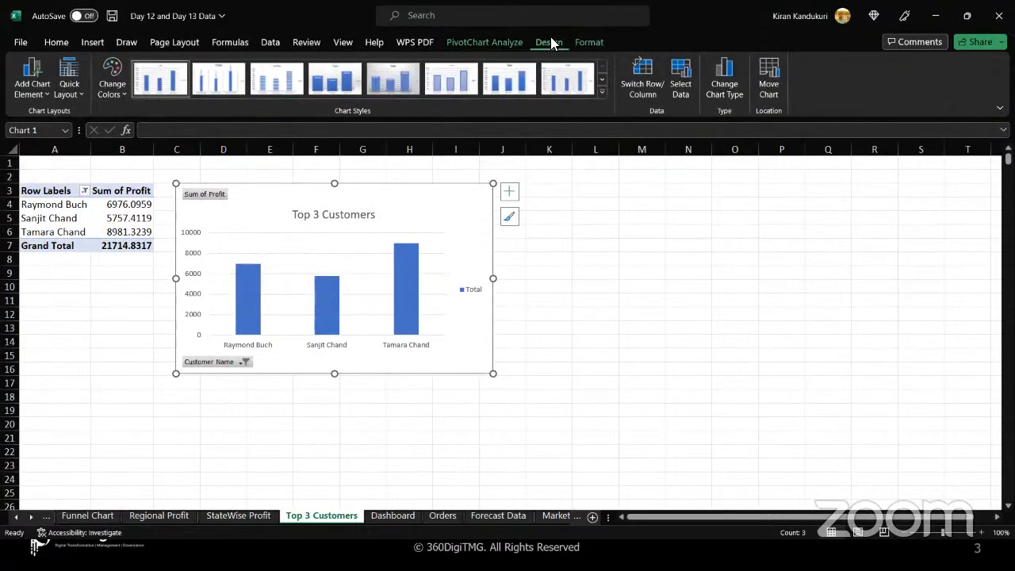
pyautogui.click(33, 87)
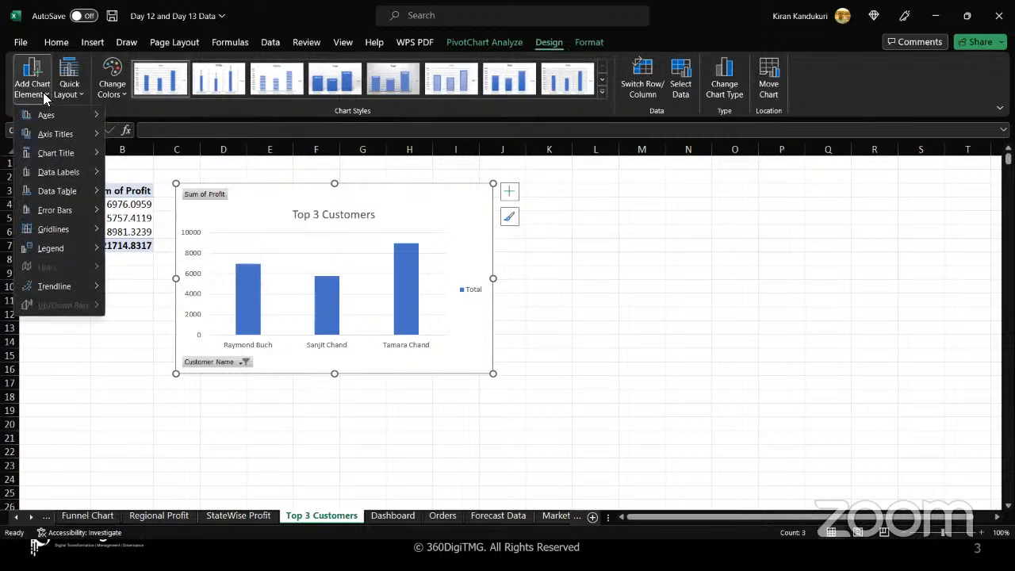
pyautogui.moveTo(57, 172)
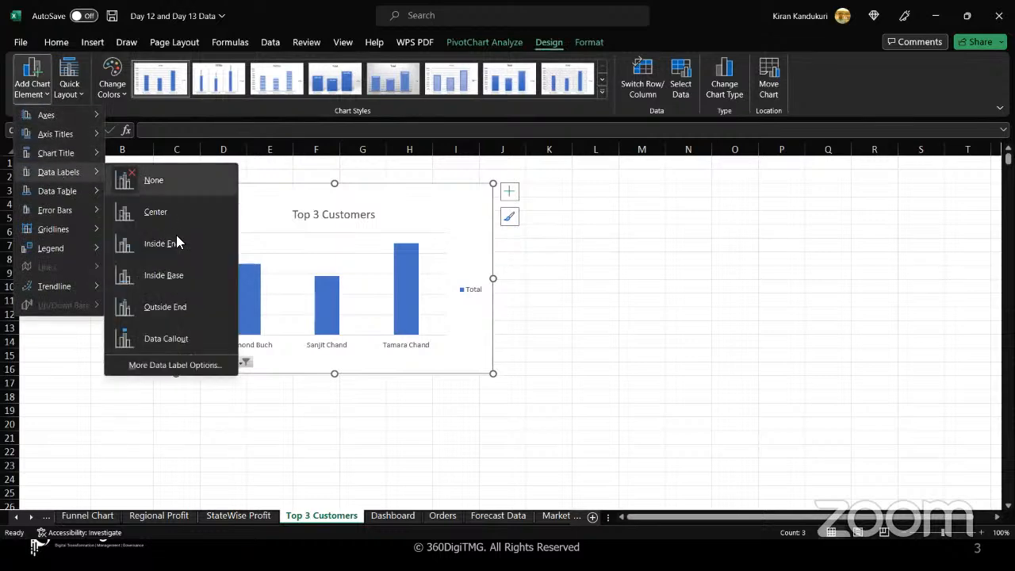
pyautogui.click(170, 306)
# Format the Sum of Profit values as Currency with the $ English (United States) symbol and 0 decimal places.
pyautogui.click(121, 221)
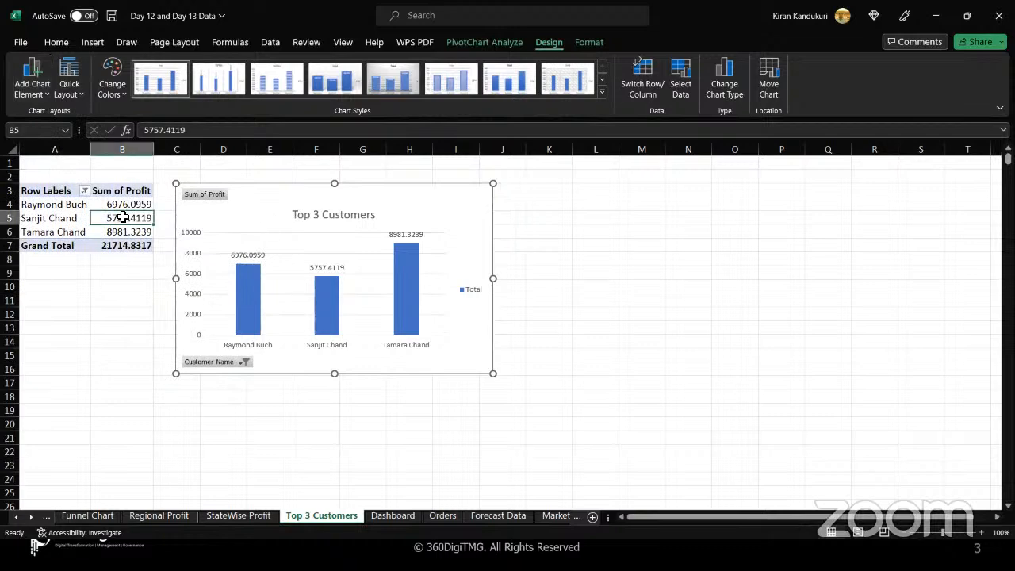
pyautogui.rightClick(121, 221)
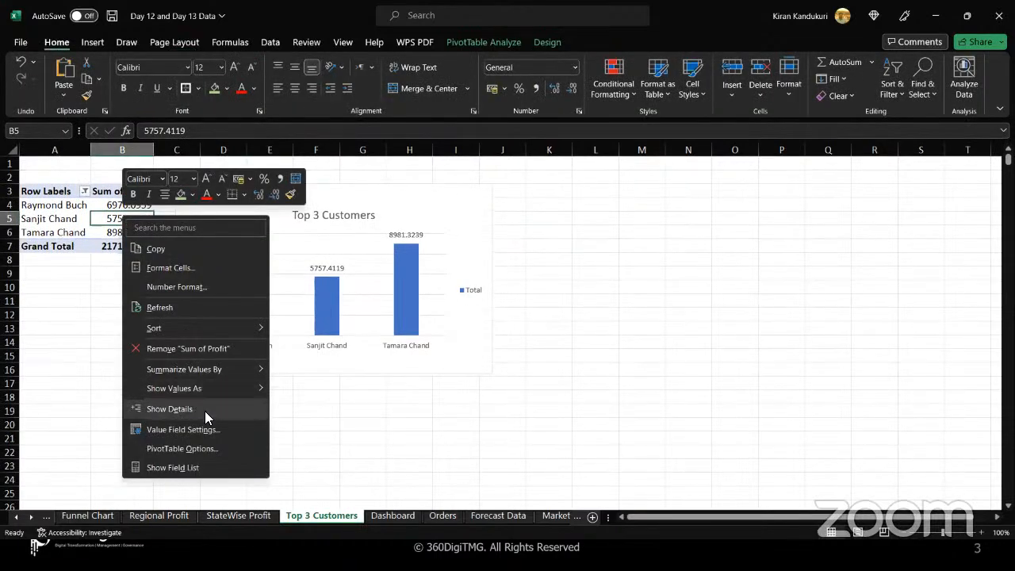
pyautogui.click(182, 429)
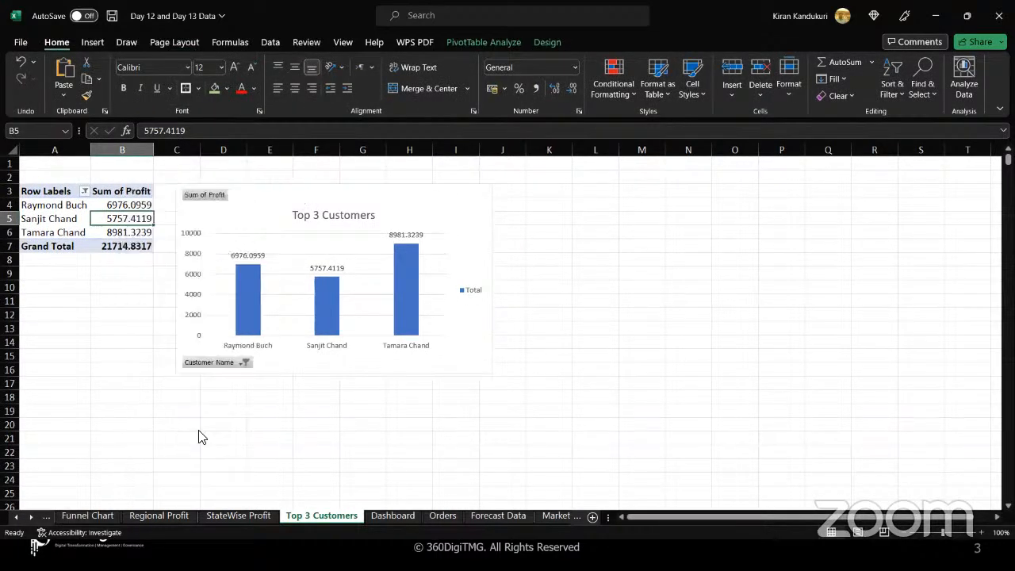
pyautogui.click(101, 517)
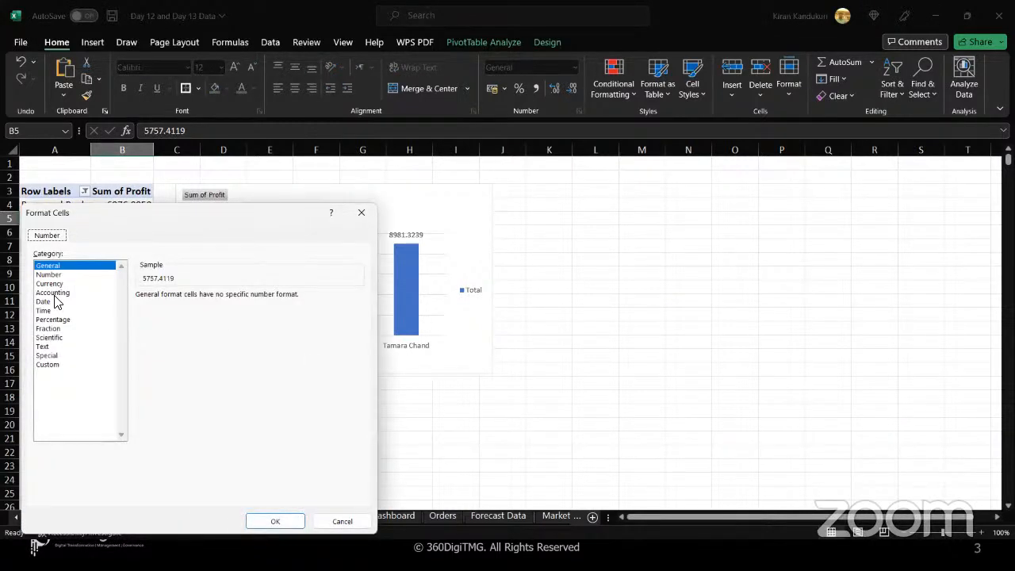
pyautogui.click(59, 284)
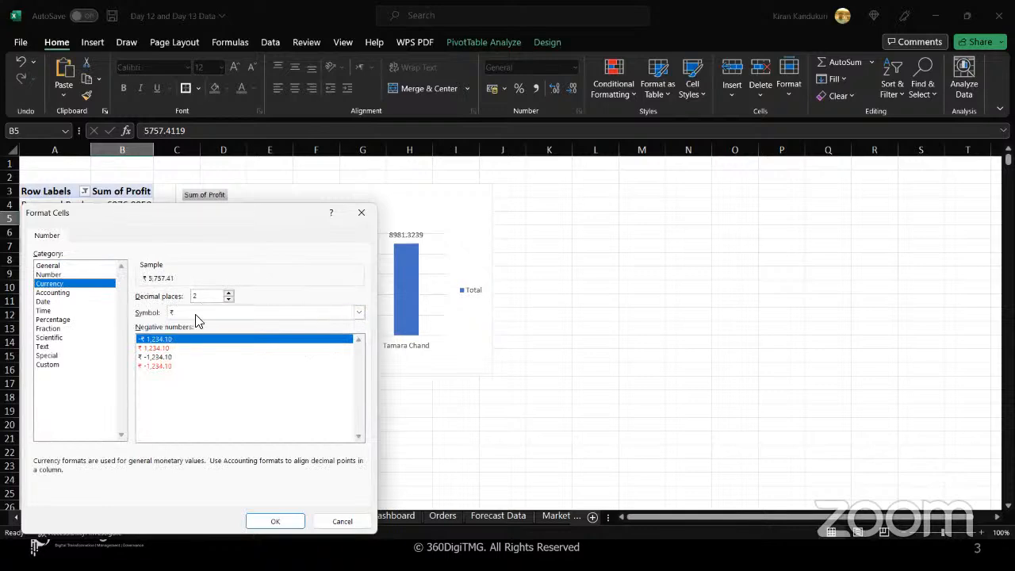
pyautogui.click(198, 316)
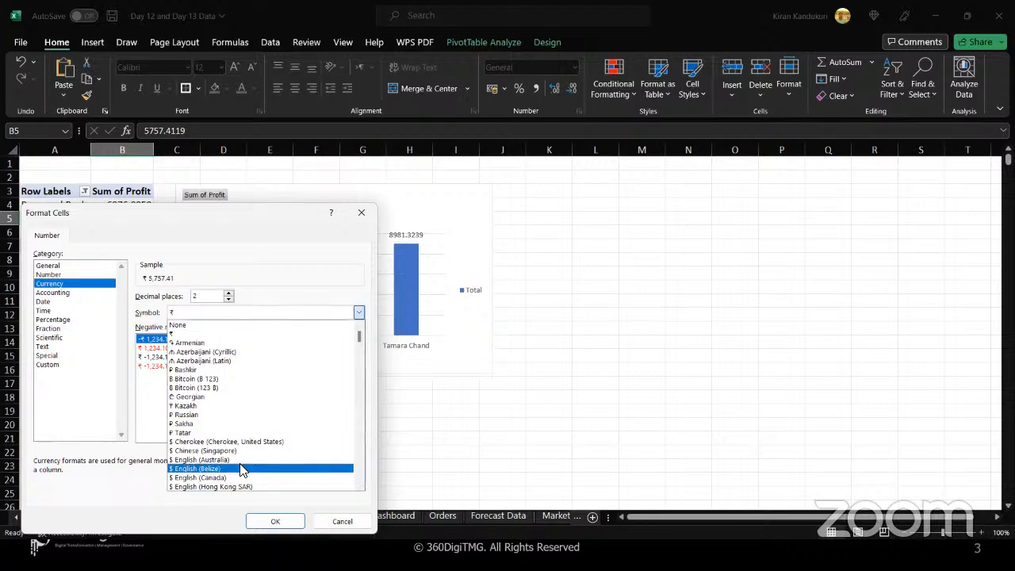
pyautogui.moveTo(361, 343); pyautogui.dragTo(361, 347)
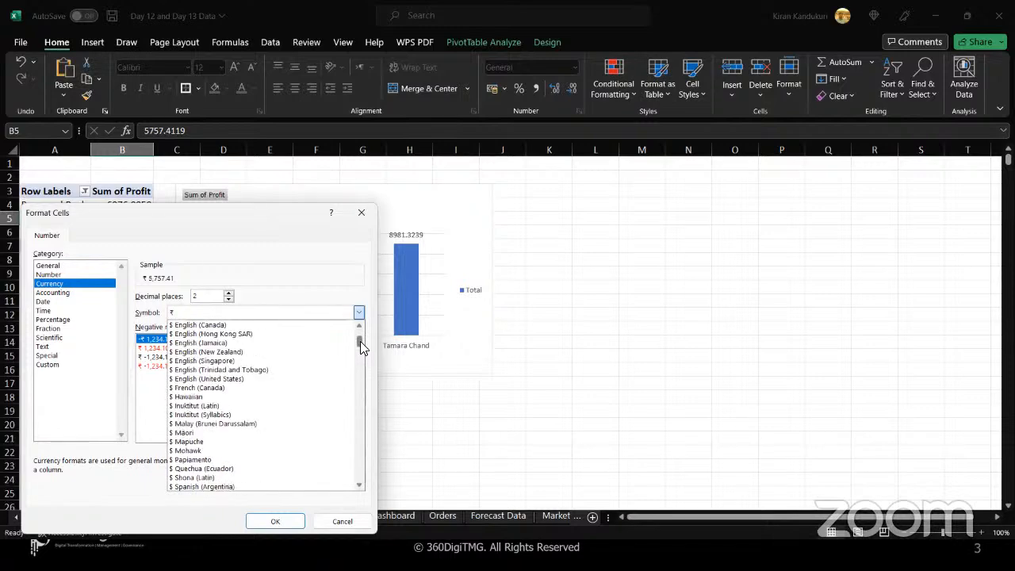
pyautogui.click(245, 379)
pyautogui.doubleClick(229, 299)
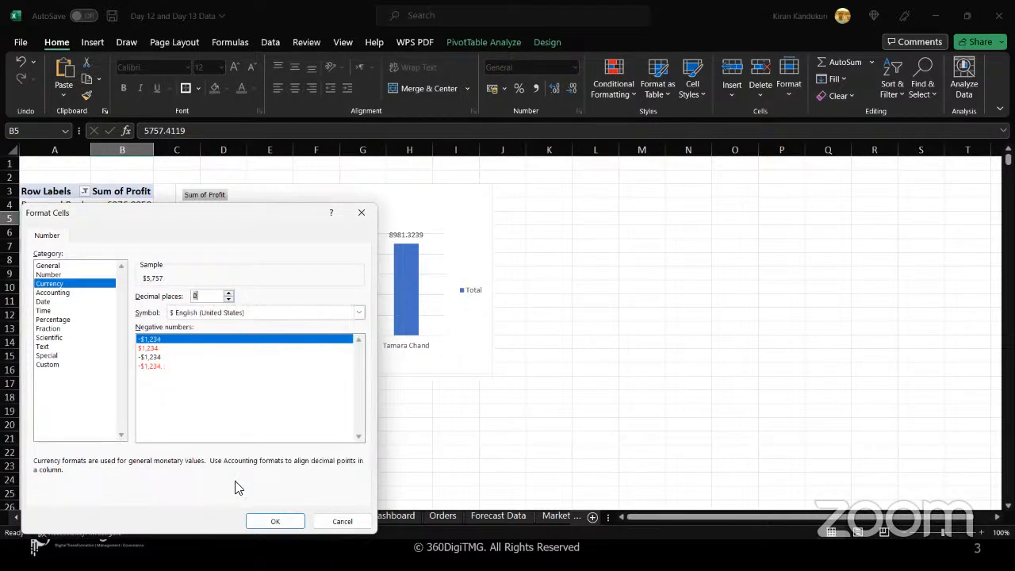
pyautogui.click(276, 523)
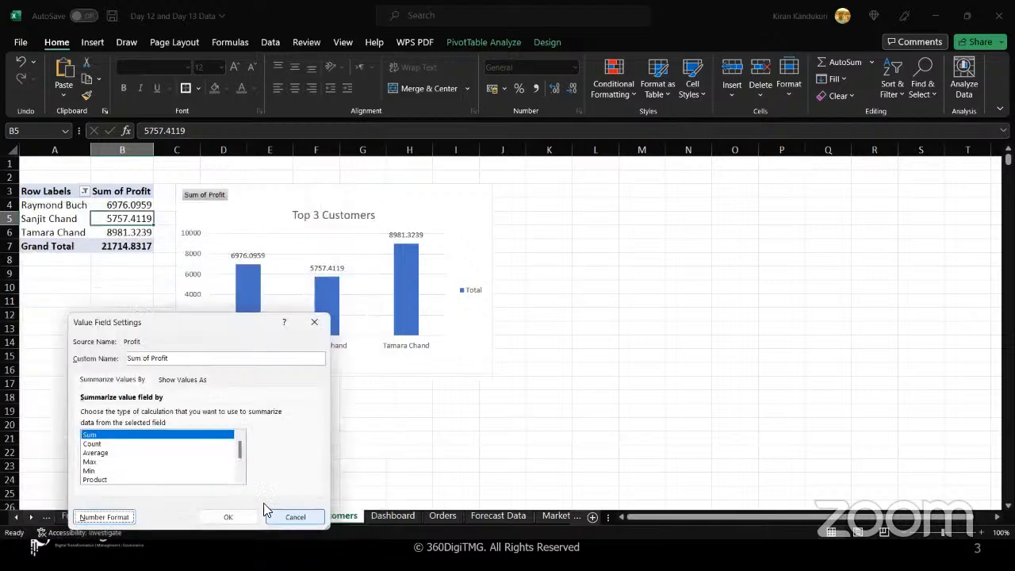
pyautogui.click(228, 516)
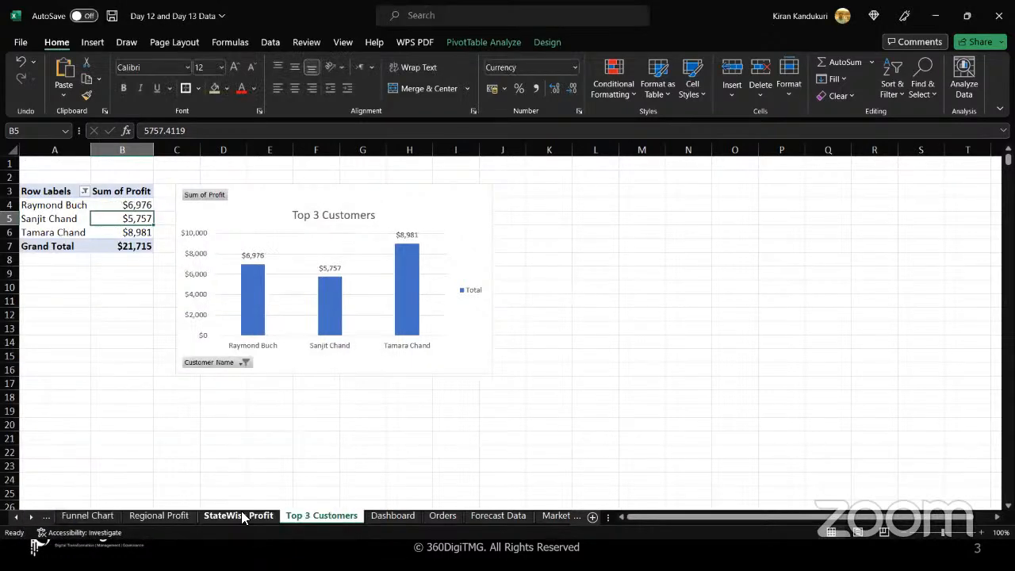
# Replace the dashboard's old Top 3 Customers chart with a copy of the formatted chart pasted at J8.
pyautogui.click(394, 516)
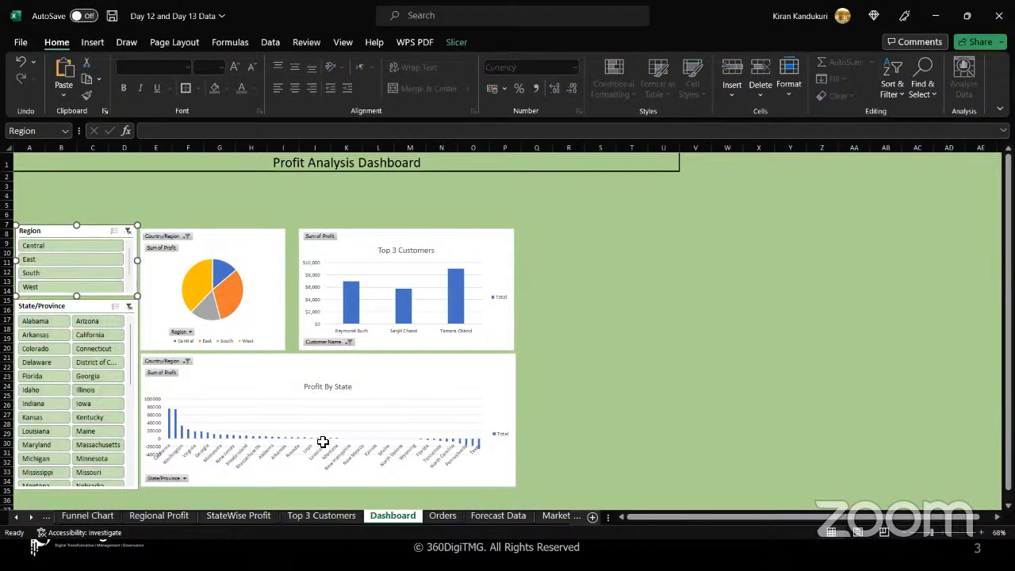
pyautogui.click(309, 516)
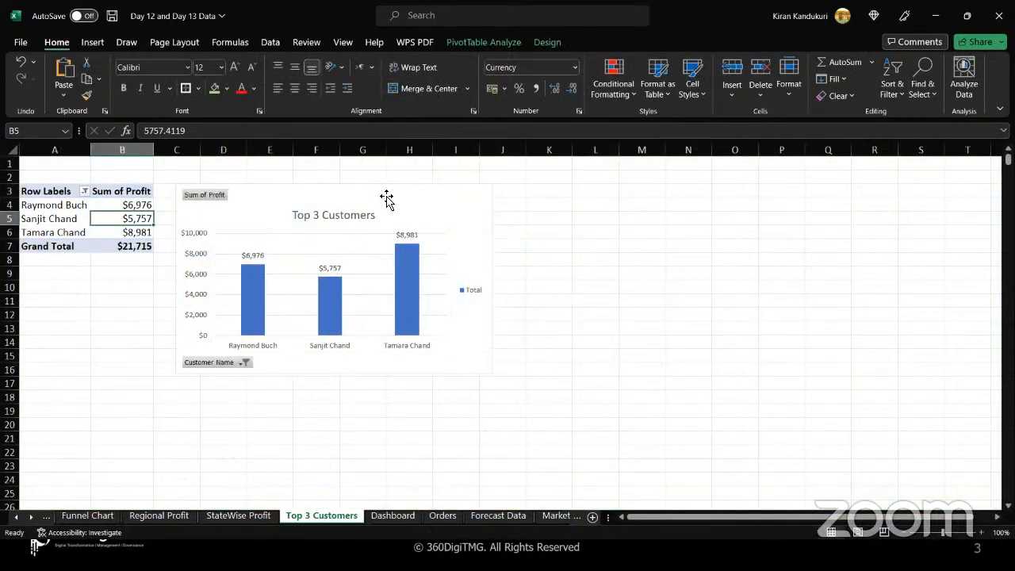
pyautogui.click(386, 198)
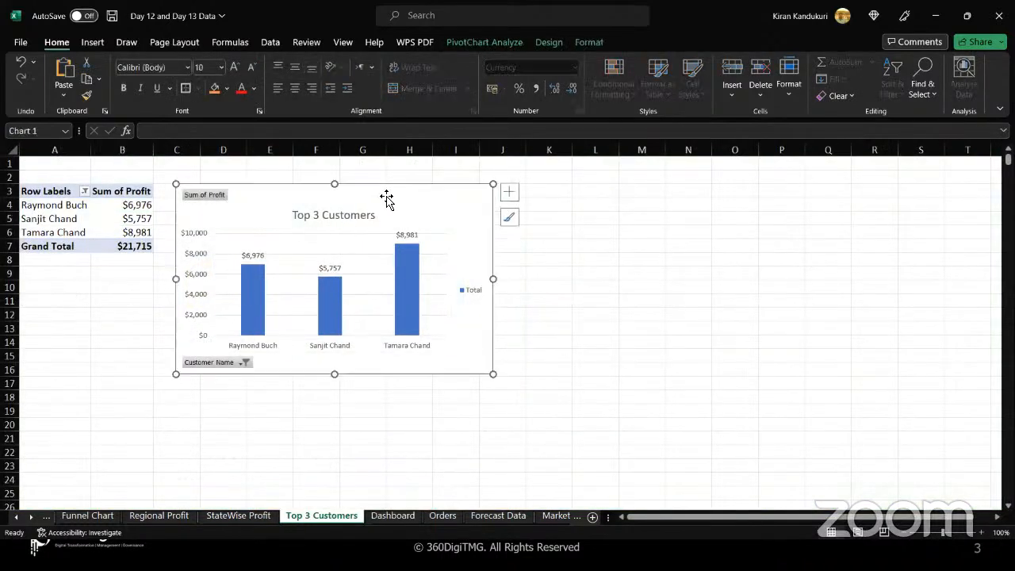
pyautogui.click(392, 517)
pyautogui.click(369, 239)
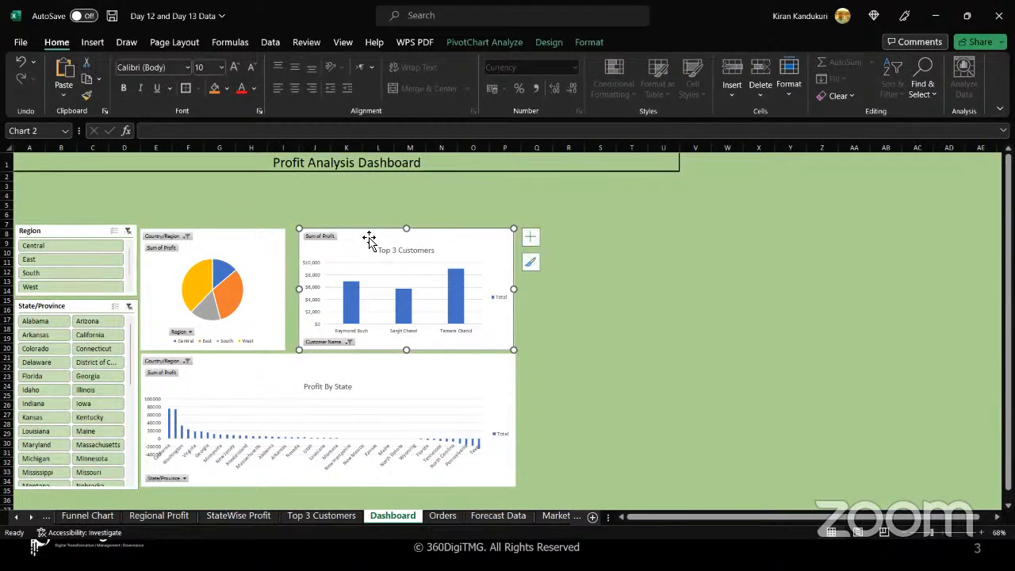
pyautogui.press('Delete')
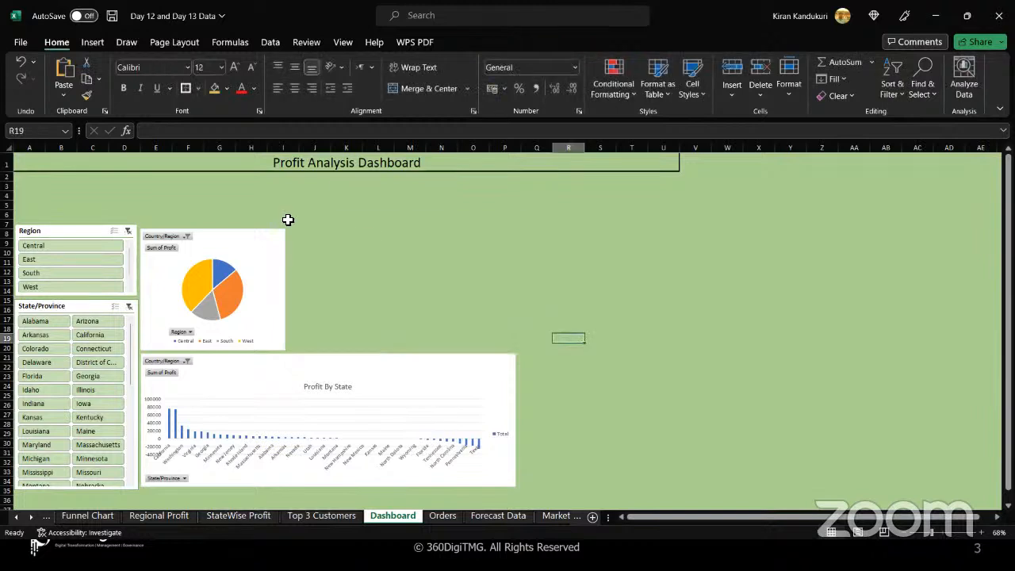
pyautogui.click(302, 235)
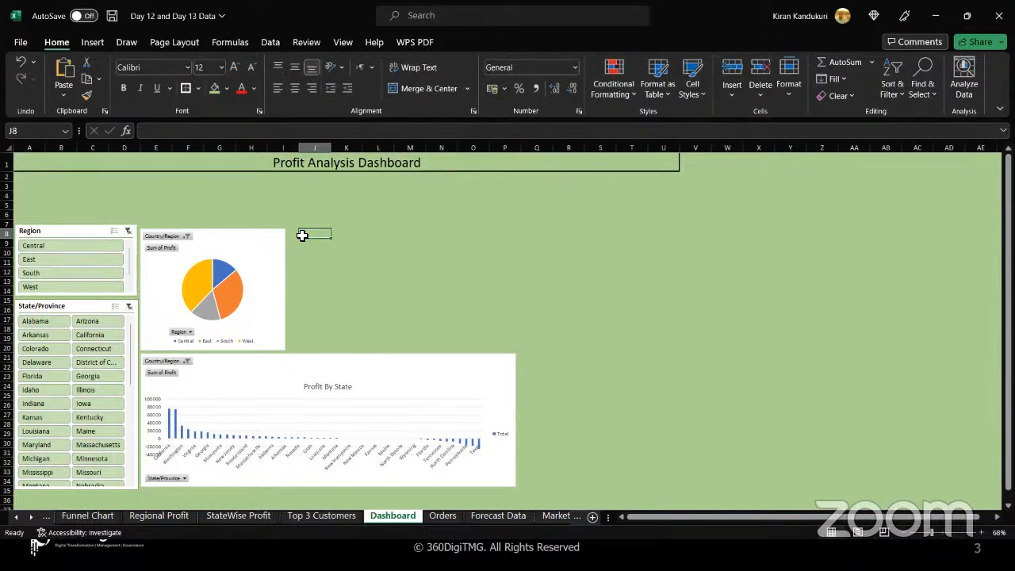
pyautogui.hotkey('ctrl', 'v')
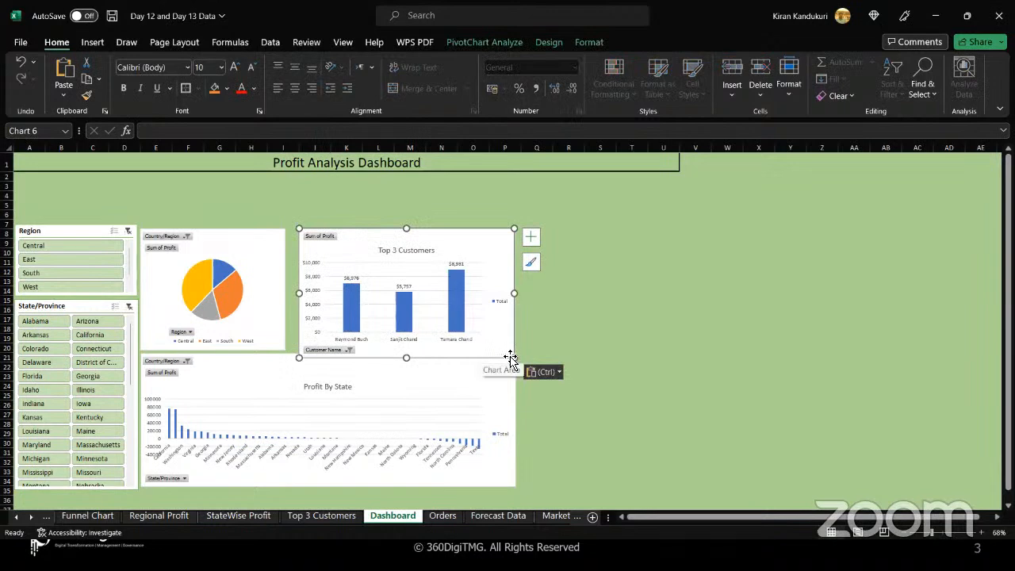
# Resize and nudge the pasted Top 3 Customers chart so it lines up with the Profit By State chart.
pyautogui.moveTo(513, 358); pyautogui.dragTo(505, 347)
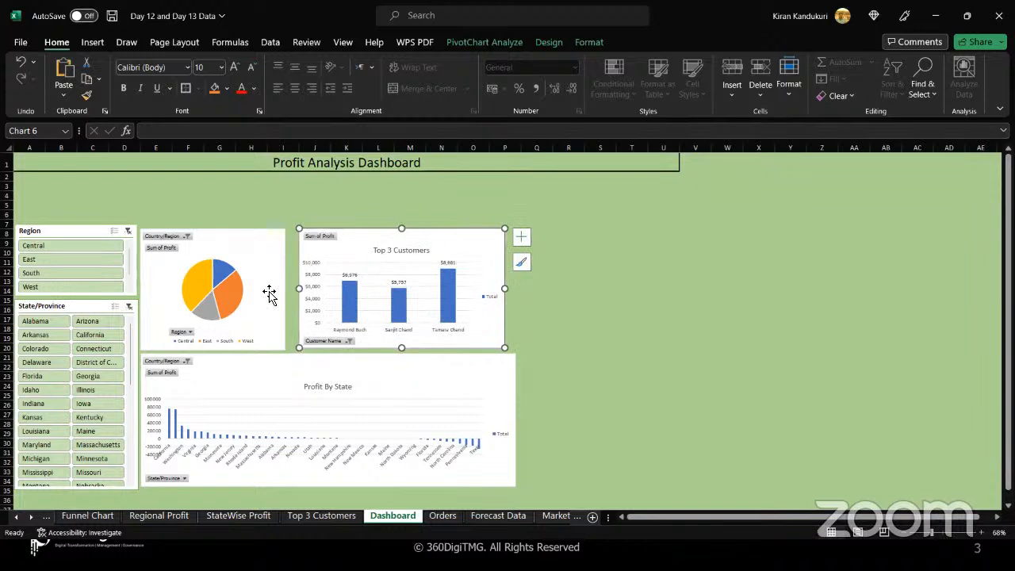
pyautogui.moveTo(450, 246); pyautogui.dragTo(453, 248)
pyautogui.press('Right')
pyautogui.press('Right')
pyautogui.press('Right')
pyautogui.press('Right')
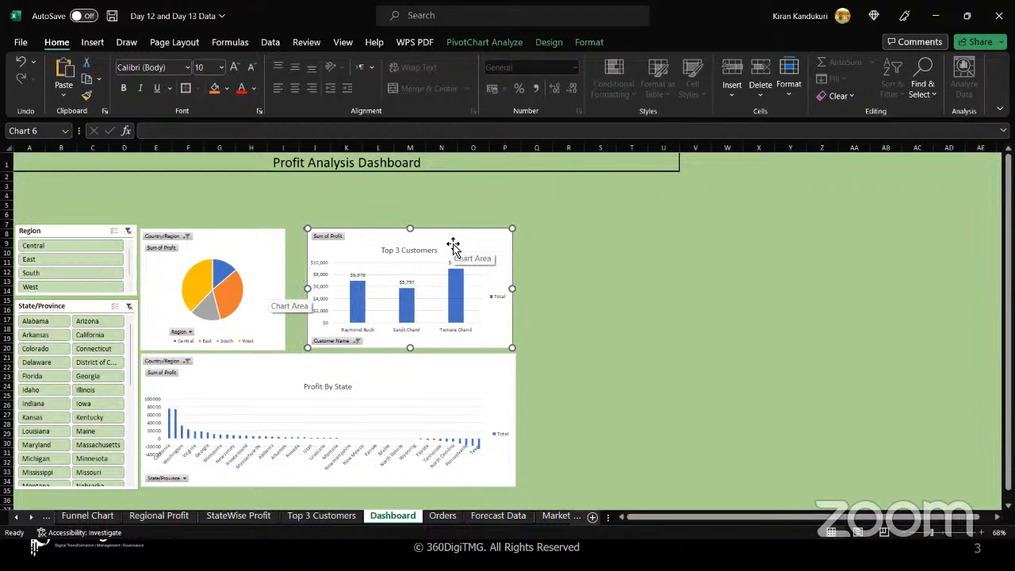
pyautogui.press('Right')
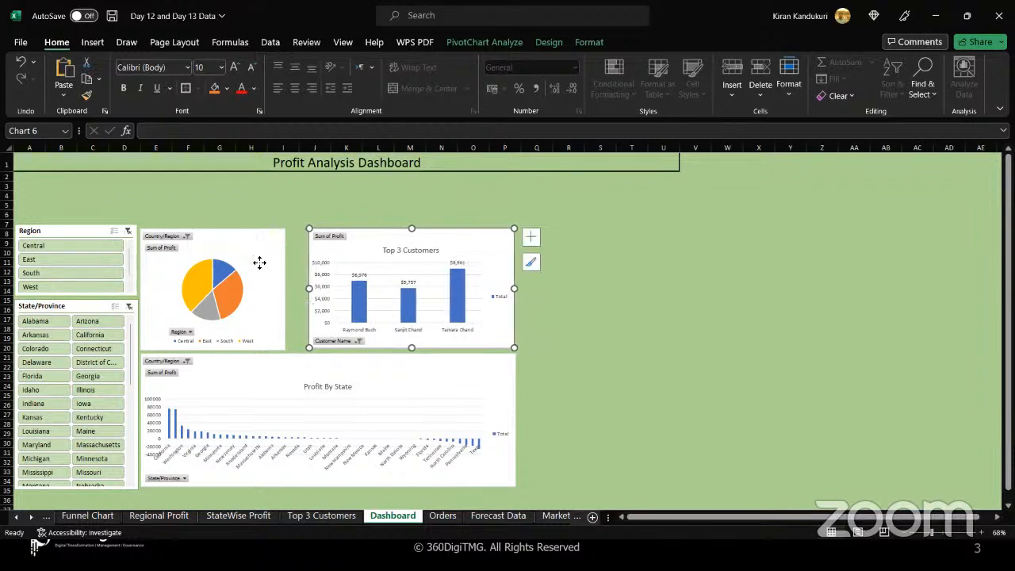
# Widen the pie chart so its right edge meets the Top 3 Customers chart.
pyautogui.moveTo(259, 266); pyautogui.dragTo(264, 277)
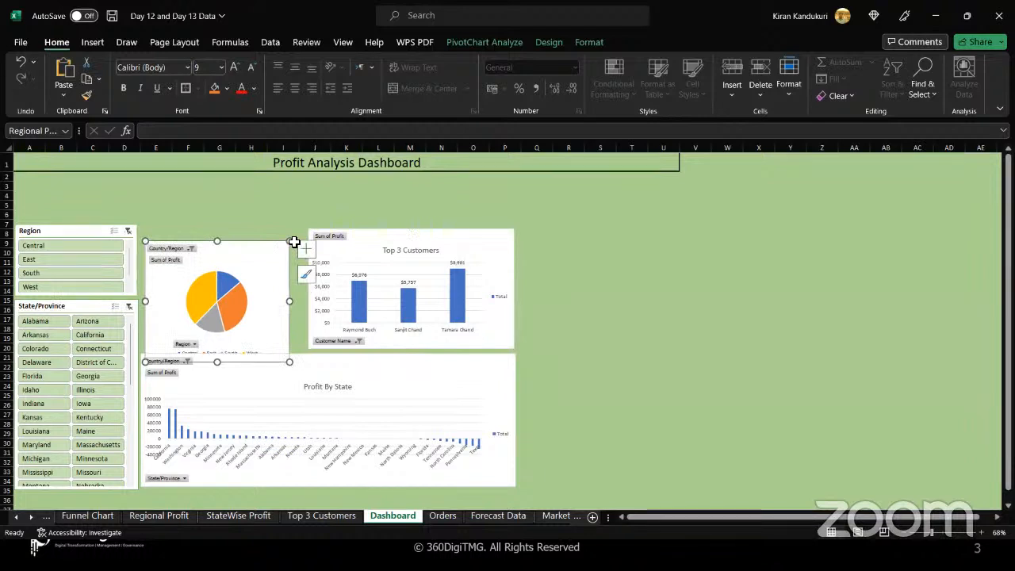
pyautogui.hotkey('ctrl', 'z')
pyautogui.moveTo(287, 289); pyautogui.dragTo(307, 287)
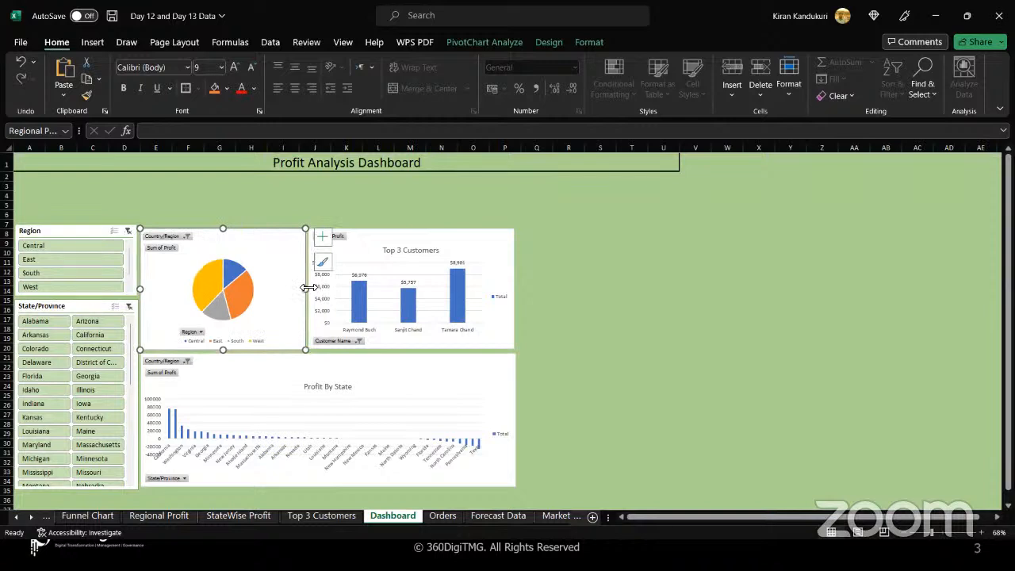
# Review the Region slicer's report connections to the dashboard's PivotTables.
pyautogui.click(84, 231)
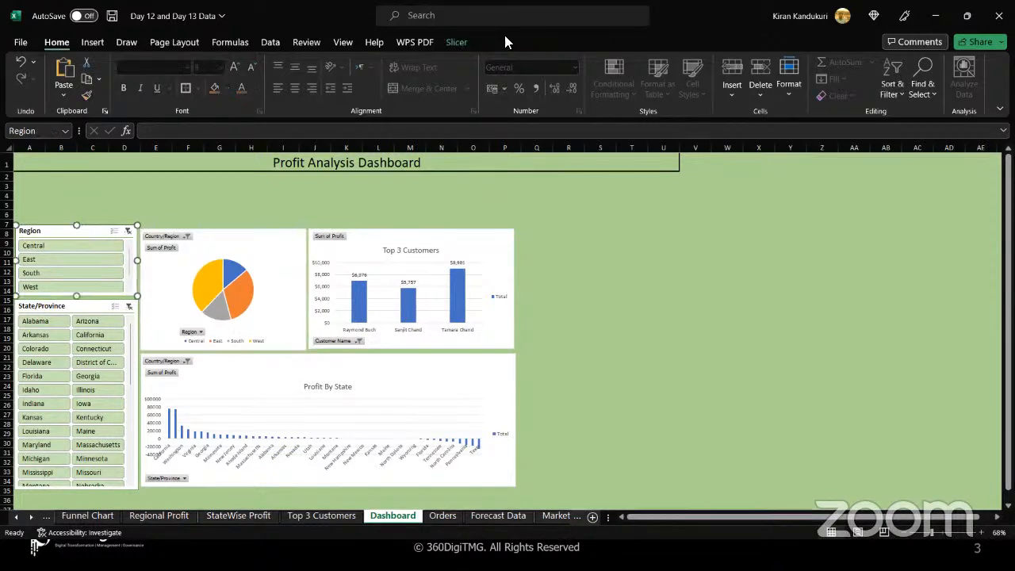
pyautogui.click(456, 44)
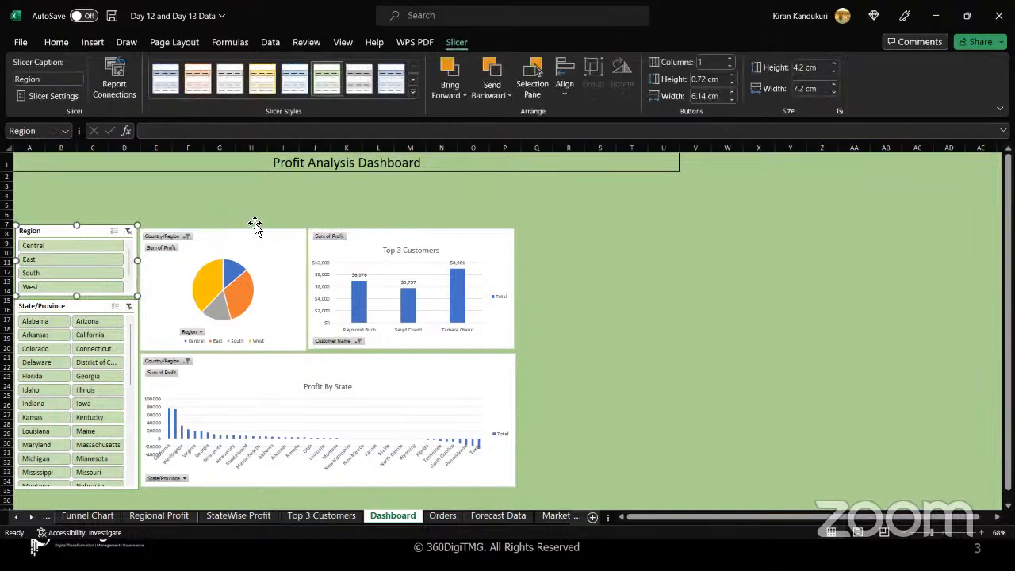
pyautogui.click(121, 95)
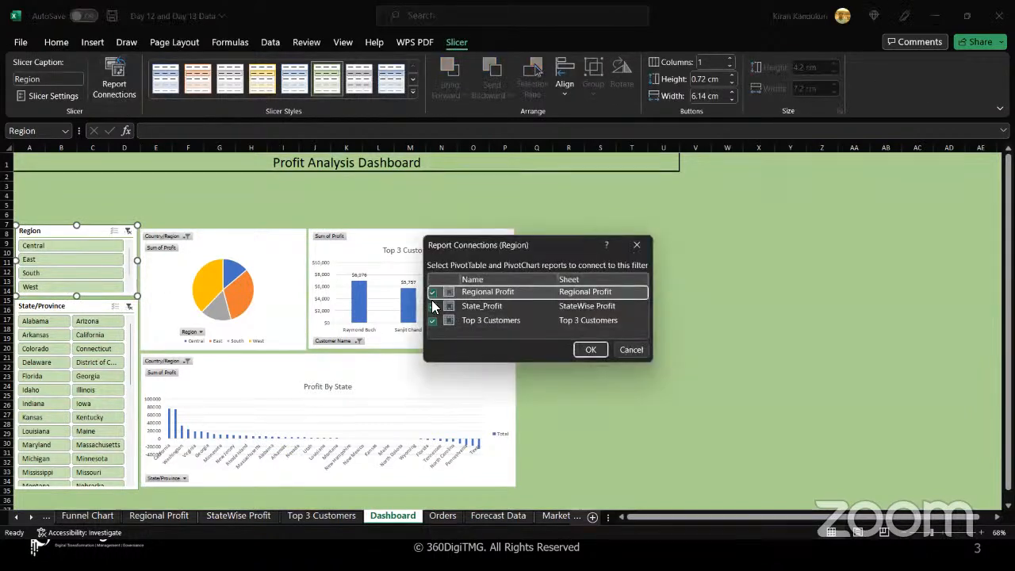
pyautogui.click(591, 349)
pyautogui.click(596, 349)
# Test the Region slicer by filtering to Central, then clear the filter.
pyautogui.click(55, 248)
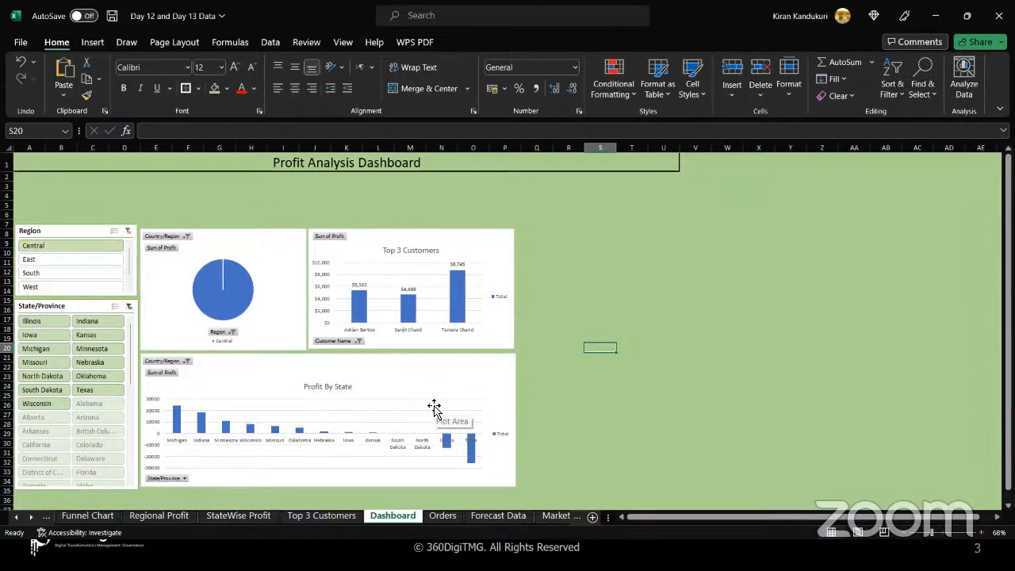
pyautogui.click(126, 232)
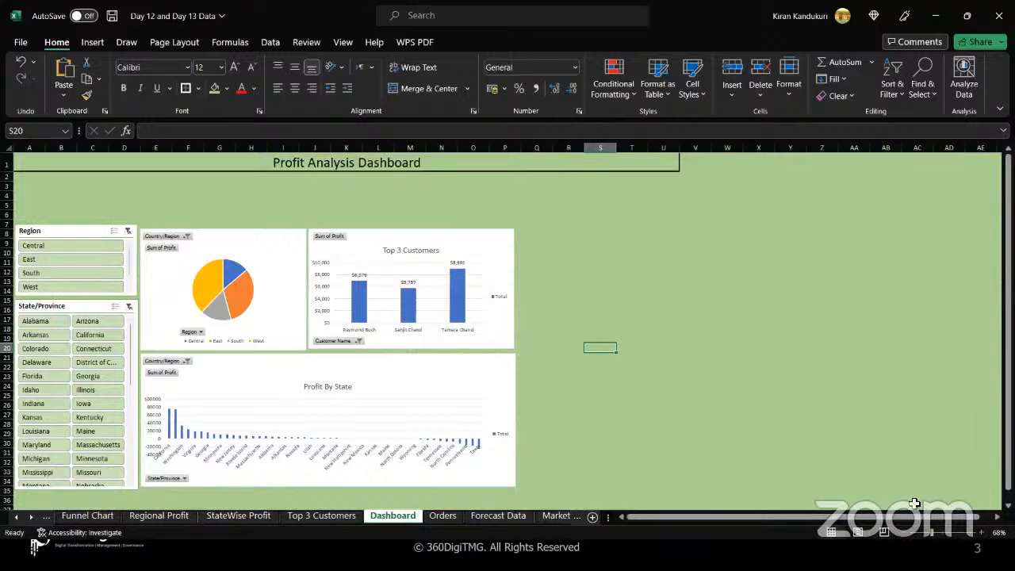
# Filter the dashboard by each region in turn: Central, East, South and West.
pyautogui.moveTo(932, 538); pyautogui.dragTo(943, 537)
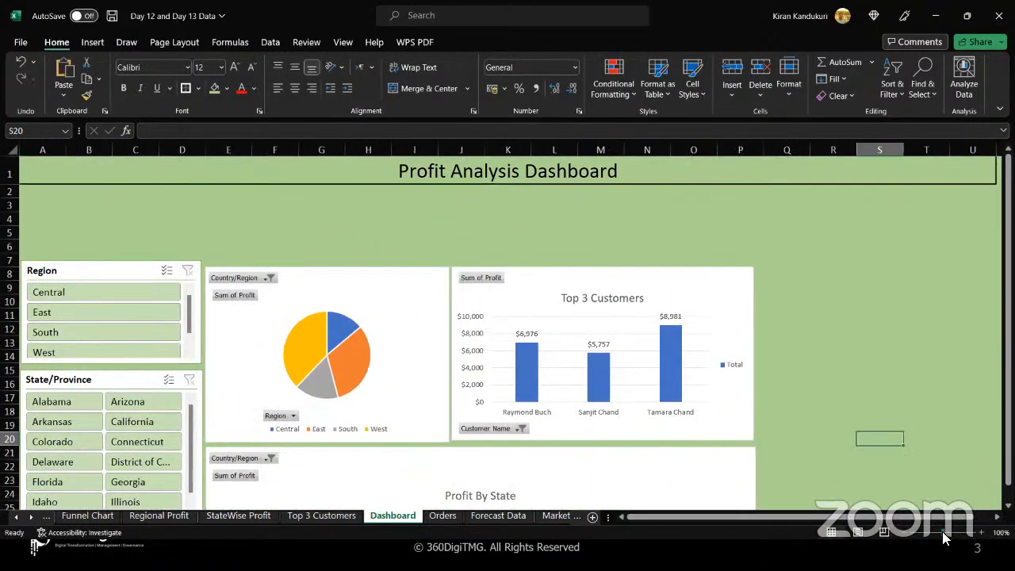
pyautogui.scroll(-2, 919, 459)
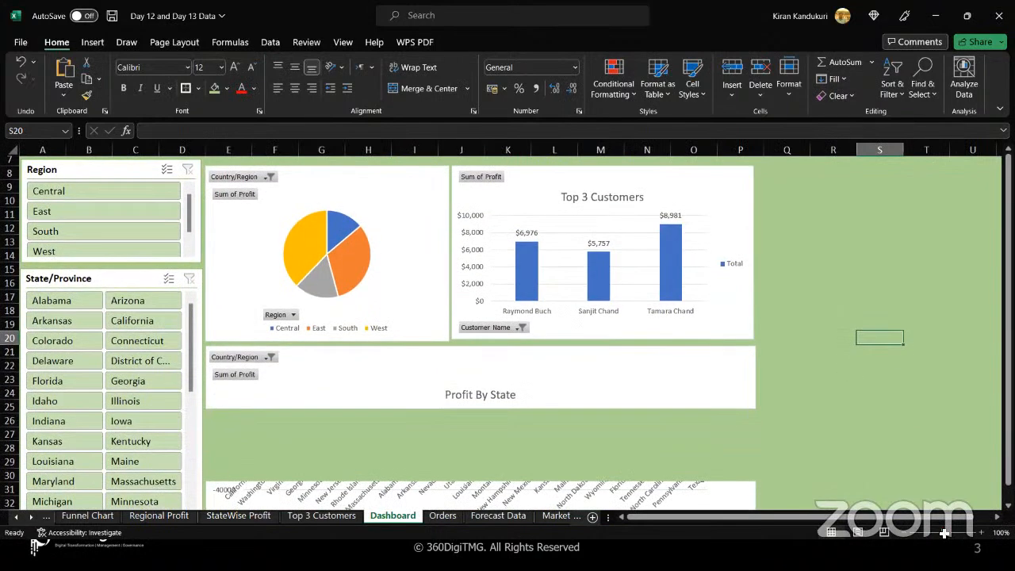
pyautogui.click(133, 192)
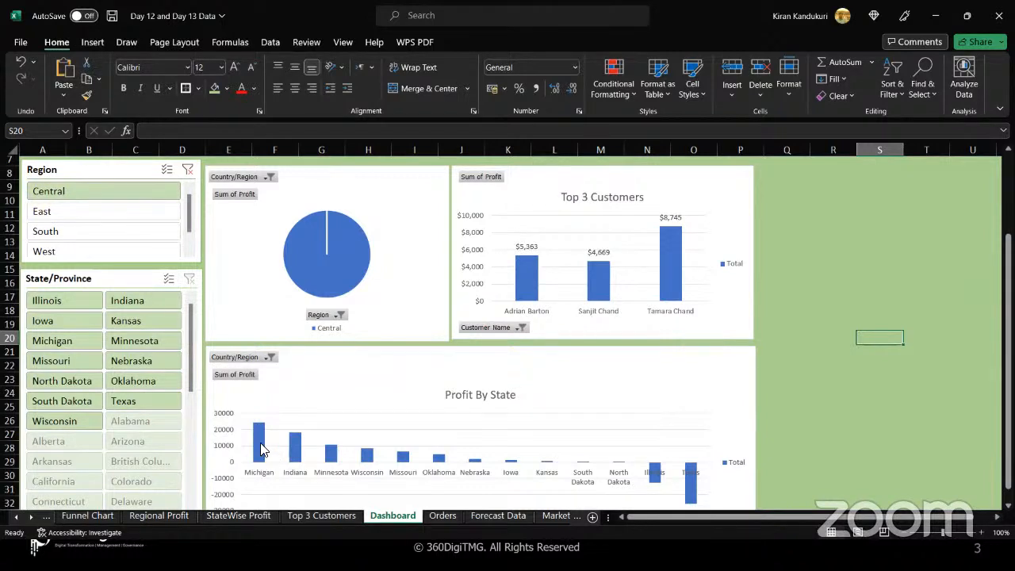
pyautogui.moveTo(261, 444)
pyautogui.click(85, 218)
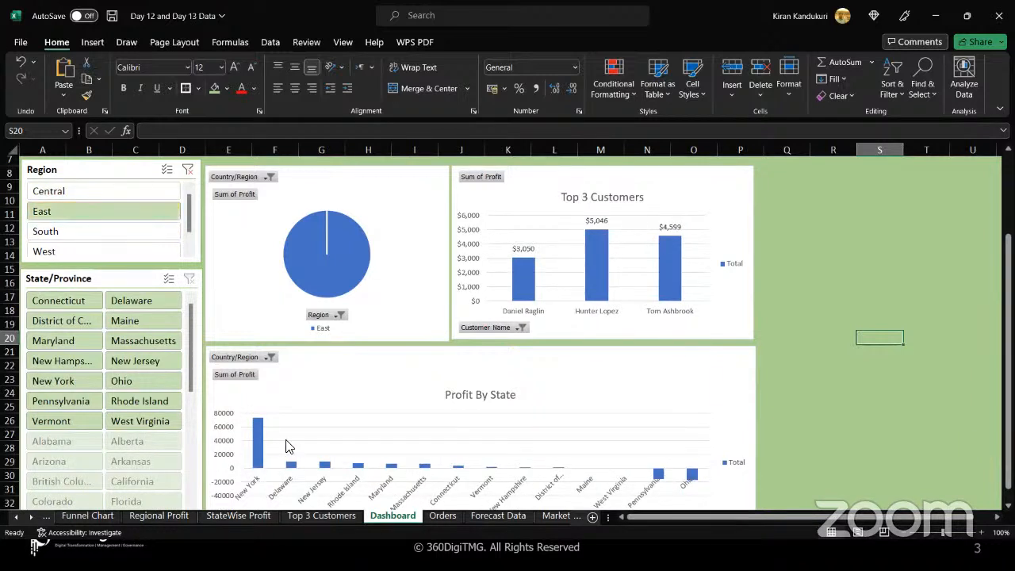
pyautogui.moveTo(263, 431)
pyautogui.moveTo(697, 481)
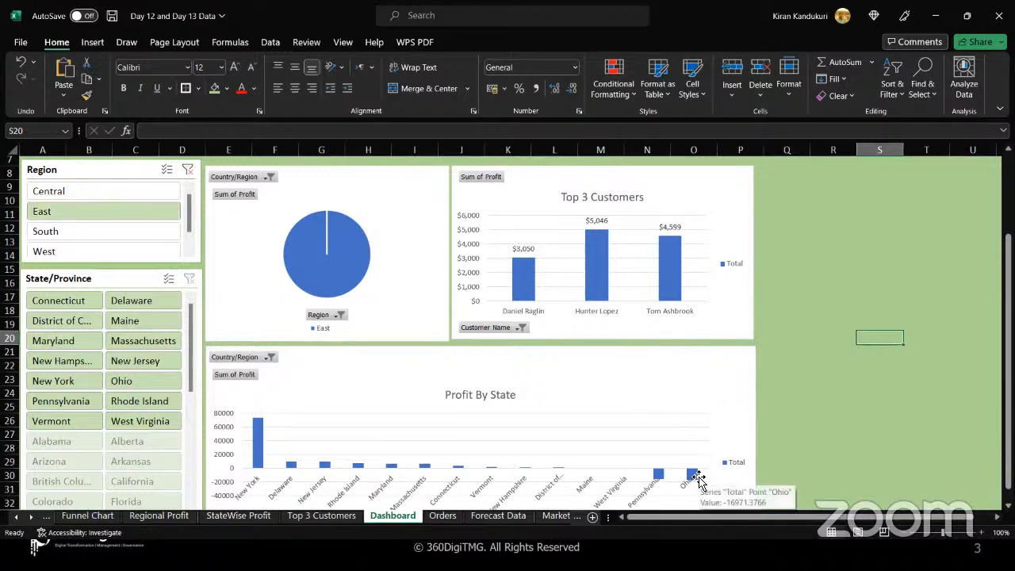
pyautogui.moveTo(526, 283)
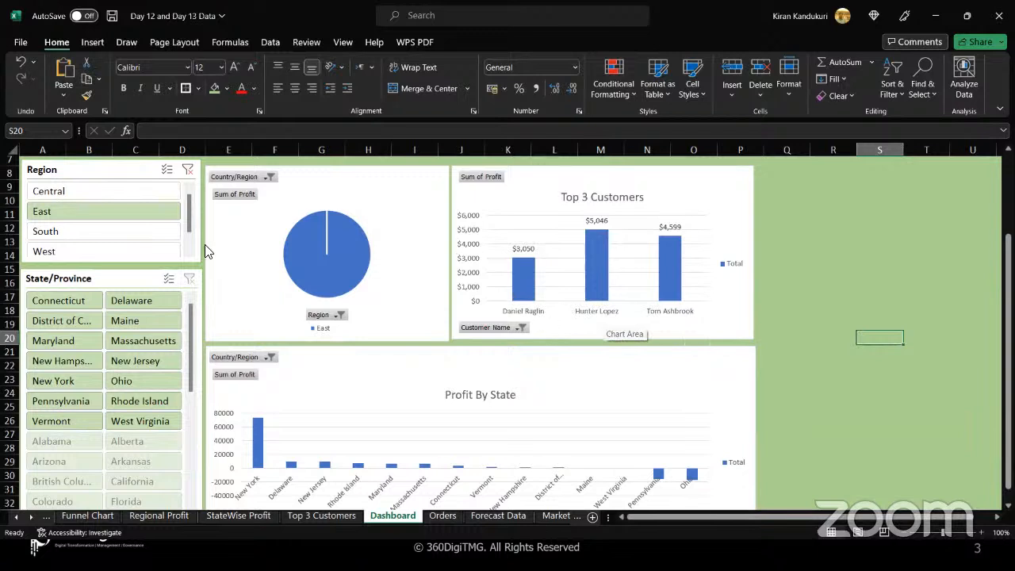
pyautogui.click(123, 242)
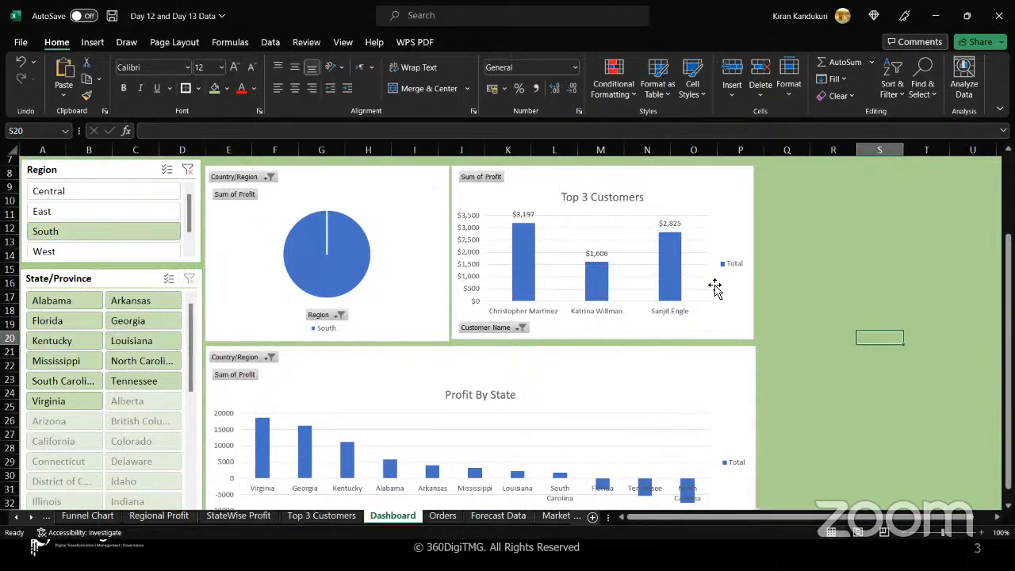
pyautogui.click(88, 252)
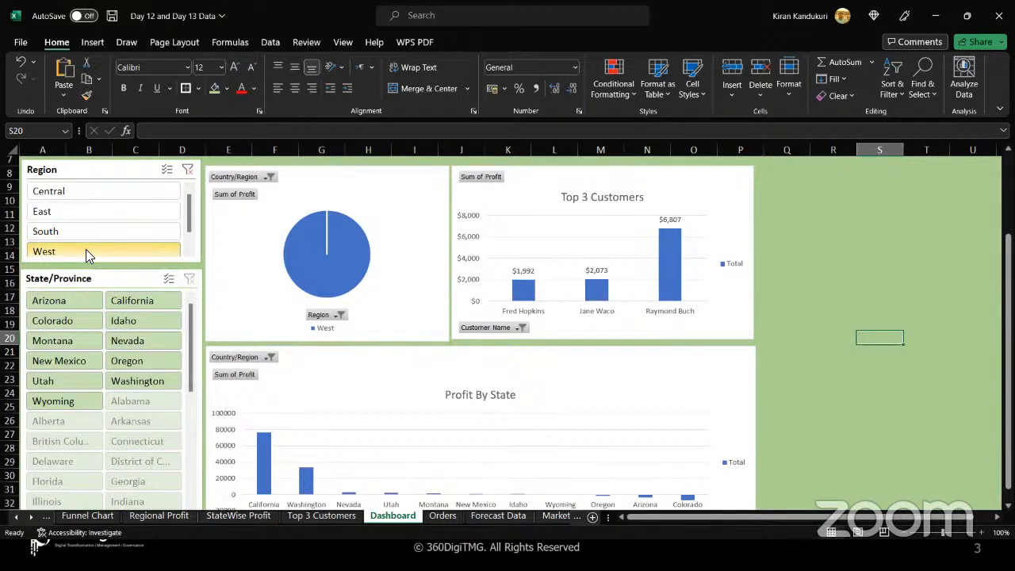
# Turn on multi-select in the Region slicer and add Central, East and South to the West selection.
pyautogui.click(166, 170)
pyautogui.click(127, 193)
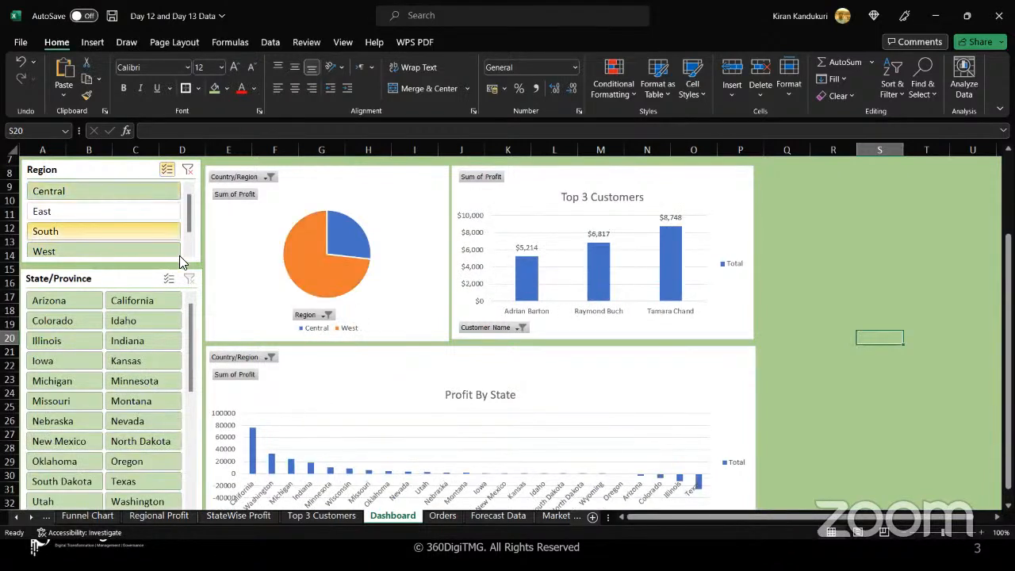
pyautogui.click(108, 211)
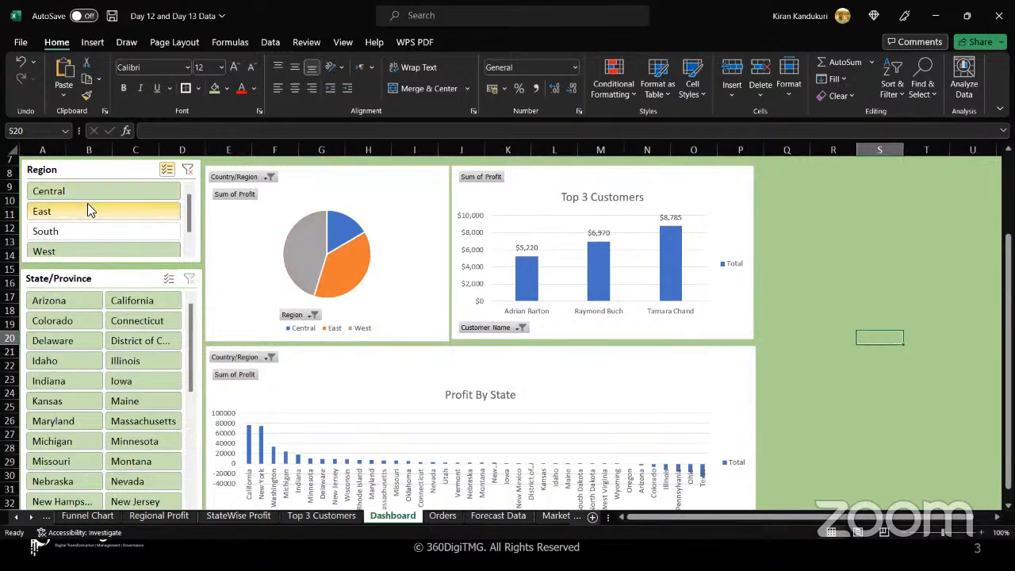
pyautogui.click(87, 231)
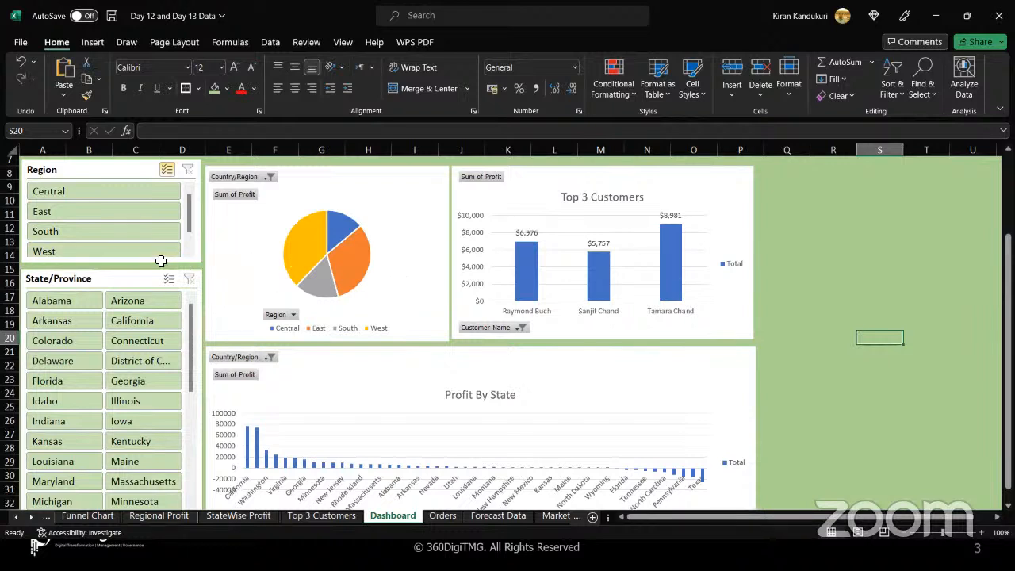
# Nudge the Region slicer slightly downward.
pyautogui.click(130, 169)
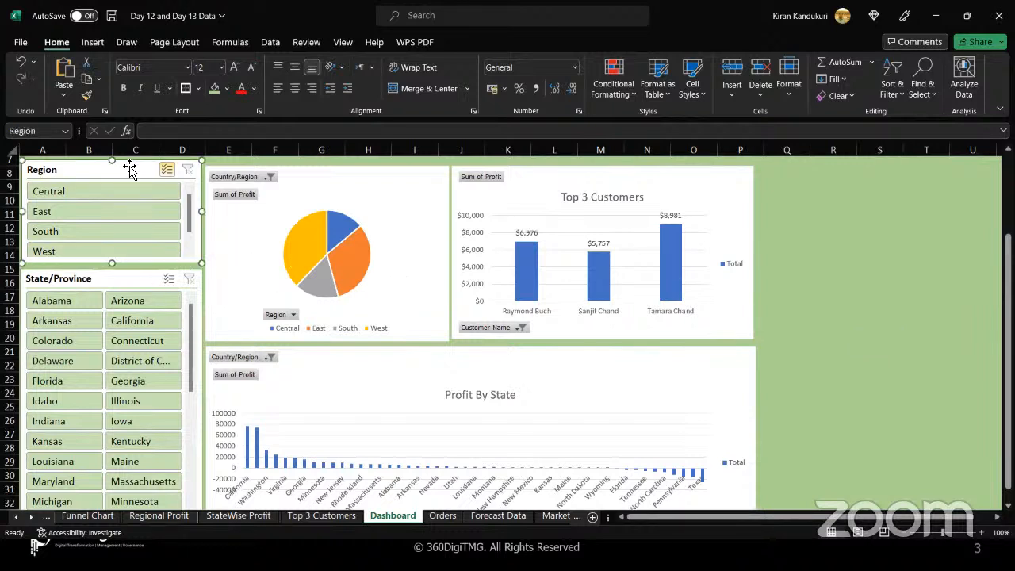
pyautogui.moveTo(130, 169); pyautogui.dragTo(130, 170)
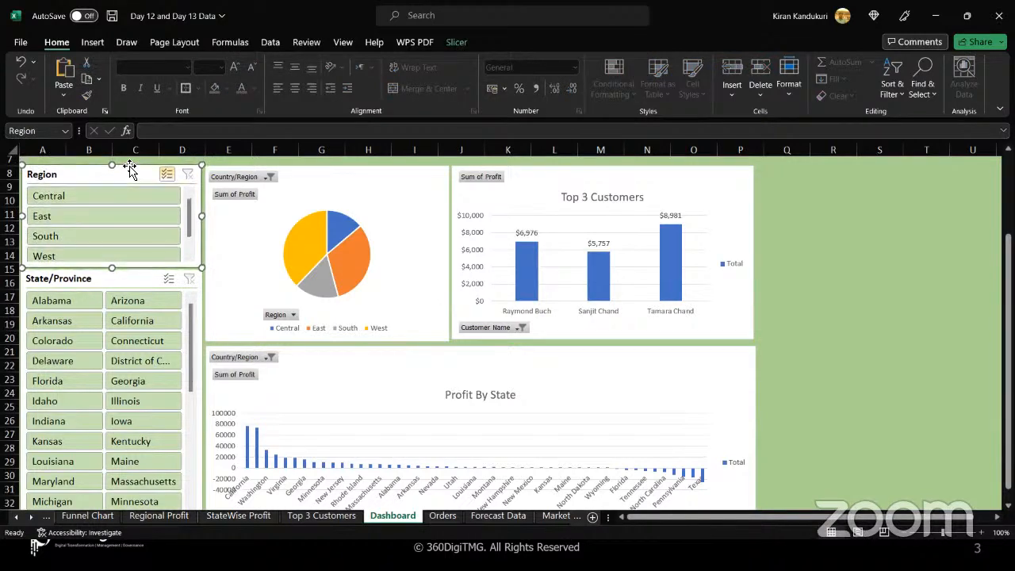
pyautogui.click(235, 238)
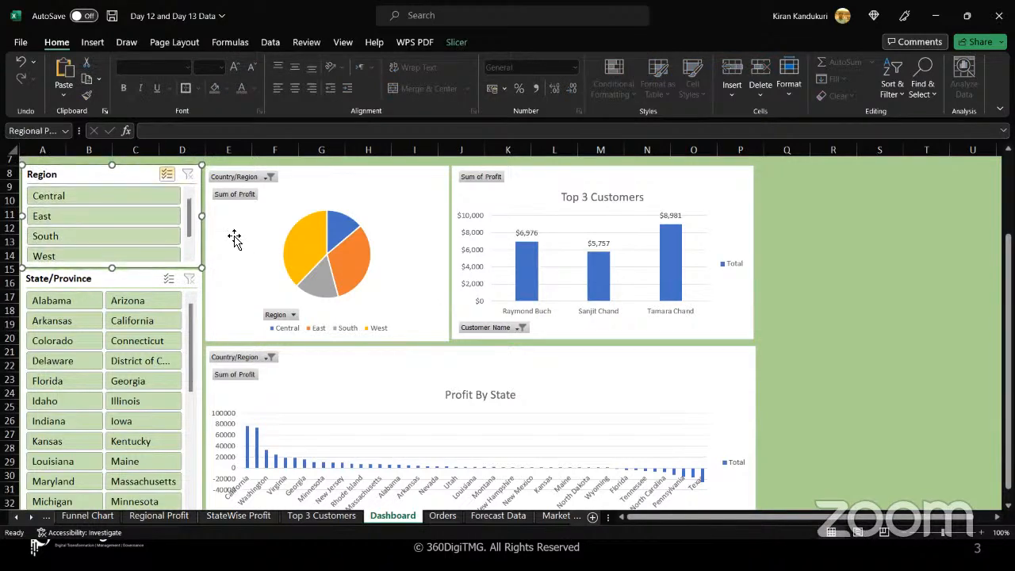
pyautogui.click(107, 176)
pyautogui.scroll(2, 107, 178)
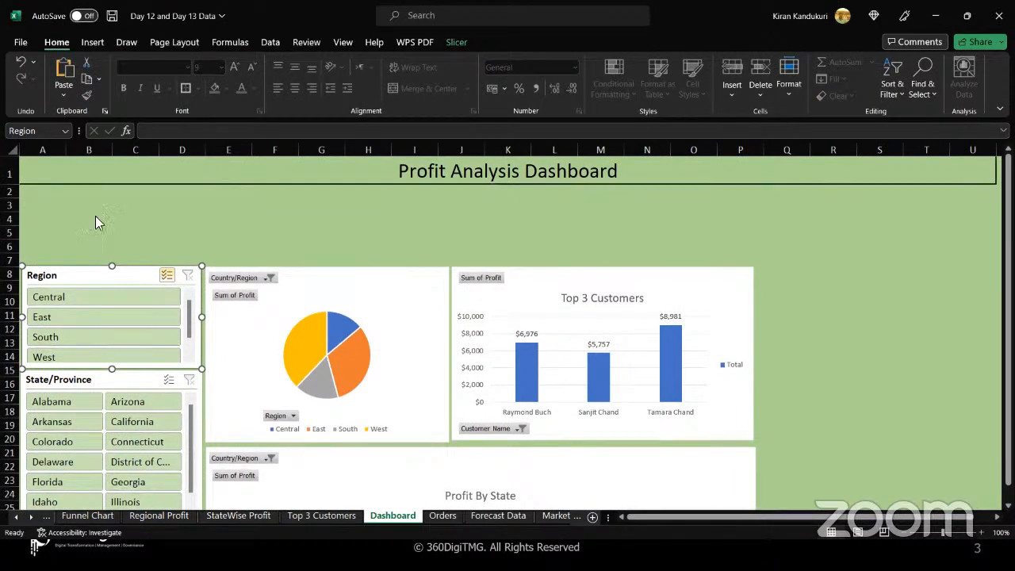
# Insert an Order Date timeline connected to the pie chart's PivotTable.
pyautogui.click(324, 290)
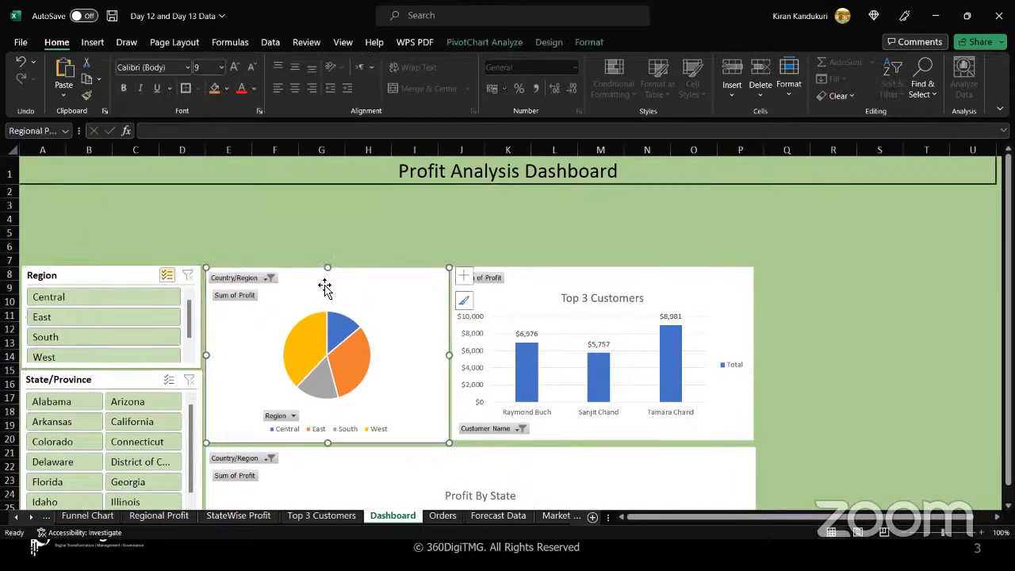
pyautogui.click(496, 42)
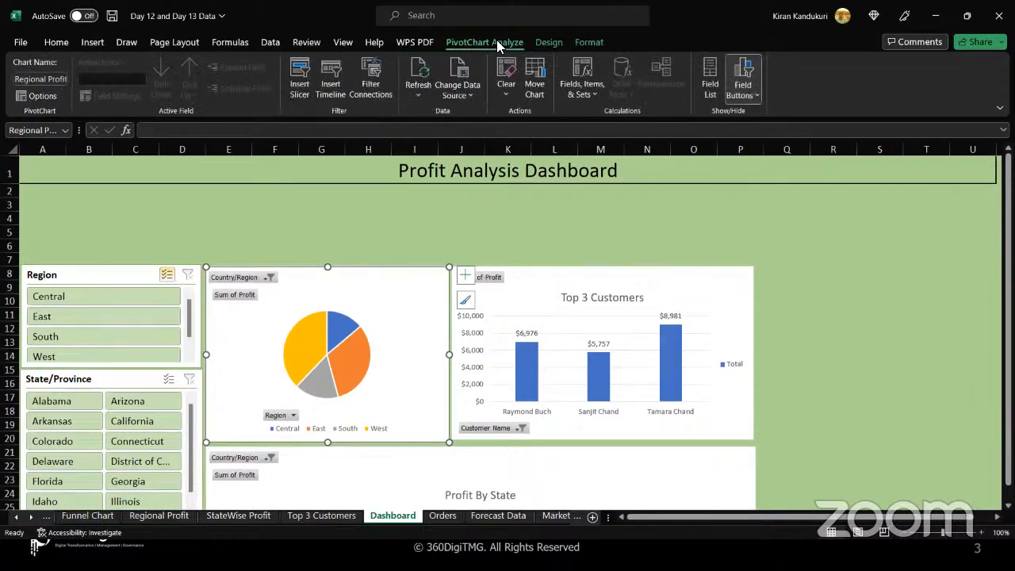
pyautogui.click(330, 87)
pyautogui.click(473, 239)
pyautogui.click(530, 384)
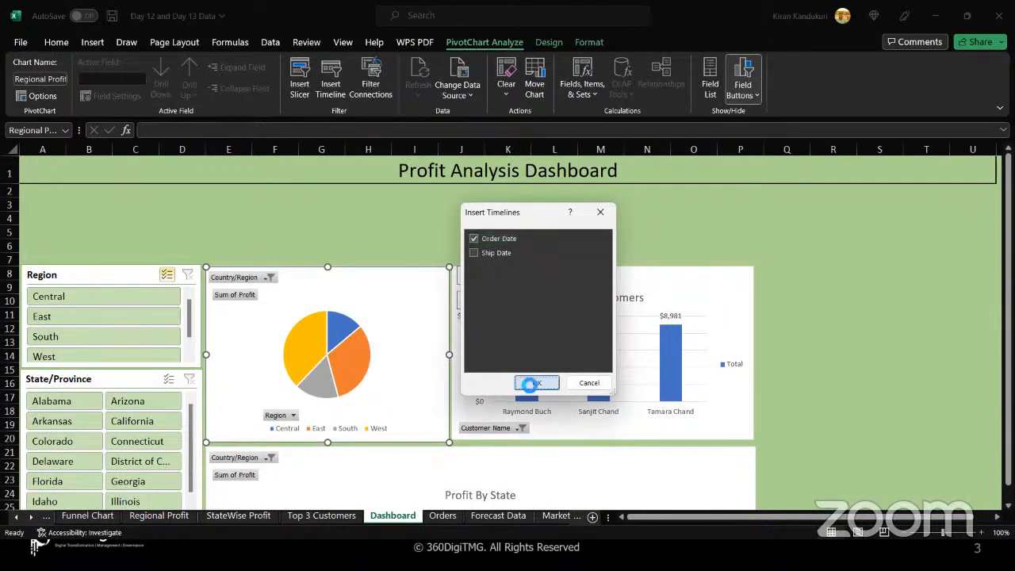
# Move the timeline under the title, apply the last style in the gallery and shorten it to 2.67 cm high.
pyautogui.moveTo(499, 298); pyautogui.dragTo(338, 197)
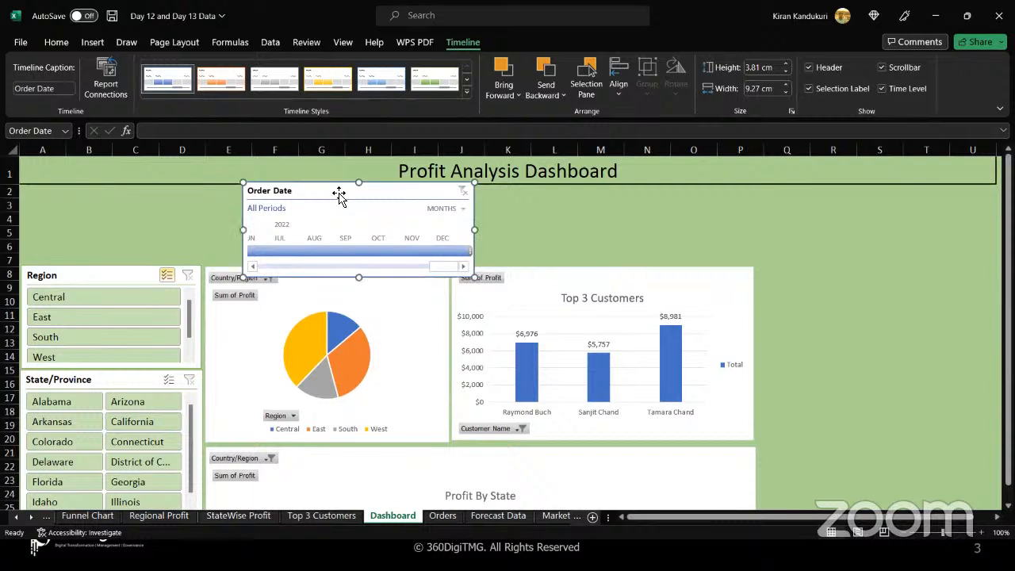
pyautogui.click(435, 79)
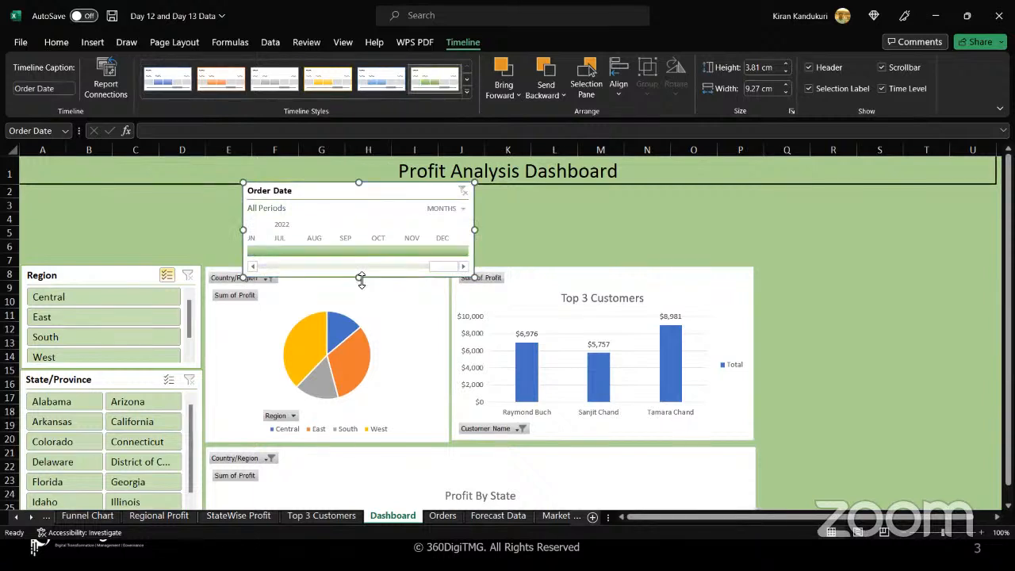
pyautogui.moveTo(364, 279); pyautogui.dragTo(360, 249)
pyautogui.moveTo(340, 187); pyautogui.dragTo(331, 200)
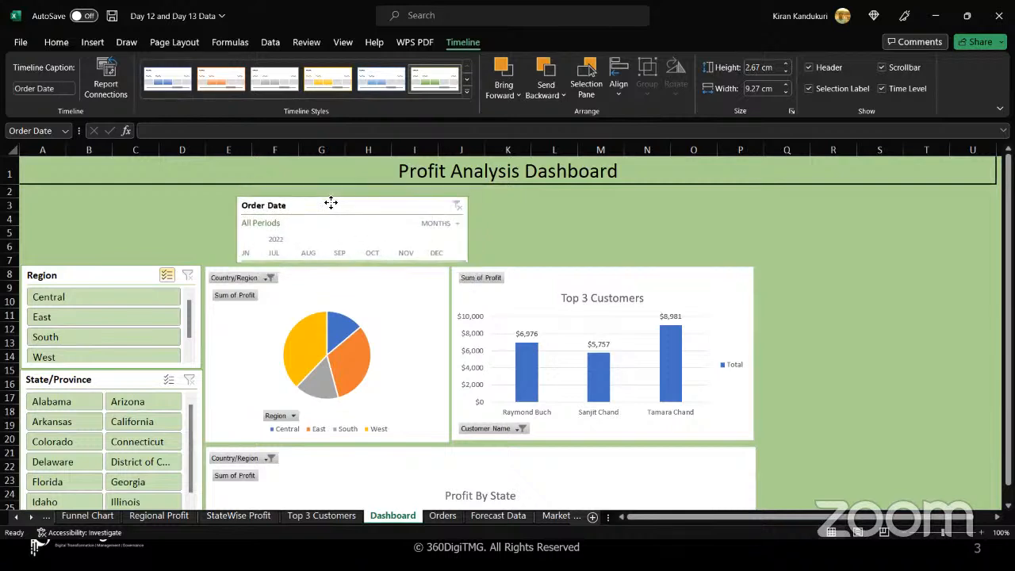
# Stretch the timeline from the slicers' left edge to the Top 3 Customers chart's right edge, 29.3 cm wide and 3.2 cm high.
pyautogui.moveTo(237, 229); pyautogui.dragTo(22, 221)
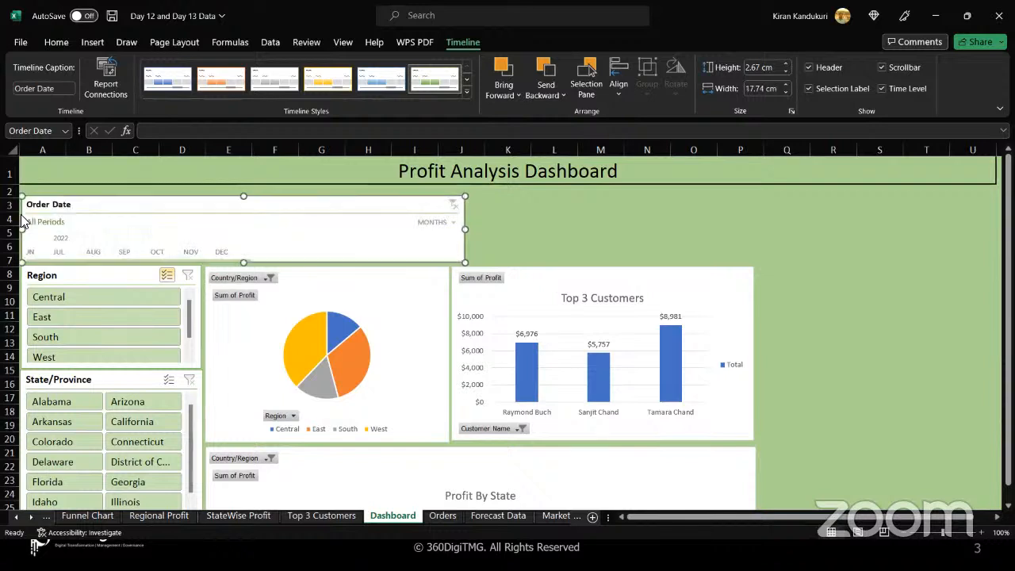
pyautogui.moveTo(465, 229); pyautogui.dragTo(754, 227)
pyautogui.scroll(-1, 293, 241)
pyautogui.scroll(1, 293, 240)
pyautogui.moveTo(381, 205); pyautogui.dragTo(381, 203)
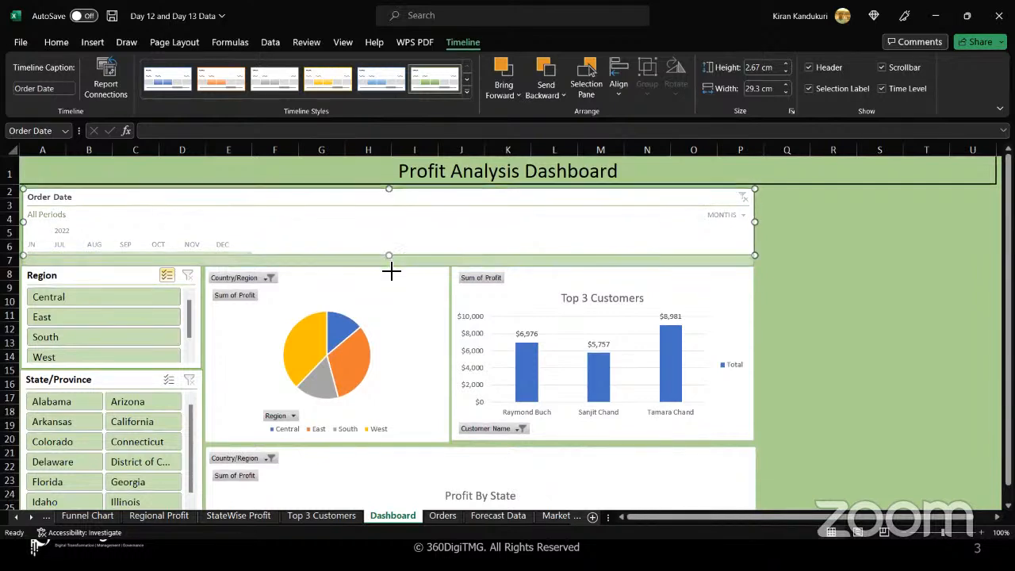
pyautogui.moveTo(388, 255); pyautogui.dragTo(388, 268)
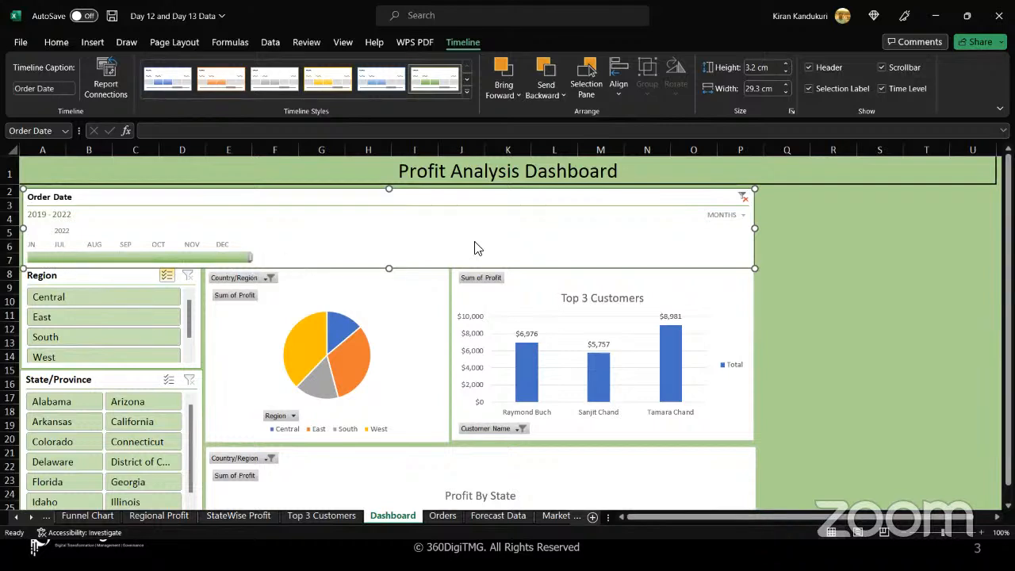
# Switch the timeline's time level to Years, then Quarters, then back to Months.
pyautogui.click(745, 220)
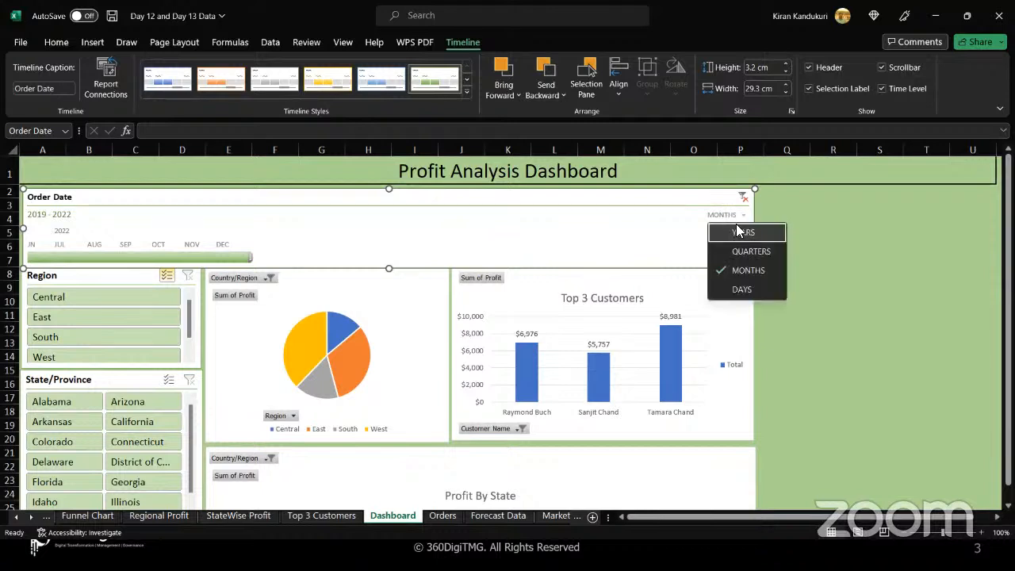
pyautogui.click(722, 235)
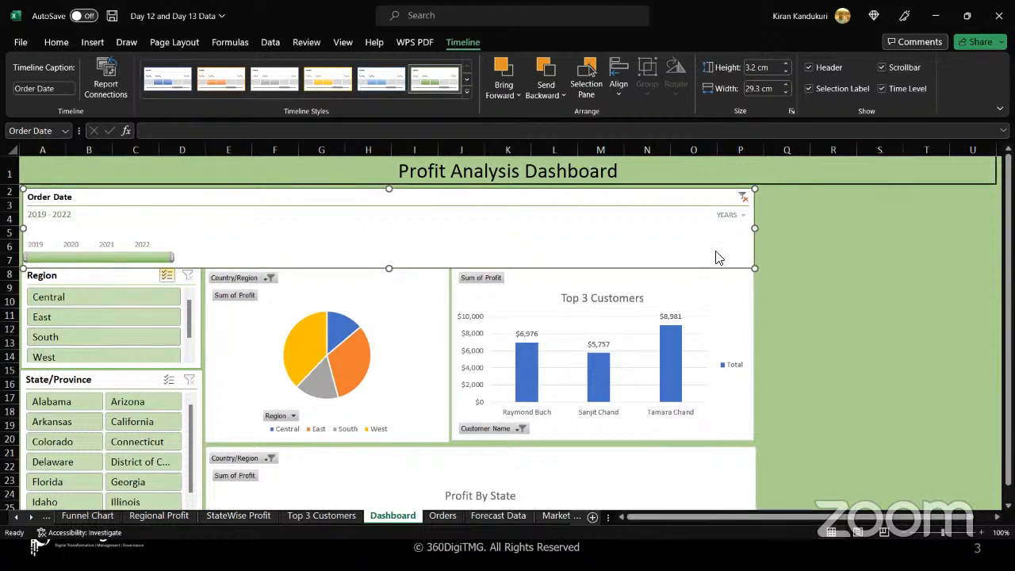
pyautogui.click(743, 218)
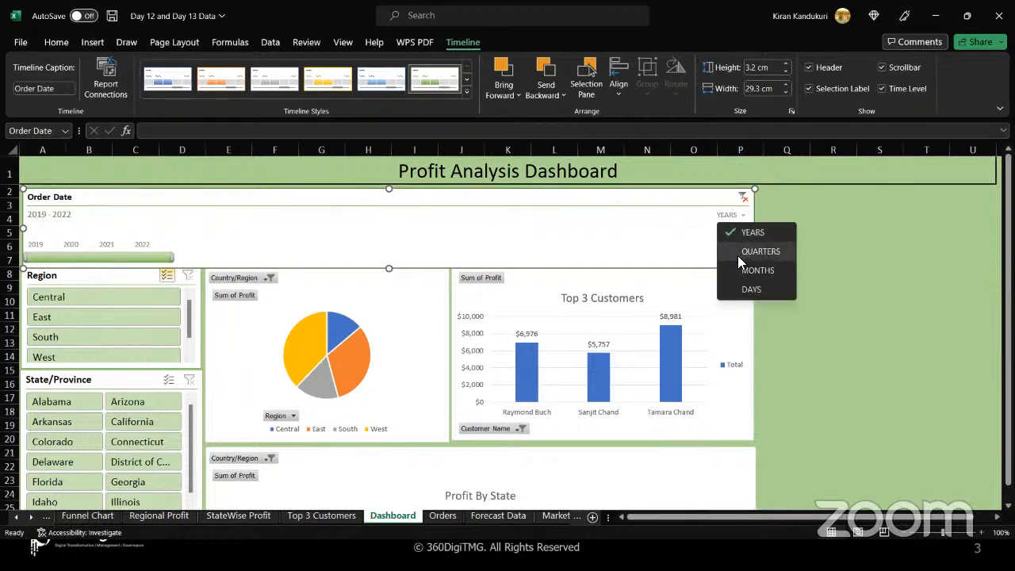
pyautogui.click(738, 252)
pyautogui.click(742, 216)
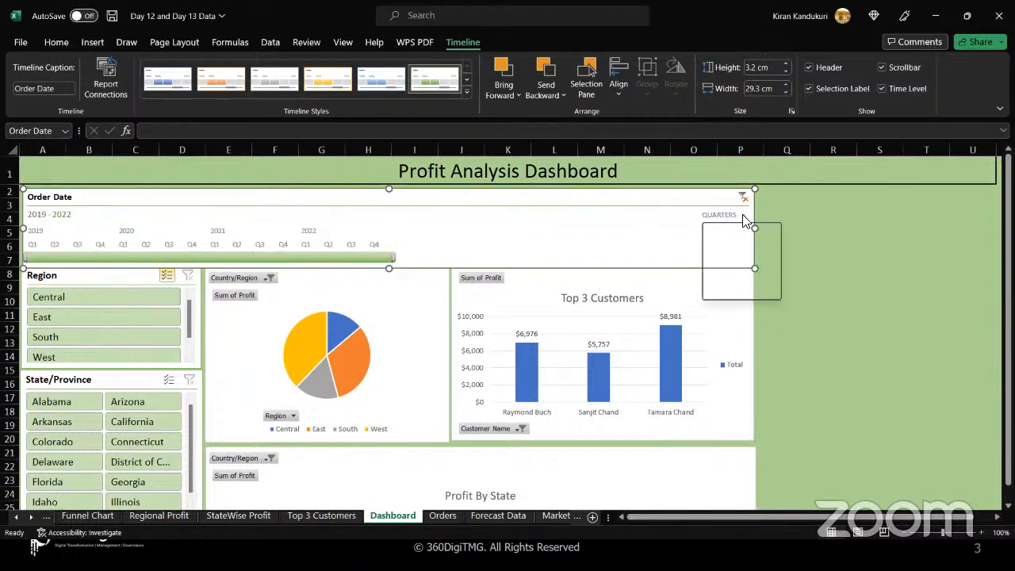
pyautogui.click(721, 270)
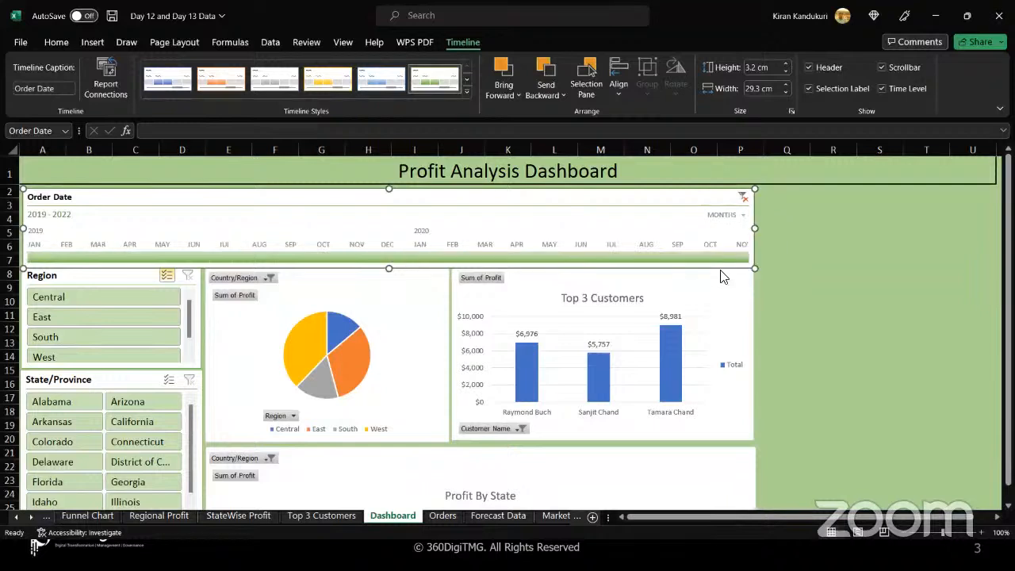
# Filter the Order Date timeline to cover the whole of 2020.
pyautogui.click(742, 219)
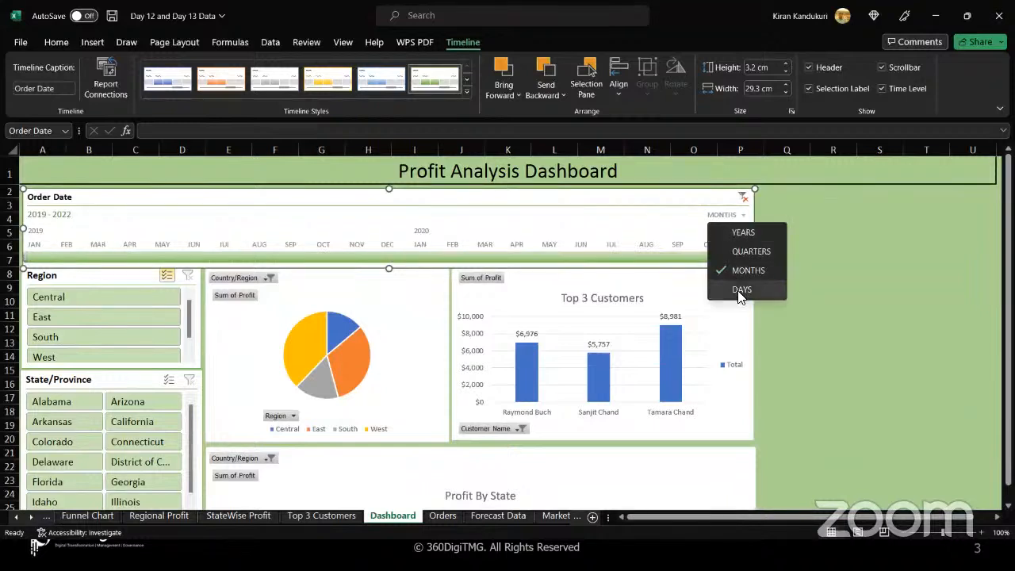
pyautogui.click(649, 224)
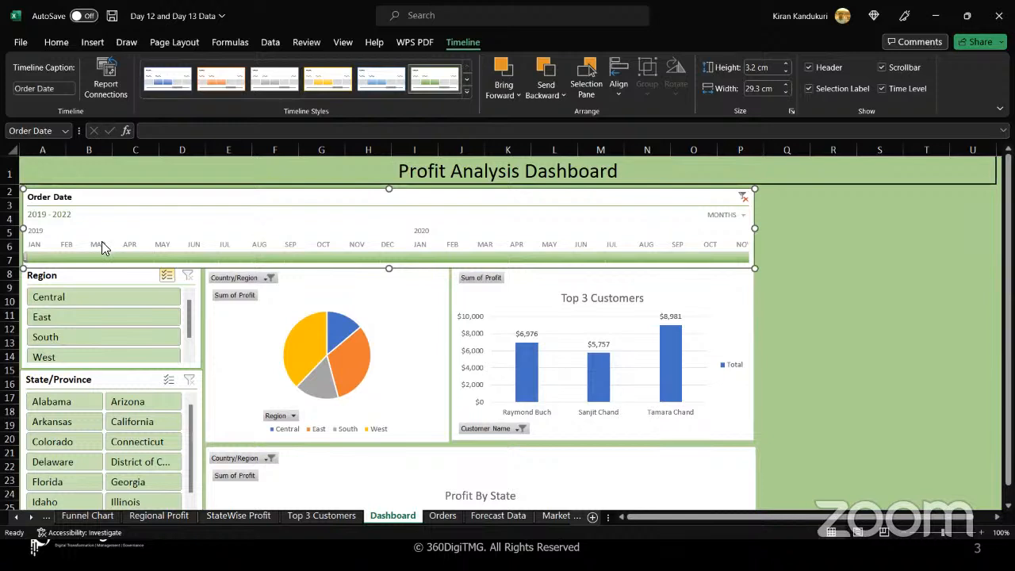
pyautogui.moveTo(38, 264); pyautogui.dragTo(401, 250)
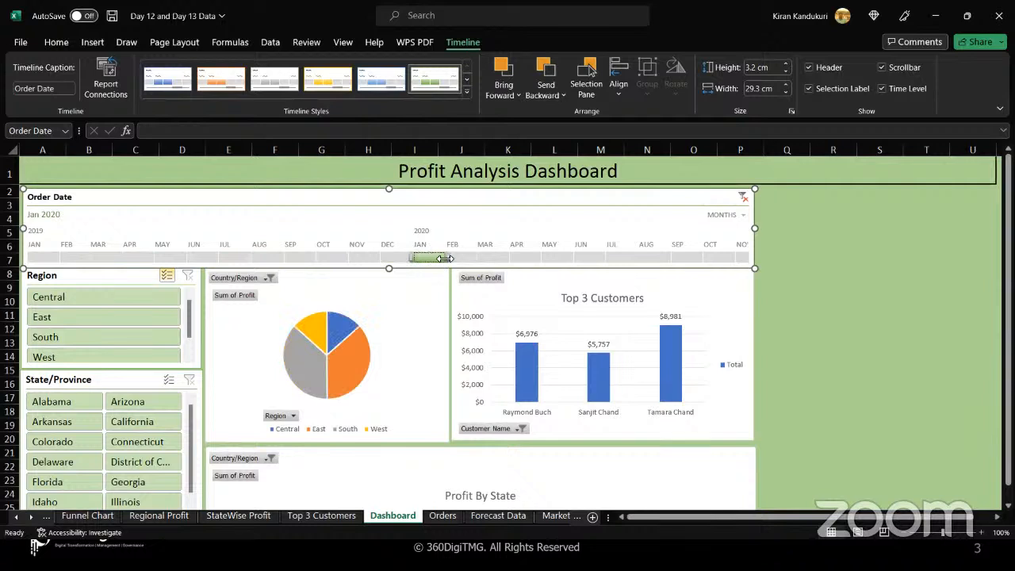
pyautogui.moveTo(449, 258); pyautogui.dragTo(743, 261)
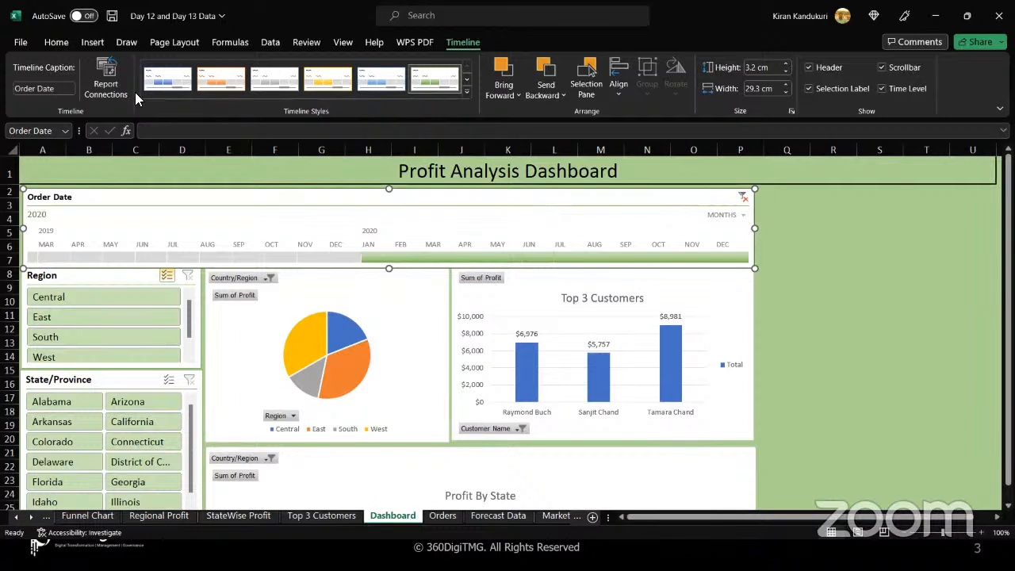
# Connect the timeline to the State_Profit and Top 3 Customers PivotTables as well.
pyautogui.click(112, 84)
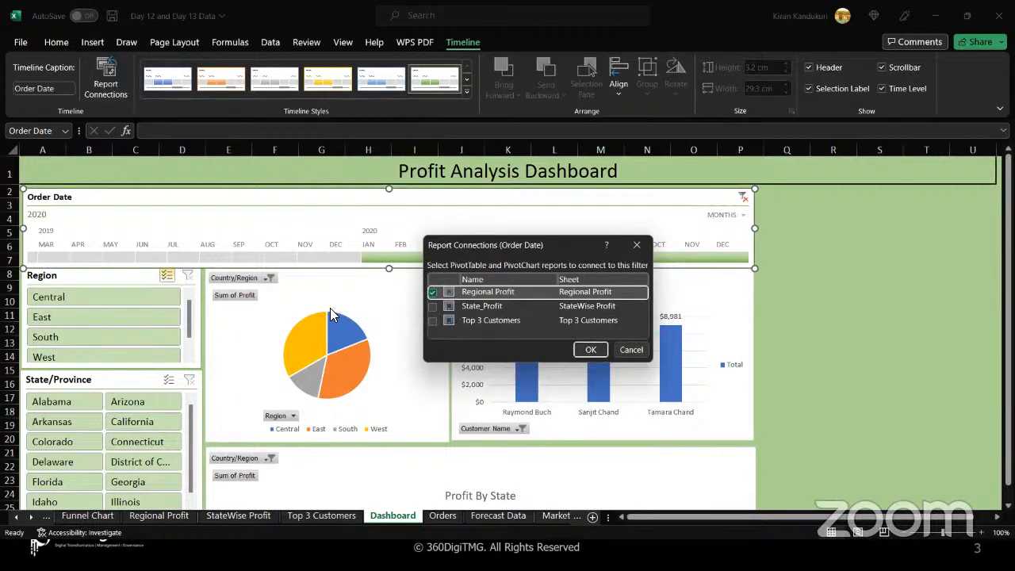
pyautogui.click(432, 308)
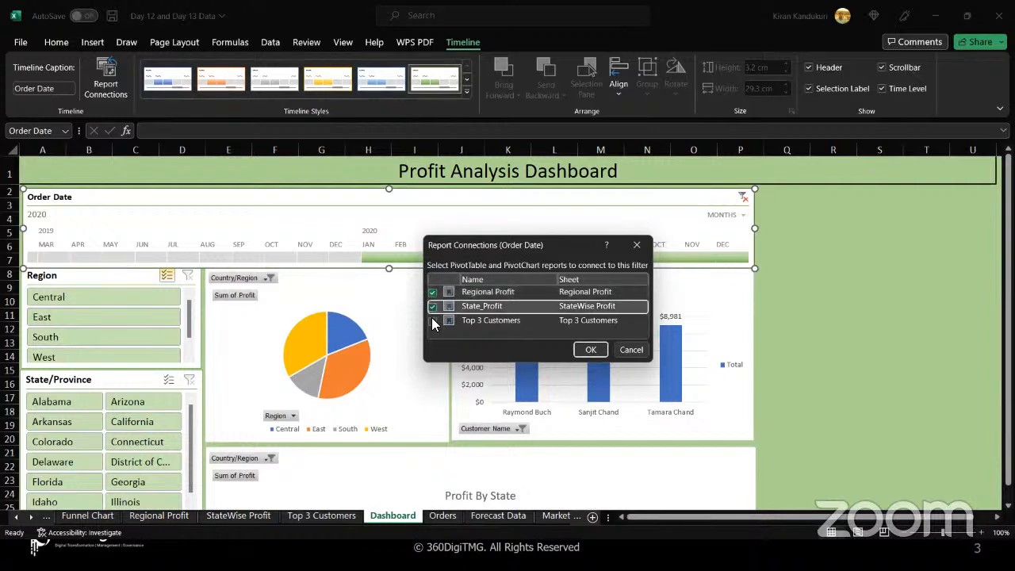
pyautogui.click(432, 320)
pyautogui.click(590, 350)
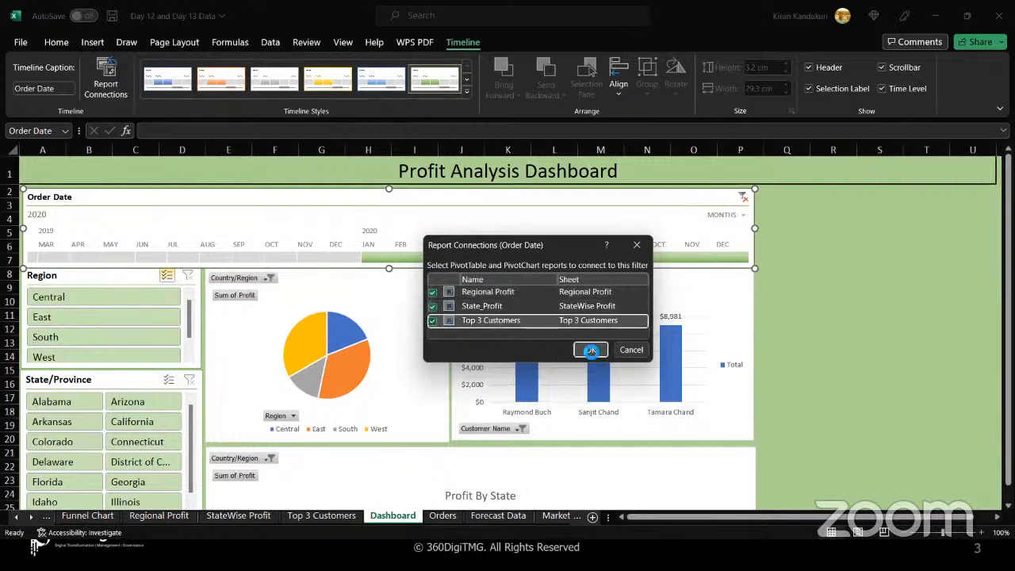
# Filter the timeline to Jan 2020 and review the dashboard charts.
pyautogui.click(378, 257)
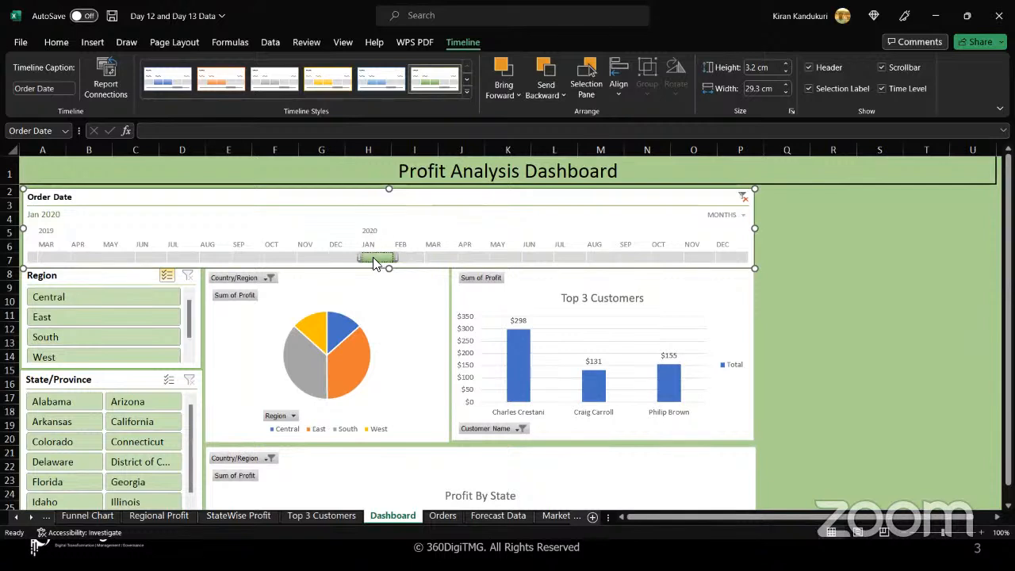
pyautogui.moveTo(314, 333)
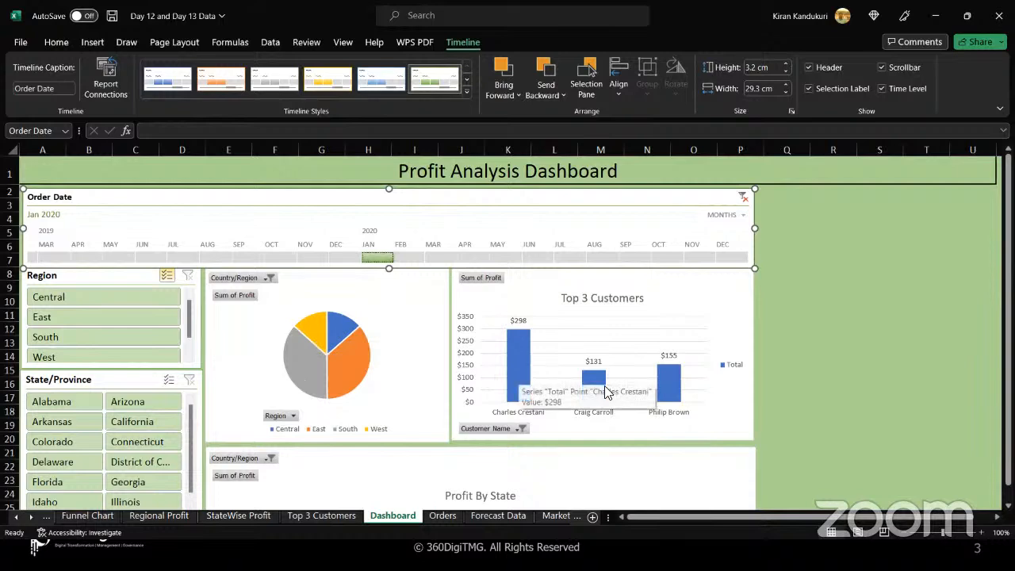
pyautogui.moveTo(674, 383)
pyautogui.scroll(-3, 674, 383)
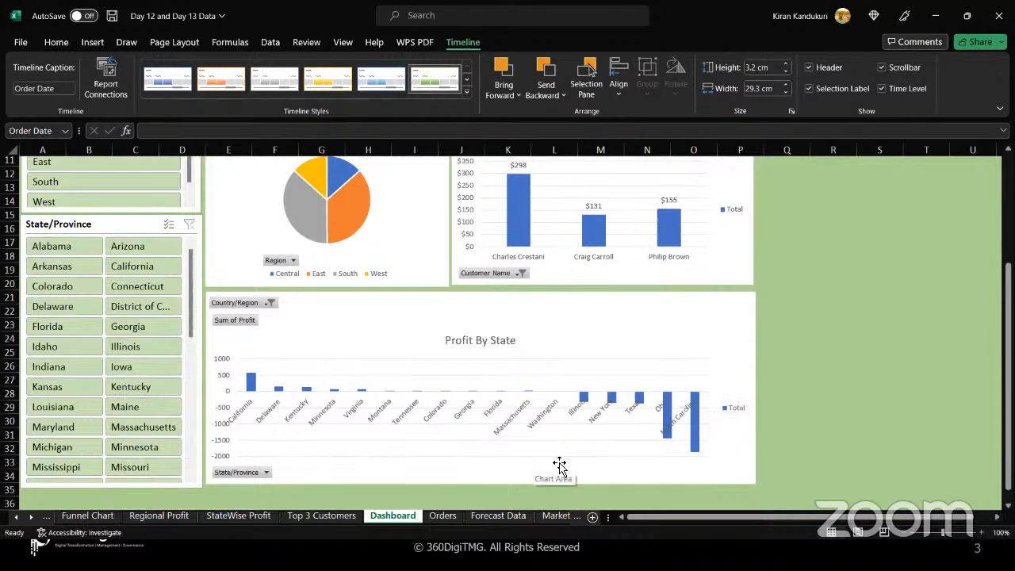
pyautogui.scroll(4, 559, 464)
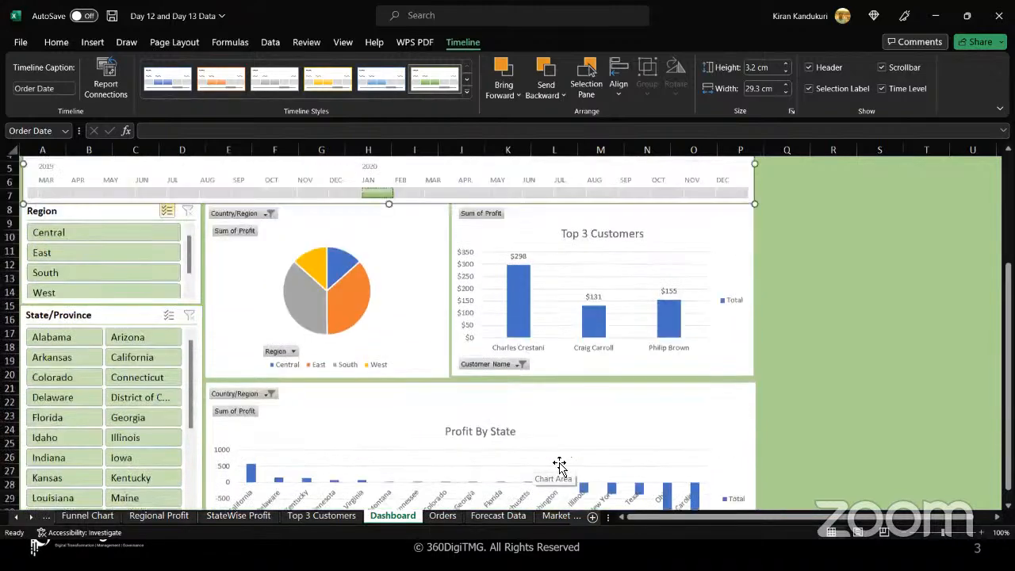
# Filter the timeline to May 2020 and review the dashboard charts.
pyautogui.click(510, 258)
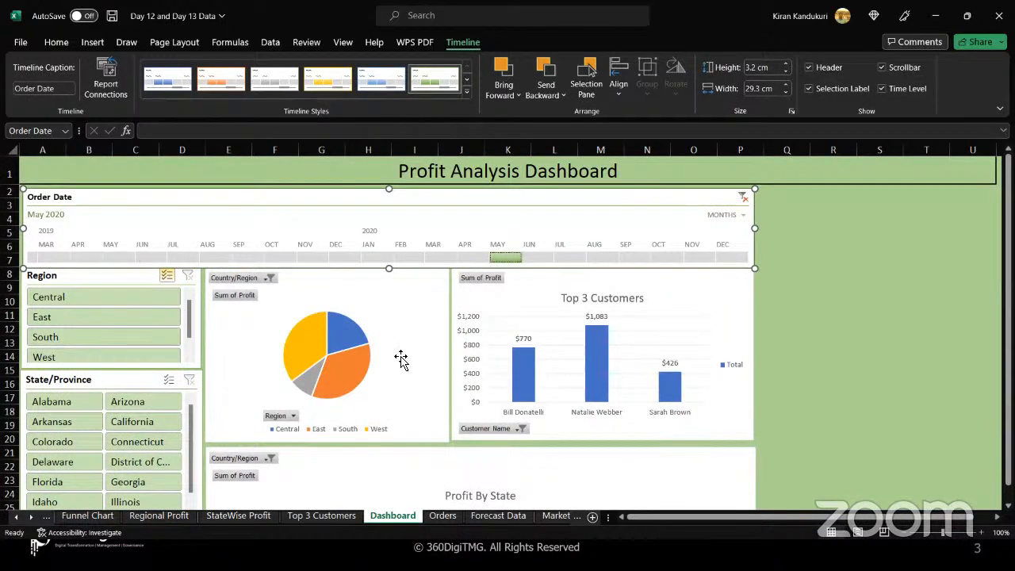
pyautogui.scroll(-2, 401, 358)
pyautogui.scroll(-3, 401, 359)
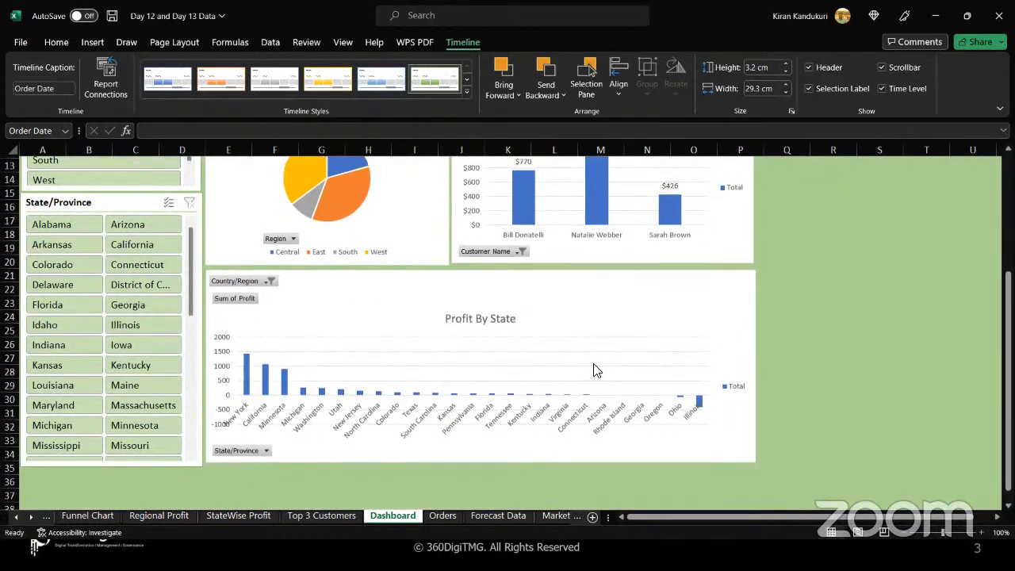
pyautogui.scroll(5, 596, 370)
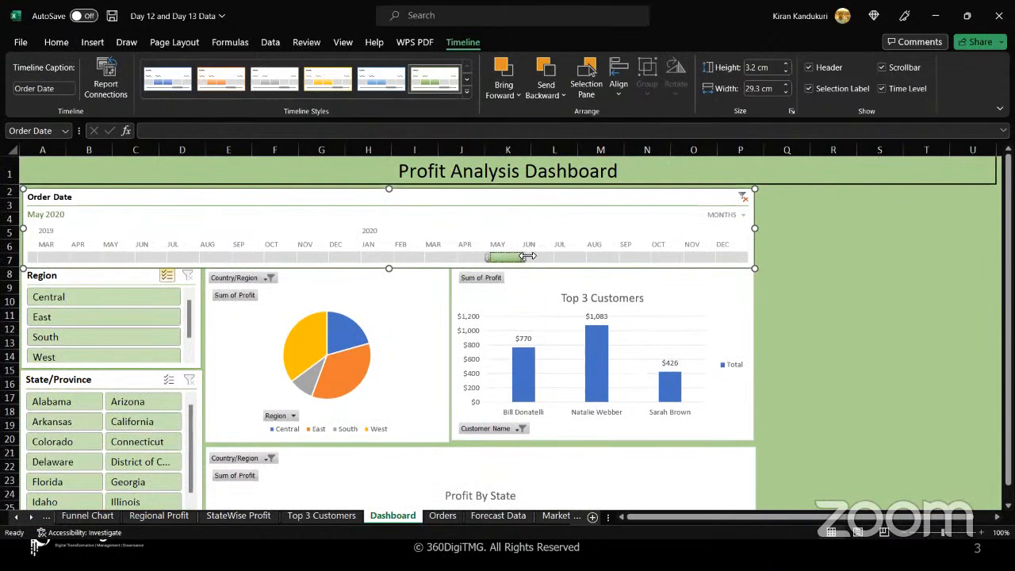
# Extend the timeline selection to May through Nov 2020 and review the charts.
pyautogui.moveTo(526, 258); pyautogui.dragTo(731, 255)
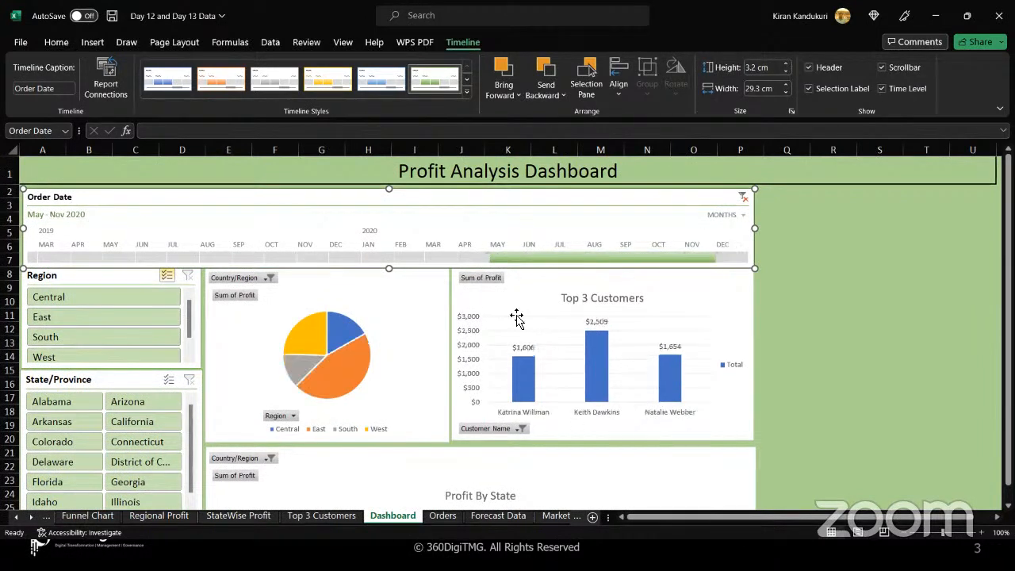
pyautogui.scroll(-1, 410, 428)
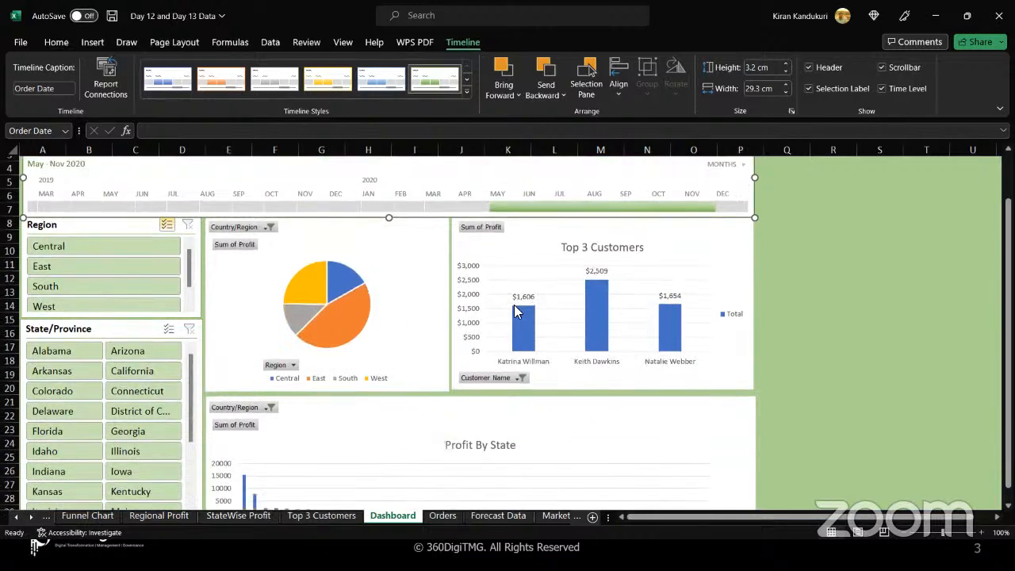
pyautogui.scroll(-1, 499, 491)
pyautogui.scroll(-2, 499, 491)
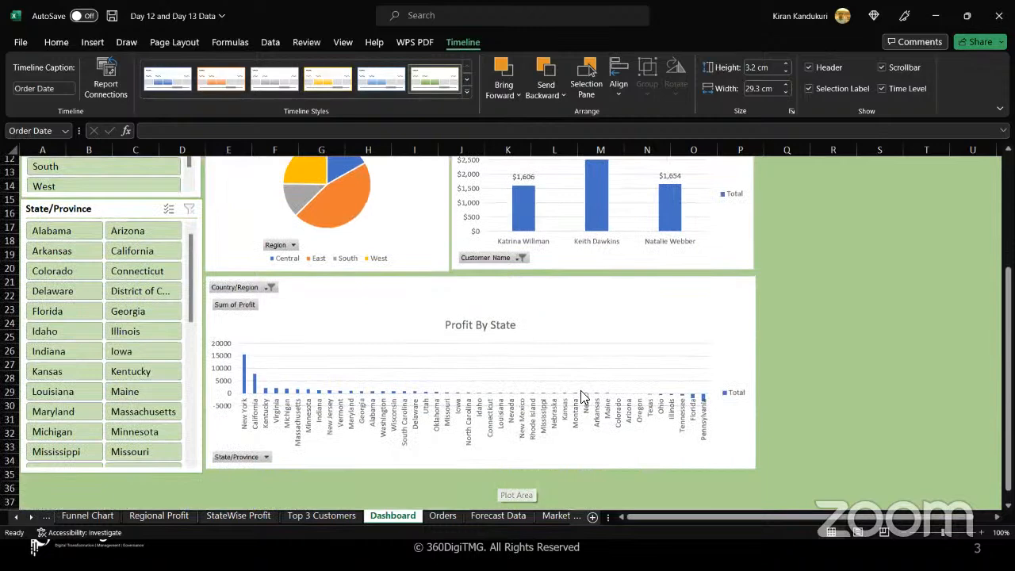
pyautogui.scroll(4, 582, 397)
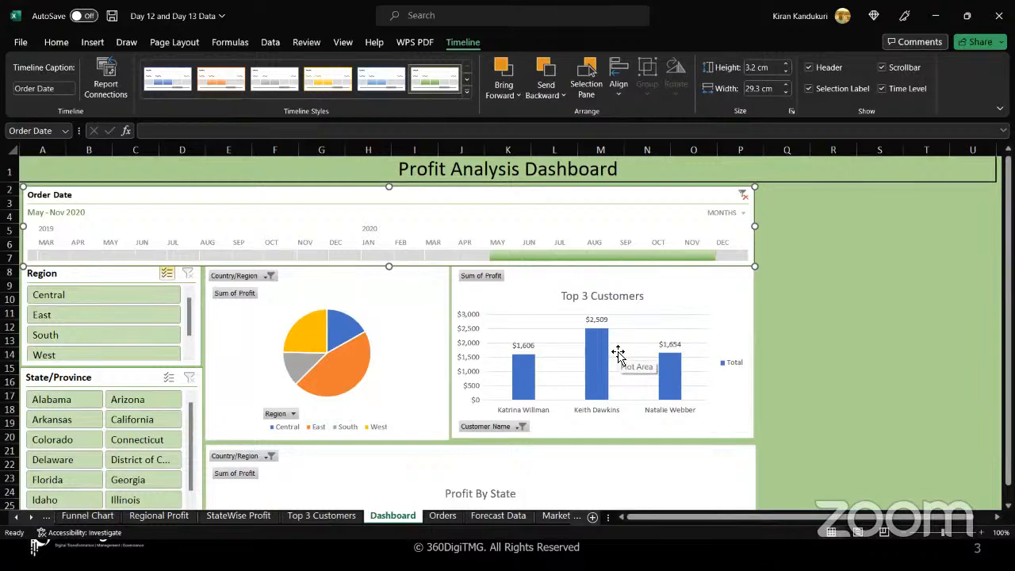
pyautogui.hotkey('alt', 'Tab')
pyautogui.hotkey('alt', 'Tab')
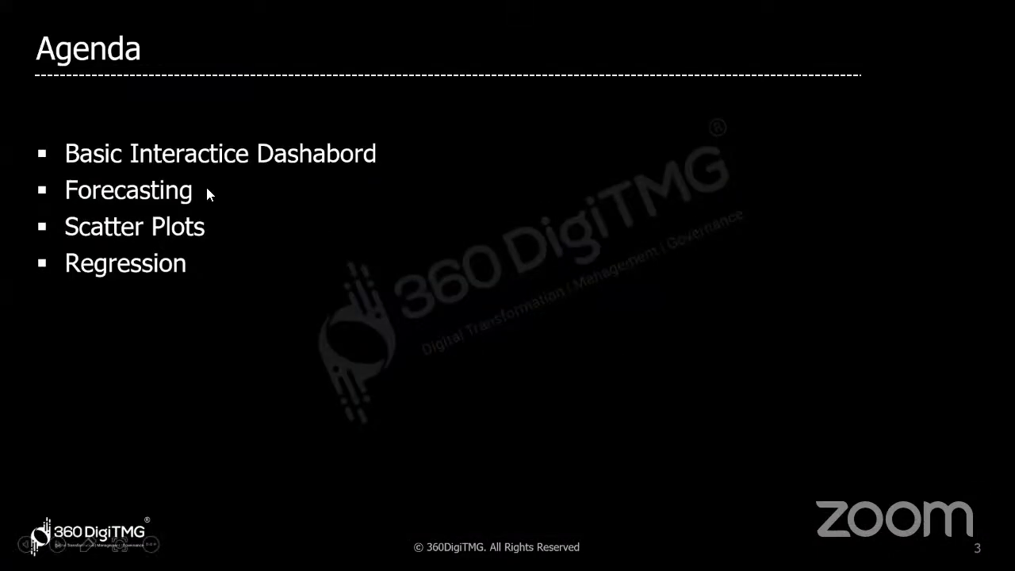
pyautogui.hotkey('alt', 'Tab')
pyautogui.hotkey('alt', 'Tab')
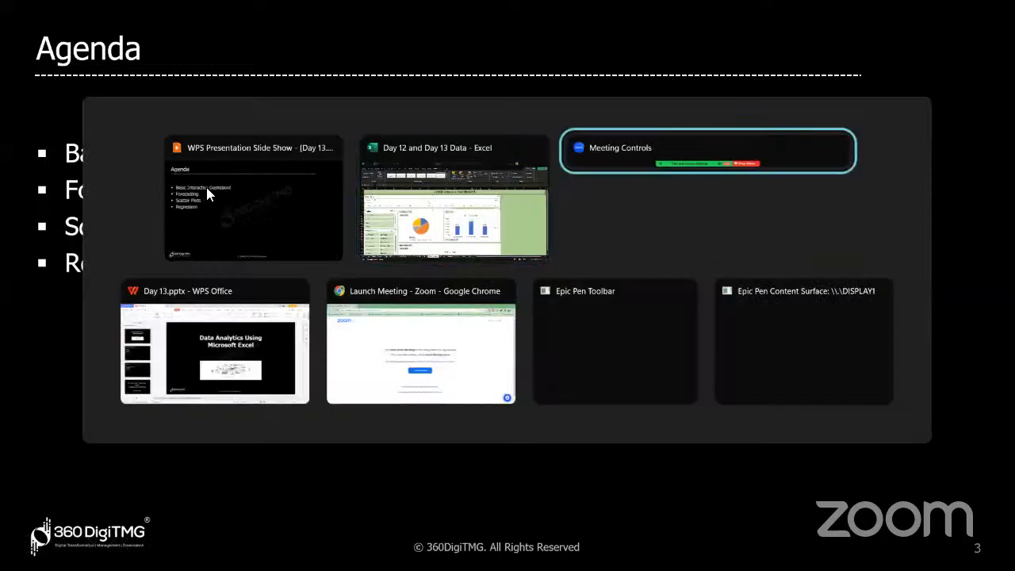
pyautogui.hotkey('alt', 'shift', 'Tab')
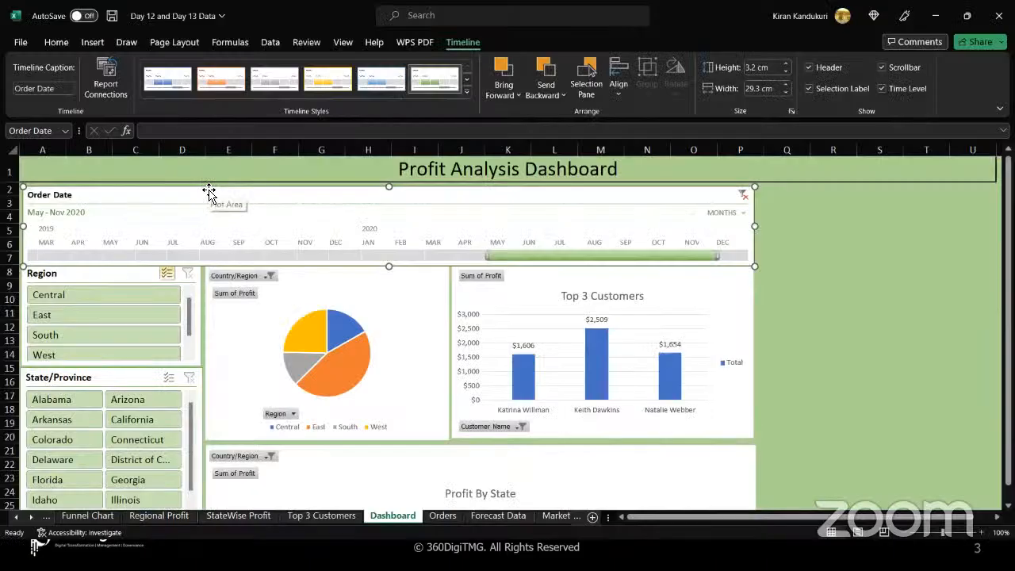
# Open the Forecast Data sheet and select the dates in A2:A17.
pyautogui.click(496, 516)
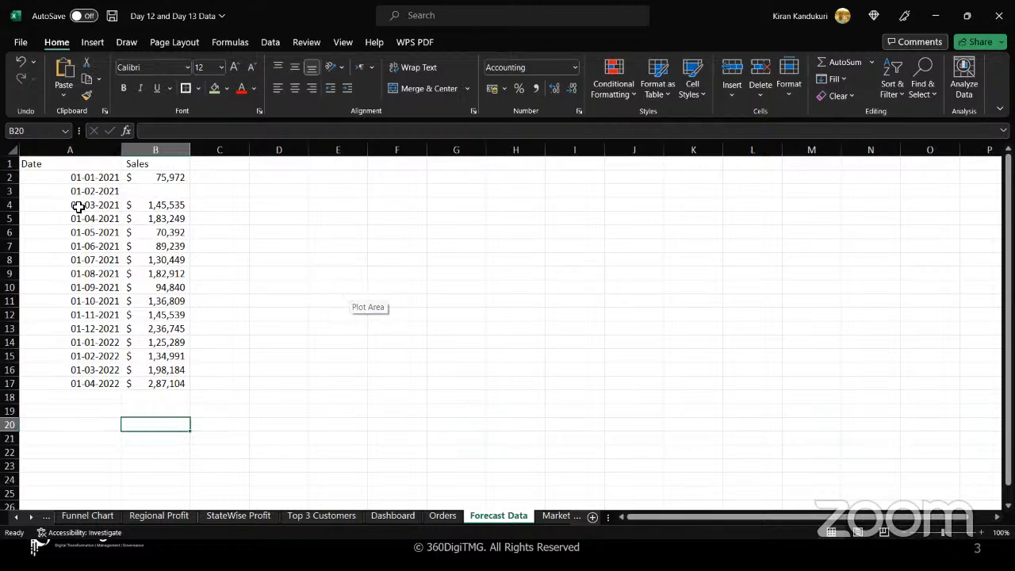
pyautogui.moveTo(61, 177); pyautogui.dragTo(60, 383)
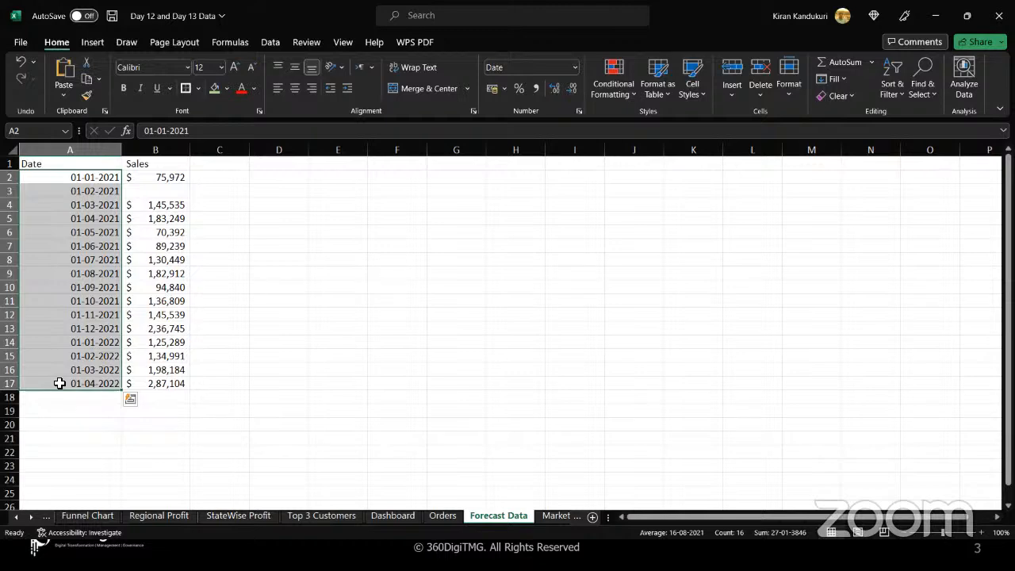
# Inspect the entries of the Date column cell by cell.
pyautogui.moveTo(66, 176); pyautogui.dragTo(61, 392)
pyautogui.click(51, 177)
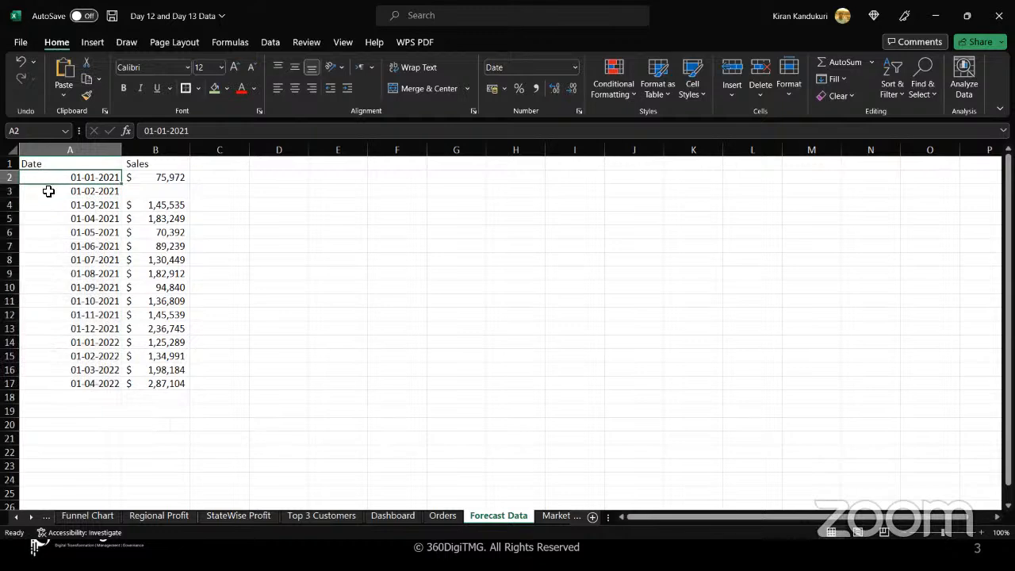
pyautogui.click(48, 191)
pyautogui.click(46, 205)
pyautogui.click(48, 217)
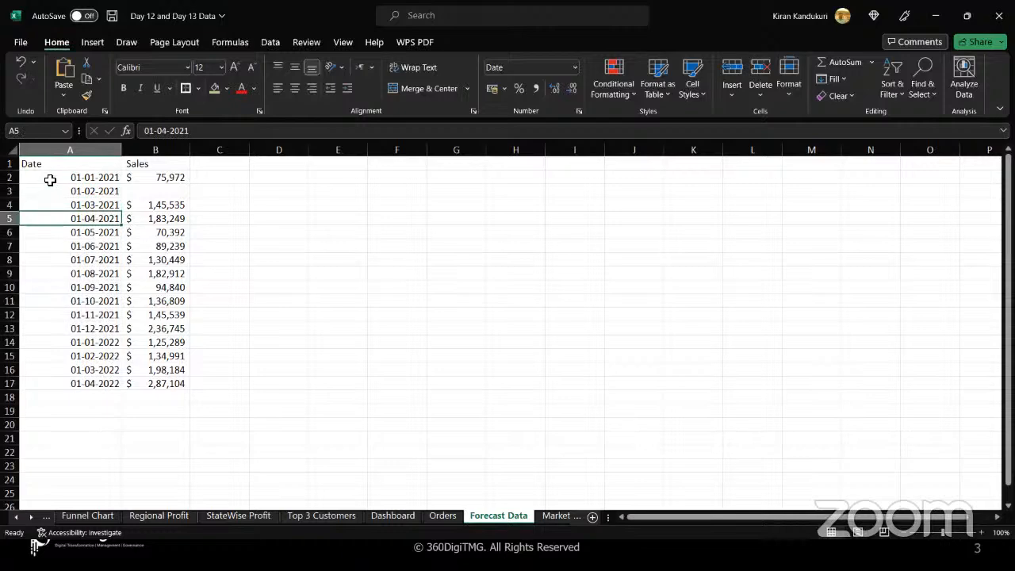
pyautogui.click(50, 190)
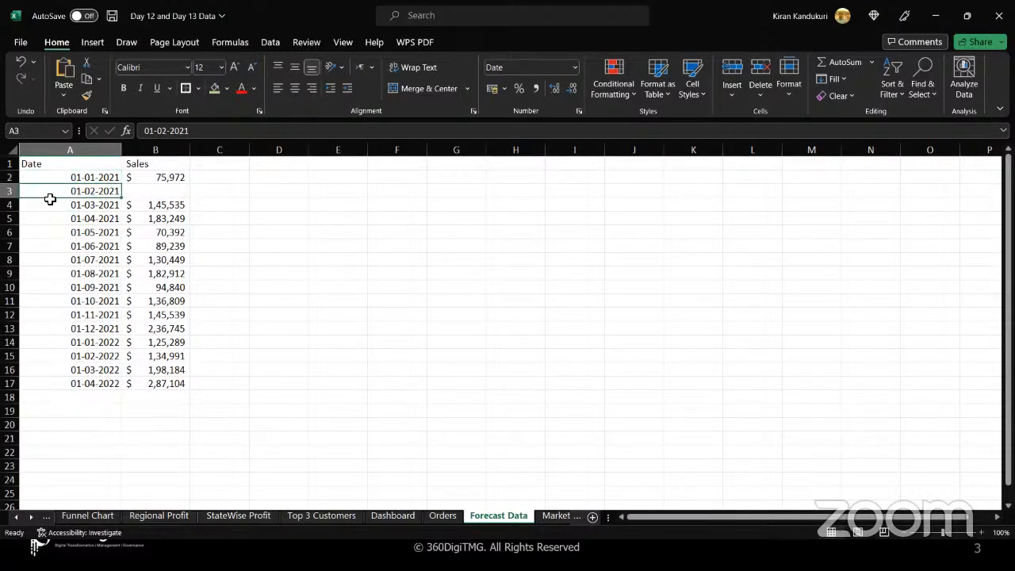
pyautogui.click(50, 203)
pyautogui.click(50, 218)
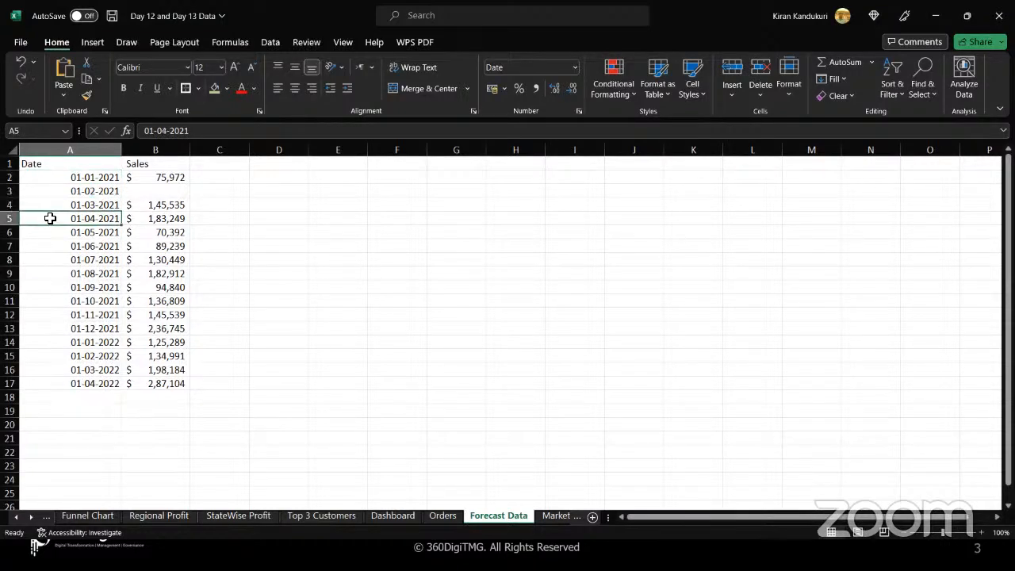
pyautogui.click(56, 178)
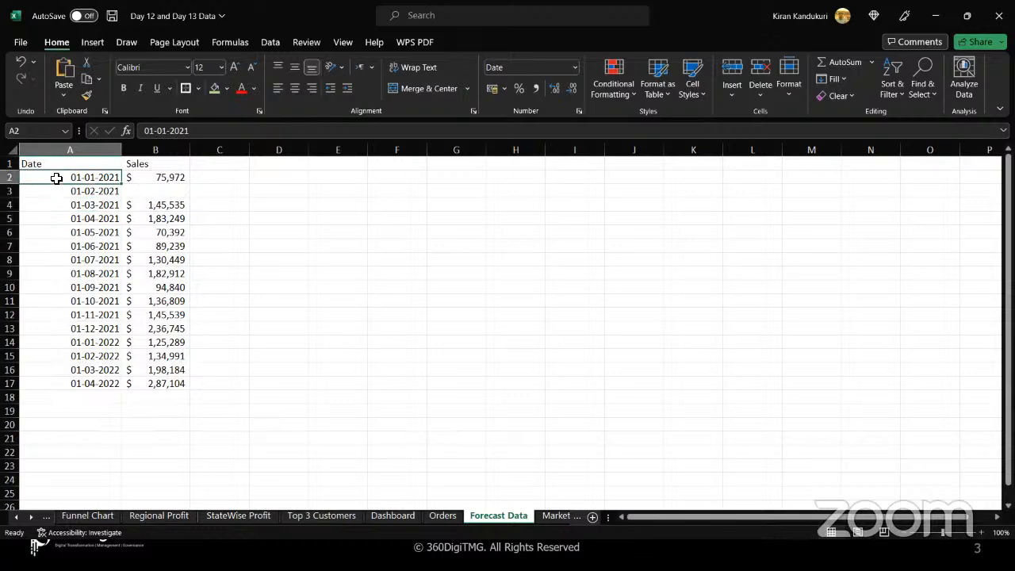
pyautogui.click(50, 217)
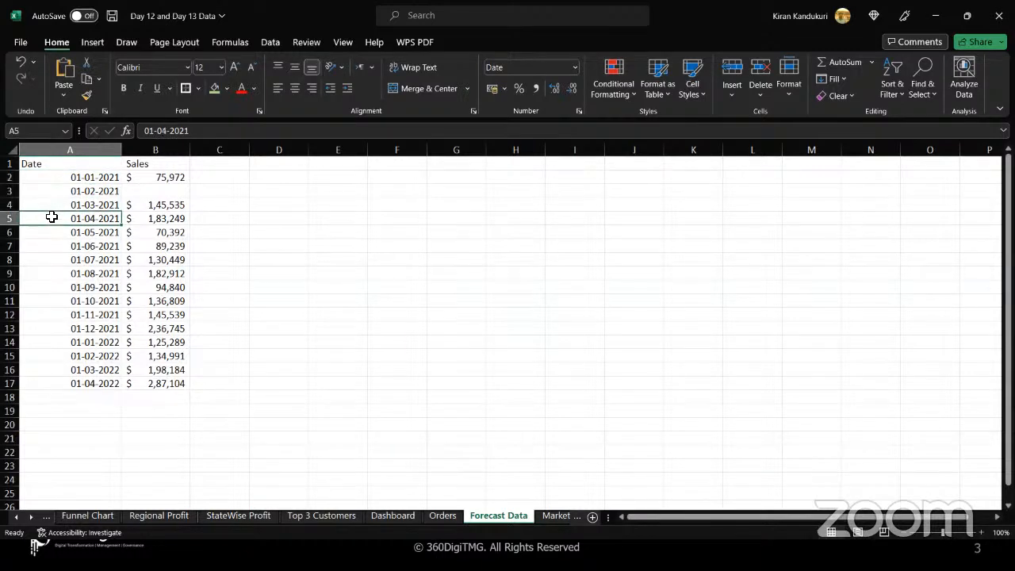
pyautogui.click(59, 330)
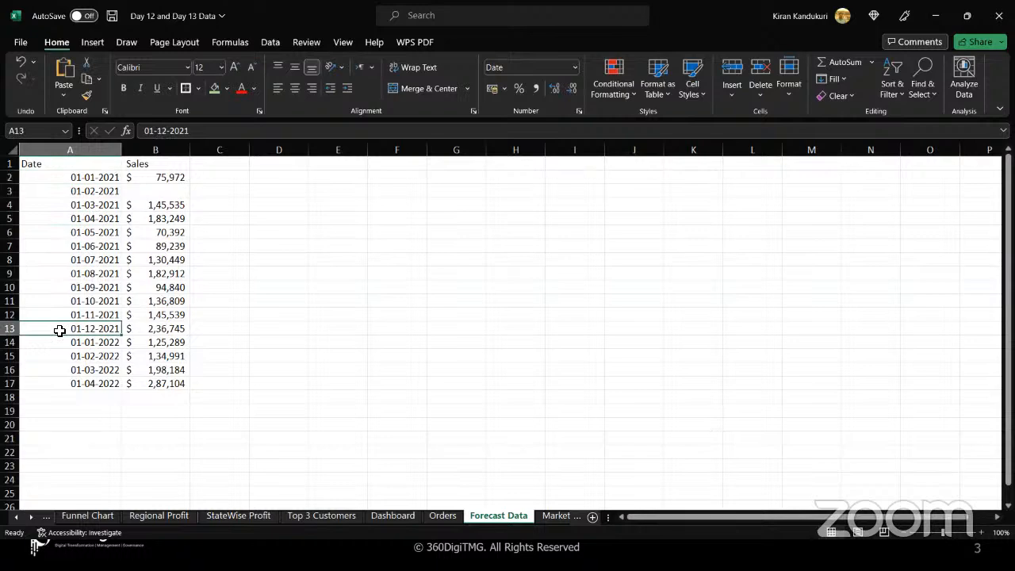
pyautogui.keyDown('ctrl'); pyautogui.click(52, 176); pyautogui.keyUp('ctrl')
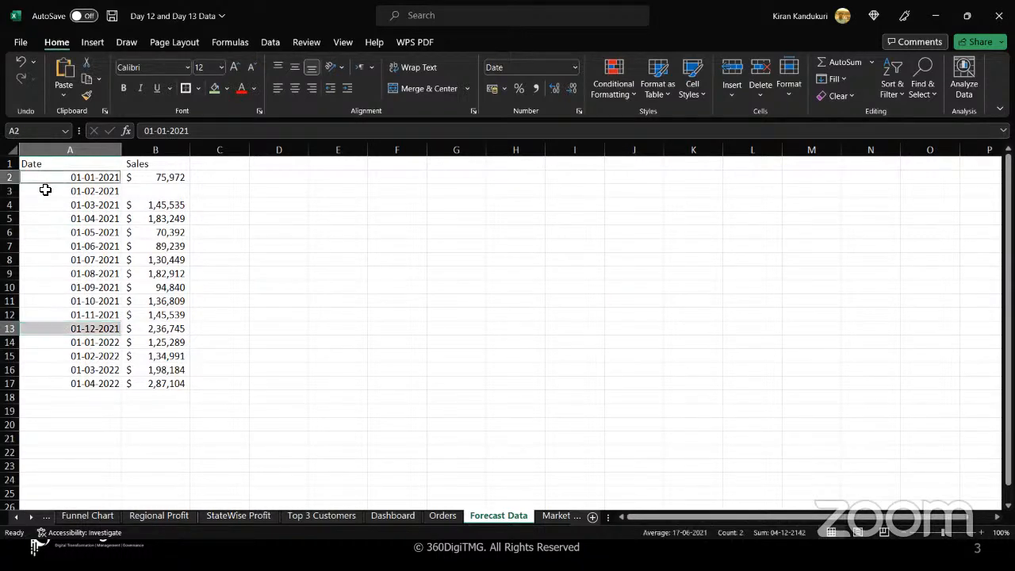
pyautogui.keyDown('ctrl'); pyautogui.click(53, 221); pyautogui.keyUp('ctrl')
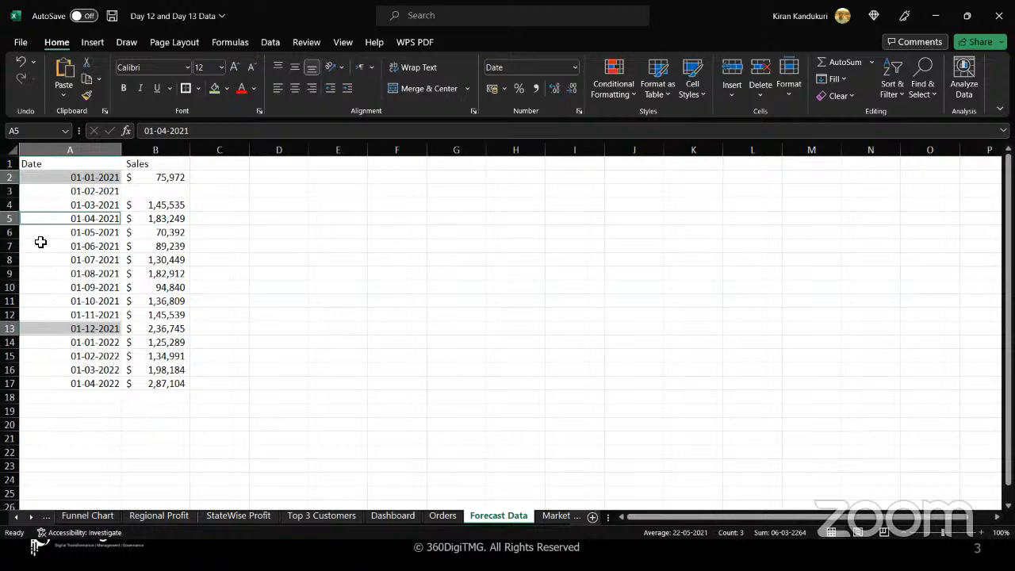
pyautogui.moveTo(74, 176); pyautogui.dragTo(77, 381)
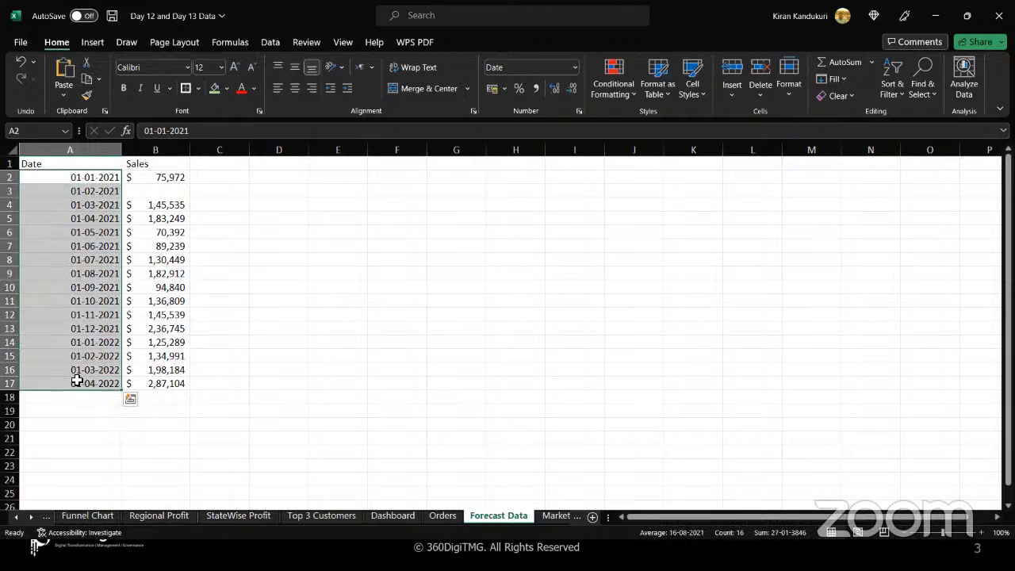
# Select the Date values A2:A17 and then the Sales values B2:B17.
pyautogui.click(48, 172)
pyautogui.moveTo(49, 173); pyautogui.dragTo(48, 382)
pyautogui.moveTo(169, 177); pyautogui.dragTo(162, 384)
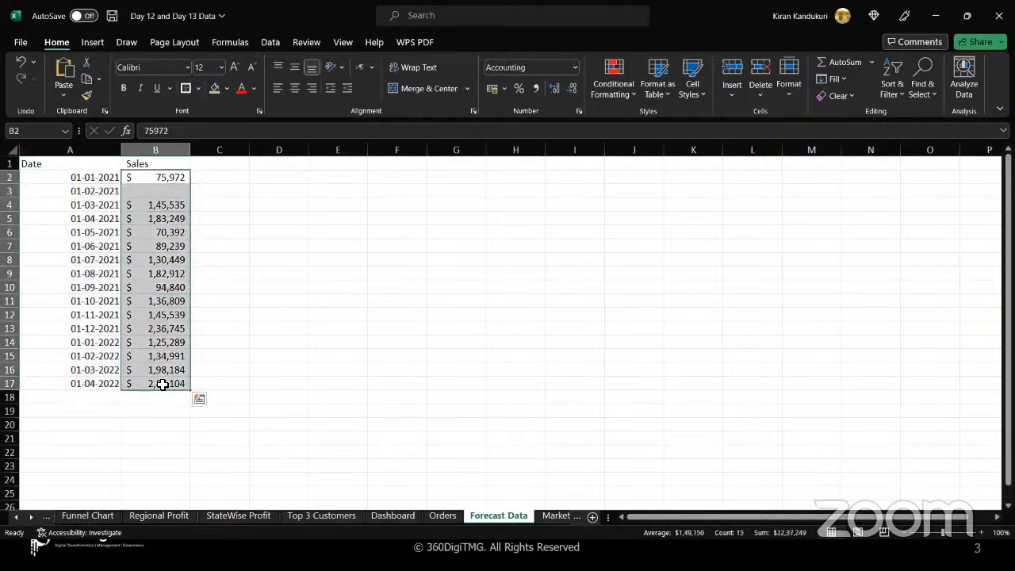
# Select the 01-02-2021 row, A3:B3, with its blank Sales cell.
pyautogui.click(163, 190)
pyautogui.click(61, 191)
pyautogui.moveTo(61, 191); pyautogui.dragTo(137, 191)
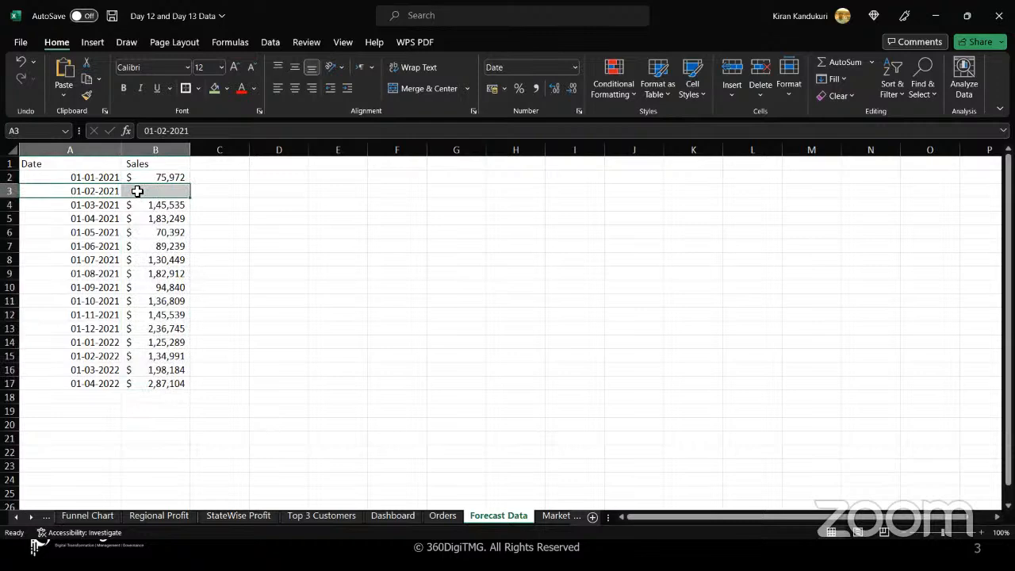
# Select the Sales values B2:B17 and then the last date cell A17.
pyautogui.click(94, 384)
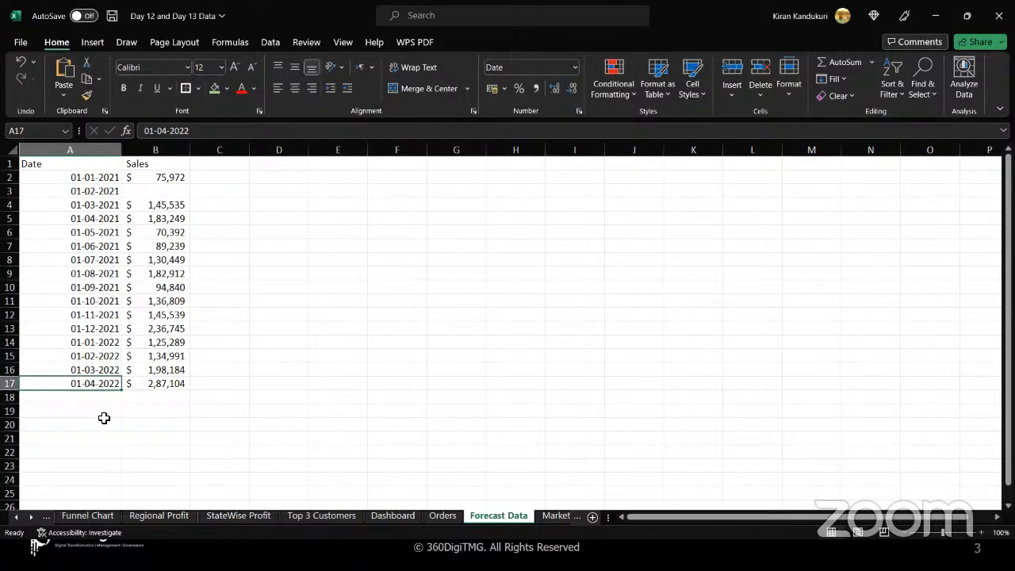
pyautogui.moveTo(174, 176); pyautogui.dragTo(153, 380)
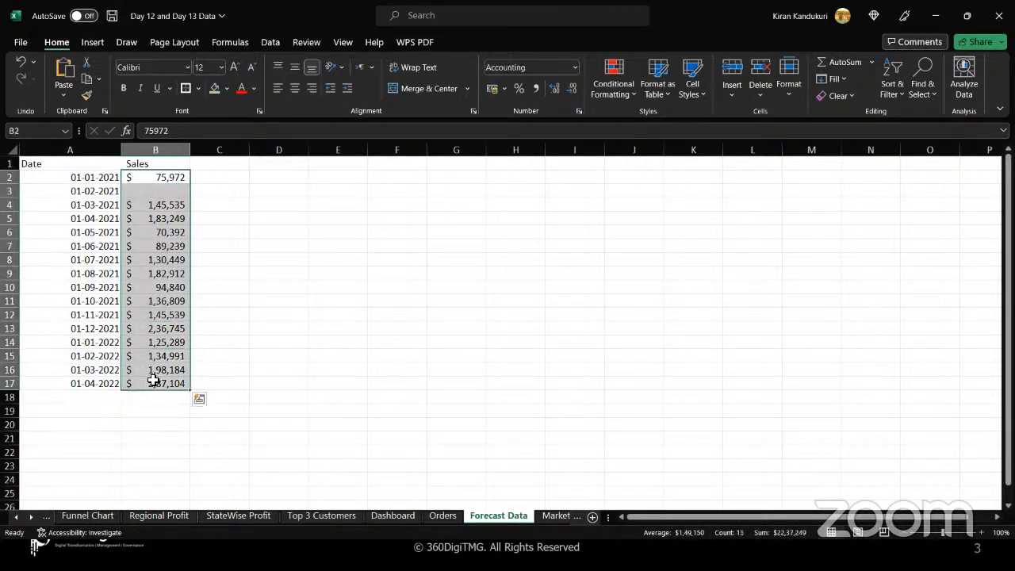
pyautogui.click(83, 384)
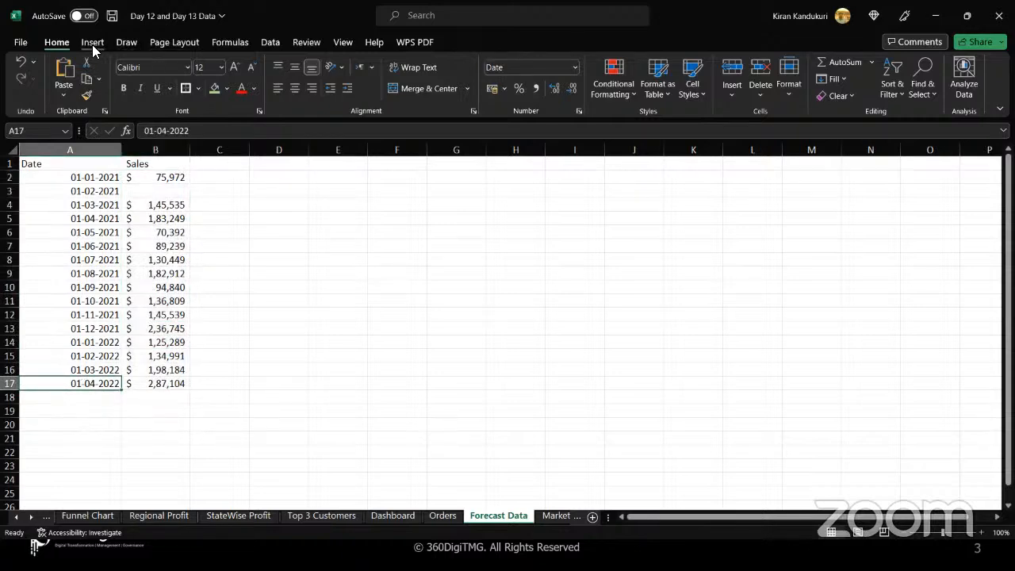
pyautogui.click(268, 42)
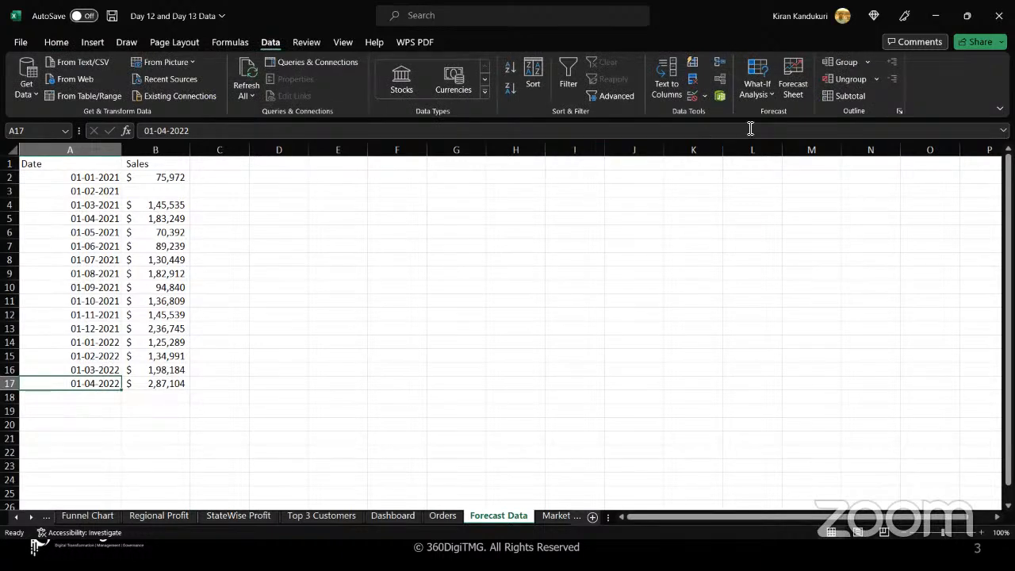
pyautogui.click(793, 77)
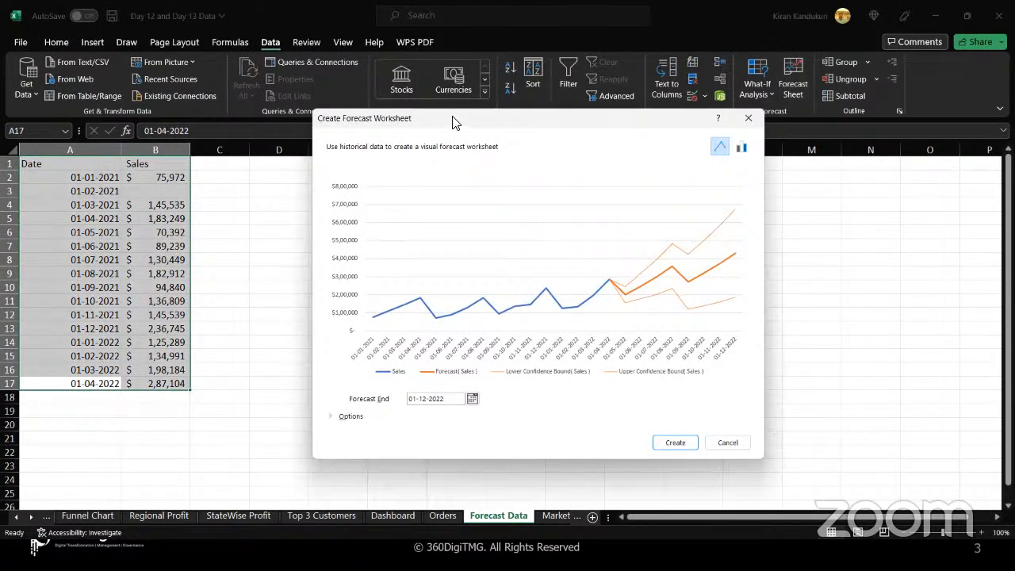
pyautogui.moveTo(433, 124); pyautogui.dragTo(419, 126)
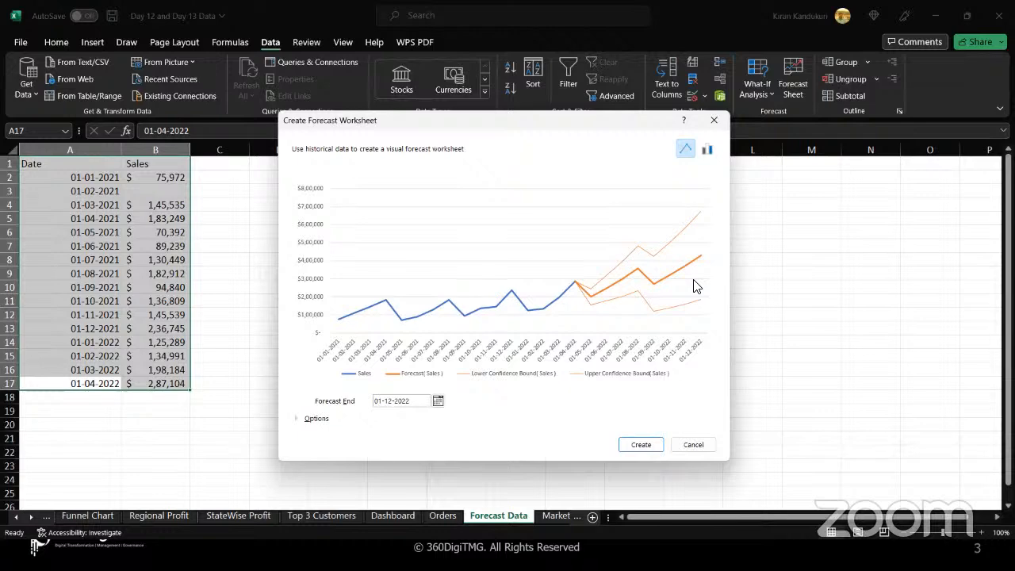
pyautogui.press('Escape')
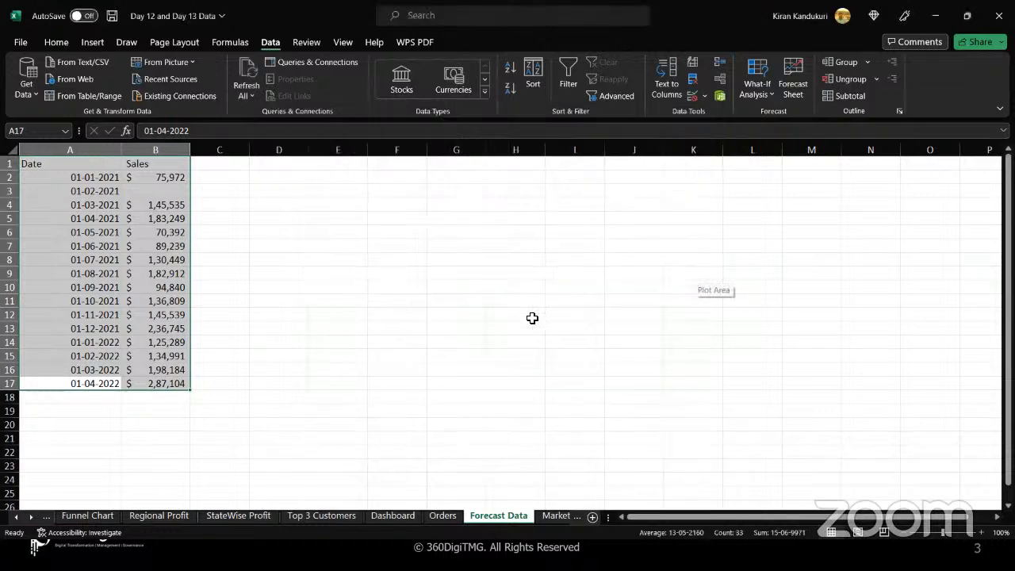
# Minimize Excel, launch the Epic Pen app, return to Excel and dismiss the update notification.
pyautogui.click(934, 16)
pyautogui.press('Escape')
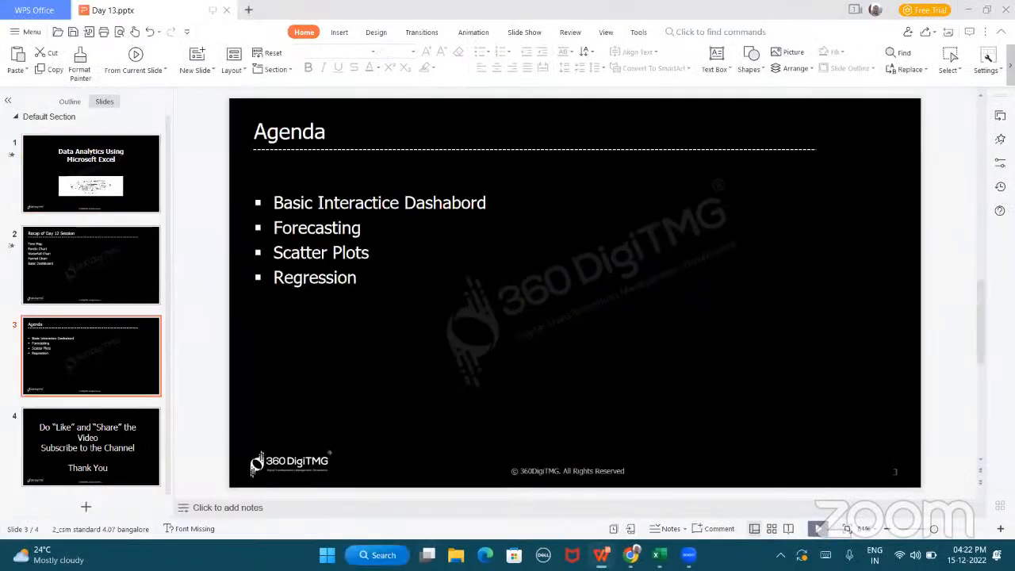
pyautogui.click(377, 555)
pyautogui.write('epic')
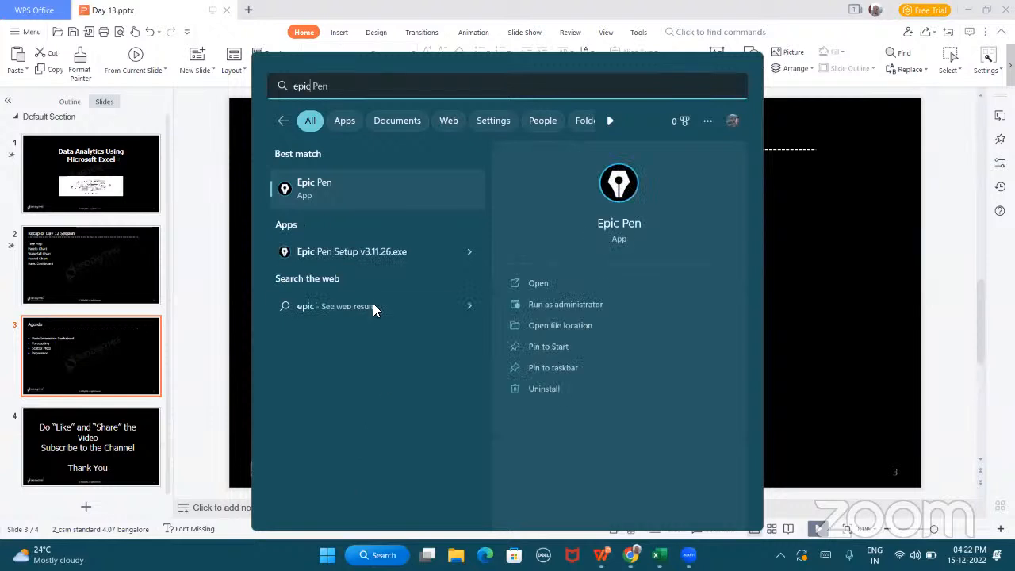
pyautogui.click(360, 187)
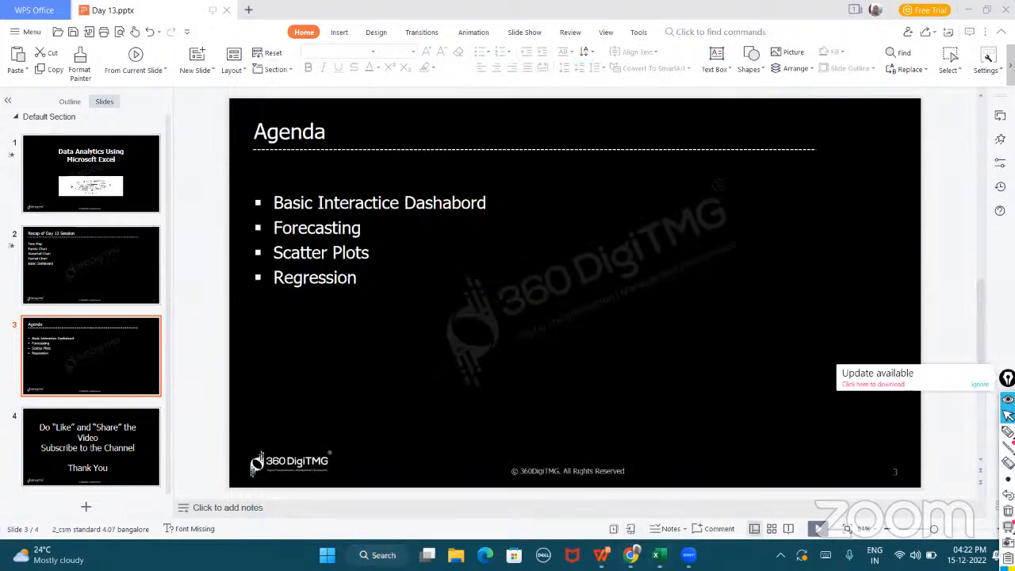
pyautogui.click(660, 555)
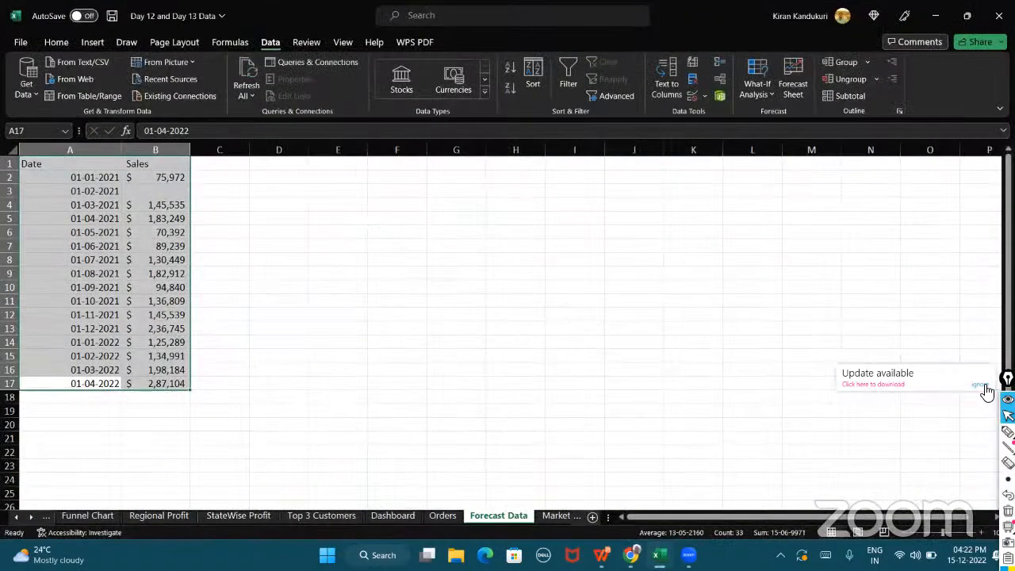
pyautogui.click(980, 386)
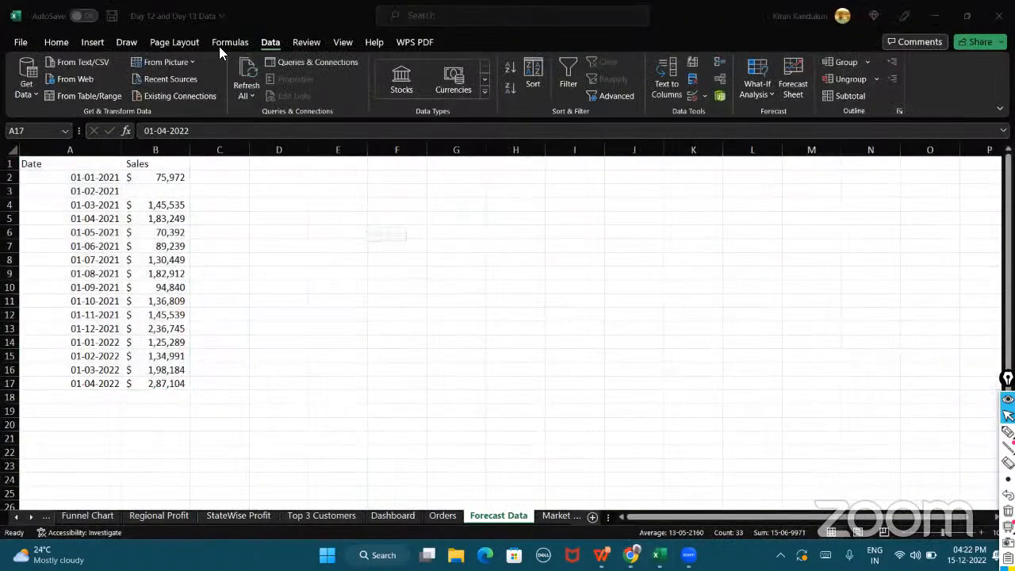
# Open Forecast Sheet for the date and sales data and set the forecast end to 31-03-2023.
pyautogui.click(791, 83)
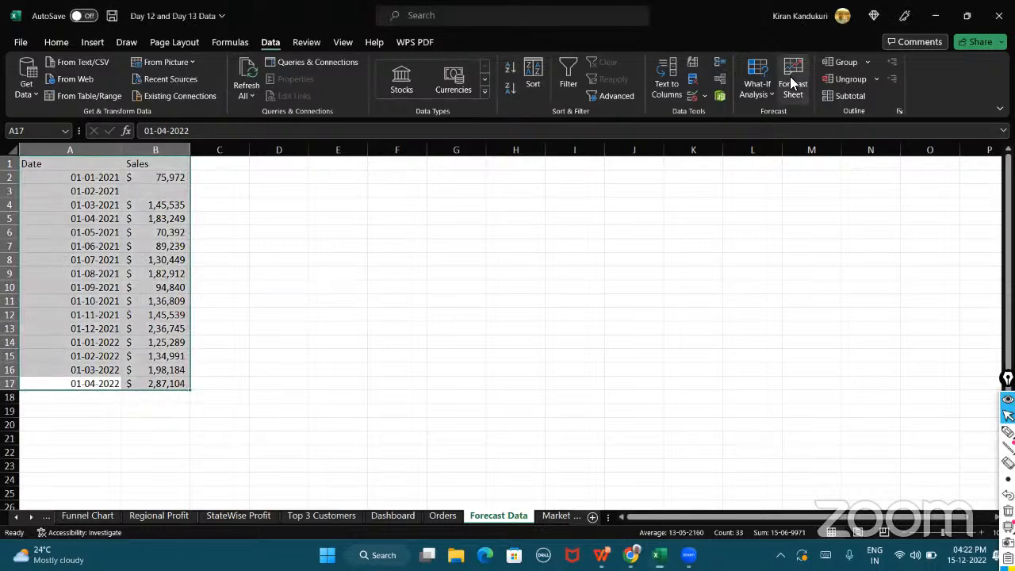
pyautogui.click(792, 83)
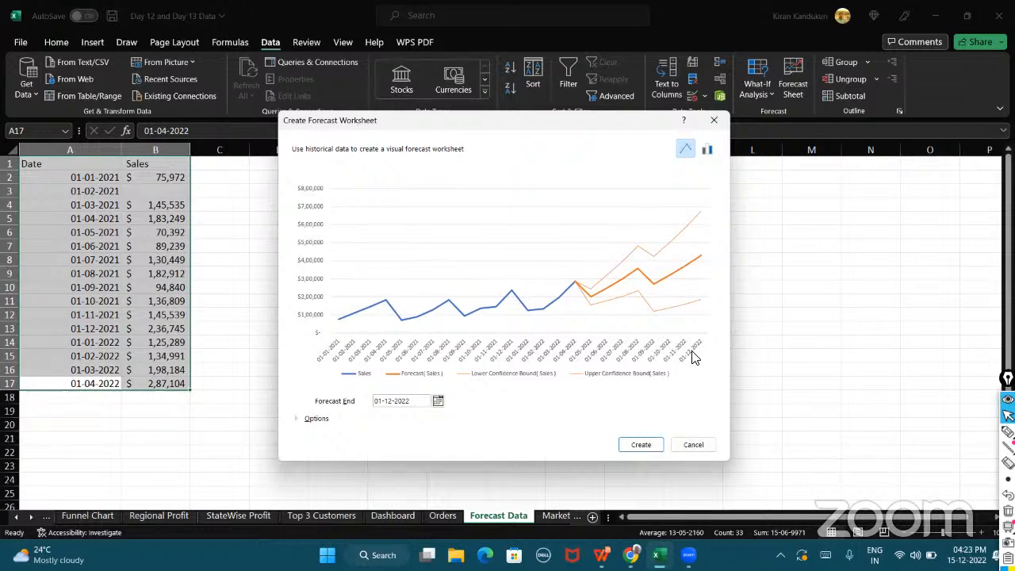
pyautogui.click(437, 401)
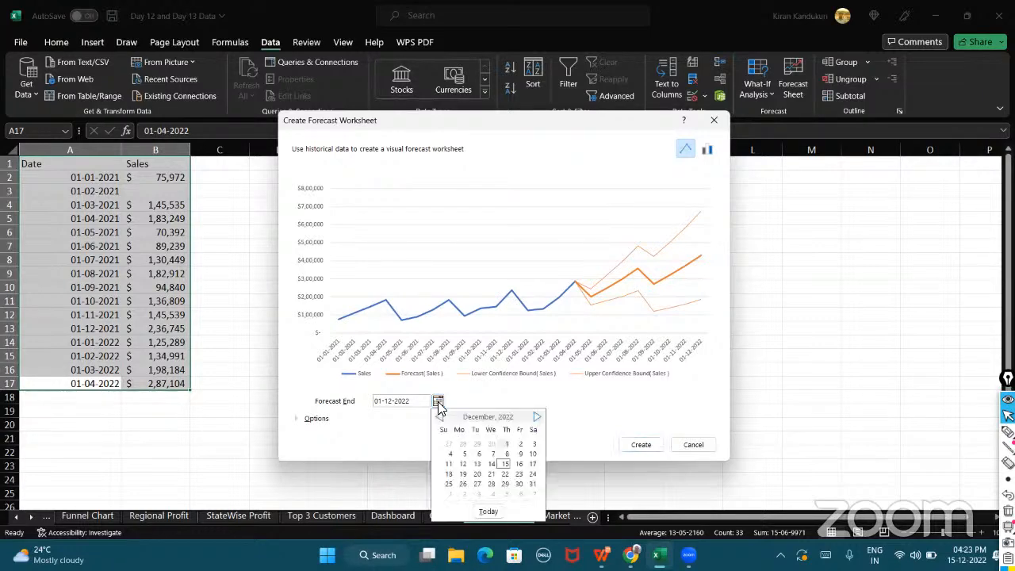
pyautogui.click(537, 417)
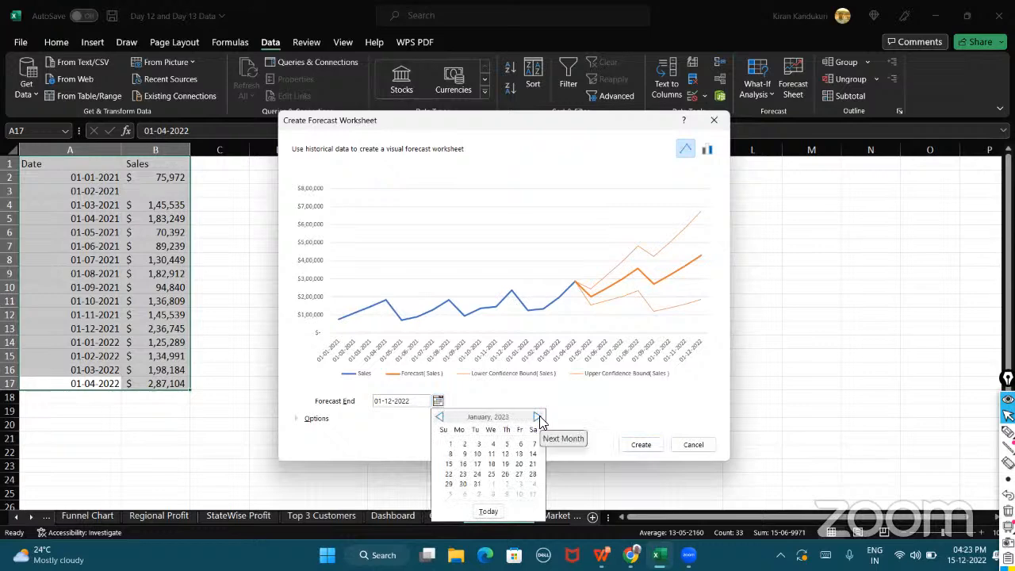
pyautogui.click(537, 417)
pyautogui.click(537, 417)
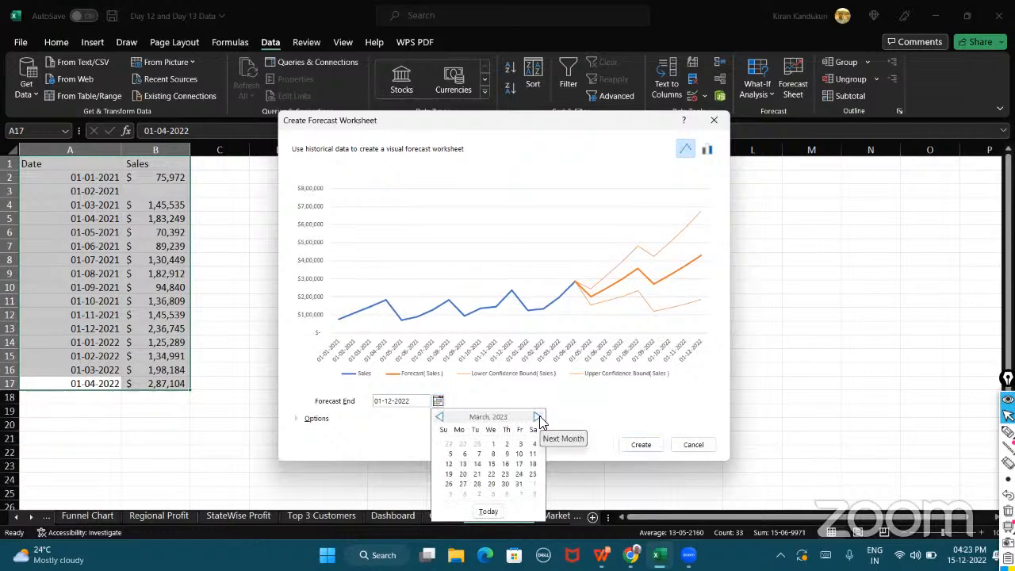
pyautogui.click(519, 484)
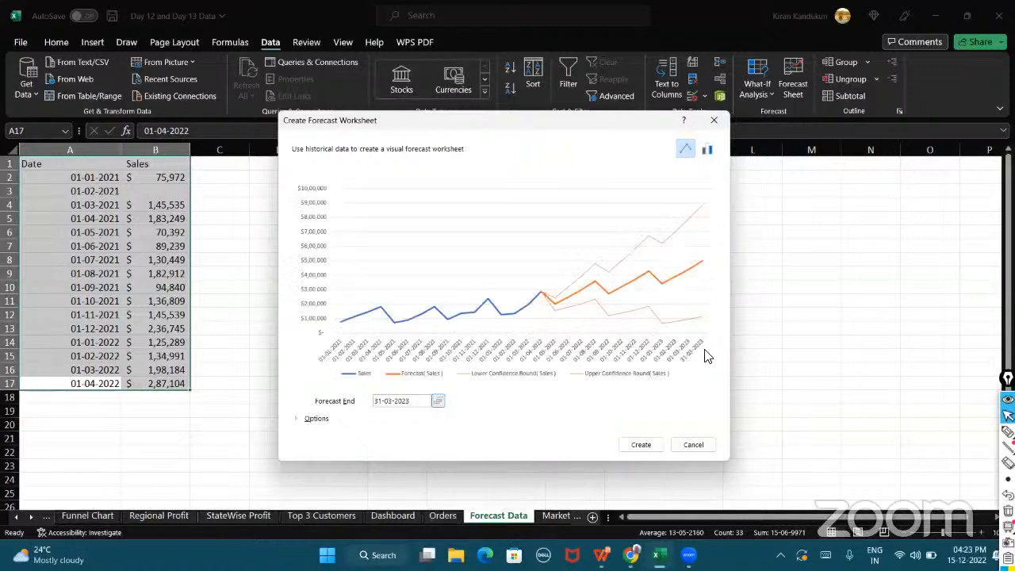
# Change the forecast end date to 30-09-2022 using the calendar picker.
pyautogui.click(439, 401)
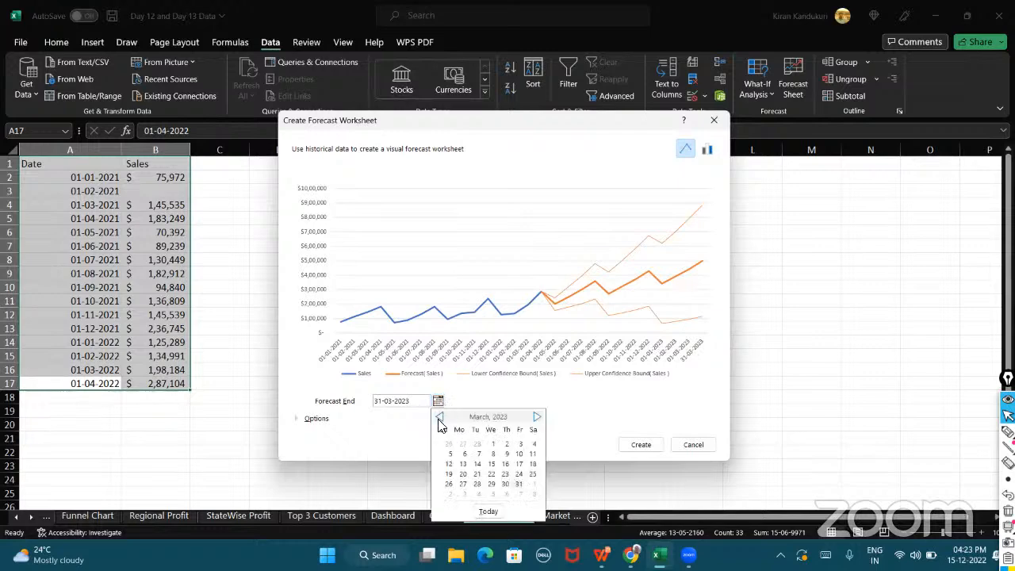
pyautogui.click(440, 418)
pyautogui.click(440, 419)
pyautogui.click(440, 418)
pyautogui.click(440, 419)
pyautogui.click(440, 418)
pyautogui.click(440, 419)
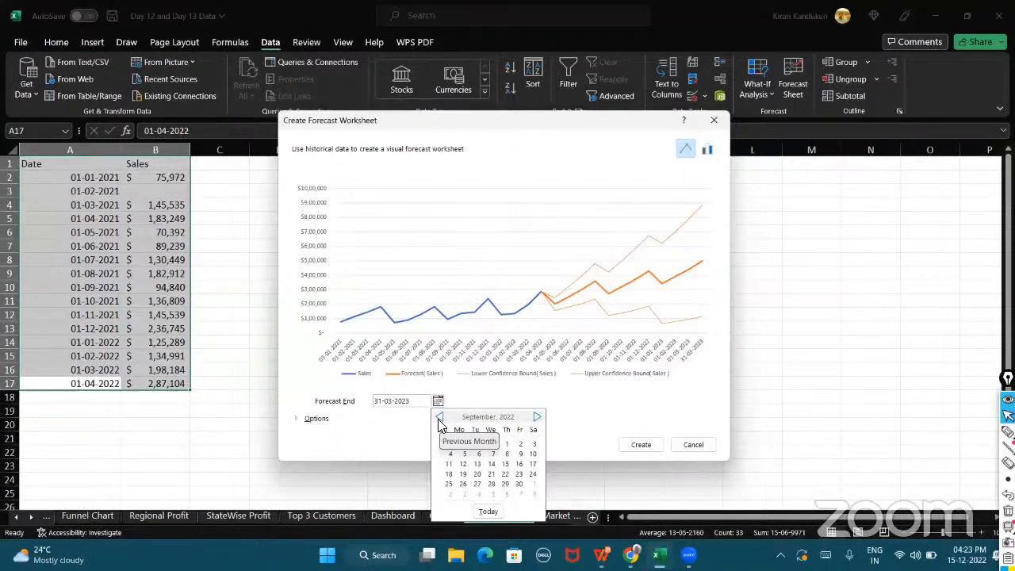
pyautogui.click(506, 406)
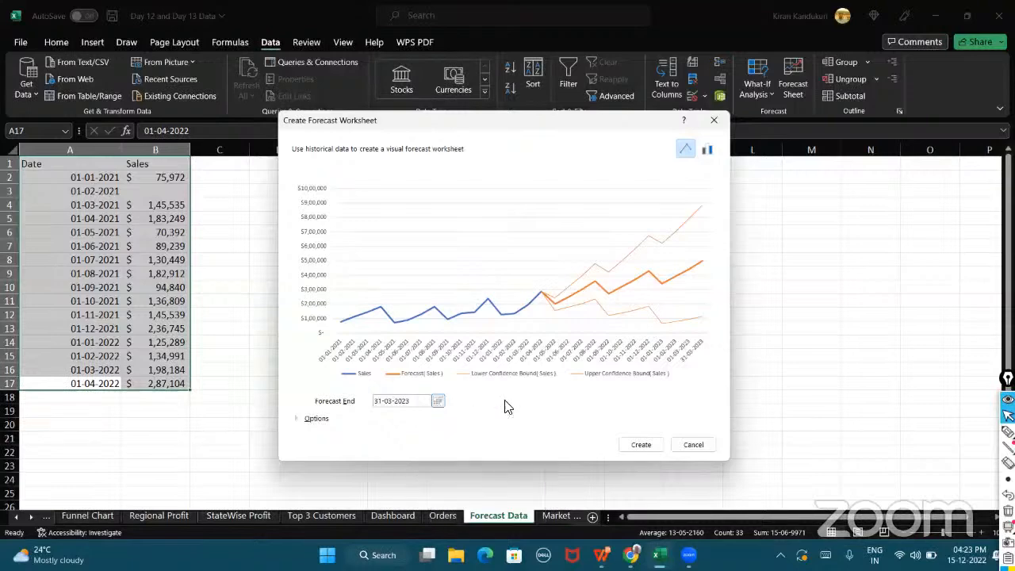
pyautogui.click(438, 402)
pyautogui.click(440, 418)
pyautogui.click(440, 419)
pyautogui.click(440, 419)
pyautogui.click(440, 418)
pyautogui.click(440, 418)
pyautogui.click(440, 418)
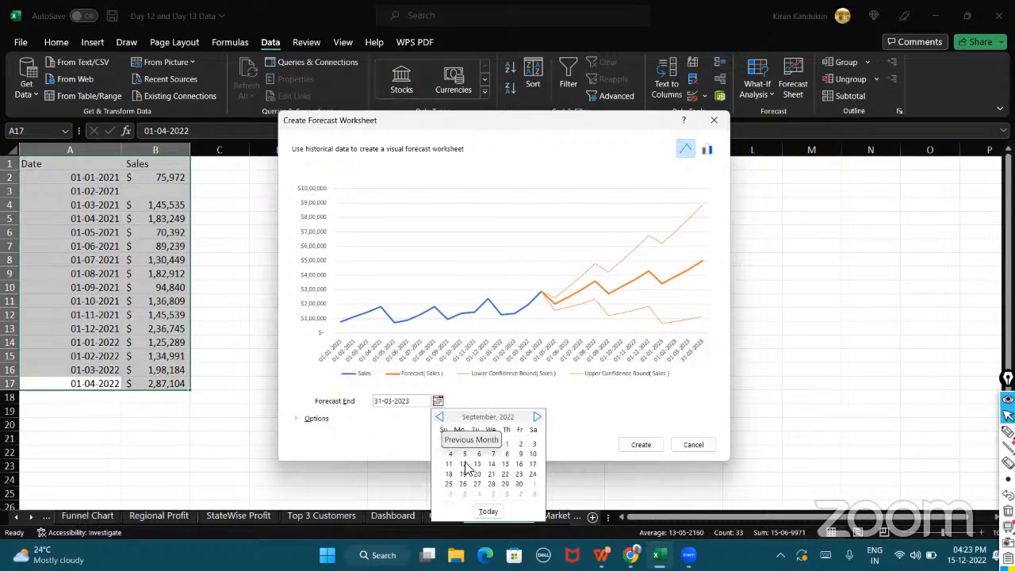
pyautogui.click(519, 484)
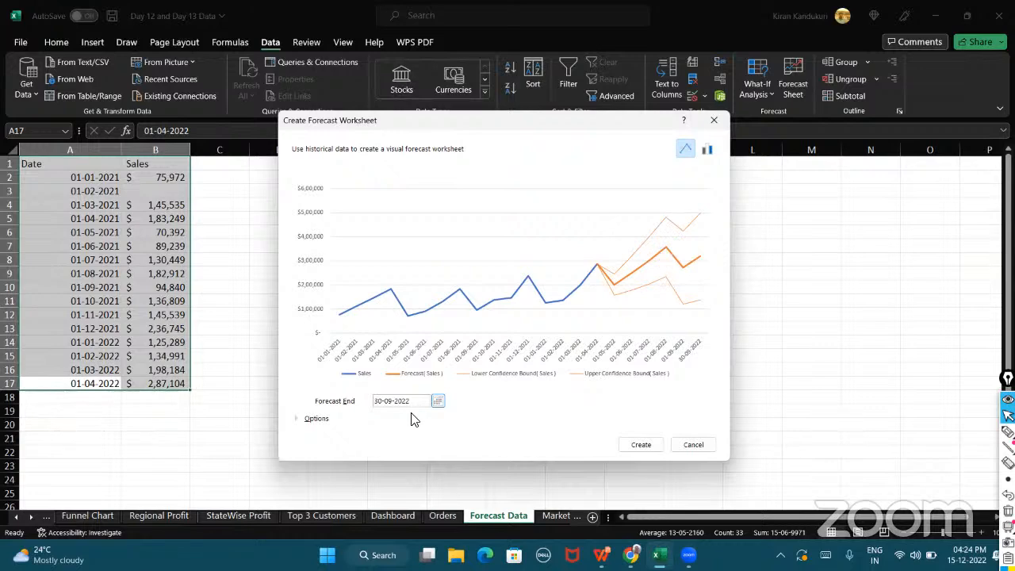
# Expand the Options section of the Create Forecast Worksheet dialog.
pyautogui.click(299, 419)
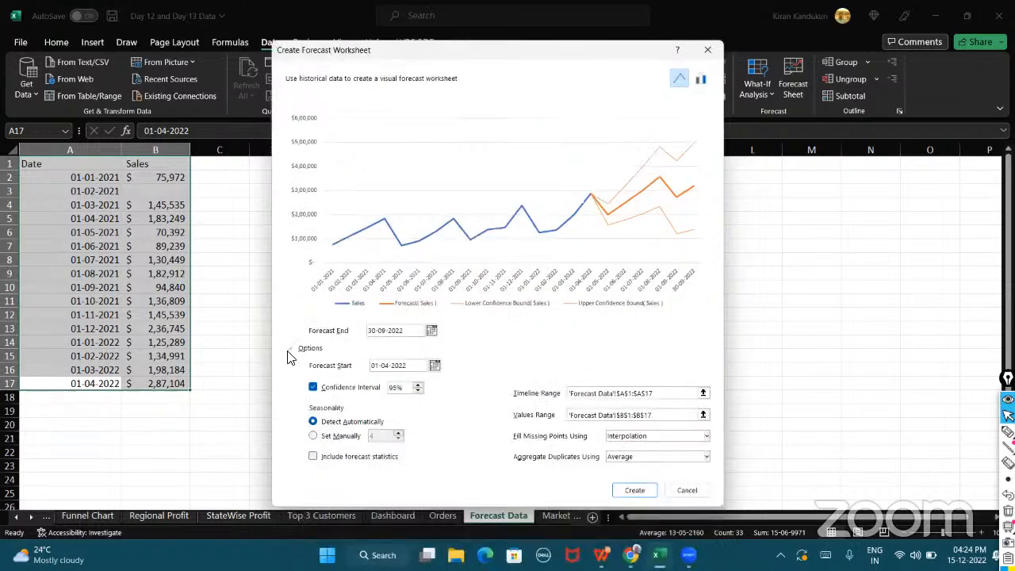
pyautogui.click(294, 349)
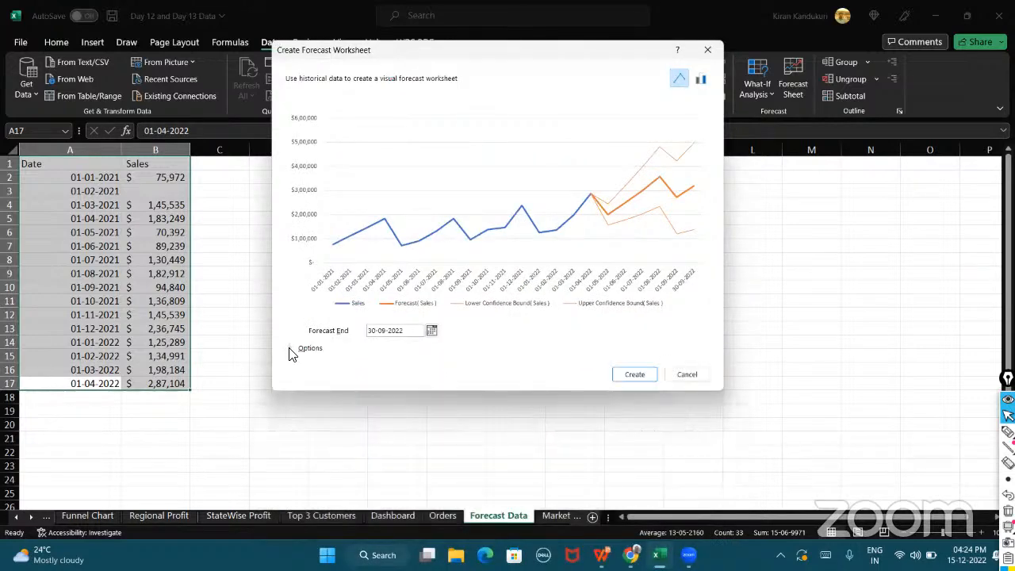
pyautogui.click(293, 348)
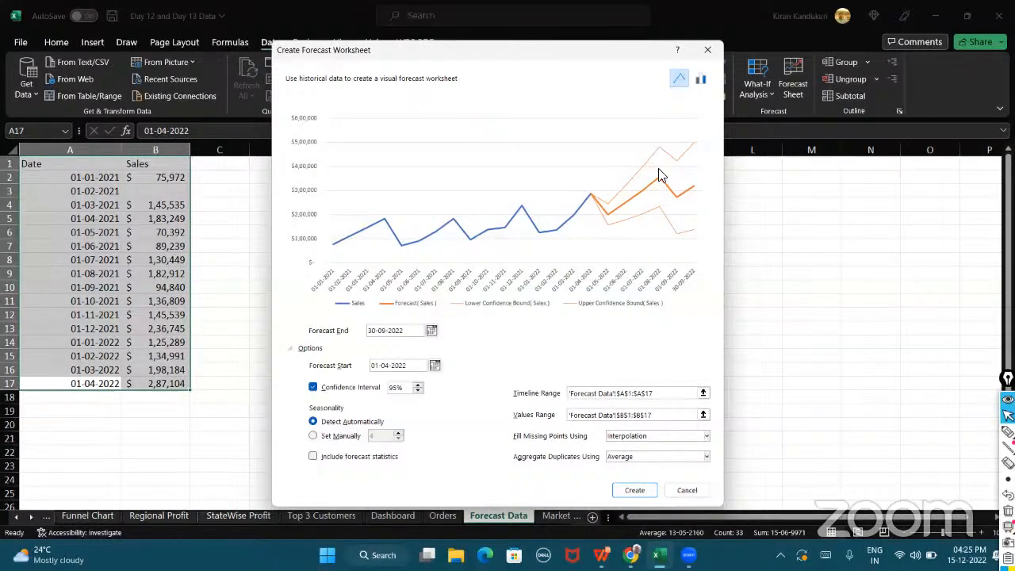
# Step the confidence interval down to 70% and then enter 95 again.
pyautogui.click(418, 392)
pyautogui.click(417, 391)
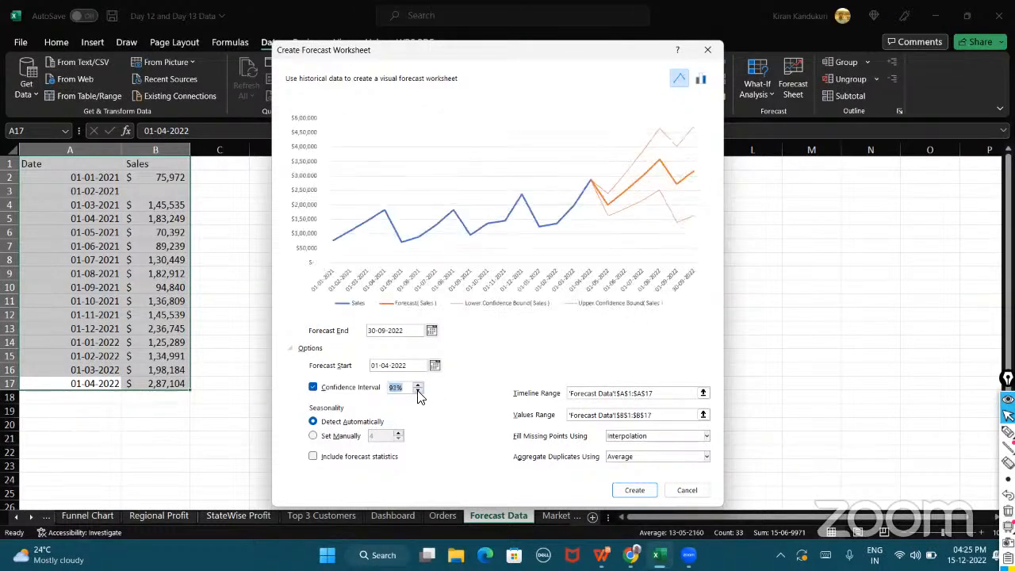
pyautogui.click(418, 392)
pyautogui.click(418, 392)
pyautogui.click(418, 392)
pyautogui.click(418, 392)
pyautogui.click(418, 391)
pyautogui.click(418, 392)
pyautogui.click(418, 392)
pyautogui.click(418, 391)
pyautogui.click(418, 392)
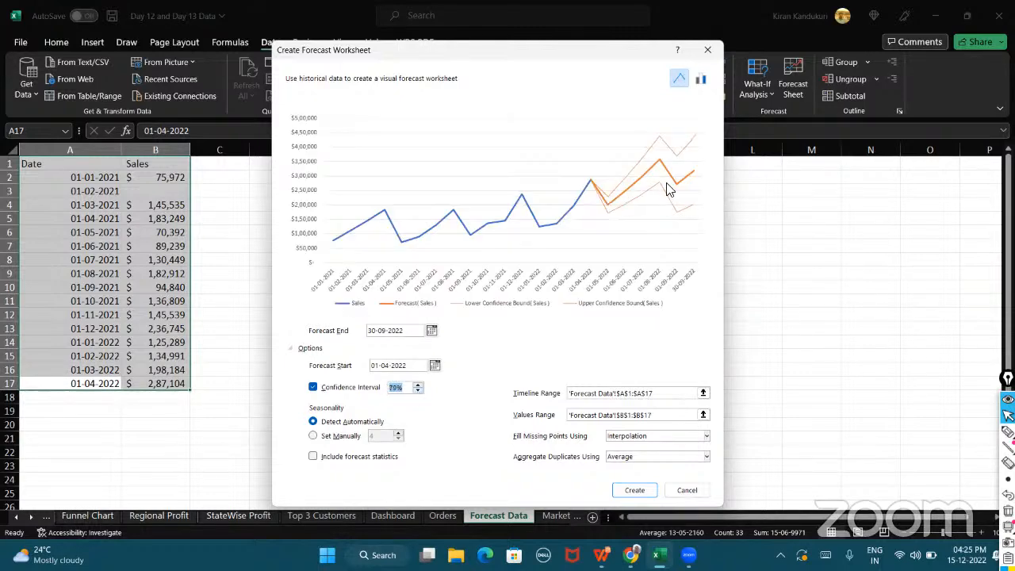
pyautogui.click(418, 392)
pyautogui.click(417, 391)
pyautogui.click(418, 392)
pyautogui.click(418, 392)
pyautogui.click(418, 391)
pyautogui.click(418, 392)
pyautogui.click(418, 392)
pyautogui.click(418, 392)
pyautogui.click(418, 391)
pyautogui.click(418, 392)
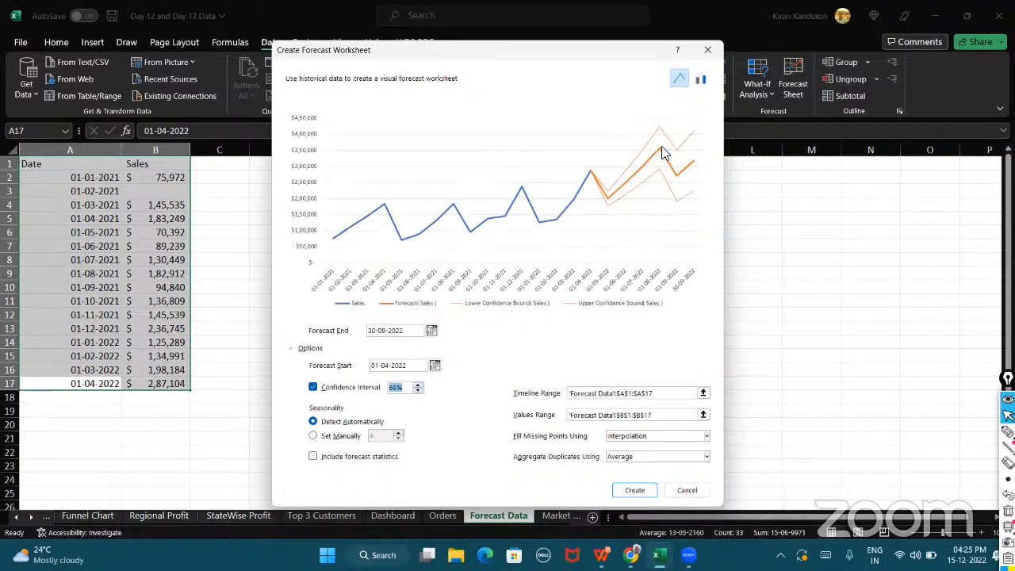
pyautogui.click(418, 384)
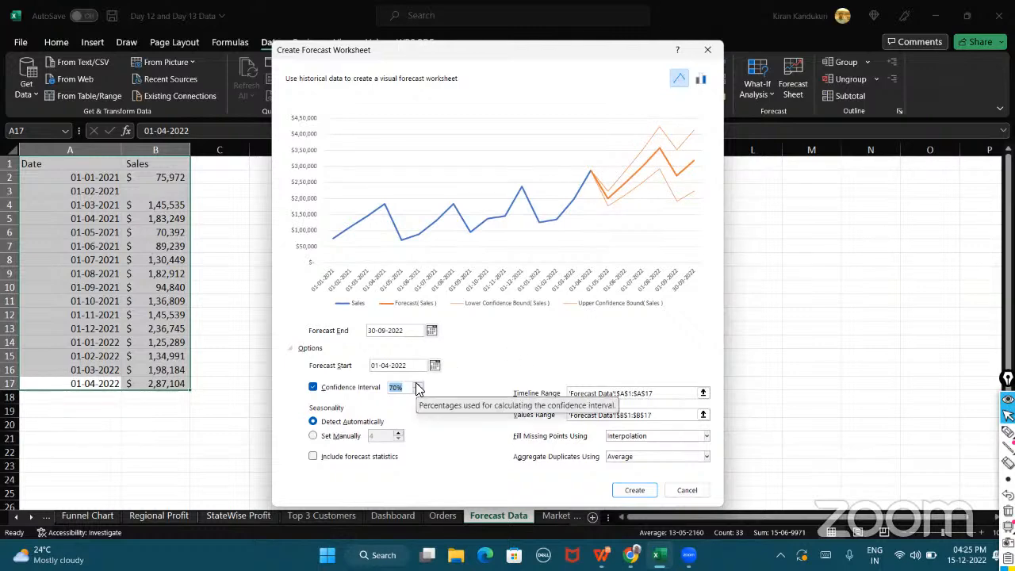
pyautogui.write('95')
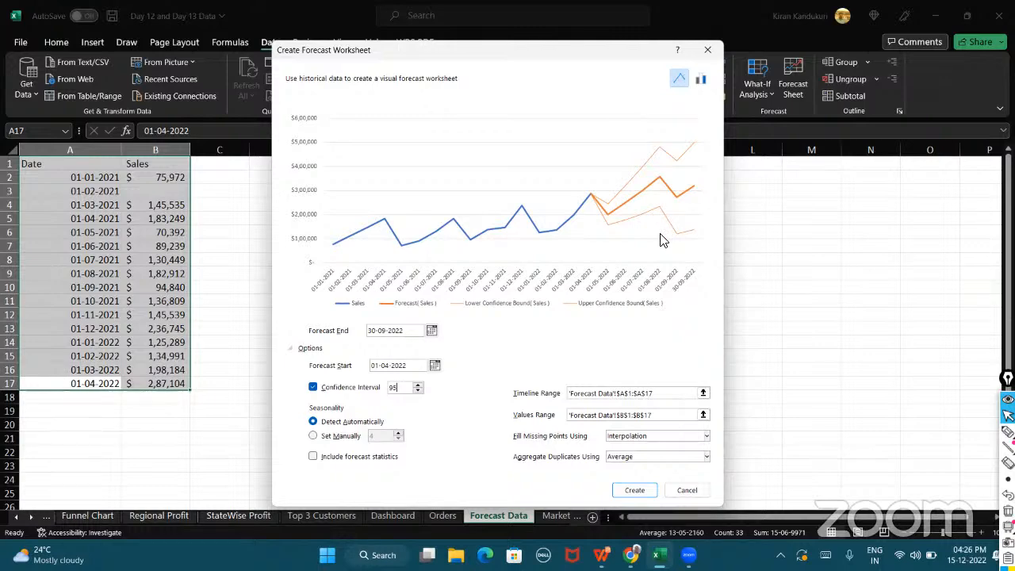
# Try raising the confidence interval to 98% and entering 75, then set it back to 95.
pyautogui.click(417, 386)
pyautogui.click(417, 386)
pyautogui.click(417, 386)
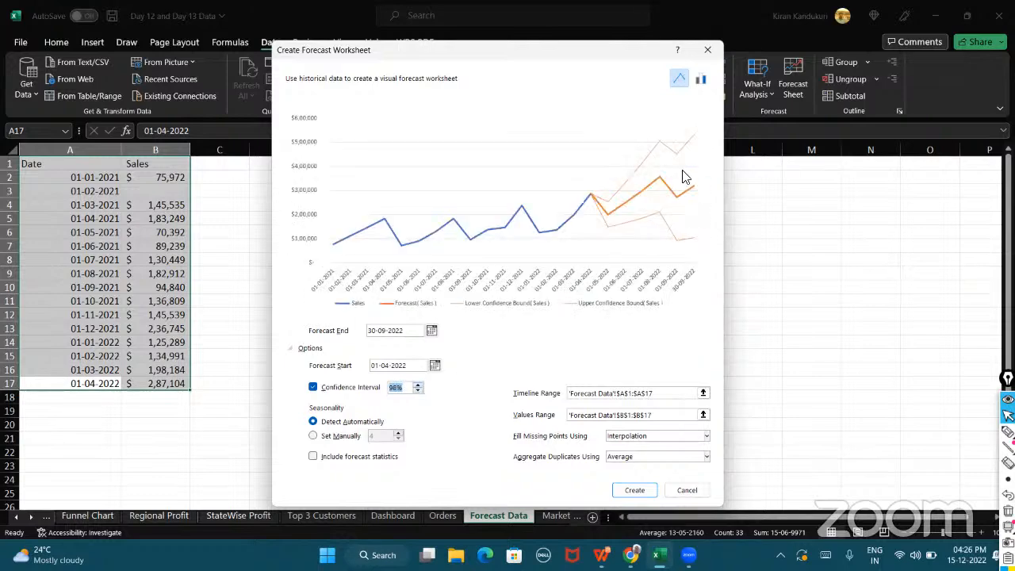
pyautogui.click(417, 384)
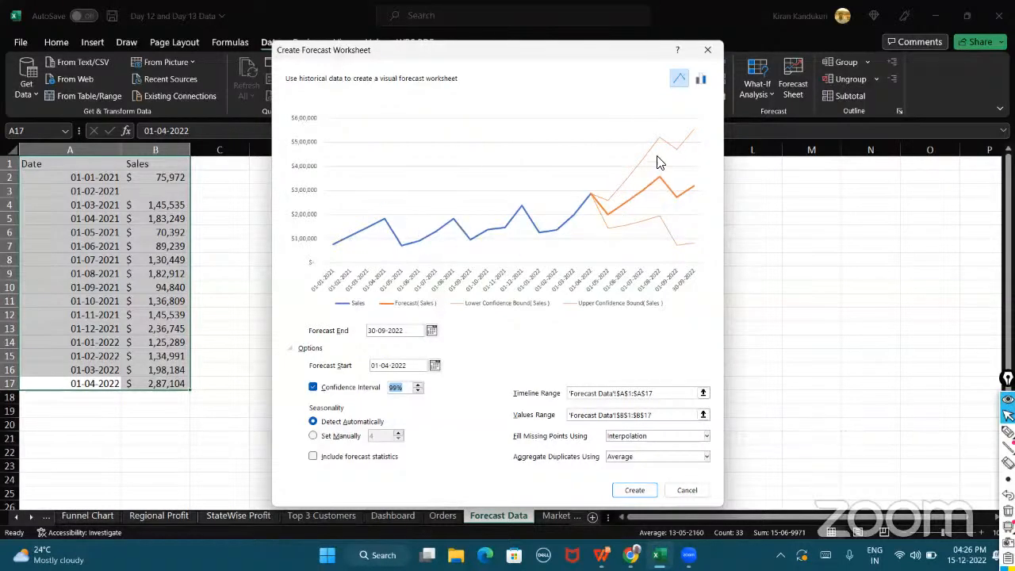
pyautogui.write('75')
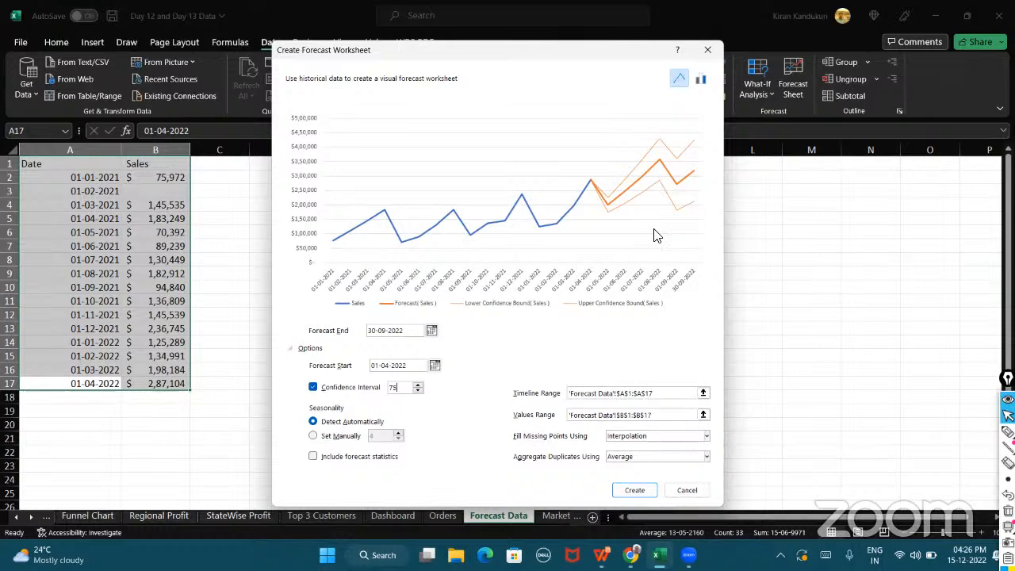
pyautogui.press('BackSpace')
pyautogui.press('BackSpace')
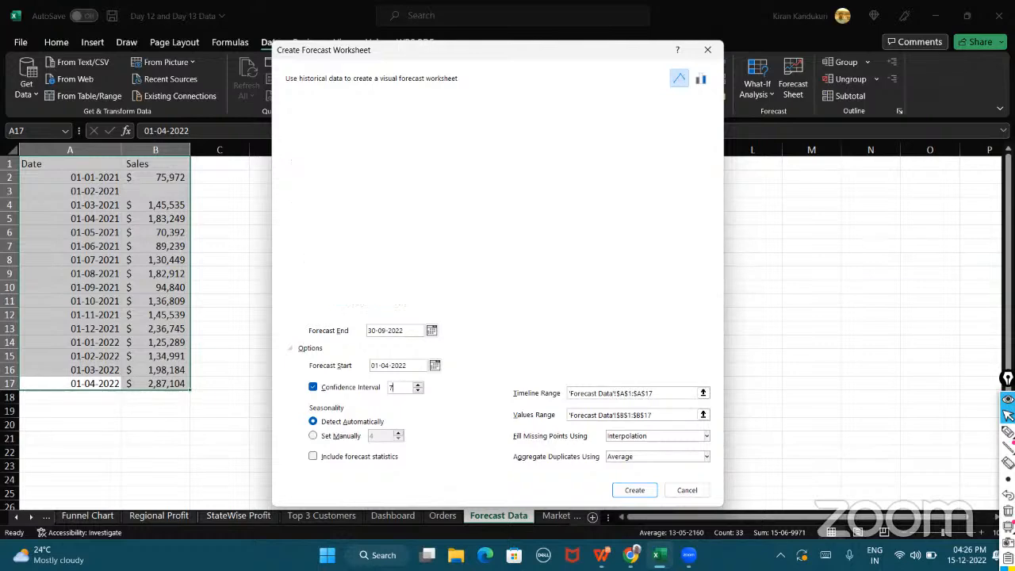
pyautogui.write('95')
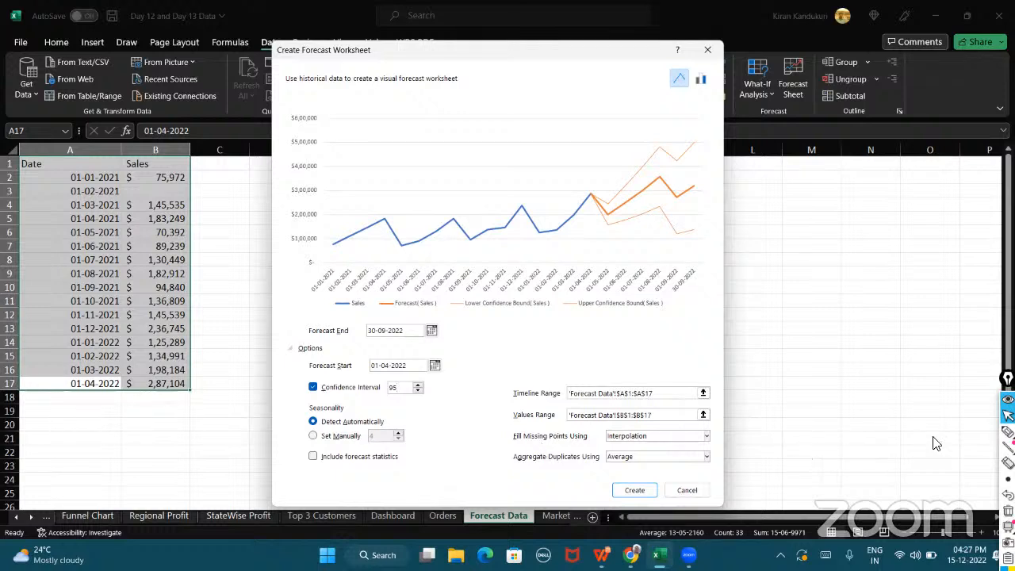
pyautogui.click(1007, 431)
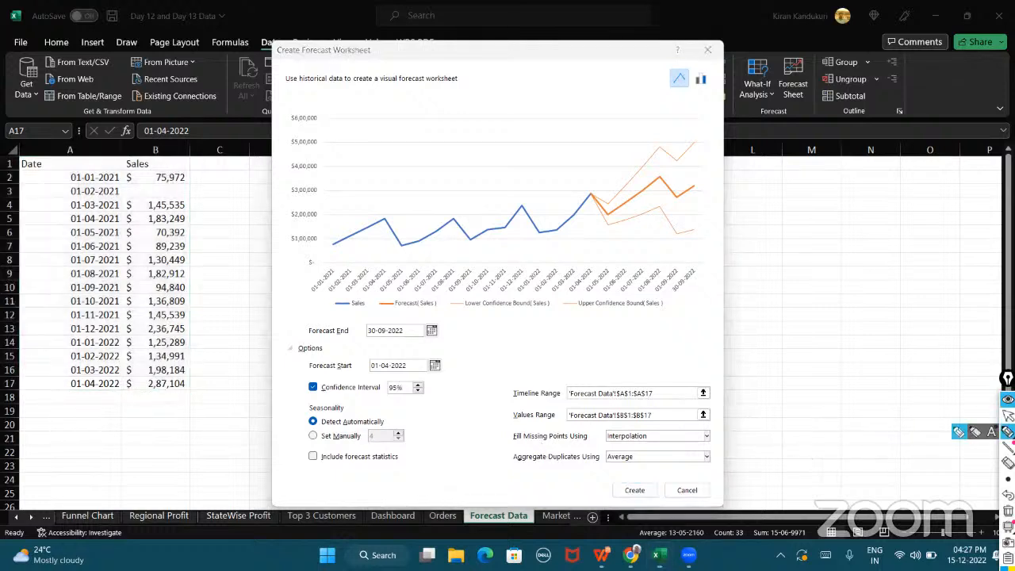
pyautogui.moveTo(674, 166)
pyautogui.mouseDown()
pyautogui.moveTo(699, 194)
pyautogui.moveTo(681, 226)
pyautogui.moveTo(730, 252)
pyautogui.moveTo(732, 217)
pyautogui.moveTo(886, 194)
pyautogui.mouseUp()
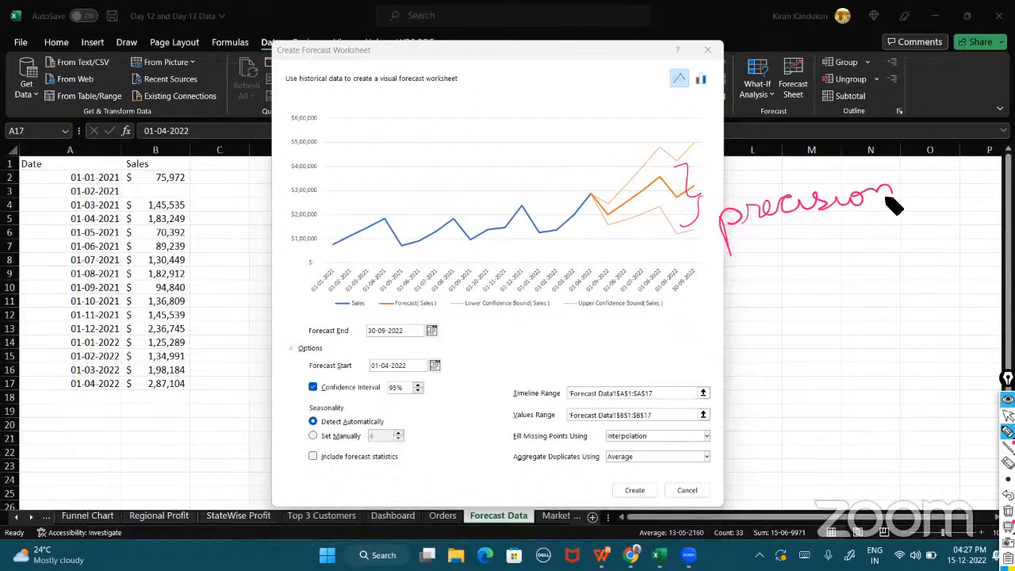
pyautogui.click(812, 180)
pyautogui.moveTo(779, 249)
pyautogui.mouseDown()
pyautogui.moveTo(802, 259)
pyautogui.moveTo(852, 254)
pyautogui.moveTo(886, 236)
pyautogui.mouseUp()
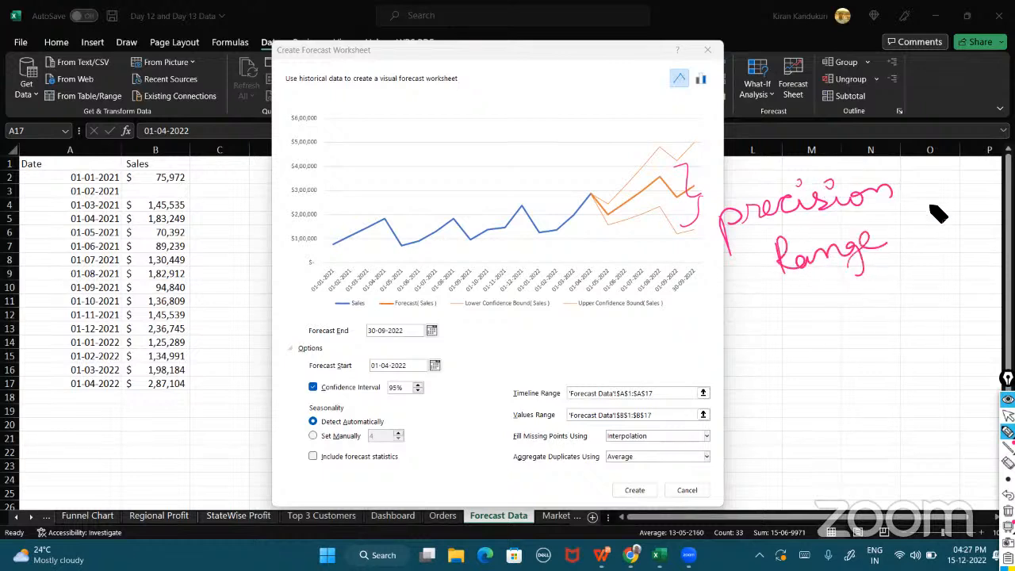
pyautogui.moveTo(349, 401); pyautogui.dragTo(432, 394)
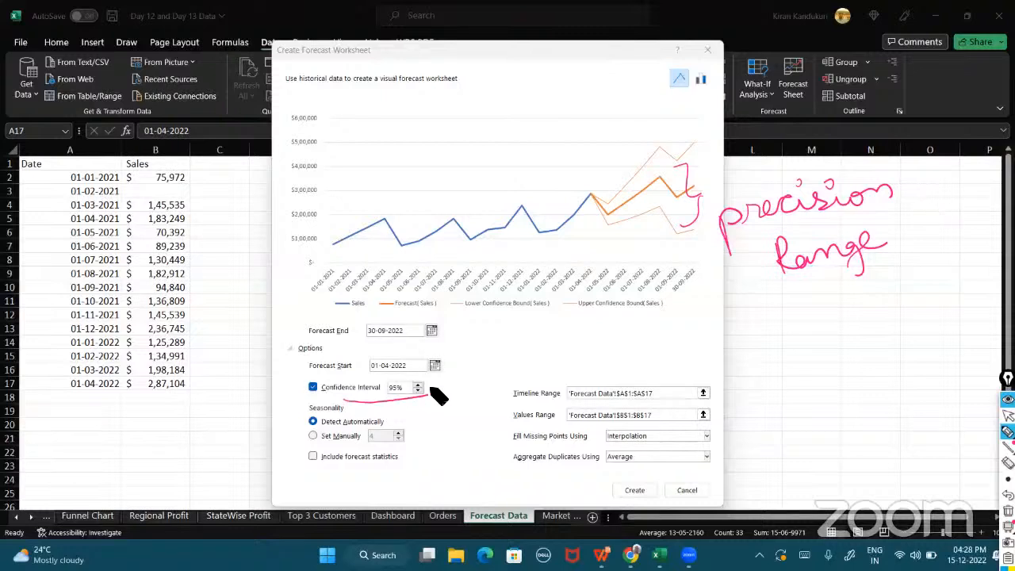
pyautogui.moveTo(512, 450)
pyautogui.mouseDown()
pyautogui.moveTo(715, 448)
pyautogui.moveTo(672, 428)
pyautogui.moveTo(547, 423)
pyautogui.moveTo(505, 444)
pyautogui.moveTo(699, 446)
pyautogui.mouseUp()
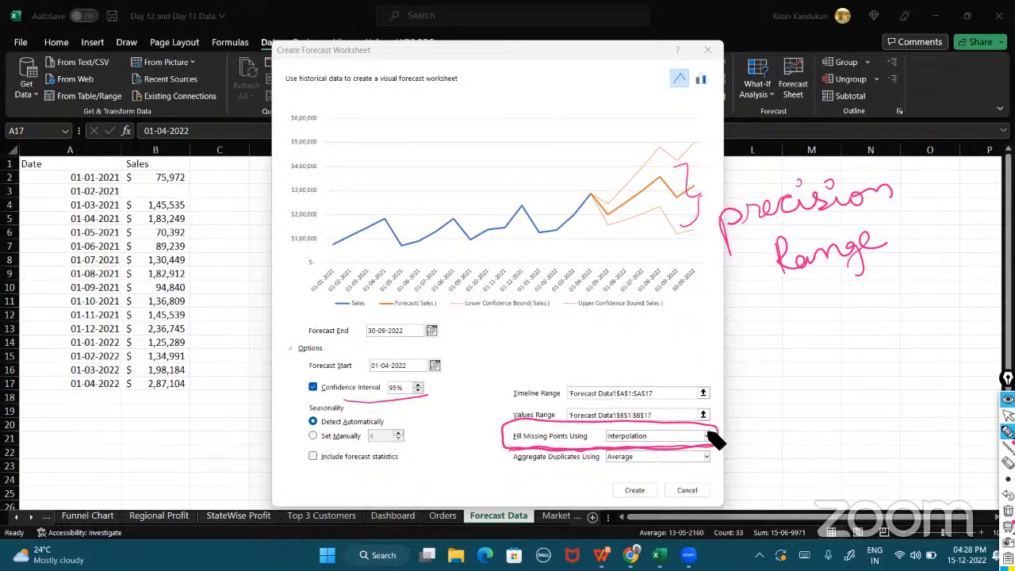
pyautogui.moveTo(195, 188)
pyautogui.mouseDown()
pyautogui.moveTo(159, 182)
pyautogui.moveTo(140, 203)
pyautogui.moveTo(199, 201)
pyautogui.moveTo(197, 187)
pyautogui.mouseUp()
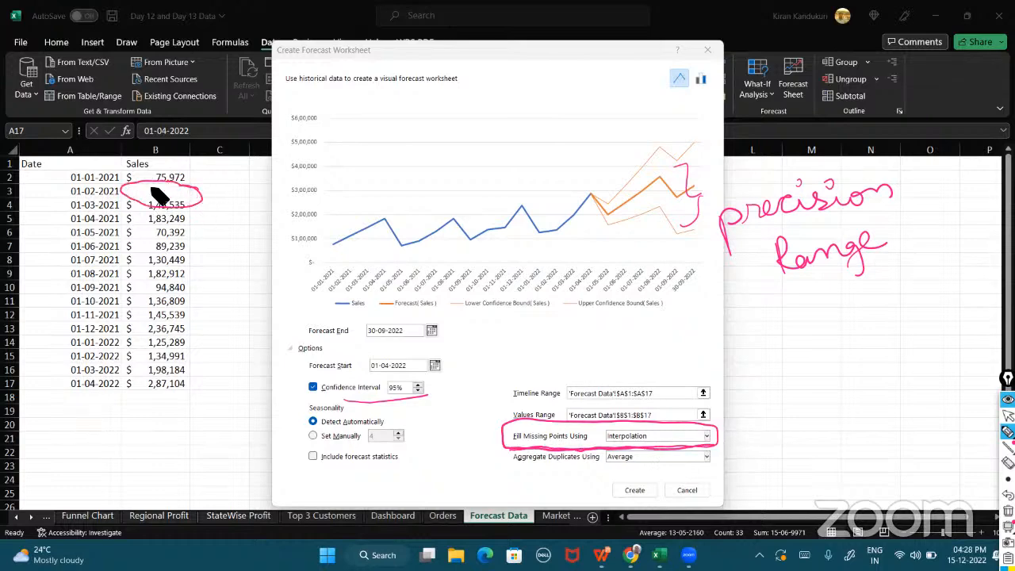
pyautogui.moveTo(341, 230); pyautogui.dragTo(342, 239)
pyautogui.moveTo(123, 181); pyautogui.dragTo(129, 390)
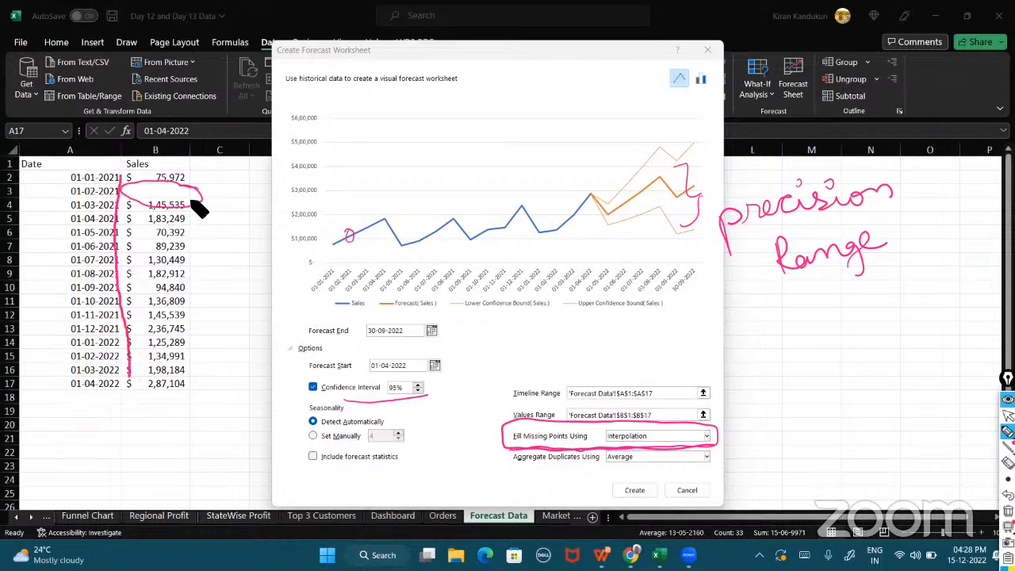
pyautogui.moveTo(201, 208); pyautogui.dragTo(219, 186)
pyautogui.moveTo(654, 437); pyautogui.dragTo(673, 430)
pyautogui.moveTo(333, 245); pyautogui.dragTo(329, 246)
pyautogui.moveTo(348, 237); pyautogui.dragTo(348, 235)
pyautogui.click(1008, 510)
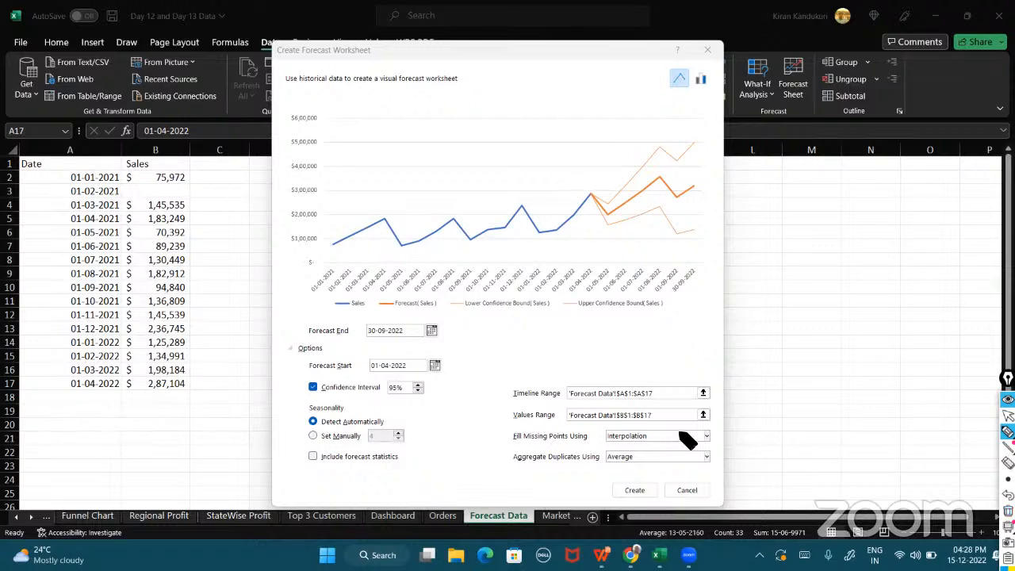
pyautogui.moveTo(611, 444); pyautogui.dragTo(646, 445)
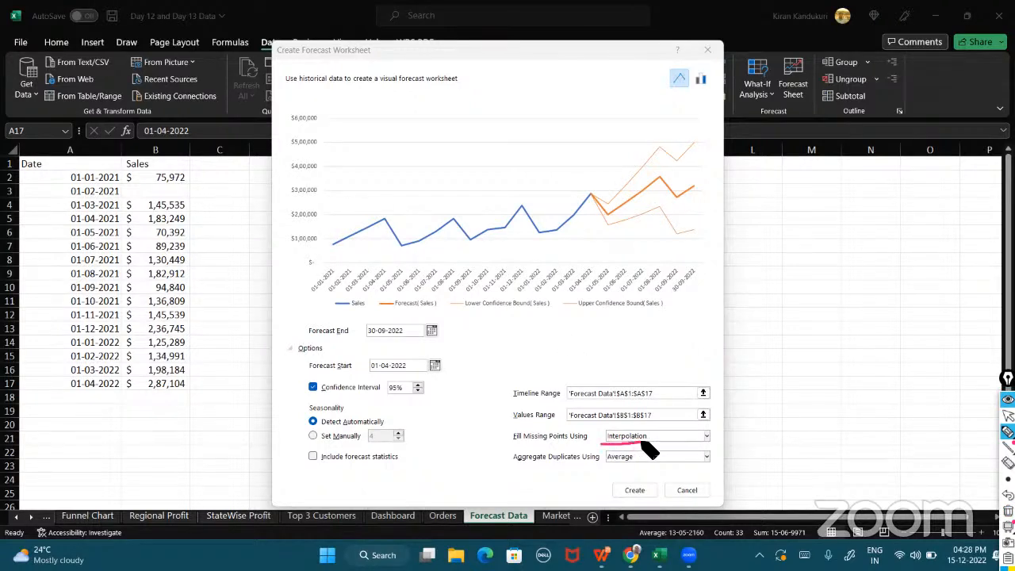
# Set Fill Missing Points Using to Zeros.
pyautogui.click(1008, 415)
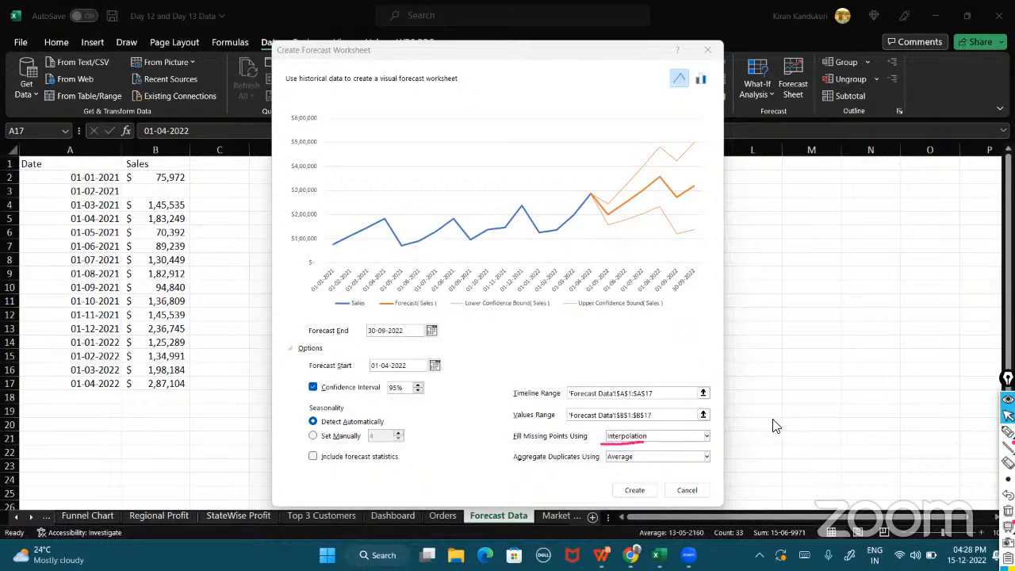
pyautogui.click(704, 438)
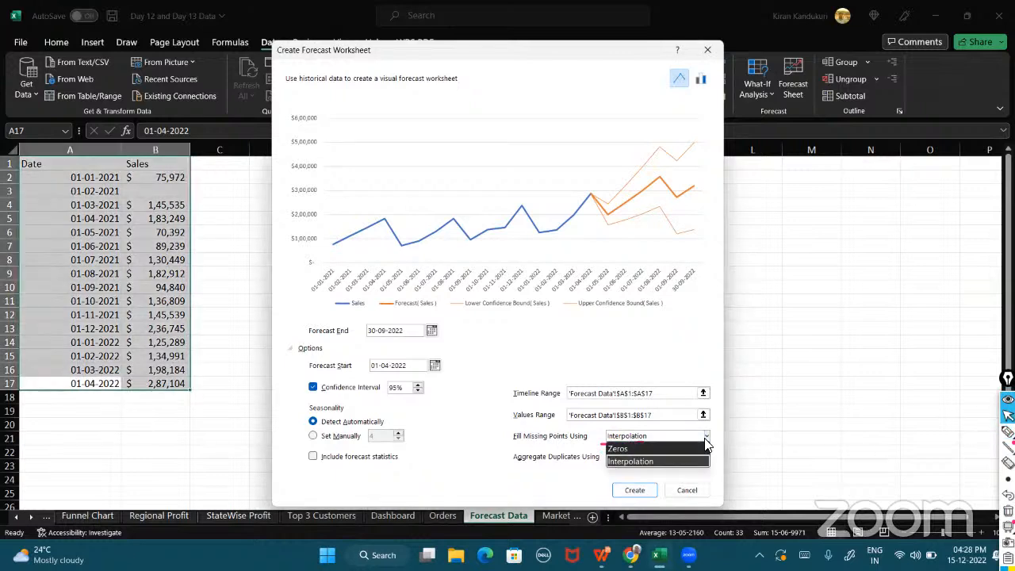
pyautogui.click(646, 450)
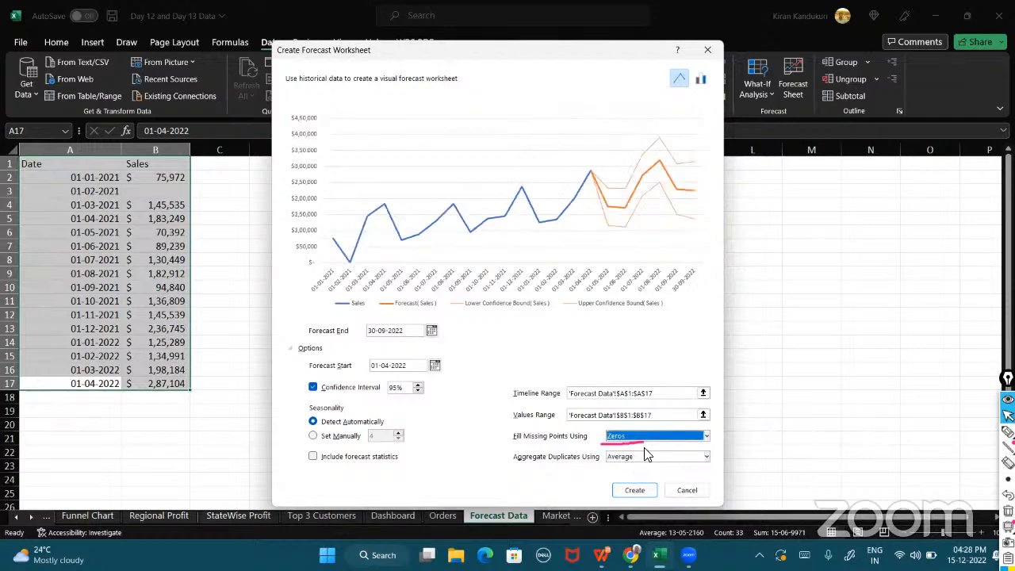
pyautogui.click(1007, 432)
pyautogui.moveTo(597, 443); pyautogui.dragTo(627, 446)
pyautogui.moveTo(363, 265)
pyautogui.mouseDown()
pyautogui.moveTo(355, 251)
pyautogui.moveTo(351, 267)
pyautogui.mouseUp()
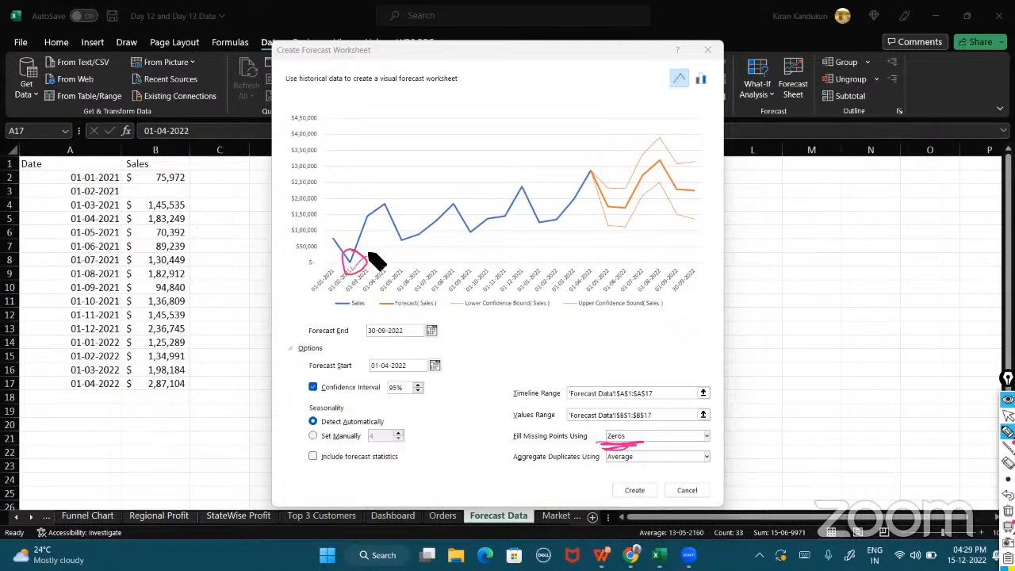
pyautogui.moveTo(180, 190); pyautogui.dragTo(210, 173)
pyautogui.moveTo(593, 447); pyautogui.dragTo(649, 450)
pyautogui.click(1008, 510)
# Switch Fill Missing Points Using back to Interpolation.
pyautogui.click(1008, 416)
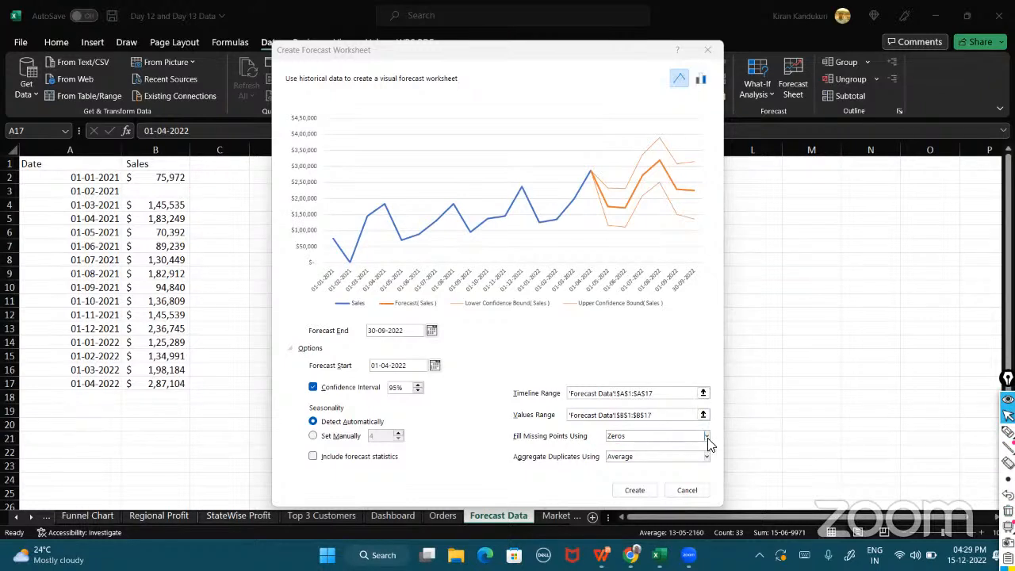
pyautogui.click(705, 436)
pyautogui.click(649, 460)
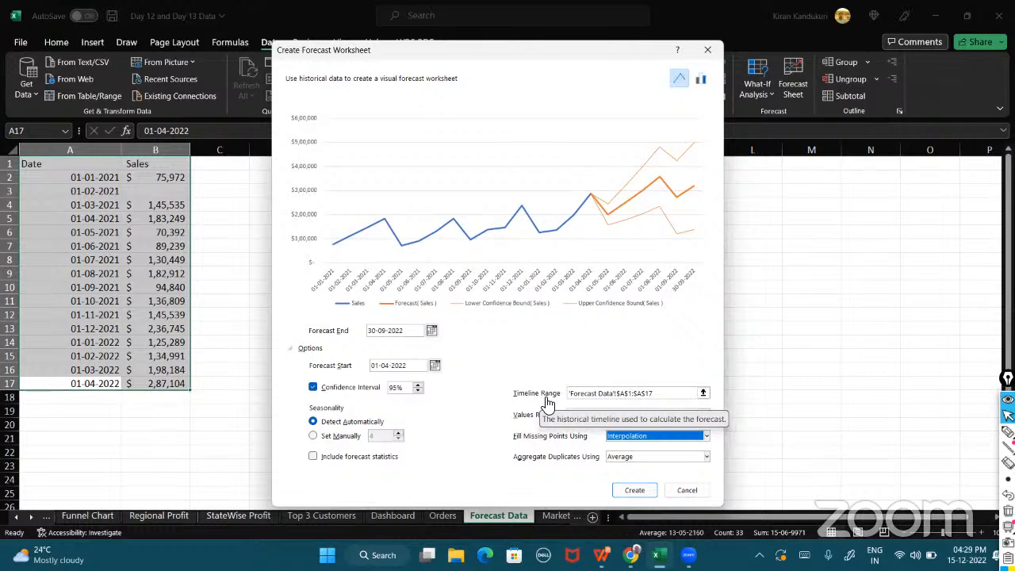
pyautogui.hotkey('ctrl', 'shift', '3')
pyautogui.moveTo(504, 407)
pyautogui.mouseDown()
pyautogui.moveTo(658, 407)
pyautogui.moveTo(715, 375)
pyautogui.moveTo(526, 369)
pyautogui.moveTo(531, 403)
pyautogui.moveTo(708, 400)
pyautogui.mouseUp()
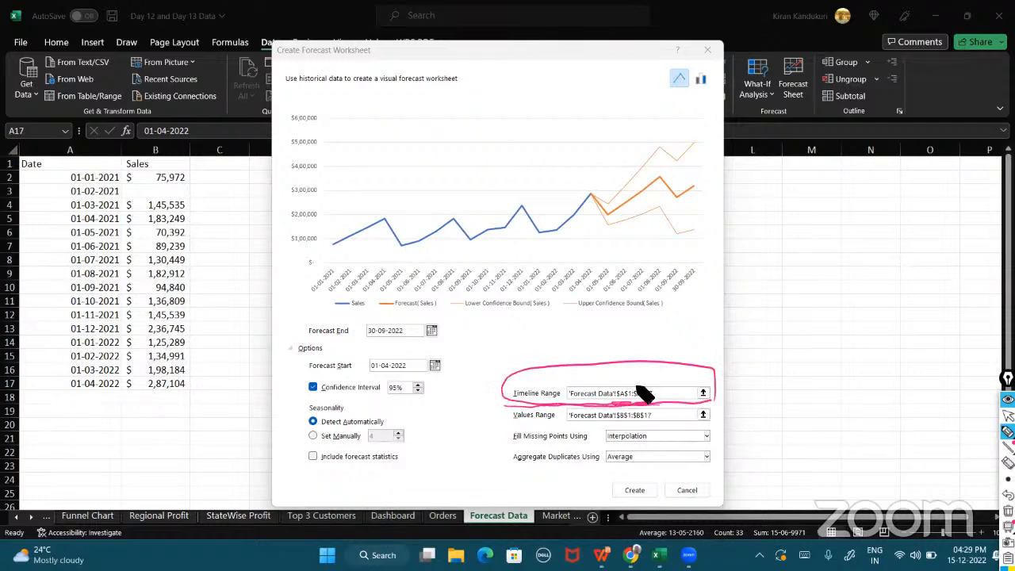
pyautogui.moveTo(83, 135); pyautogui.dragTo(83, 155)
pyautogui.moveTo(14, 389); pyautogui.dragTo(119, 389)
pyautogui.moveTo(508, 428)
pyautogui.mouseDown()
pyautogui.moveTo(663, 425)
pyautogui.moveTo(614, 425)
pyautogui.moveTo(652, 428)
pyautogui.mouseUp()
pyautogui.moveTo(208, 150)
pyautogui.mouseDown()
pyautogui.moveTo(165, 149)
pyautogui.moveTo(119, 242)
pyautogui.moveTo(121, 402)
pyautogui.moveTo(210, 358)
pyautogui.moveTo(200, 156)
pyautogui.mouseUp()
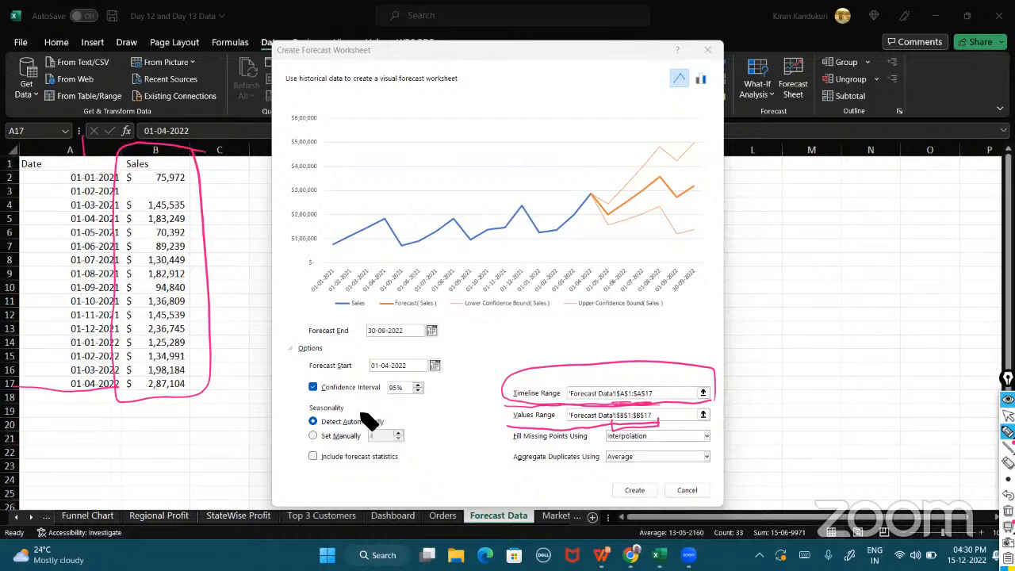
pyautogui.moveTo(348, 405); pyautogui.dragTo(369, 394)
pyautogui.moveTo(337, 438)
pyautogui.mouseDown()
pyautogui.moveTo(397, 424)
pyautogui.moveTo(310, 426)
pyautogui.moveTo(363, 438)
pyautogui.mouseUp()
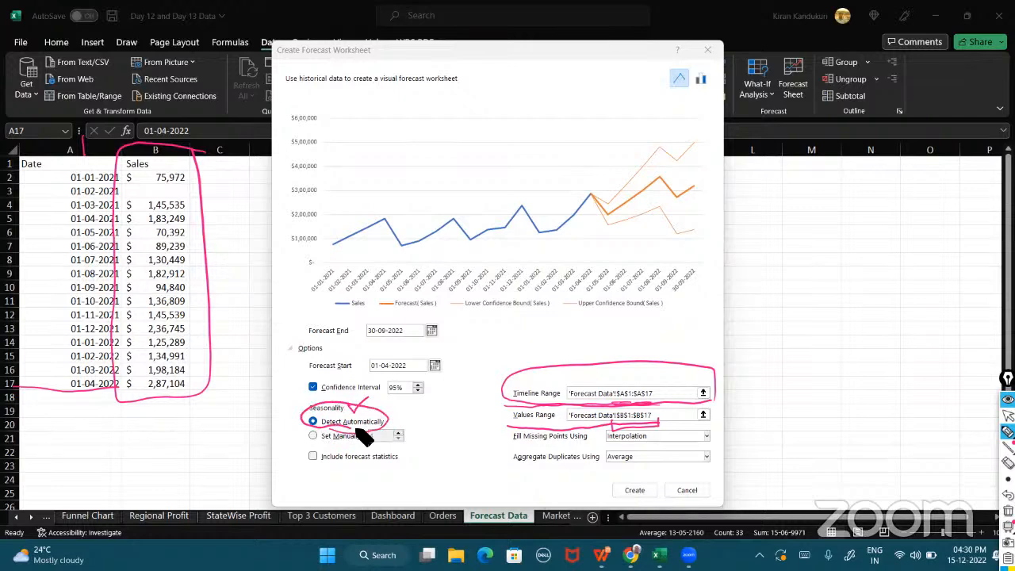
pyautogui.moveTo(305, 445); pyautogui.dragTo(421, 435)
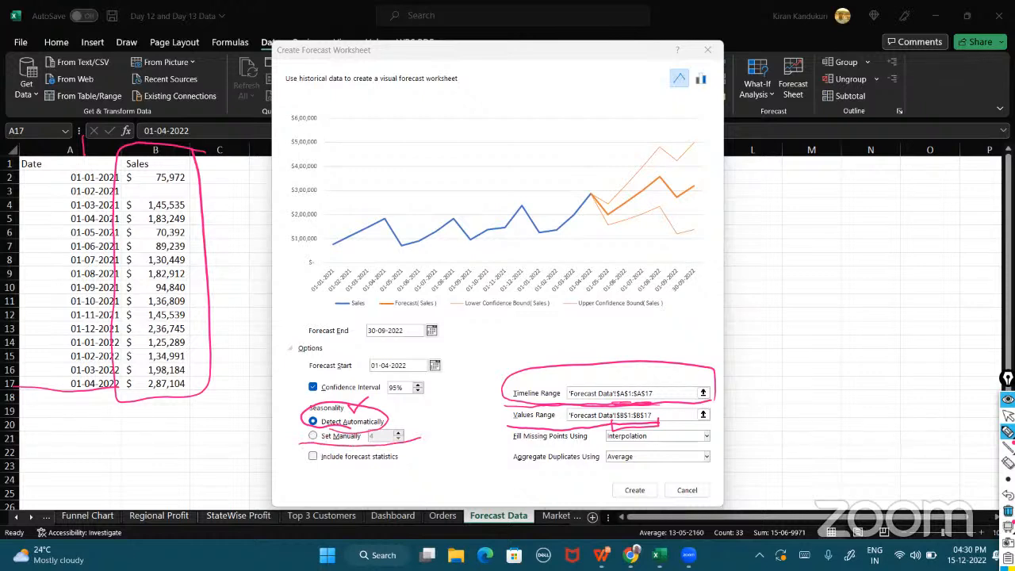
pyautogui.click(1007, 511)
pyautogui.click(1008, 415)
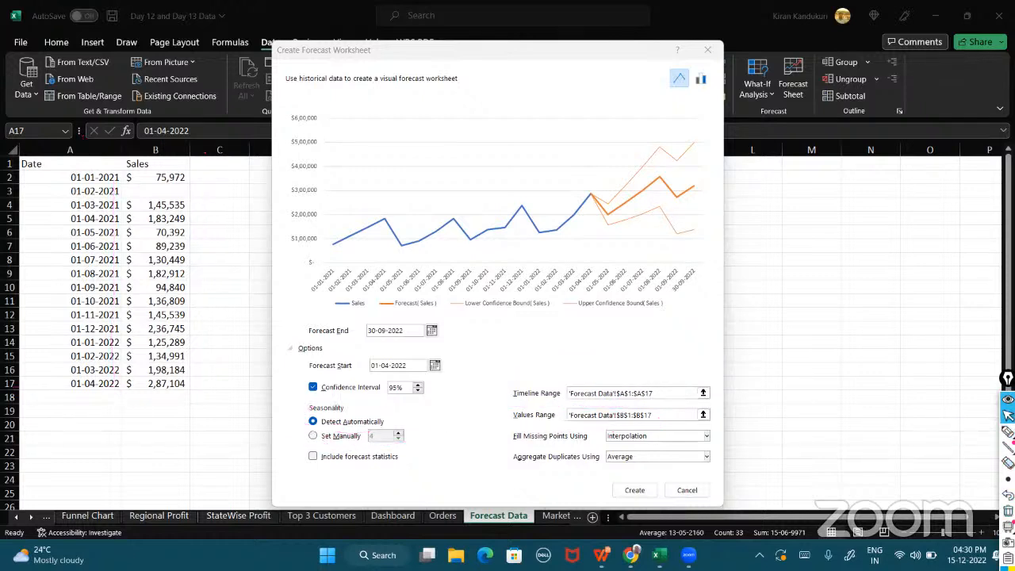
pyautogui.click(708, 241)
pyautogui.click(734, 238)
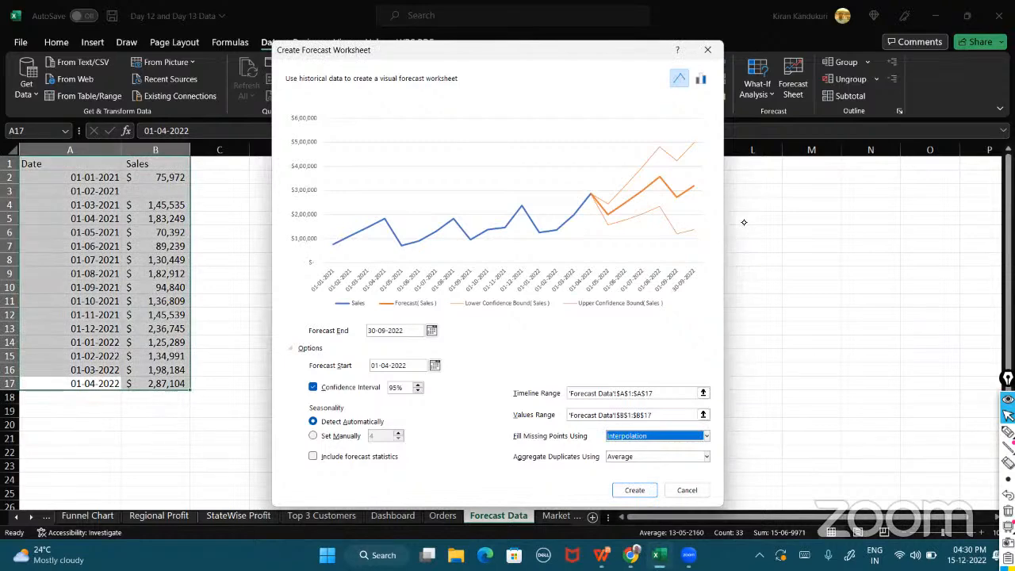
pyautogui.click(1008, 432)
pyautogui.moveTo(712, 252)
pyautogui.mouseDown()
pyautogui.moveTo(740, 241)
pyautogui.moveTo(729, 255)
pyautogui.moveTo(864, 375)
pyautogui.moveTo(987, 374)
pyautogui.moveTo(958, 384)
pyautogui.mouseUp()
pyautogui.moveTo(743, 306); pyautogui.dragTo(779, 263)
pyautogui.moveTo(797, 317)
pyautogui.mouseDown()
pyautogui.moveTo(863, 267)
pyautogui.moveTo(912, 293)
pyautogui.moveTo(960, 344)
pyautogui.moveTo(991, 267)
pyautogui.mouseUp()
pyautogui.moveTo(773, 203); pyautogui.dragTo(791, 406)
pyautogui.moveTo(846, 180); pyautogui.dragTo(852, 387)
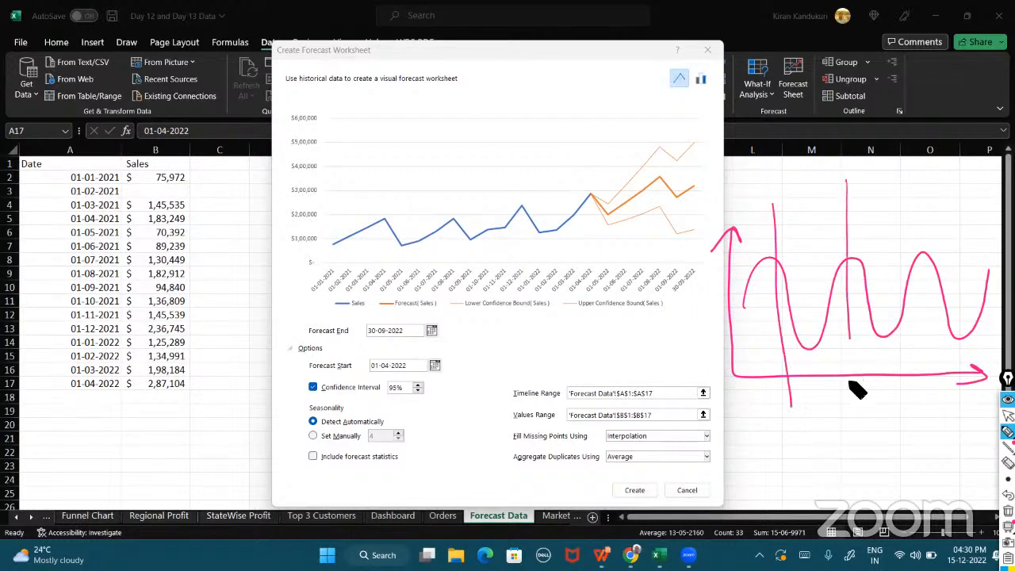
pyautogui.moveTo(920, 184); pyautogui.dragTo(931, 401)
pyautogui.moveTo(983, 187); pyautogui.dragTo(989, 395)
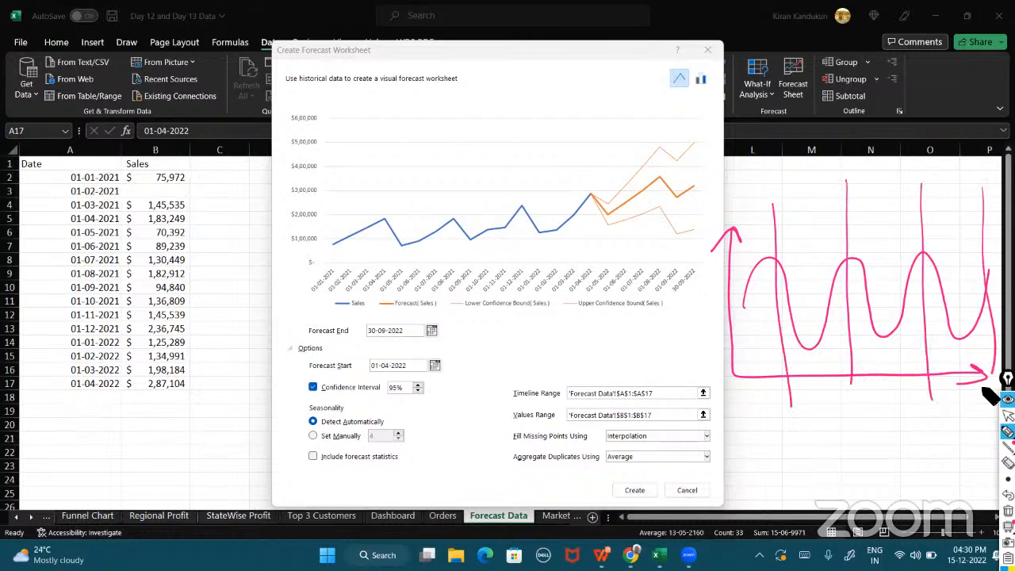
pyautogui.moveTo(781, 285)
pyautogui.mouseDown()
pyautogui.moveTo(856, 277)
pyautogui.moveTo(922, 294)
pyautogui.moveTo(982, 326)
pyautogui.moveTo(988, 252)
pyautogui.mouseUp()
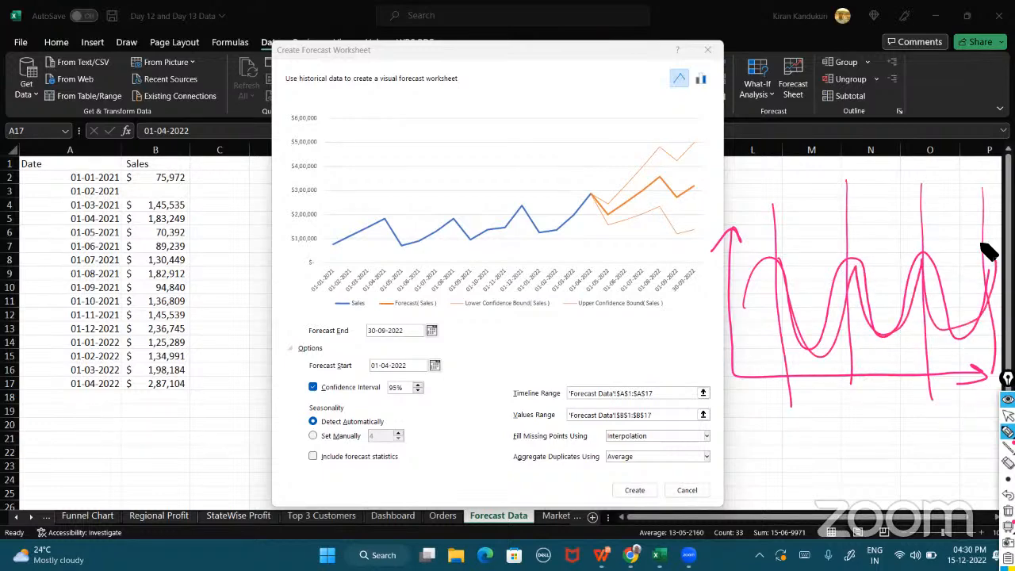
pyautogui.moveTo(763, 425)
pyautogui.mouseDown()
pyautogui.moveTo(804, 452)
pyautogui.moveTo(923, 434)
pyautogui.moveTo(935, 409)
pyautogui.mouseUp()
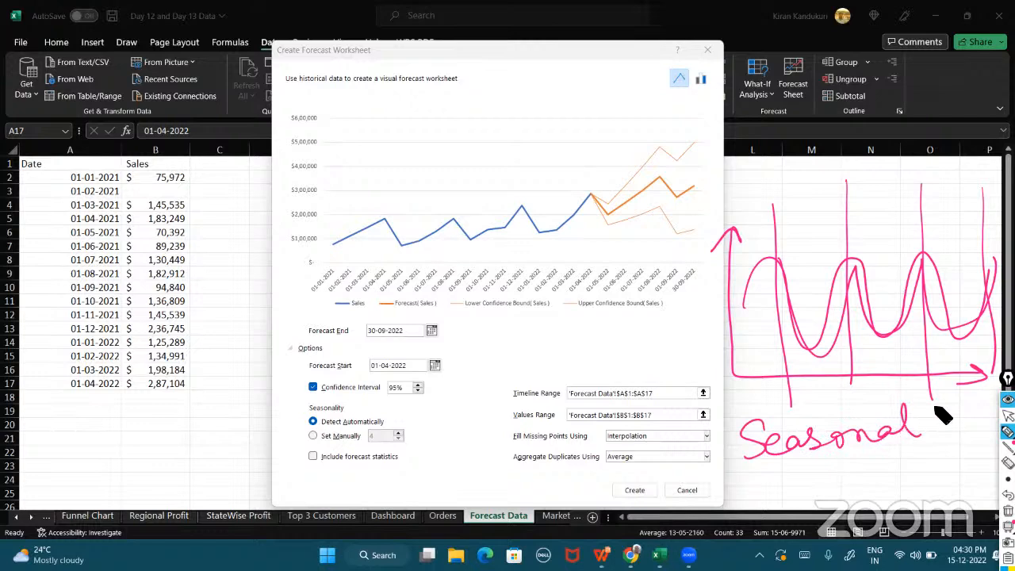
pyautogui.click(1008, 416)
pyautogui.click(1007, 511)
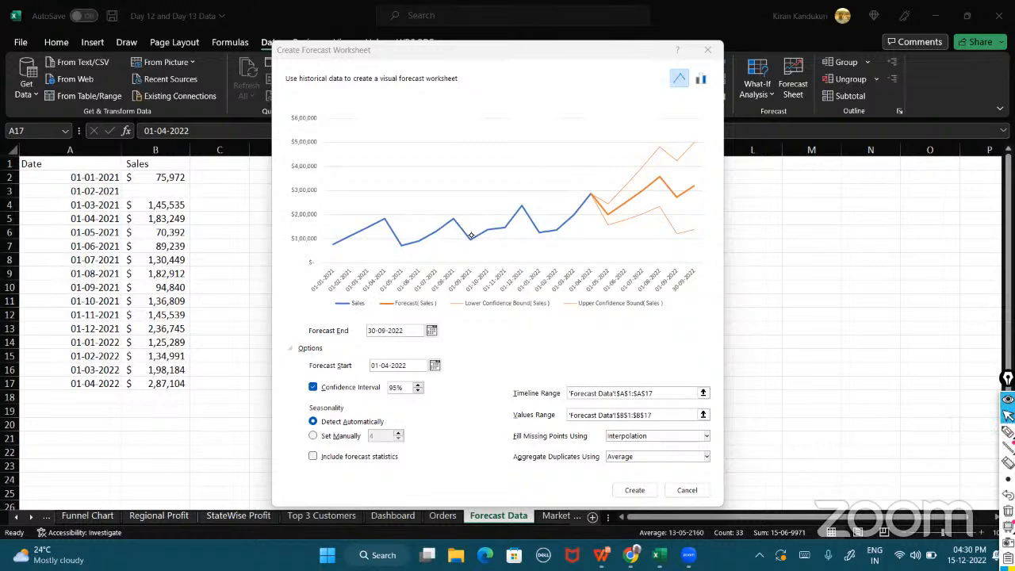
pyautogui.click(335, 251)
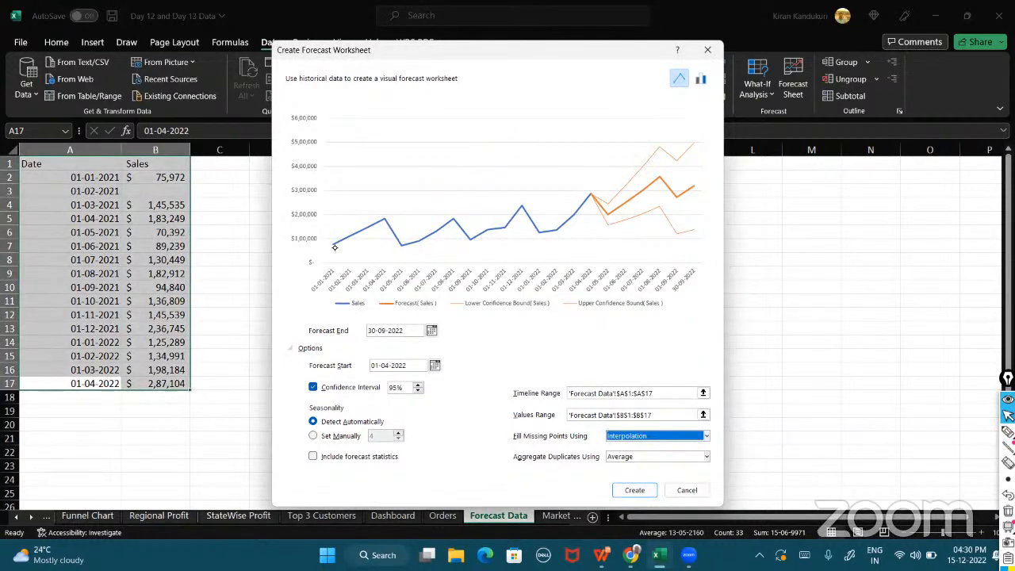
pyautogui.click(1008, 431)
pyautogui.moveTo(339, 241)
pyautogui.mouseDown()
pyautogui.moveTo(324, 251)
pyautogui.moveTo(381, 219)
pyautogui.moveTo(403, 245)
pyautogui.mouseUp()
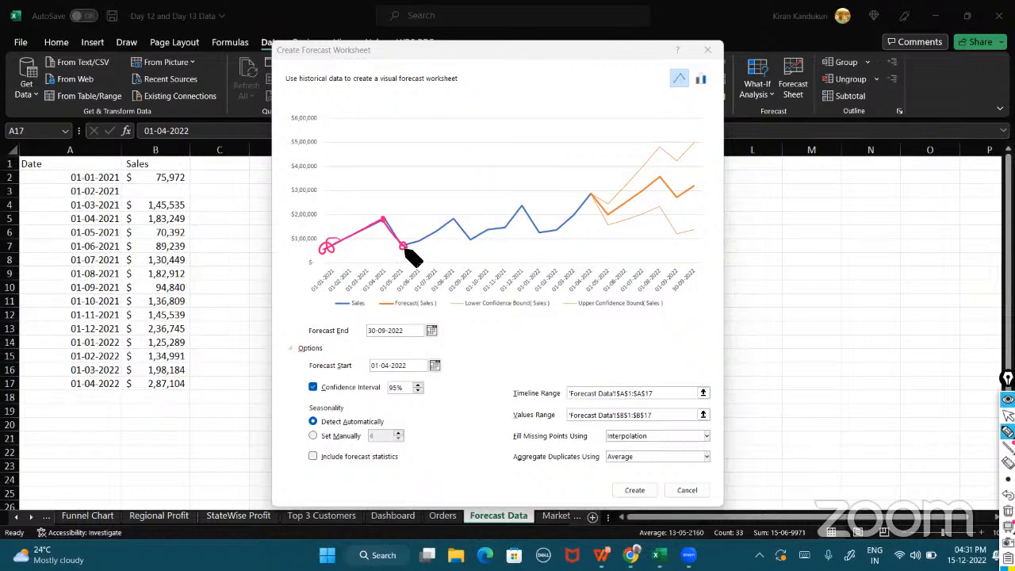
pyautogui.moveTo(403, 247)
pyautogui.mouseDown()
pyautogui.moveTo(452, 218)
pyautogui.moveTo(471, 240)
pyautogui.moveTo(519, 207)
pyautogui.moveTo(541, 232)
pyautogui.moveTo(591, 198)
pyautogui.moveTo(612, 211)
pyautogui.moveTo(678, 185)
pyautogui.mouseUp()
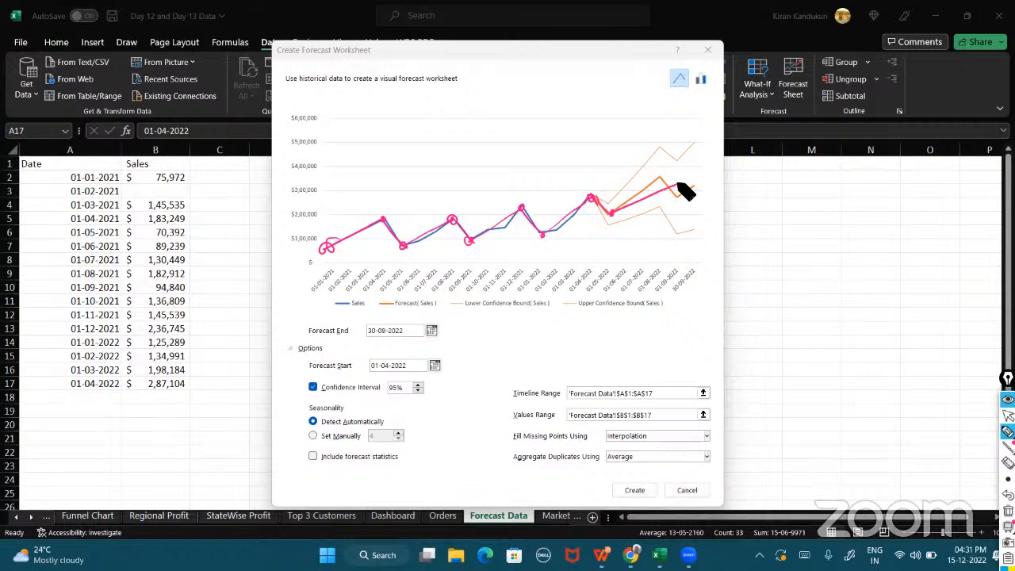
pyautogui.click(1008, 511)
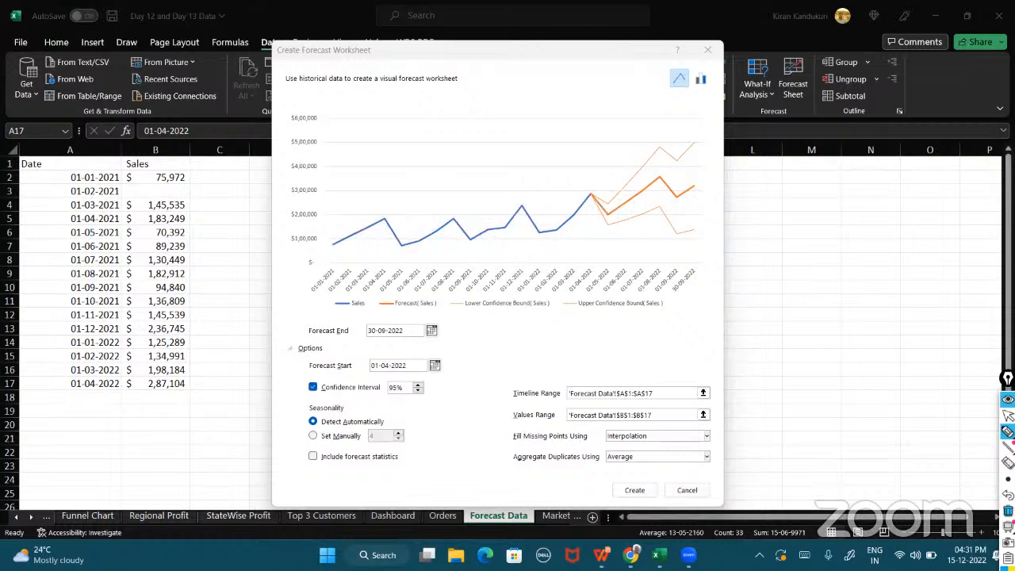
pyautogui.moveTo(736, 211)
pyautogui.mouseDown()
pyautogui.moveTo(747, 205)
pyautogui.moveTo(751, 266)
pyautogui.moveTo(977, 367)
pyautogui.moveTo(982, 354)
pyautogui.mouseUp()
pyautogui.moveTo(770, 168)
pyautogui.mouseDown()
pyautogui.moveTo(827, 190)
pyautogui.moveTo(888, 157)
pyautogui.moveTo(909, 174)
pyautogui.mouseUp()
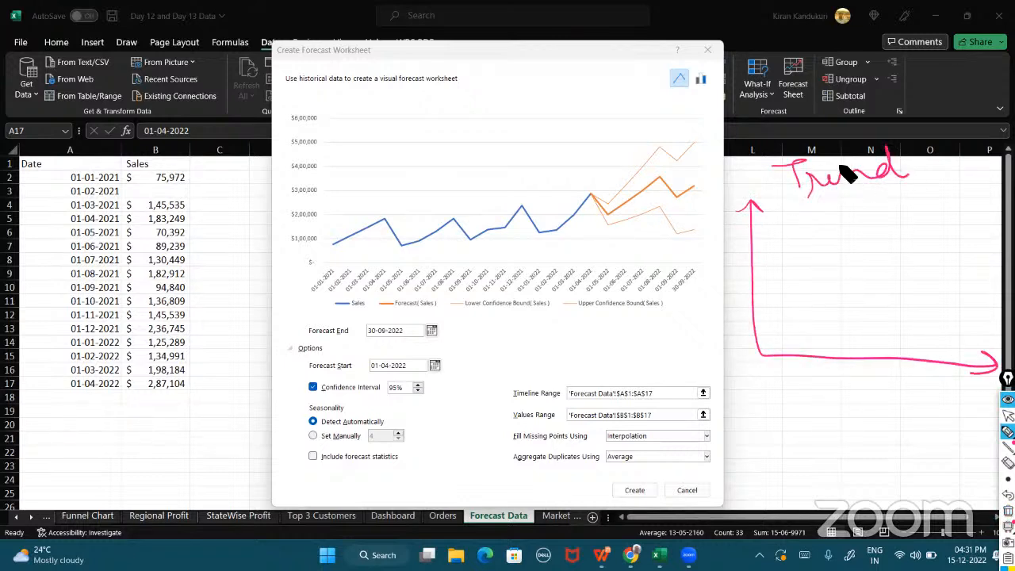
pyautogui.moveTo(773, 293)
pyautogui.mouseDown()
pyautogui.moveTo(912, 224)
pyautogui.moveTo(958, 190)
pyautogui.moveTo(965, 168)
pyautogui.mouseUp()
pyautogui.moveTo(770, 301)
pyautogui.mouseDown()
pyautogui.moveTo(995, 211)
pyautogui.moveTo(984, 231)
pyautogui.mouseUp()
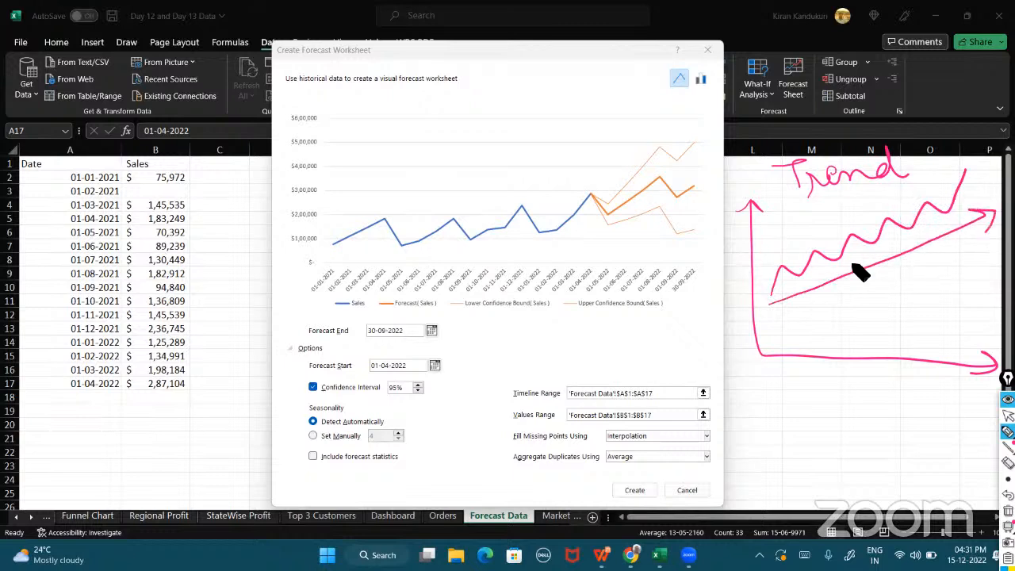
pyautogui.moveTo(345, 264); pyautogui.dragTo(600, 214)
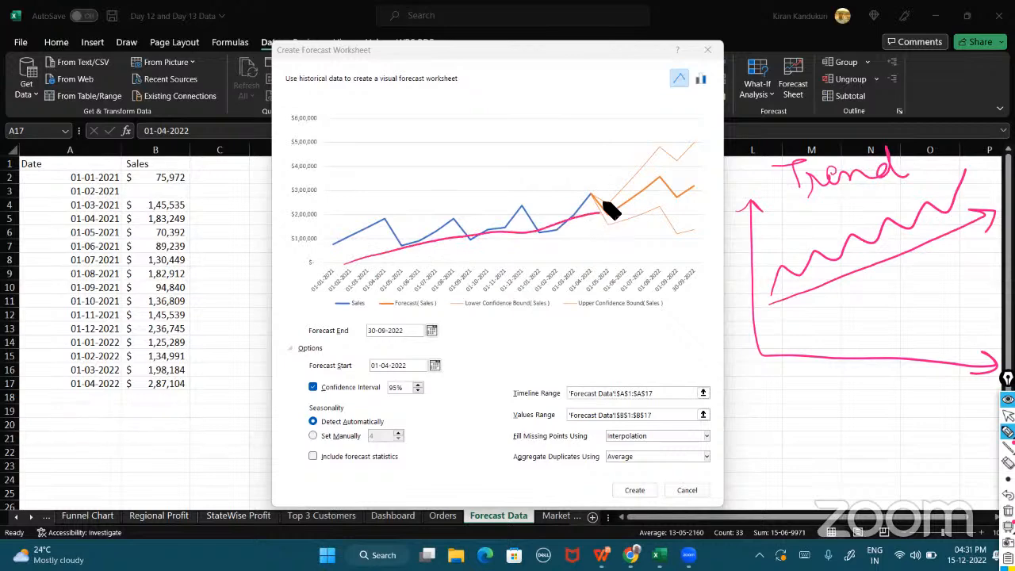
pyautogui.moveTo(768, 226)
pyautogui.mouseDown()
pyautogui.moveTo(816, 224)
pyautogui.moveTo(854, 204)
pyautogui.moveTo(888, 204)
pyautogui.moveTo(908, 186)
pyautogui.mouseUp()
pyautogui.moveTo(812, 296)
pyautogui.mouseDown()
pyautogui.moveTo(863, 306)
pyautogui.moveTo(928, 290)
pyautogui.moveTo(997, 292)
pyautogui.mouseUp()
pyautogui.moveTo(802, 309)
pyautogui.mouseDown()
pyautogui.moveTo(986, 302)
pyautogui.moveTo(980, 309)
pyautogui.mouseUp()
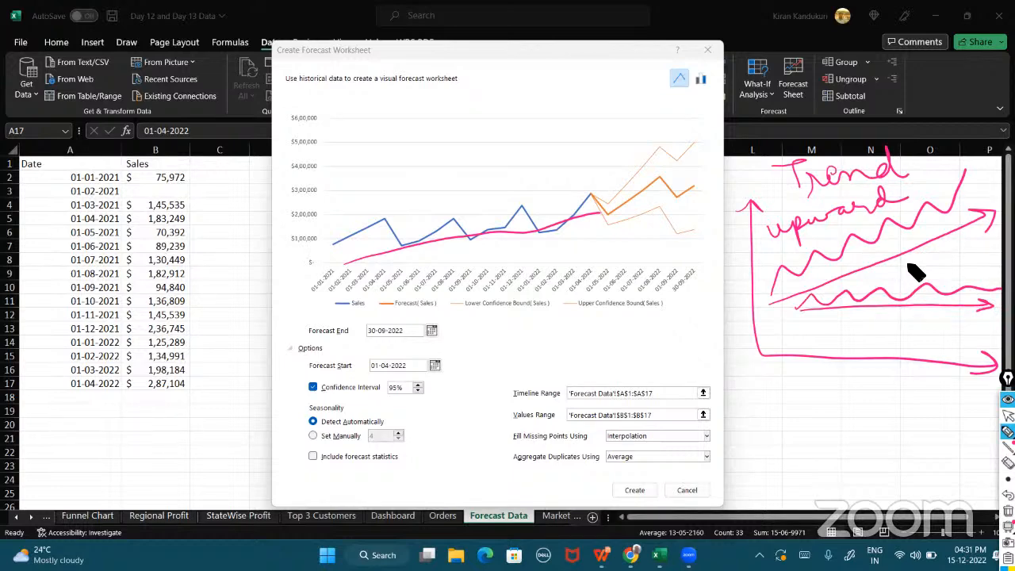
pyautogui.moveTo(891, 273)
pyautogui.mouseDown()
pyautogui.moveTo(956, 265)
pyautogui.moveTo(978, 276)
pyautogui.moveTo(999, 267)
pyautogui.moveTo(967, 262)
pyautogui.mouseUp()
pyautogui.moveTo(793, 322)
pyautogui.mouseDown()
pyautogui.moveTo(816, 340)
pyautogui.moveTo(889, 357)
pyautogui.moveTo(991, 418)
pyautogui.mouseUp()
pyautogui.moveTo(811, 343)
pyautogui.mouseDown()
pyautogui.moveTo(922, 433)
pyautogui.moveTo(894, 433)
pyautogui.mouseUp()
pyautogui.moveTo(793, 458)
pyautogui.mouseDown()
pyautogui.moveTo(785, 478)
pyautogui.moveTo(948, 438)
pyautogui.moveTo(953, 421)
pyautogui.mouseUp()
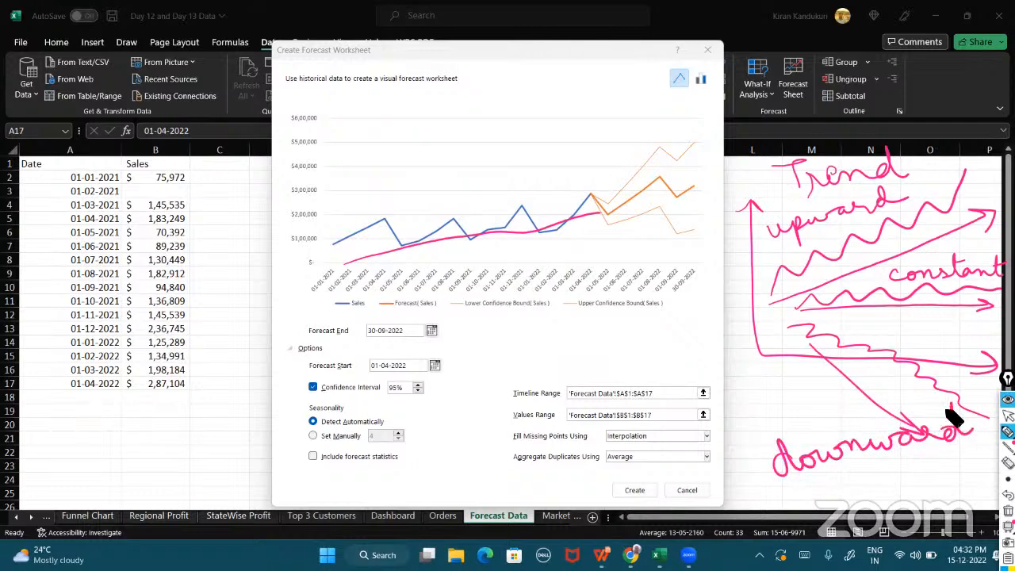
# Switch the forecast preview from a line chart to a column chart.
pyautogui.click(1008, 511)
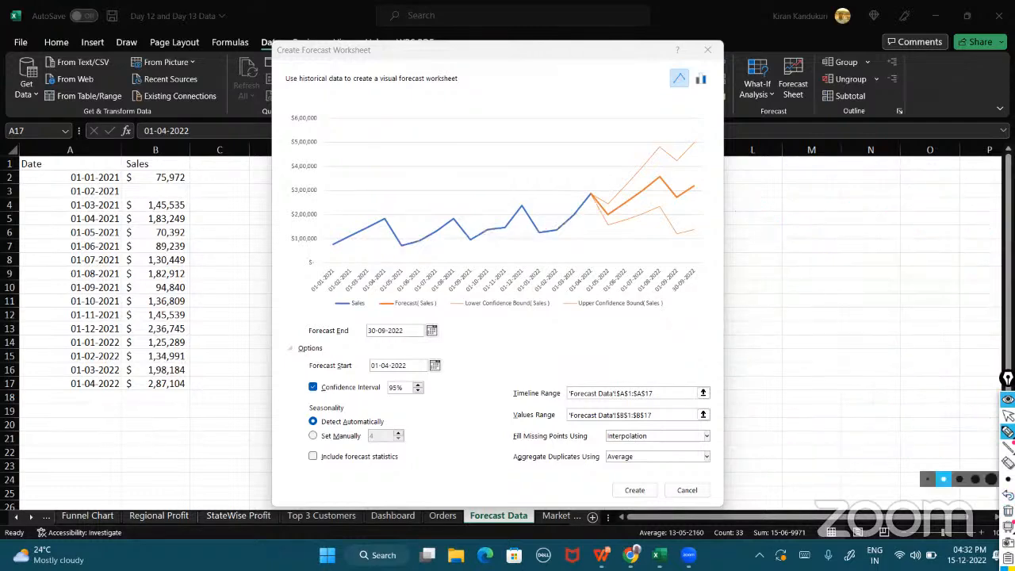
pyautogui.click(1008, 415)
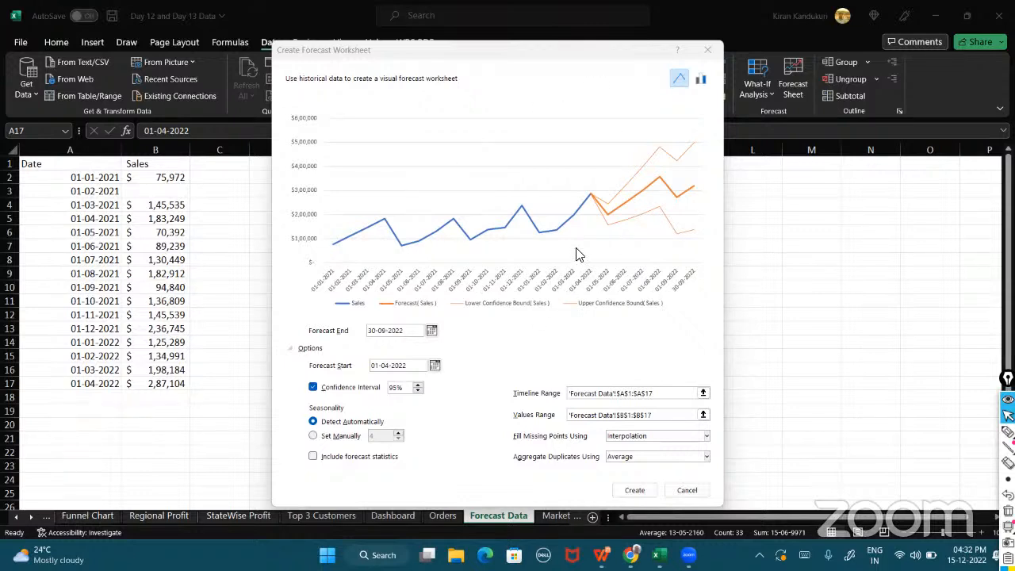
pyautogui.click(700, 81)
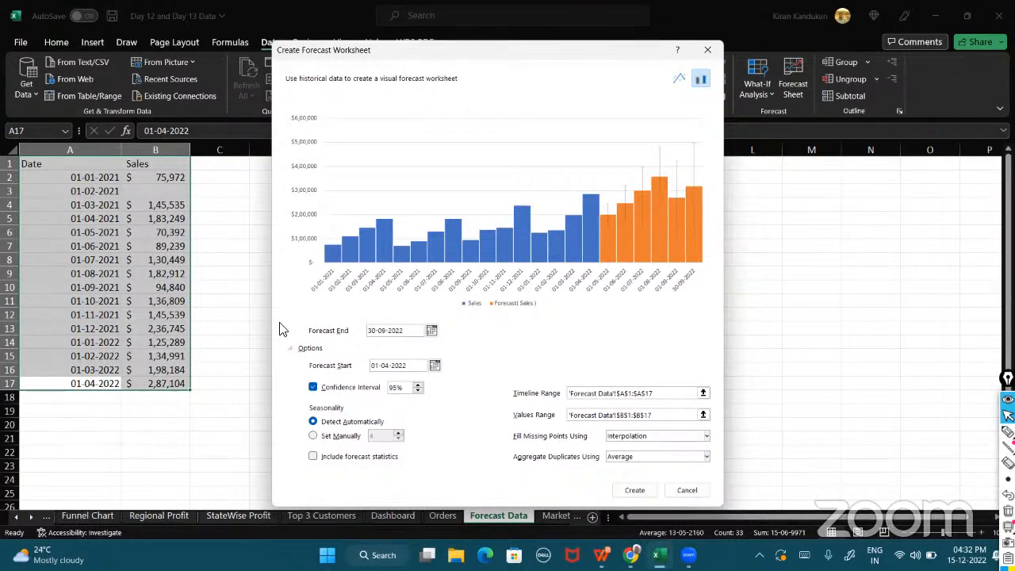
pyautogui.click(1006, 430)
pyautogui.moveTo(529, 313)
pyautogui.mouseDown()
pyautogui.moveTo(378, 306)
pyautogui.moveTo(277, 442)
pyautogui.moveTo(446, 503)
pyautogui.moveTo(670, 485)
pyautogui.moveTo(584, 323)
pyautogui.moveTo(456, 350)
pyautogui.moveTo(494, 311)
pyautogui.mouseUp()
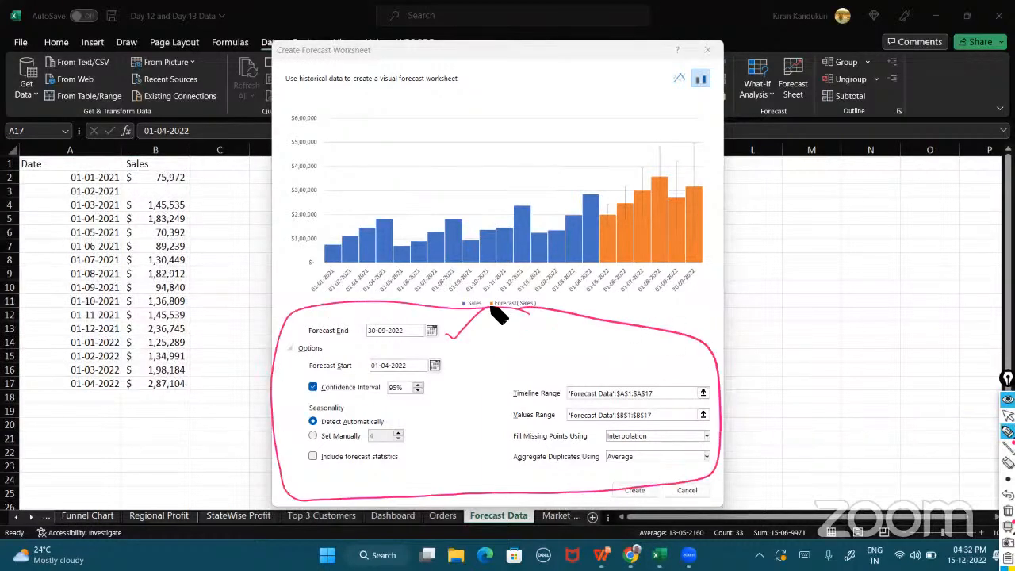
pyautogui.moveTo(449, 361); pyautogui.dragTo(484, 350)
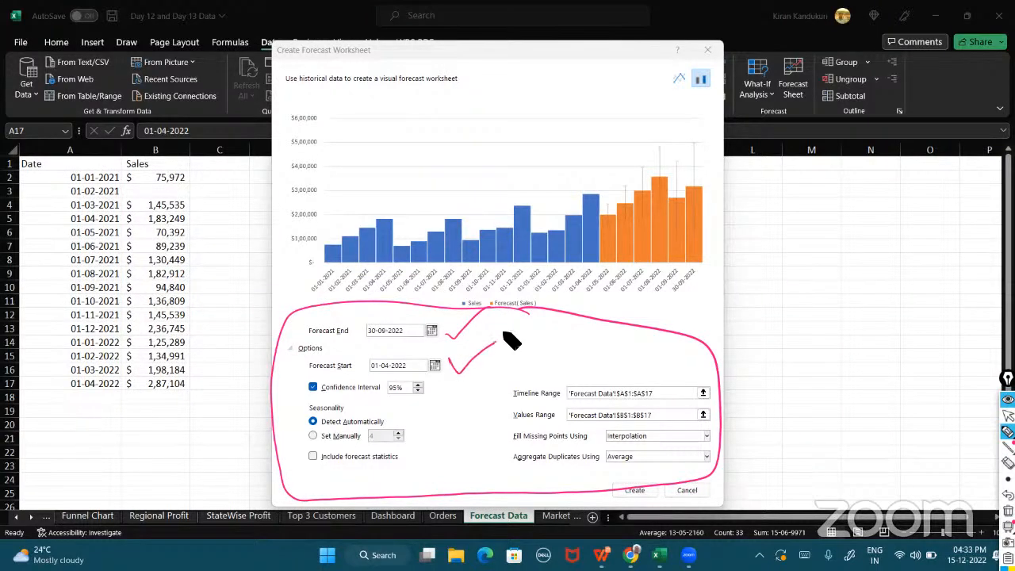
pyautogui.moveTo(367, 402); pyautogui.dragTo(437, 398)
pyautogui.moveTo(385, 418); pyautogui.dragTo(413, 397)
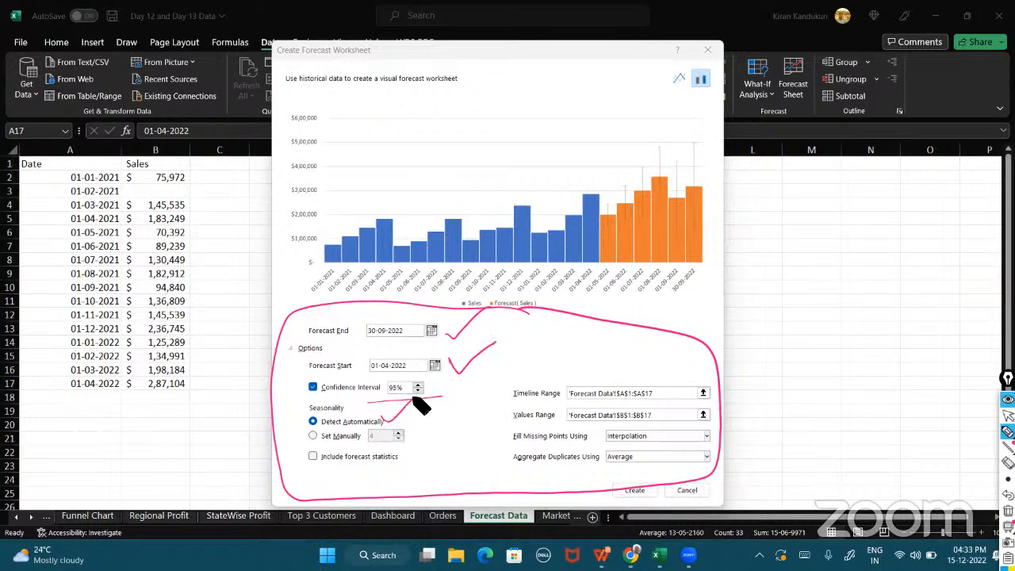
pyautogui.moveTo(507, 385)
pyautogui.mouseDown()
pyautogui.moveTo(497, 436)
pyautogui.moveTo(507, 449)
pyautogui.mouseUp()
pyautogui.moveTo(326, 256)
pyautogui.mouseDown()
pyautogui.moveTo(383, 219)
pyautogui.moveTo(401, 249)
pyautogui.moveTo(458, 222)
pyautogui.moveTo(474, 252)
pyautogui.moveTo(524, 209)
pyautogui.moveTo(602, 222)
pyautogui.moveTo(655, 181)
pyautogui.moveTo(680, 213)
pyautogui.moveTo(713, 189)
pyautogui.mouseUp()
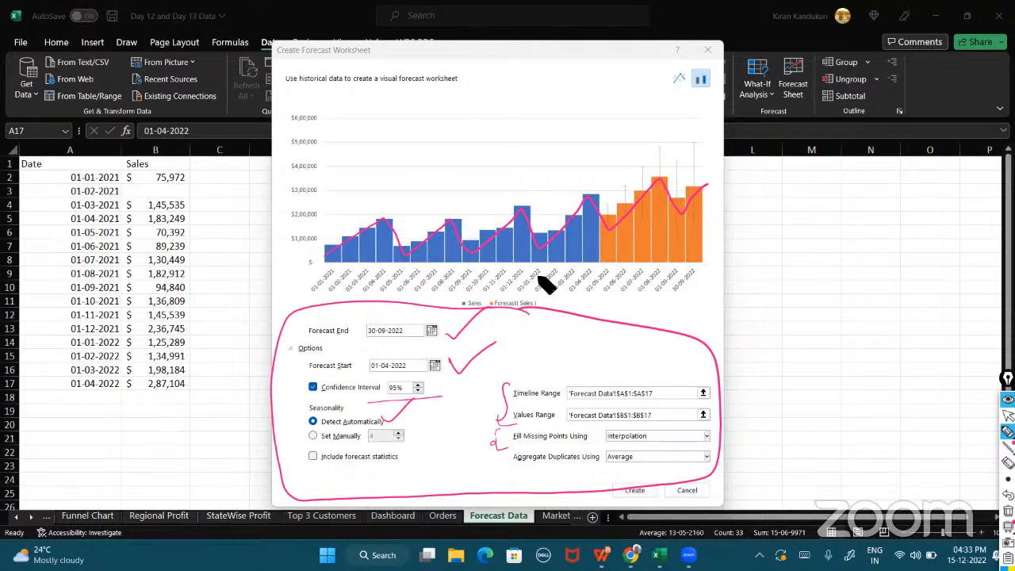
pyautogui.moveTo(468, 297); pyautogui.dragTo(471, 316)
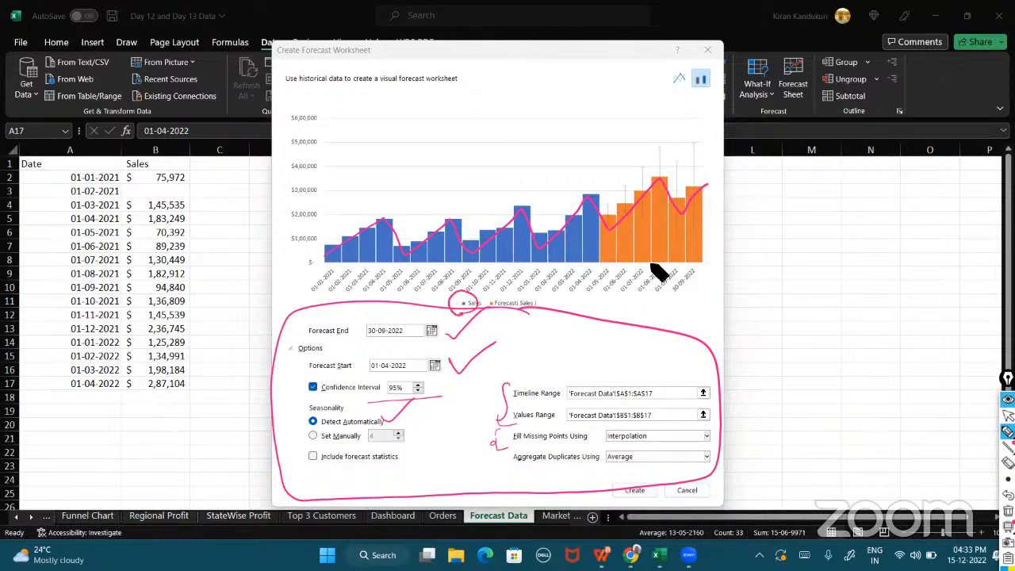
pyautogui.moveTo(538, 301); pyautogui.dragTo(524, 313)
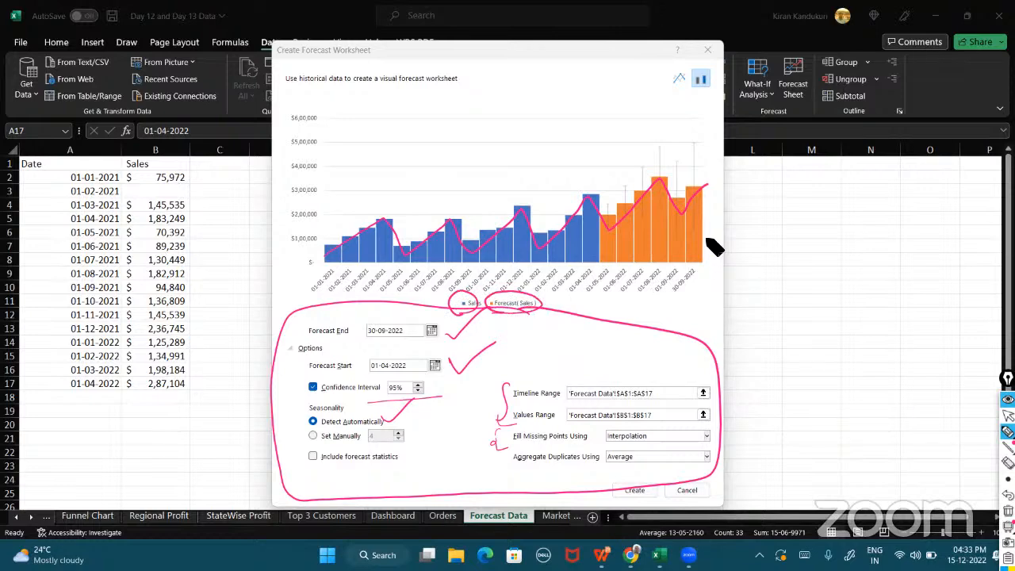
pyautogui.click(1008, 511)
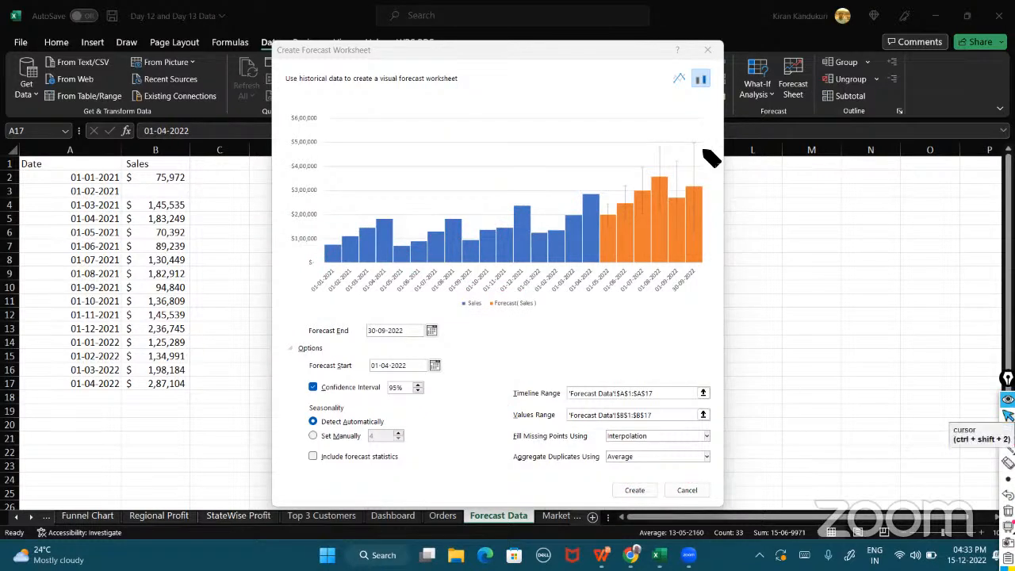
pyautogui.moveTo(706, 145)
pyautogui.mouseDown()
pyautogui.moveTo(709, 237)
pyautogui.moveTo(690, 238)
pyautogui.moveTo(686, 150)
pyautogui.moveTo(705, 141)
pyautogui.mouseUp()
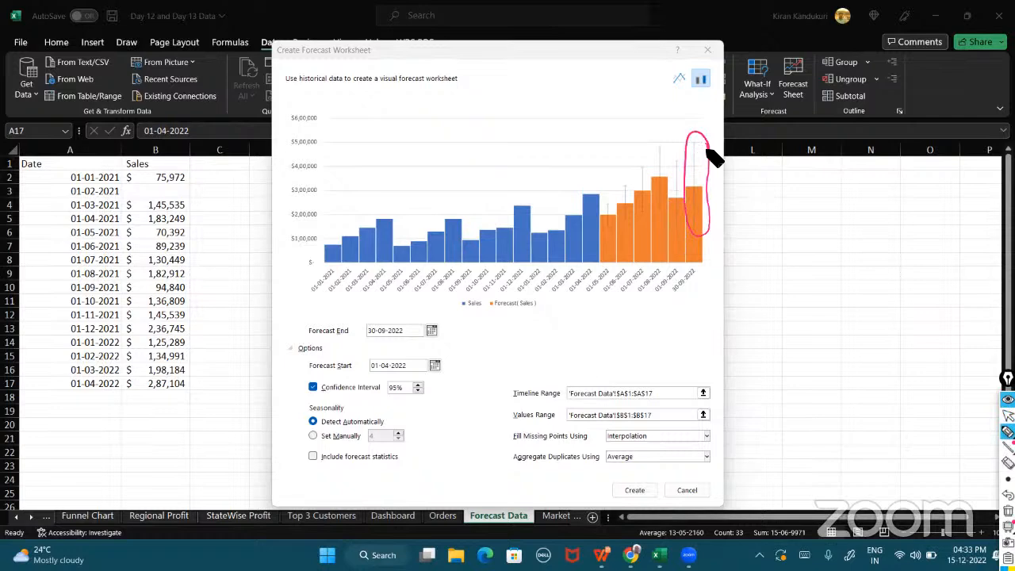
pyautogui.moveTo(683, 233); pyautogui.dragTo(717, 229)
pyautogui.moveTo(681, 143)
pyautogui.mouseDown()
pyautogui.moveTo(717, 140)
pyautogui.moveTo(672, 144)
pyautogui.mouseUp()
pyautogui.moveTo(704, 187)
pyautogui.mouseDown()
pyautogui.moveTo(687, 191)
pyautogui.moveTo(746, 184)
pyautogui.mouseUp()
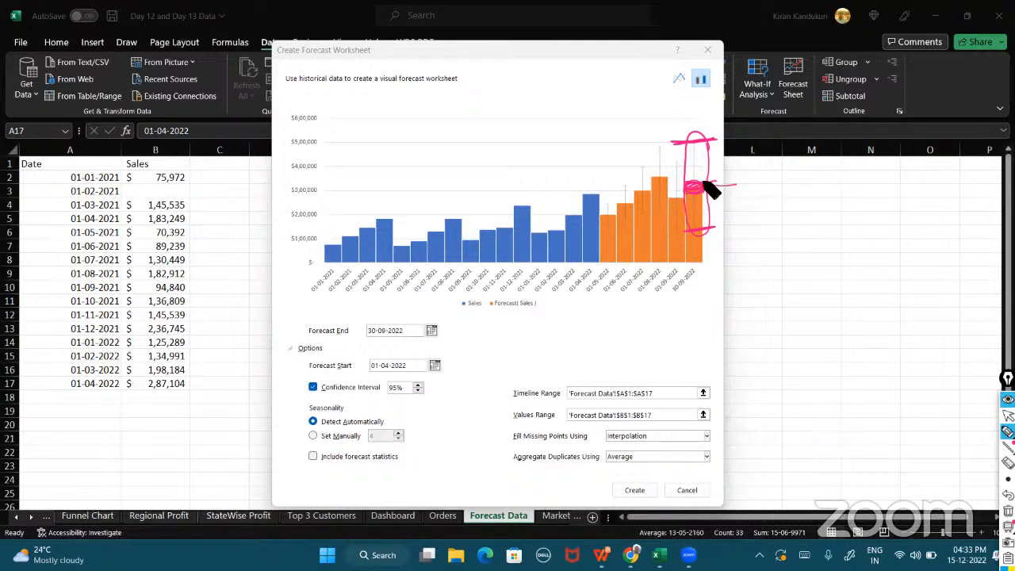
pyautogui.moveTo(706, 180)
pyautogui.mouseDown()
pyautogui.moveTo(702, 147)
pyautogui.moveTo(709, 211)
pyautogui.mouseUp()
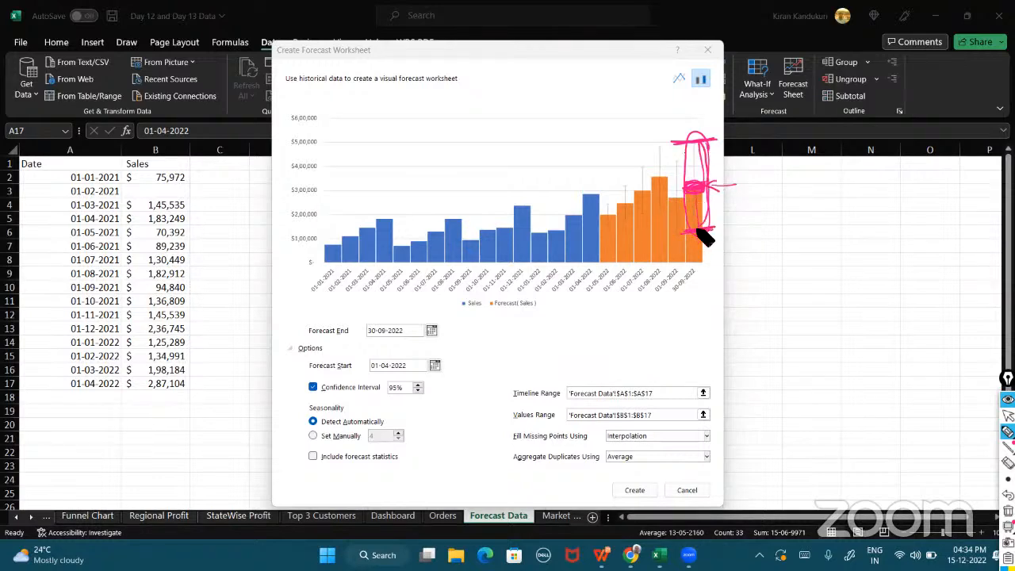
pyautogui.moveTo(717, 140); pyautogui.dragTo(732, 181)
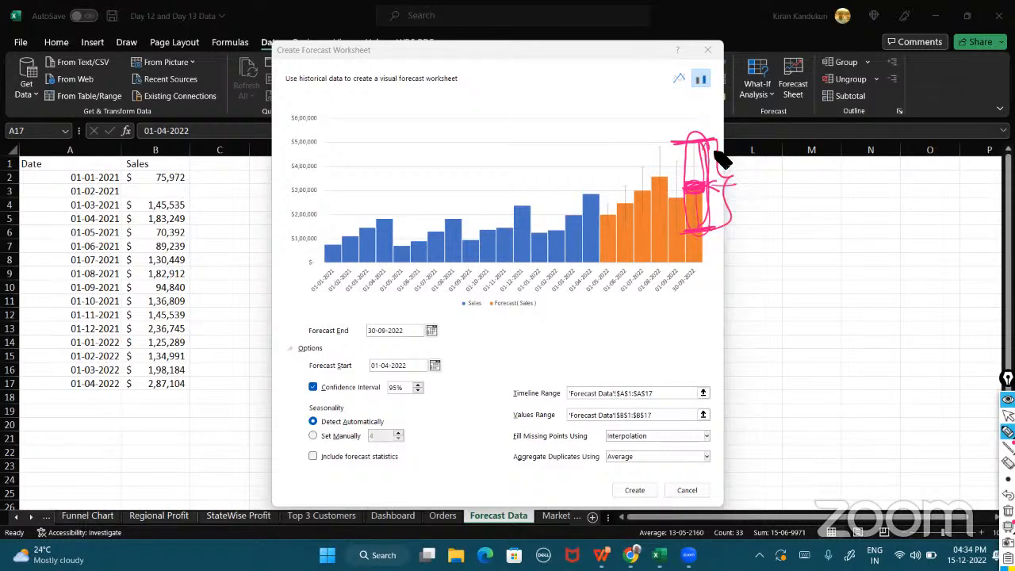
pyautogui.moveTo(728, 226); pyautogui.dragTo(715, 150)
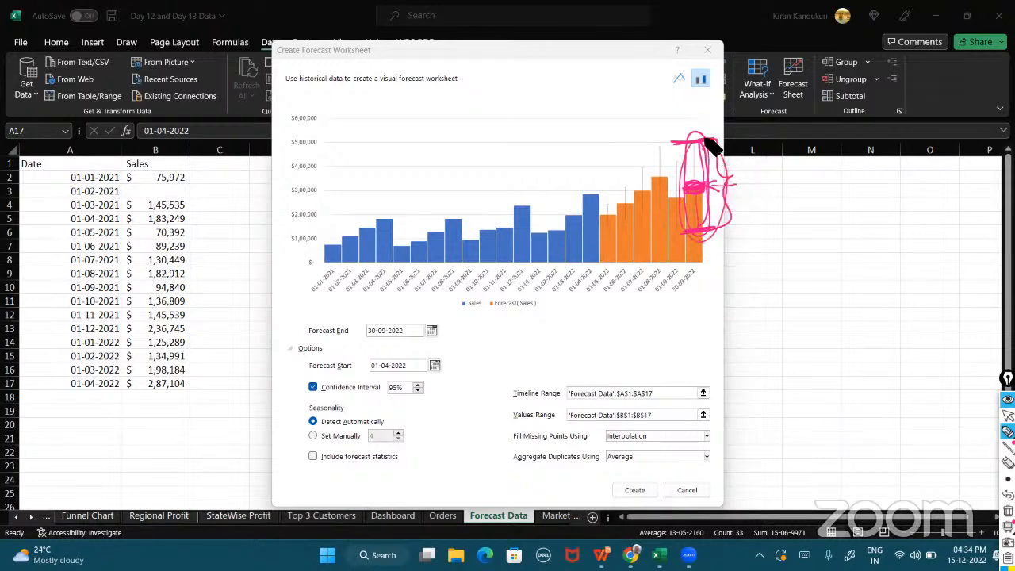
pyautogui.moveTo(433, 383); pyautogui.dragTo(461, 369)
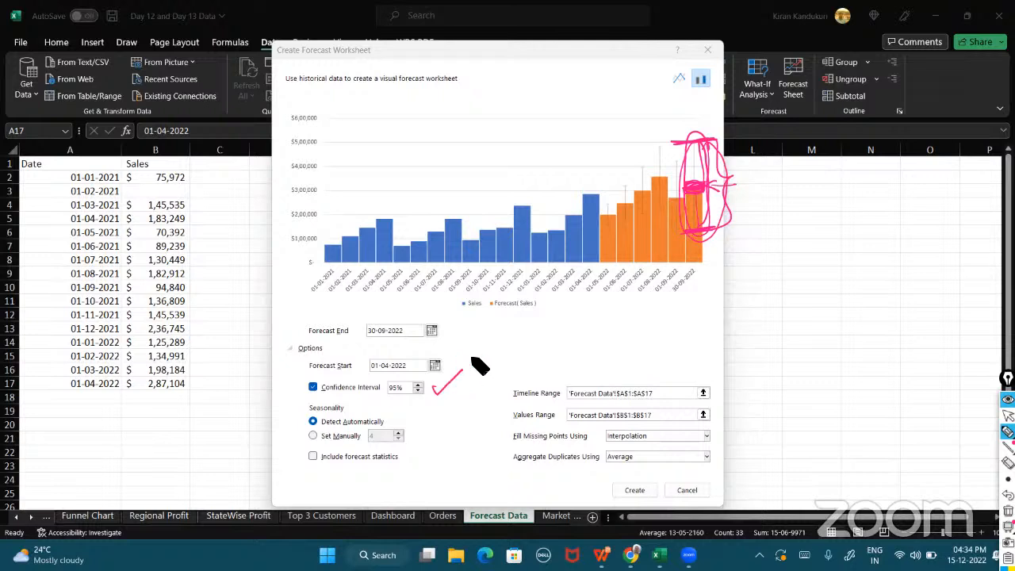
pyautogui.moveTo(758, 258); pyautogui.dragTo(739, 293)
pyautogui.moveTo(790, 246)
pyautogui.mouseDown()
pyautogui.moveTo(767, 303)
pyautogui.moveTo(773, 252)
pyautogui.mouseUp()
pyautogui.moveTo(783, 291); pyautogui.dragTo(782, 290)
pyautogui.moveTo(709, 287); pyautogui.dragTo(706, 288)
pyautogui.moveTo(685, 106); pyautogui.dragTo(687, 106)
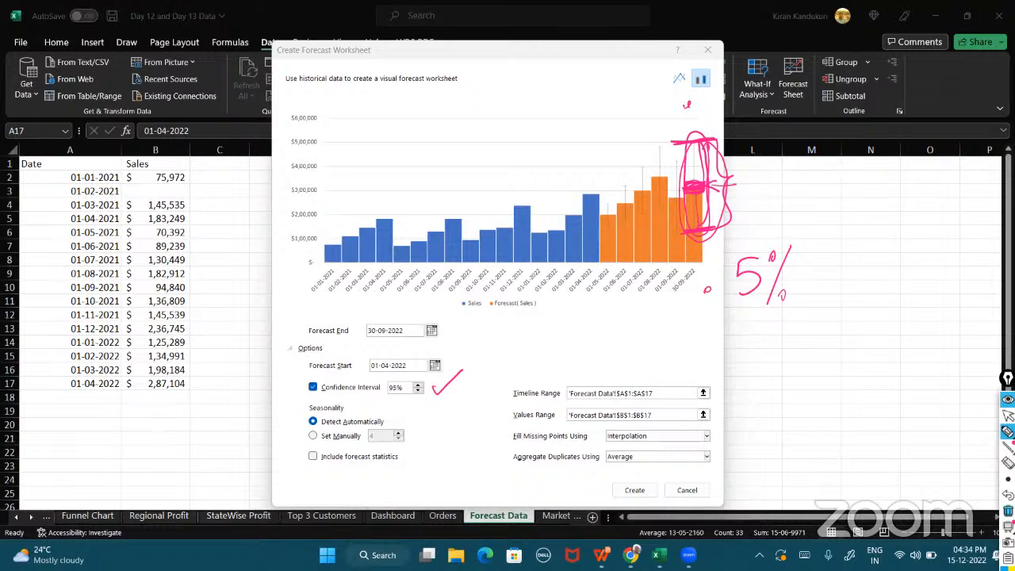
pyautogui.click(1007, 511)
pyautogui.click(1008, 416)
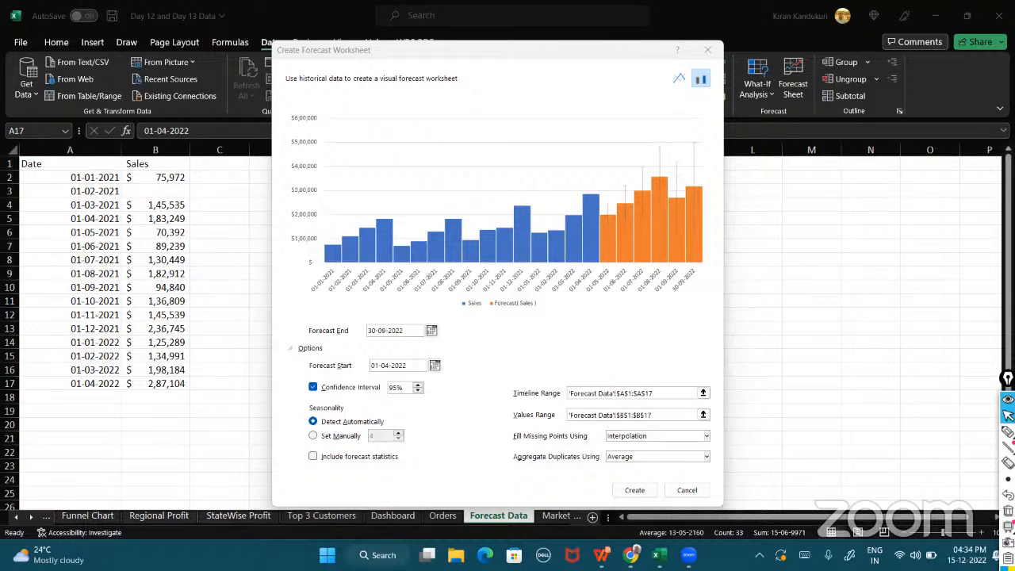
# Include forecast statistics and create the forecast worksheet, then dismiss the Forecast Sheet tip.
pyautogui.click(312, 457)
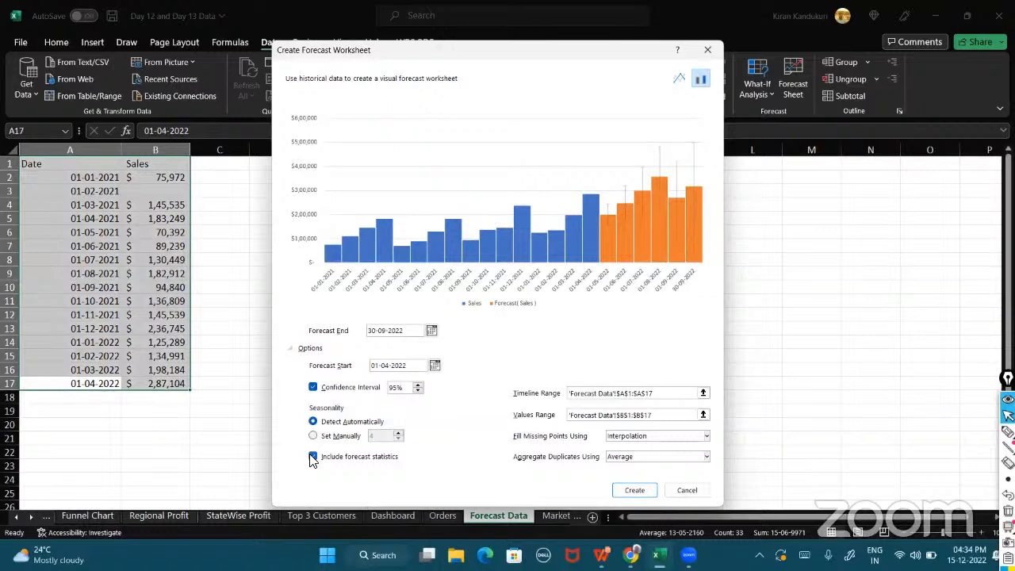
pyautogui.click(636, 489)
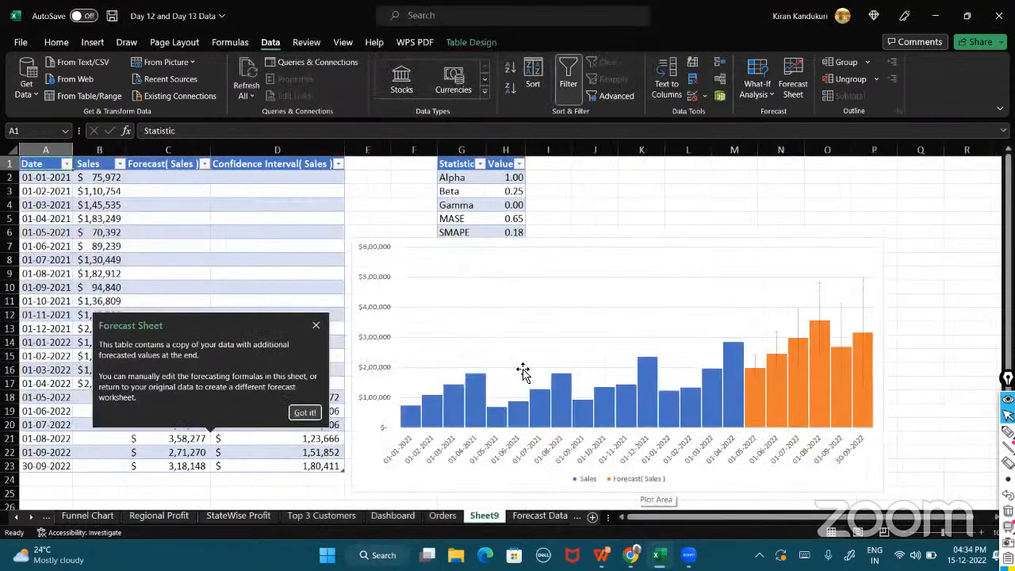
pyautogui.click(317, 326)
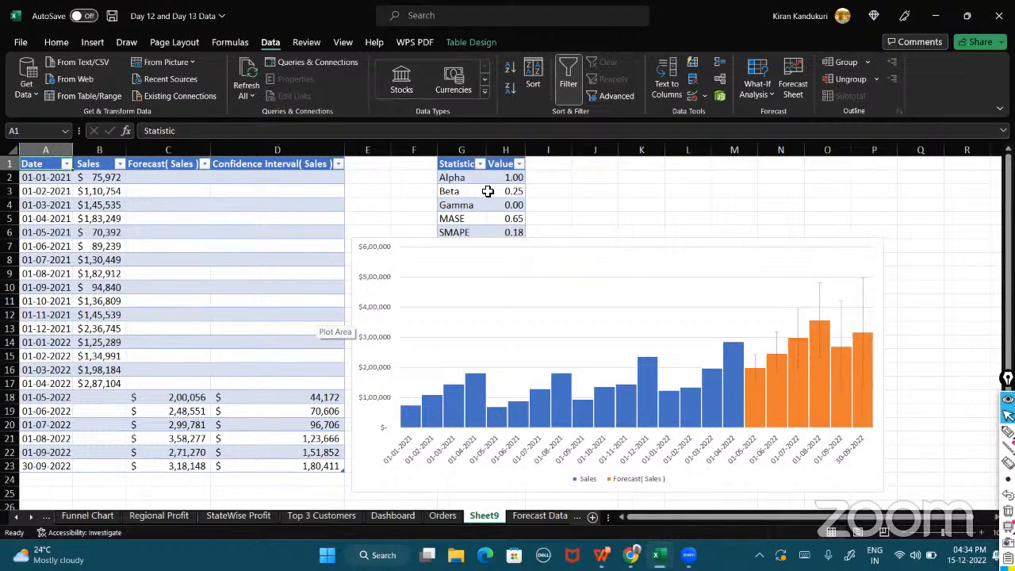
# Select the historical dates and sales in A2:B17 of the new sheet.
pyautogui.moveTo(55, 179); pyautogui.dragTo(105, 385)
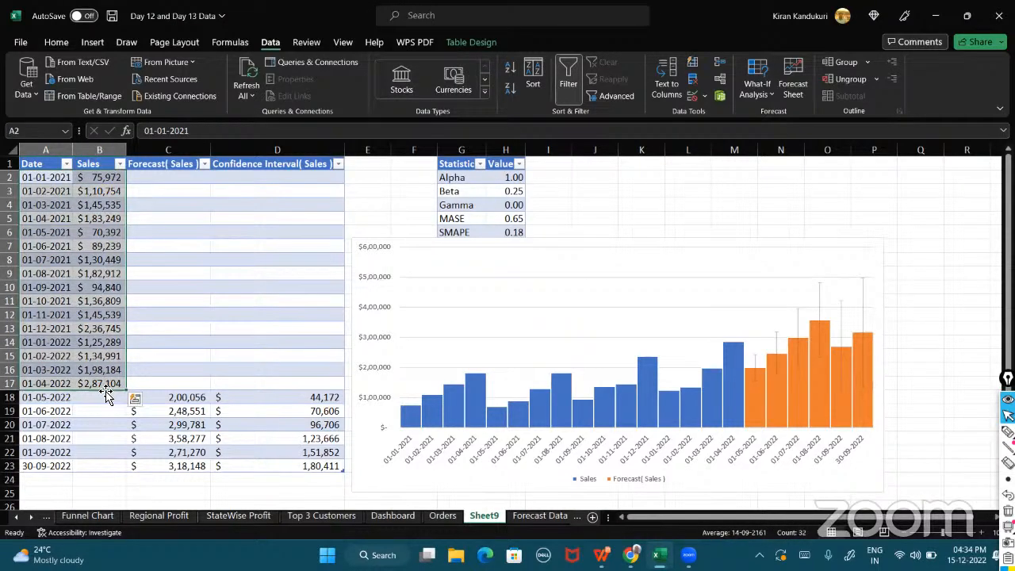
# Inspect the forecast and confidence interval formulas in C18:D23 of the forecast sheet.
pyautogui.click(166, 398)
pyautogui.moveTo(175, 453); pyautogui.dragTo(177, 467)
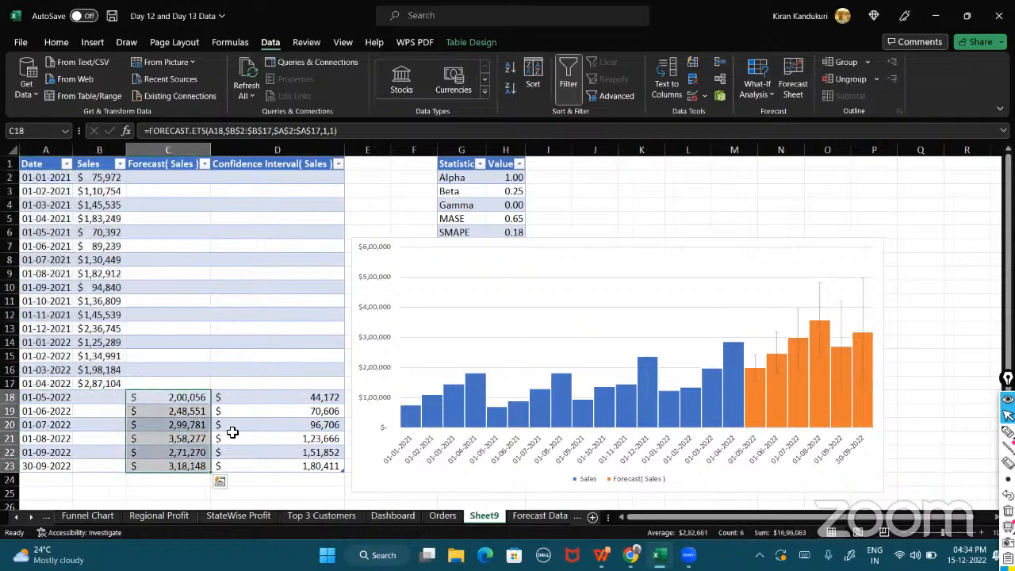
pyautogui.moveTo(249, 397); pyautogui.dragTo(256, 467)
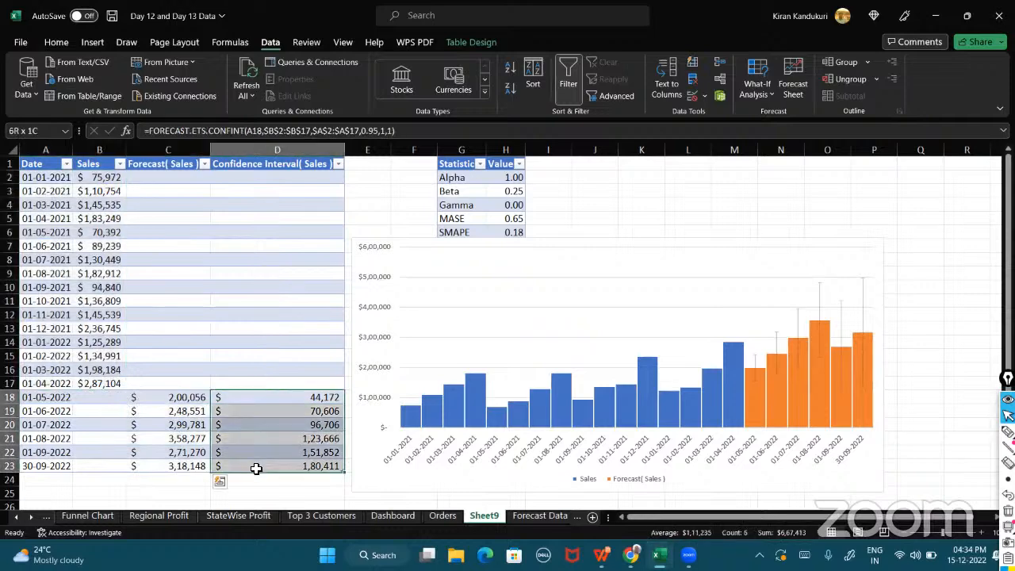
pyautogui.click(181, 397)
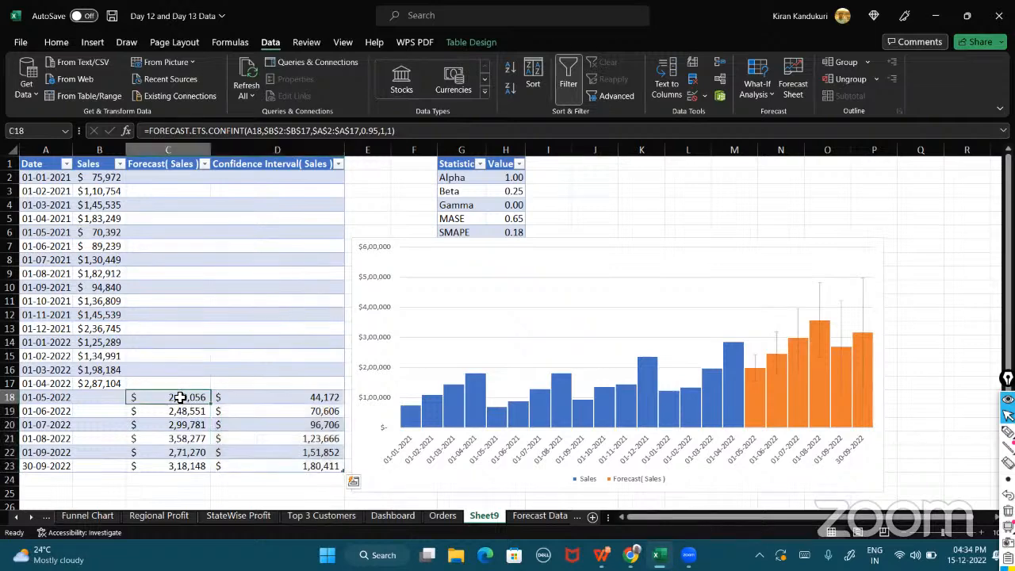
pyautogui.moveTo(180, 397); pyautogui.dragTo(270, 395)
pyautogui.moveTo(164, 396); pyautogui.dragTo(230, 401)
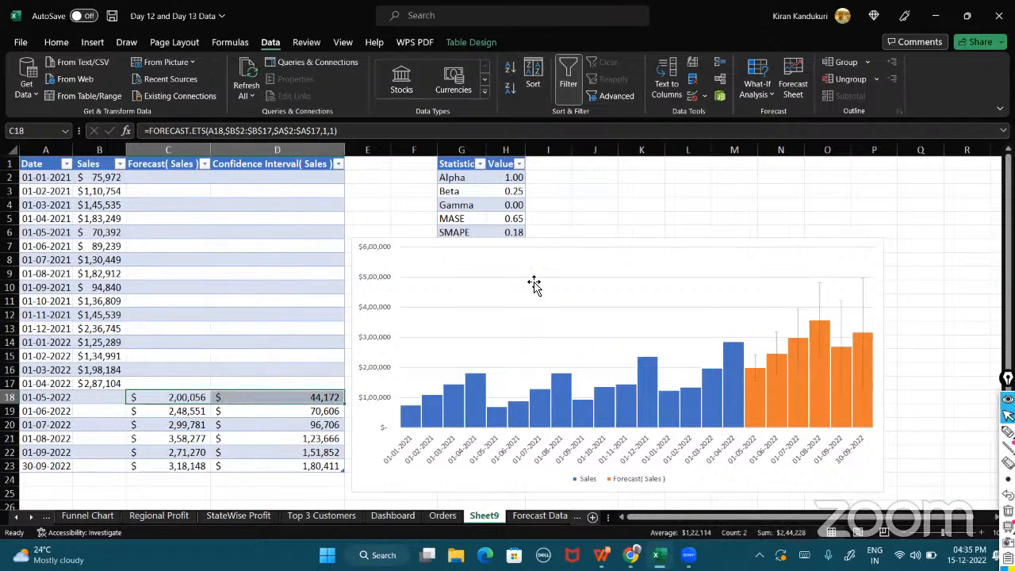
# Select the forecast chart and undo the last three actions, removing the forecast worksheet contents on Sheet9.
pyautogui.click(587, 265)
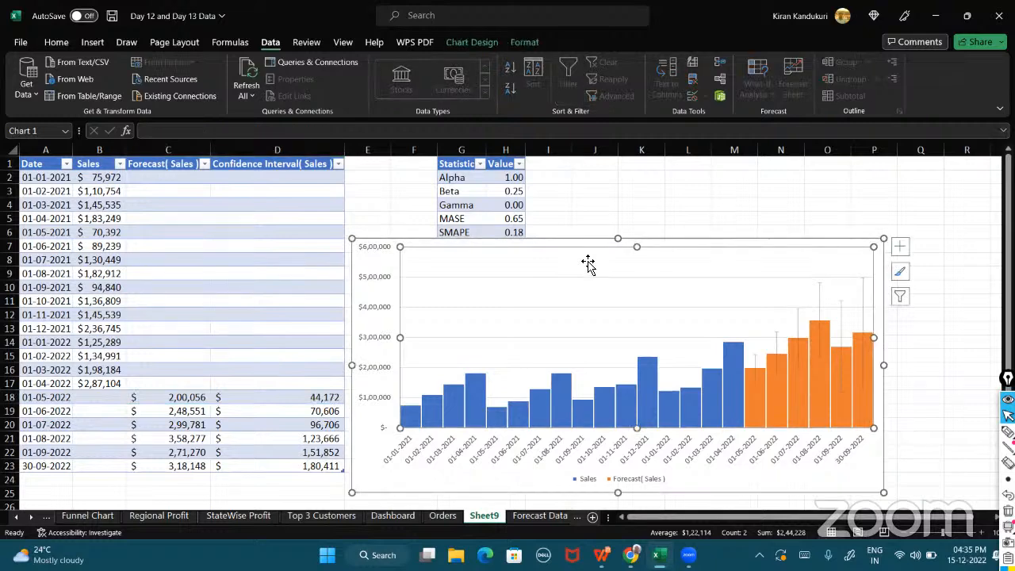
pyautogui.click(510, 247)
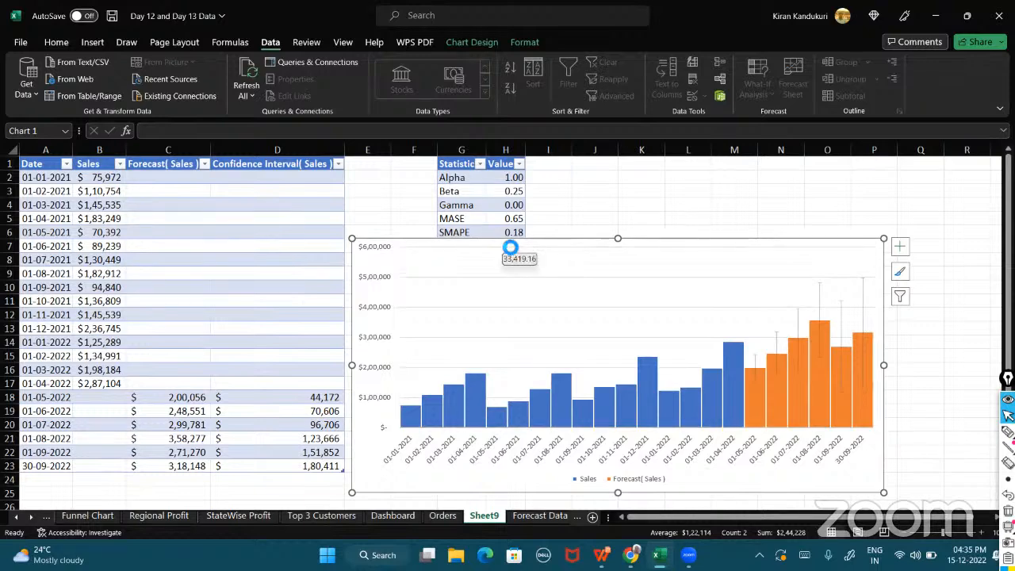
pyautogui.hotkey('ctrl', 'z')
pyautogui.hotkey('ctrl', 'z')
pyautogui.hotkey('ctrl', 'z')
pyautogui.hotkey('ctrl', 'z')
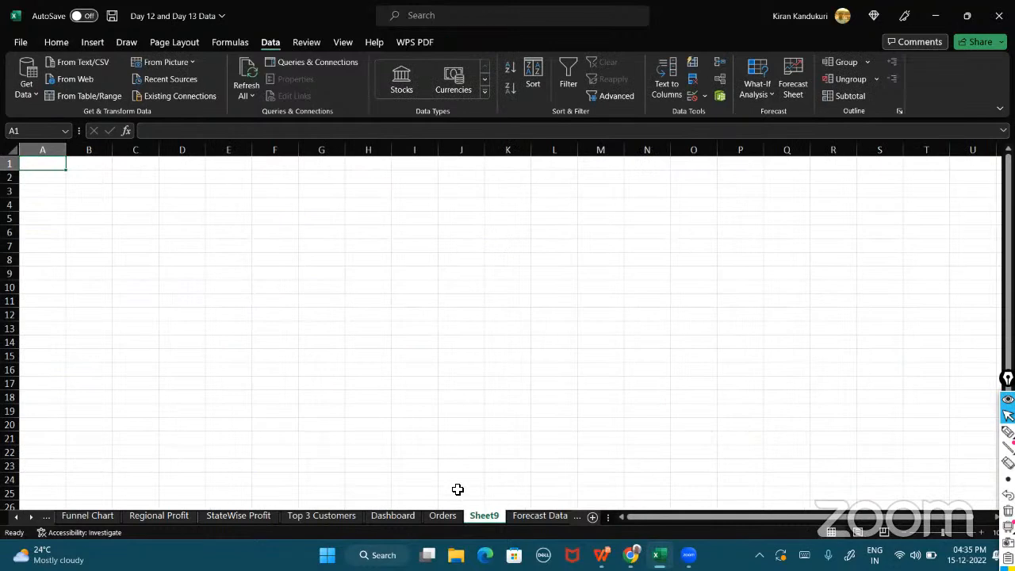
# Create a line-chart forecast worksheet from the Forecast Data sales with the default forecast end 01-12-2022.
pyautogui.click(527, 515)
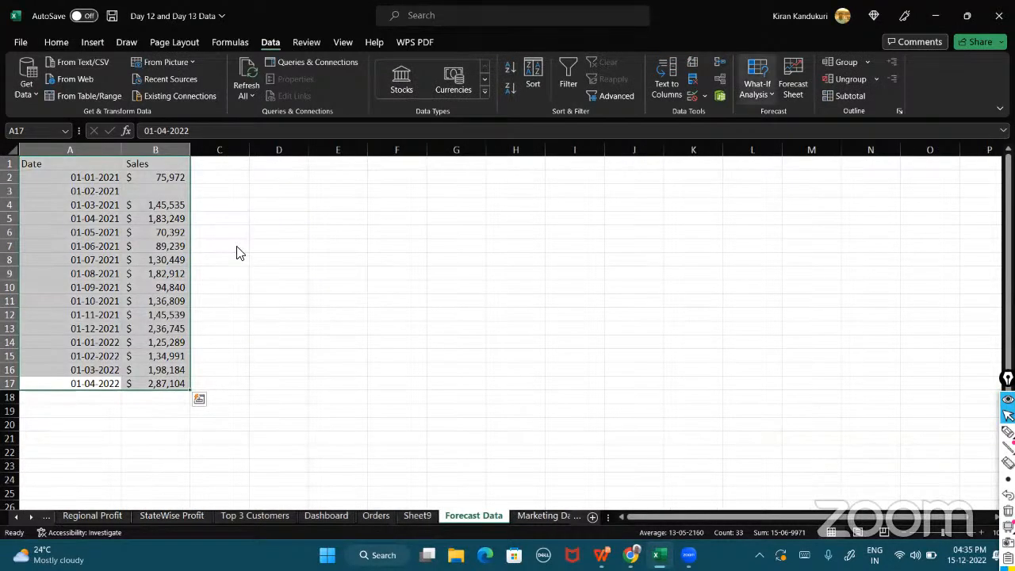
pyautogui.click(796, 85)
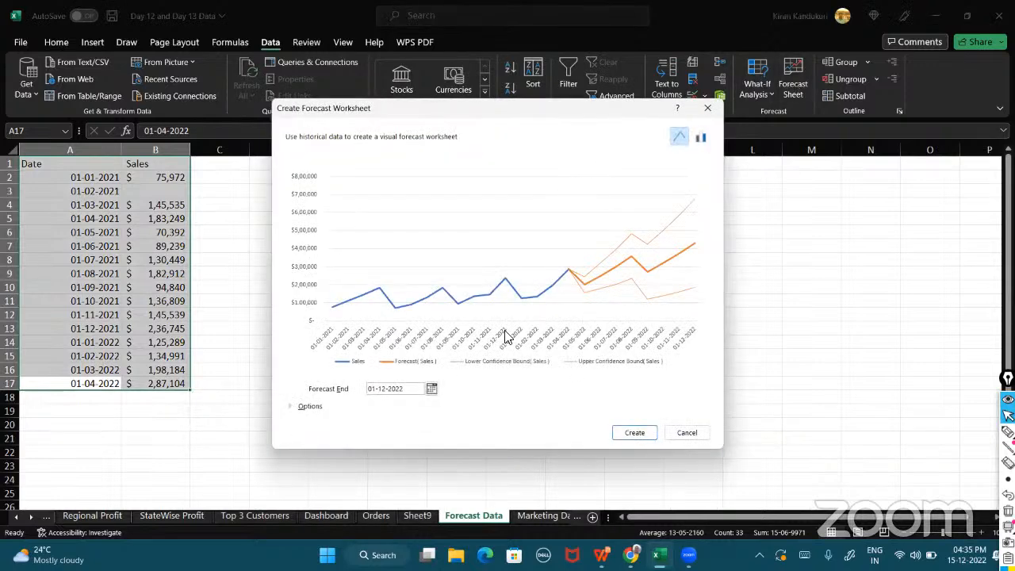
pyautogui.click(634, 432)
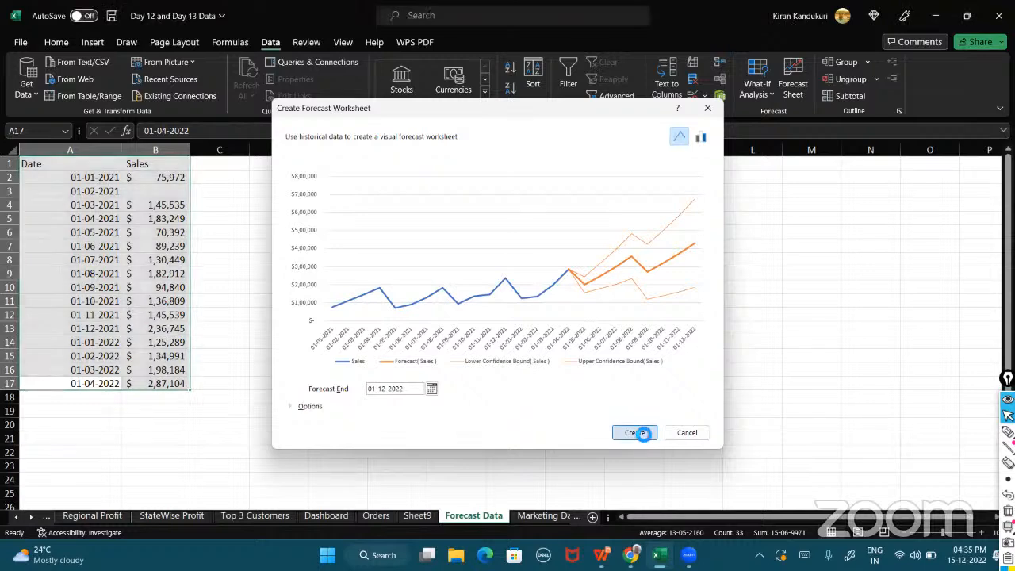
# Move the forecast line chart to the right so the confidence bound columns are visible.
pyautogui.click(553, 257)
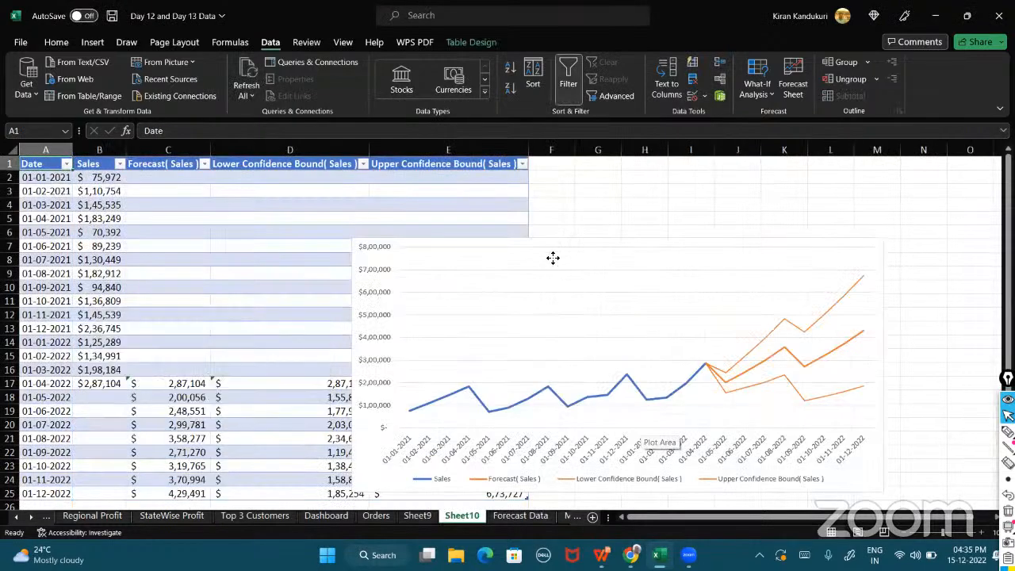
pyautogui.click(552, 257)
pyautogui.click(442, 258)
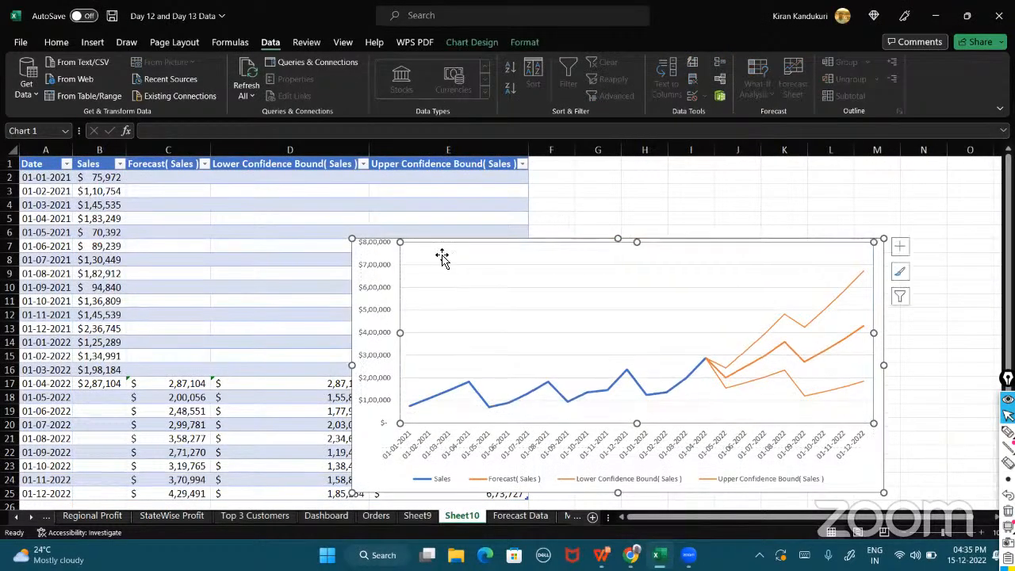
pyautogui.hotkey('ctrl', 'z')
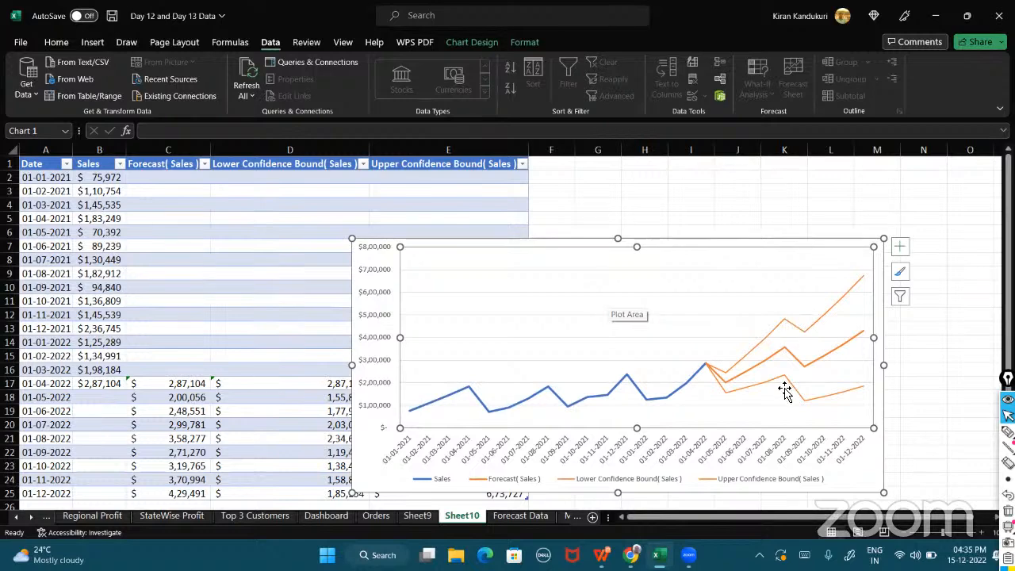
pyautogui.click(425, 243)
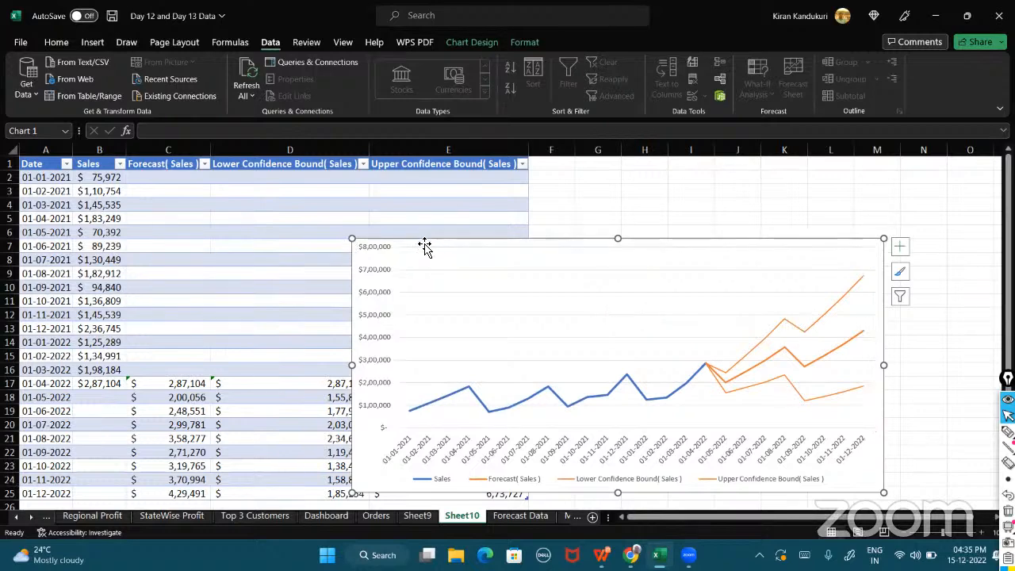
pyautogui.moveTo(539, 199)
pyautogui.mouseDown()
pyautogui.moveTo(589, 179)
pyautogui.moveTo(580, 183)
pyautogui.moveTo(608, 186)
pyautogui.mouseUp()
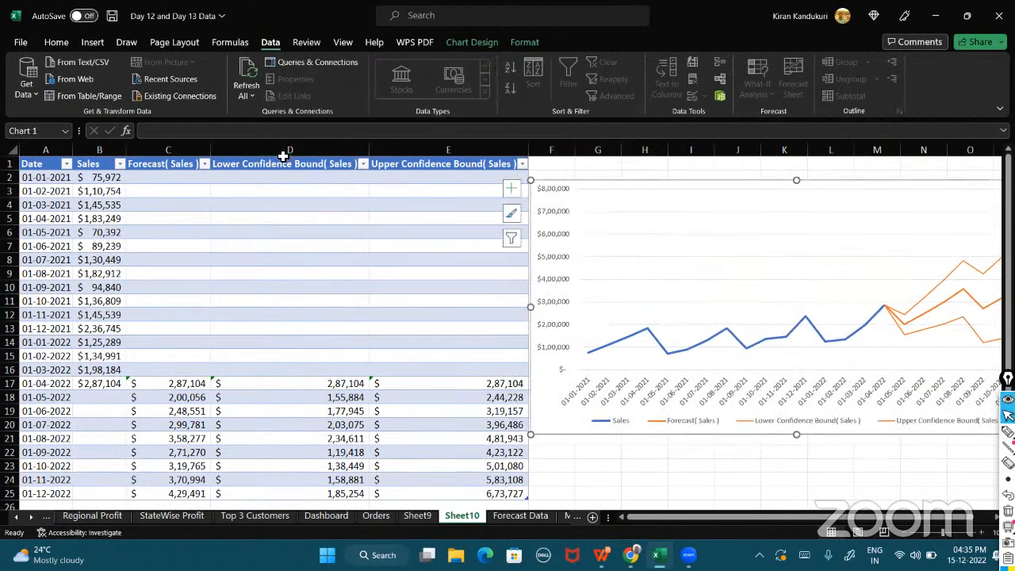
# Inspect the lower and upper confidence bound formulas in columns D and E for the forecast rows.
pyautogui.click(283, 379)
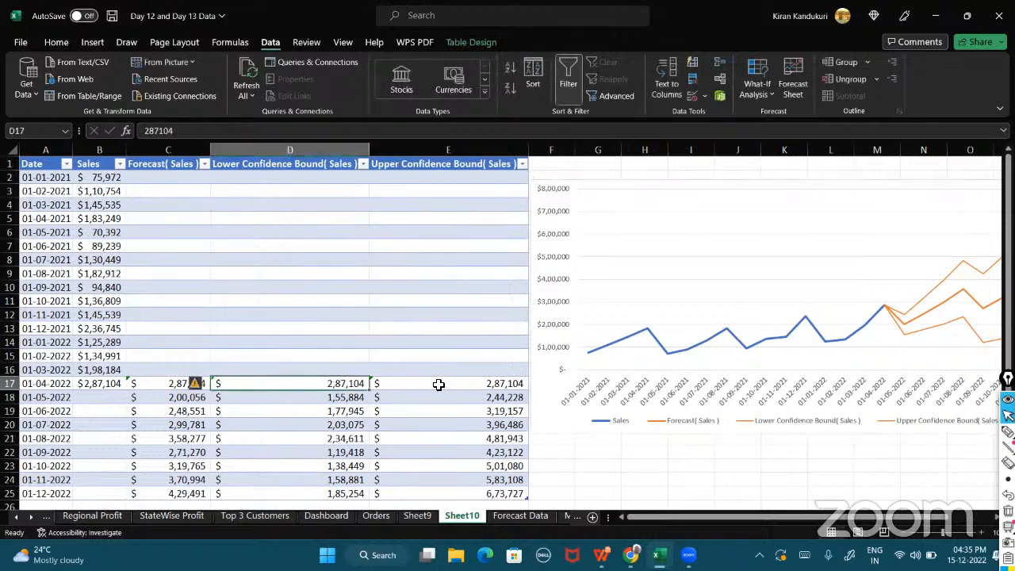
pyautogui.moveTo(438, 384); pyautogui.dragTo(319, 385)
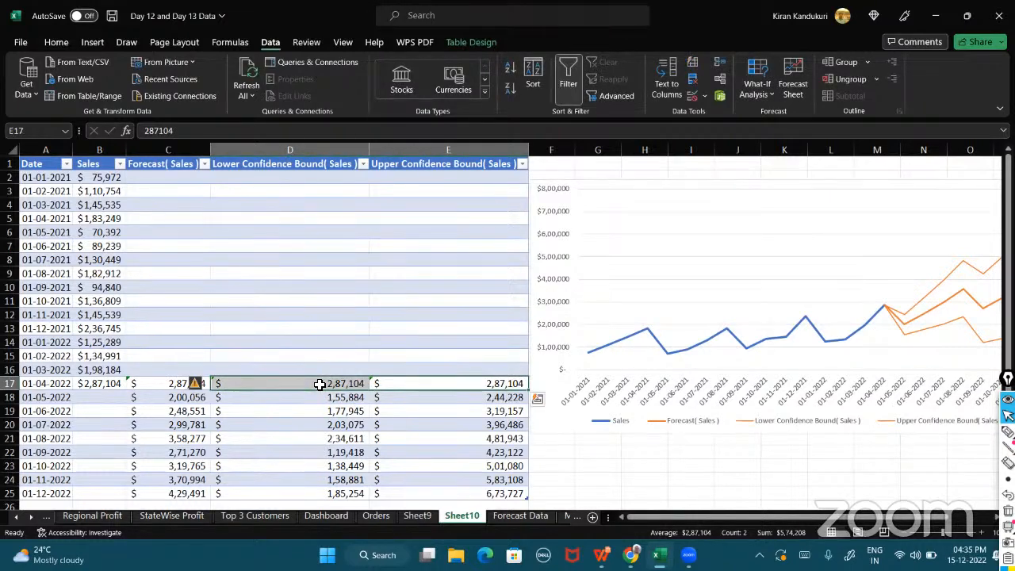
pyautogui.click(452, 399)
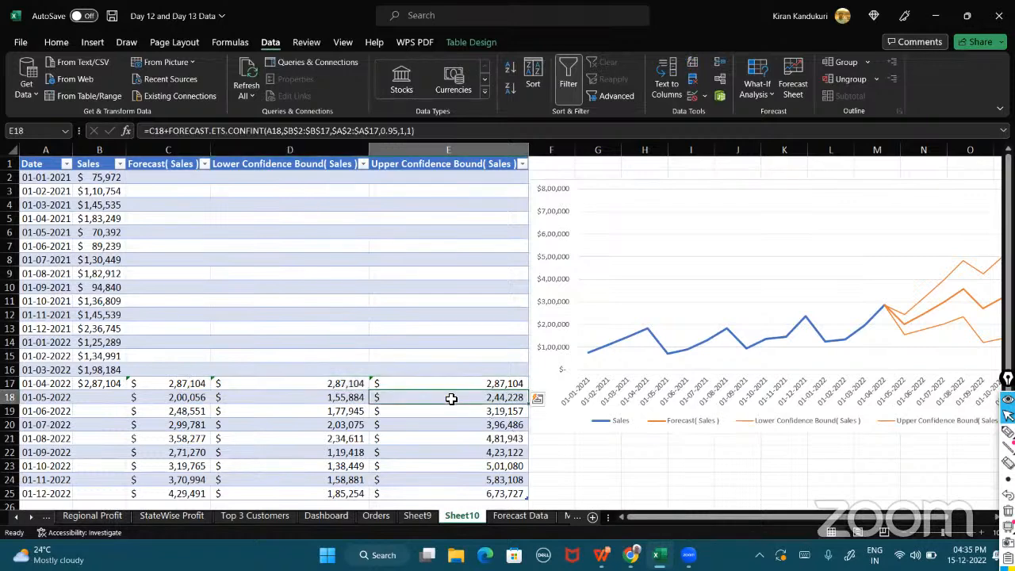
pyautogui.click(11, 384)
pyautogui.moveTo(10, 398); pyautogui.dragTo(8, 452)
pyautogui.click(169, 397)
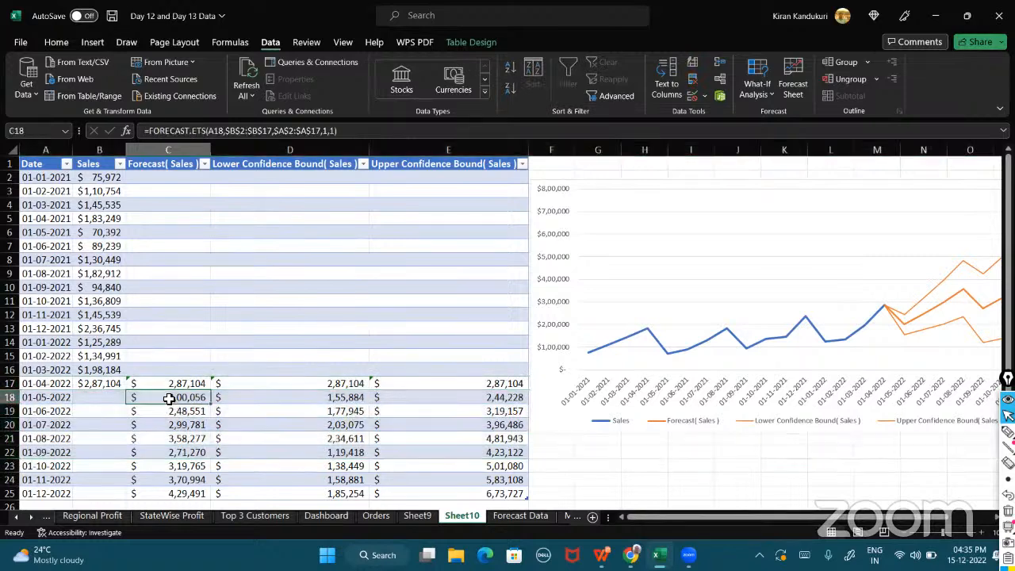
pyautogui.click(326, 399)
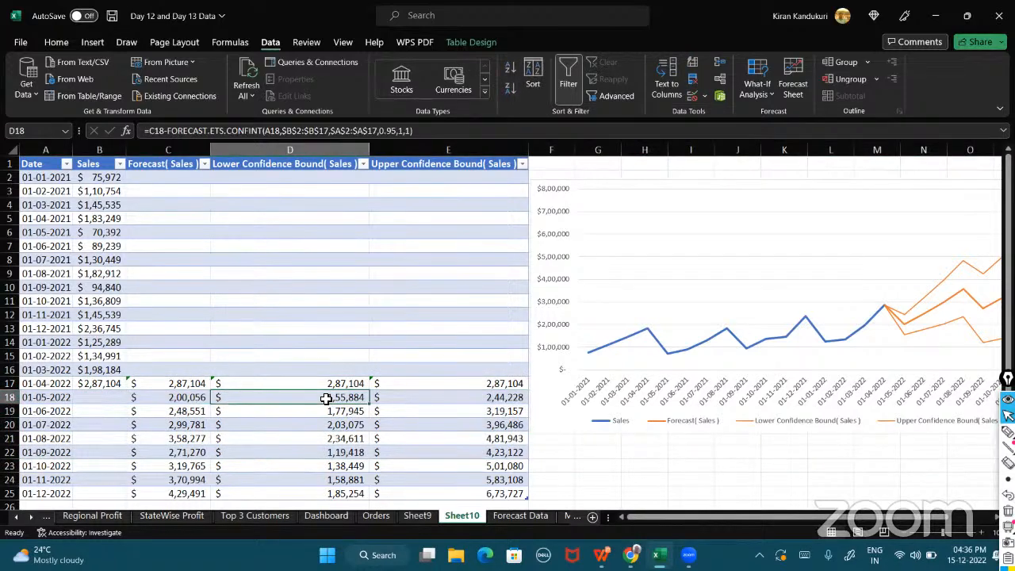
pyautogui.click(425, 397)
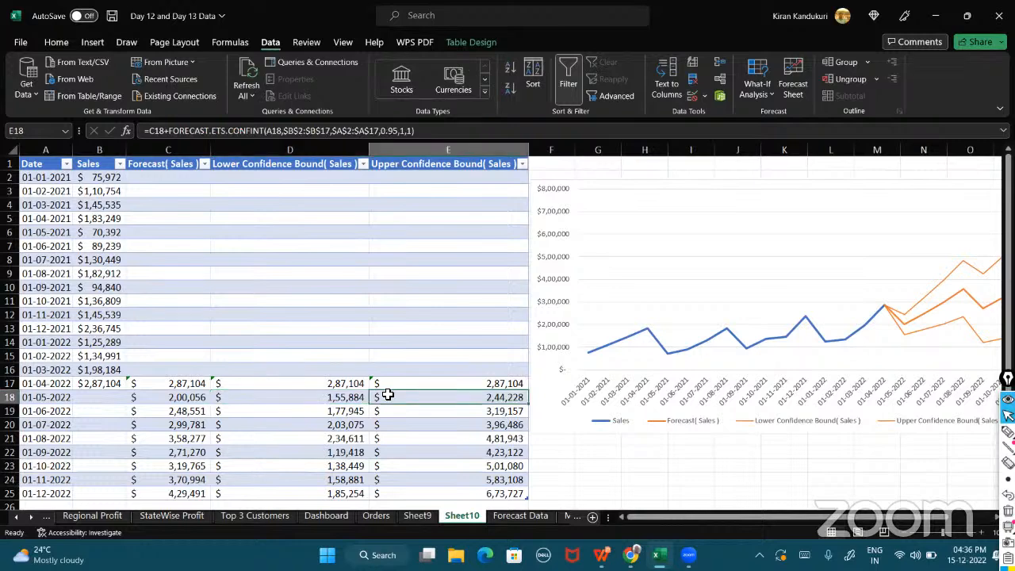
pyautogui.click(205, 416)
pyautogui.click(285, 411)
pyautogui.click(405, 410)
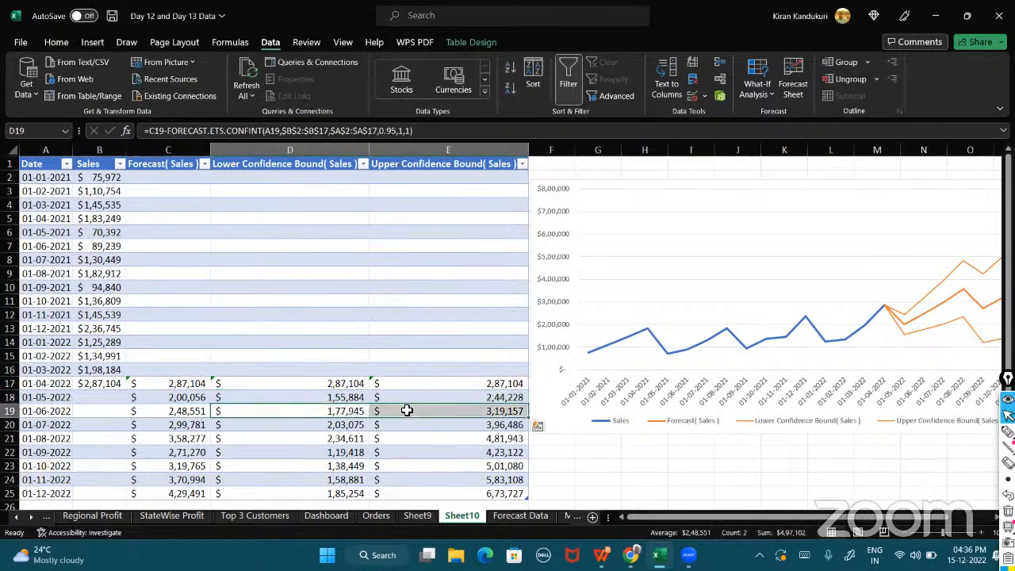
# Create a column-chart forecast worksheet from the Forecast Data sales and dismiss the Forecast Sheet tip.
pyautogui.click(416, 516)
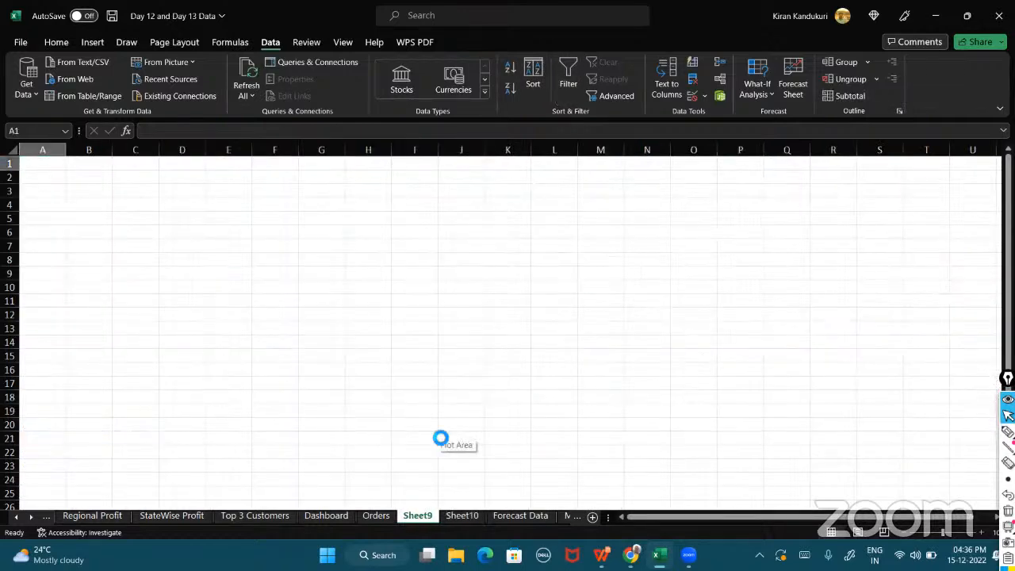
pyautogui.hotkey('ctrl', 'pagedown')
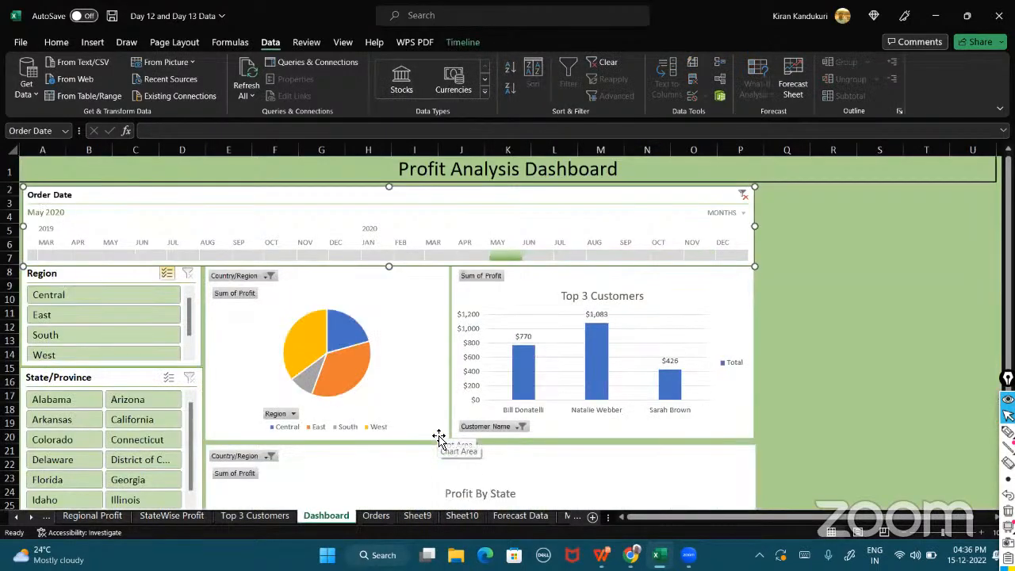
pyautogui.click(499, 515)
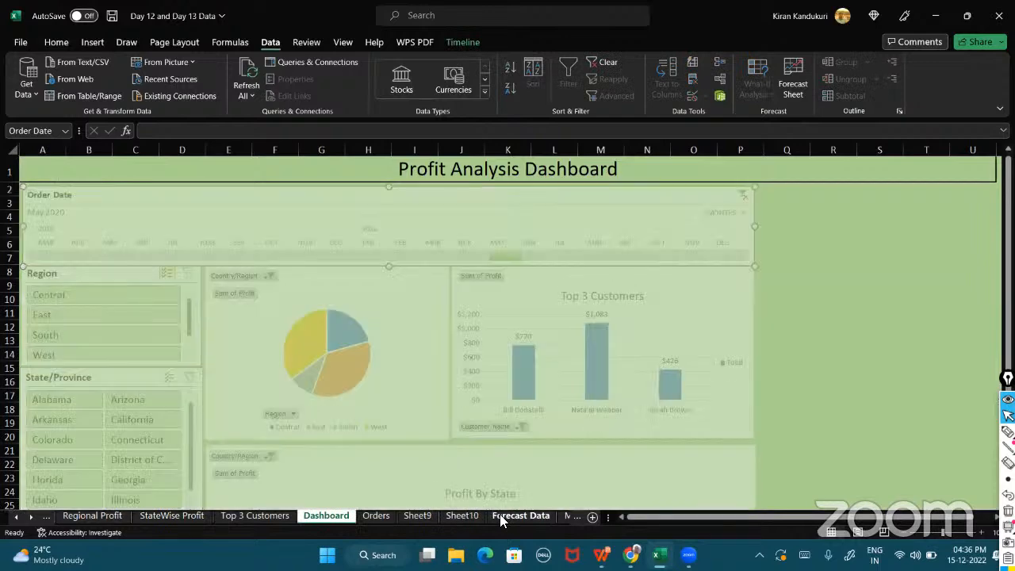
pyautogui.click(791, 76)
pyautogui.click(700, 139)
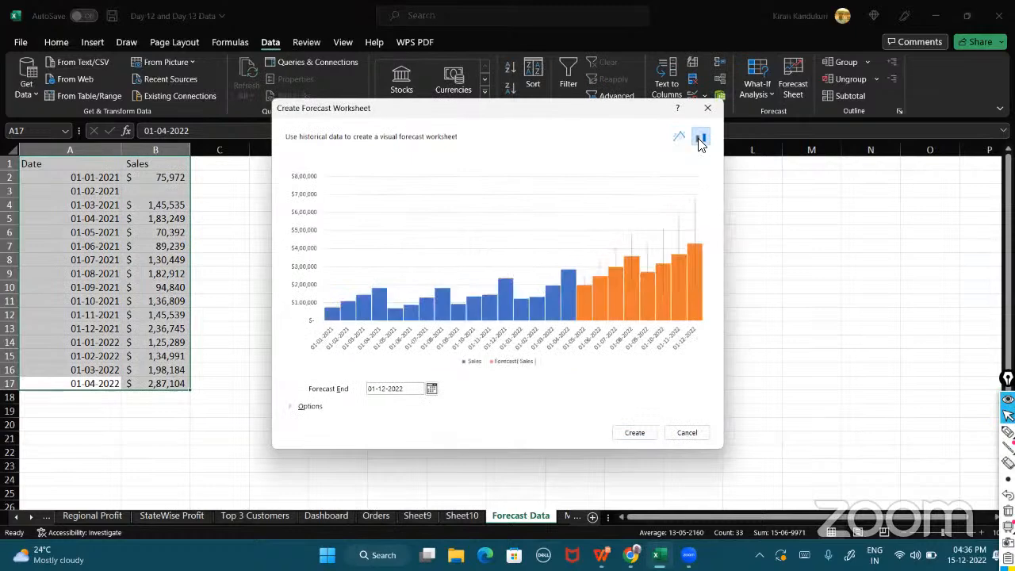
pyautogui.click(634, 432)
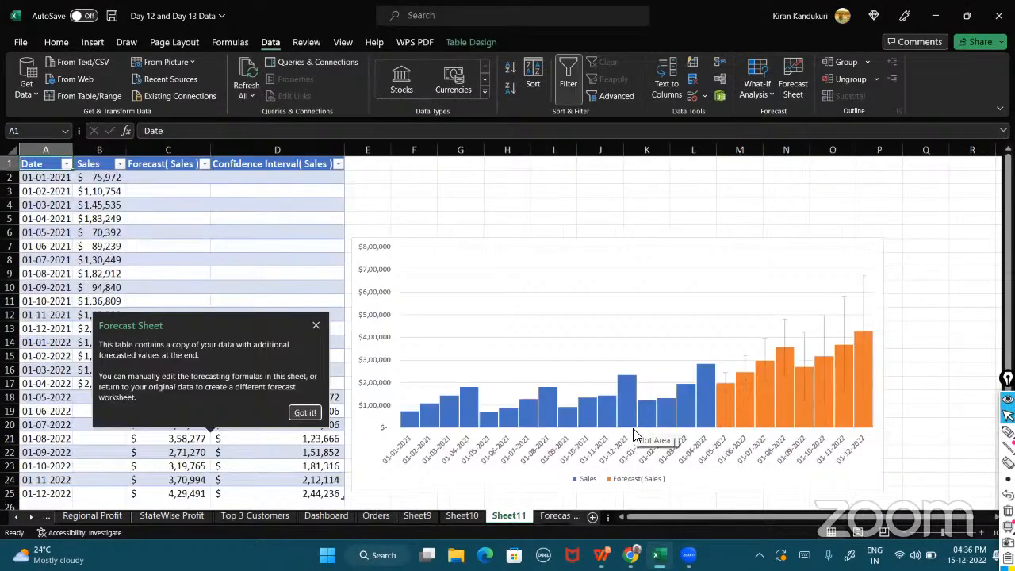
pyautogui.click(316, 325)
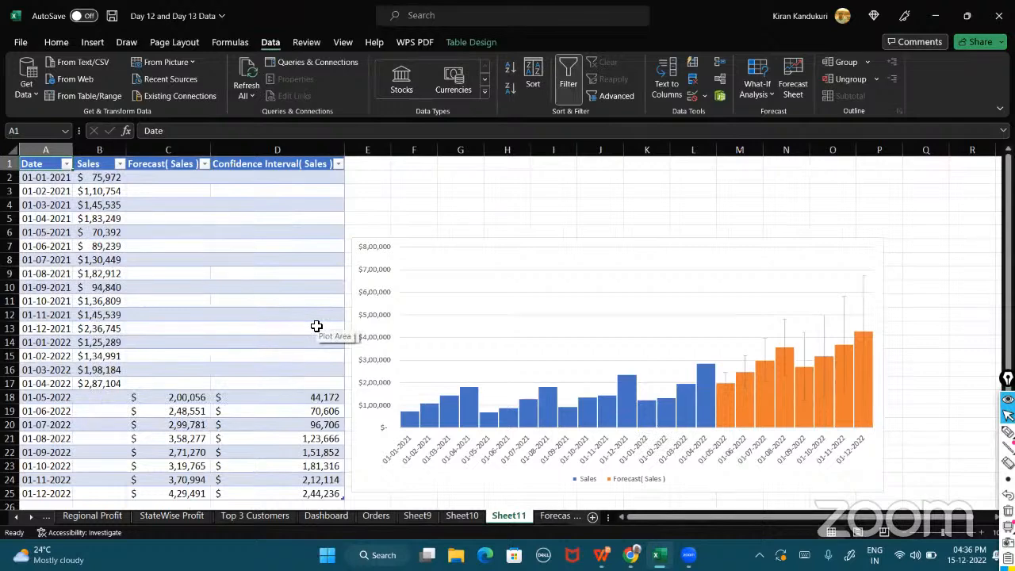
pyautogui.click(1008, 511)
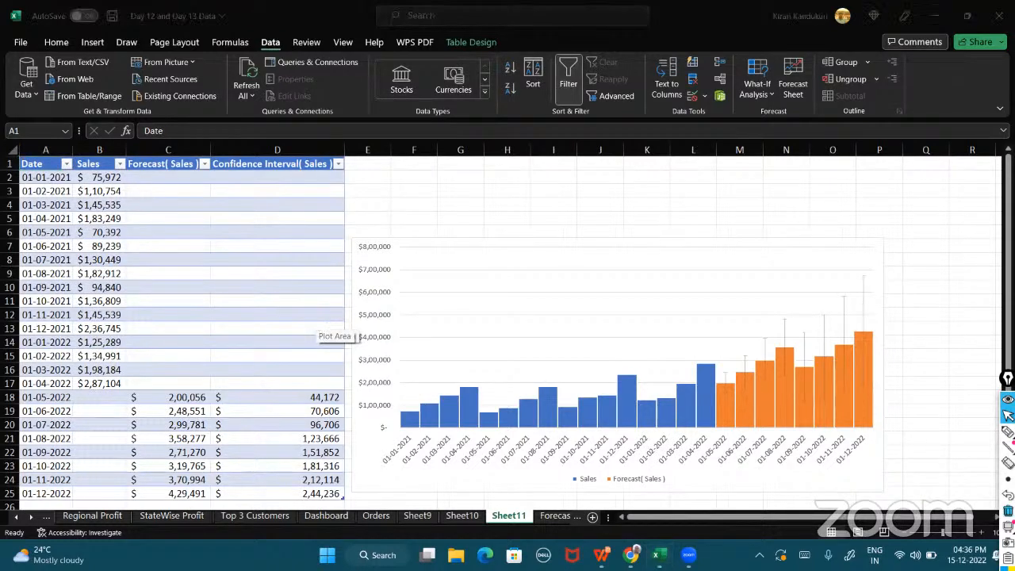
pyautogui.moveTo(164, 386)
pyautogui.mouseDown()
pyautogui.moveTo(187, 406)
pyautogui.moveTo(139, 389)
pyautogui.moveTo(208, 387)
pyautogui.mouseUp()
pyautogui.click(1007, 431)
pyautogui.moveTo(333, 380)
pyautogui.mouseDown()
pyautogui.moveTo(283, 400)
pyautogui.moveTo(340, 381)
pyautogui.mouseUp()
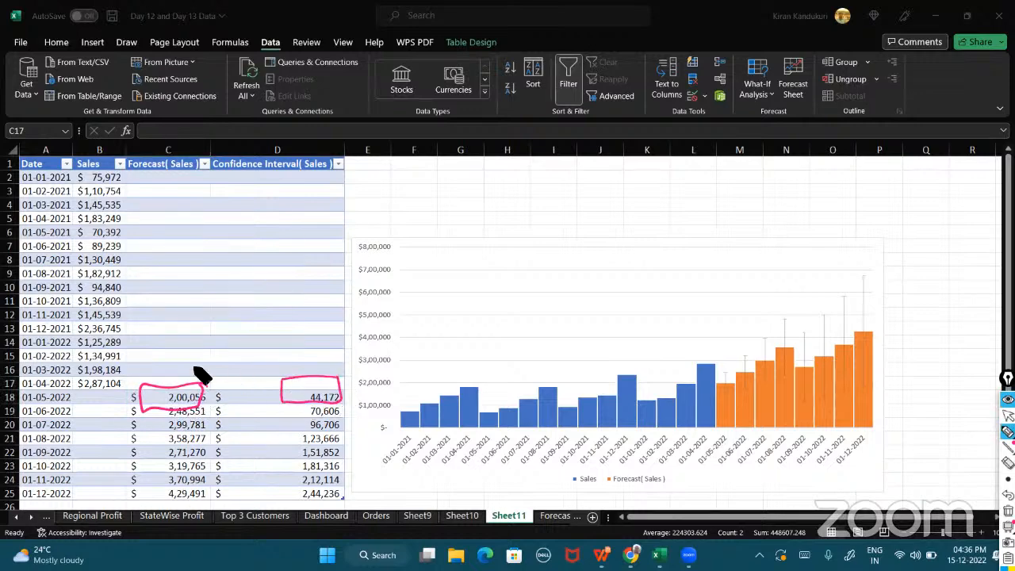
pyautogui.moveTo(235, 396)
pyautogui.mouseDown()
pyautogui.moveTo(253, 396)
pyautogui.moveTo(244, 407)
pyautogui.mouseUp()
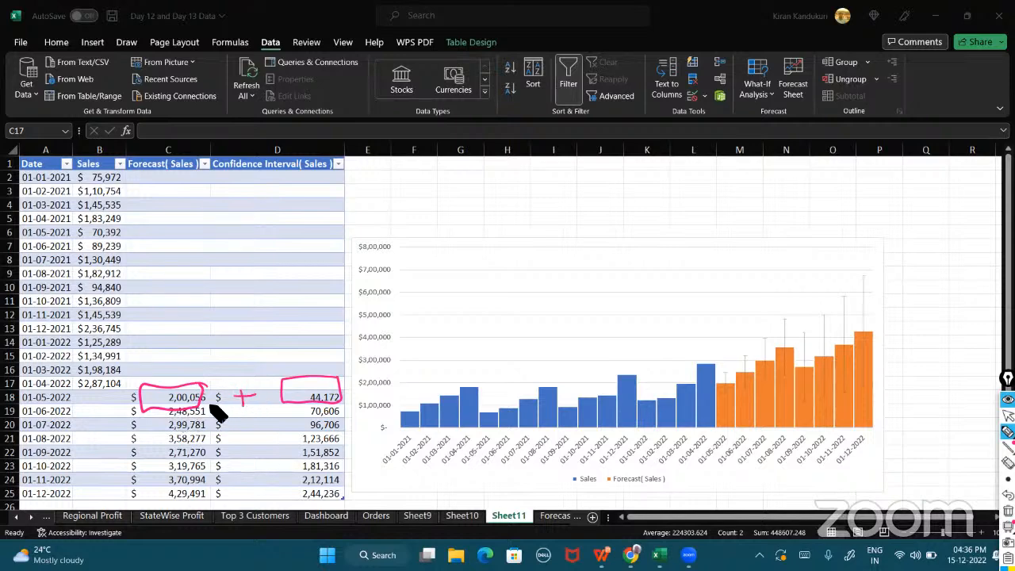
pyautogui.moveTo(351, 368); pyautogui.dragTo(422, 358)
pyautogui.moveTo(249, 373)
pyautogui.mouseDown()
pyautogui.moveTo(250, 347)
pyautogui.moveTo(329, 342)
pyautogui.mouseUp()
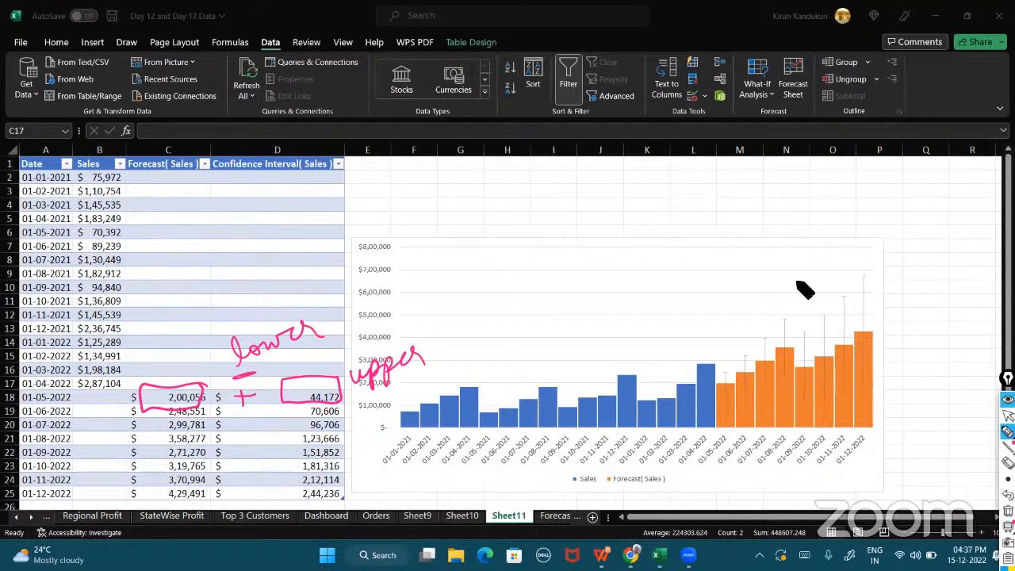
pyautogui.click(1007, 415)
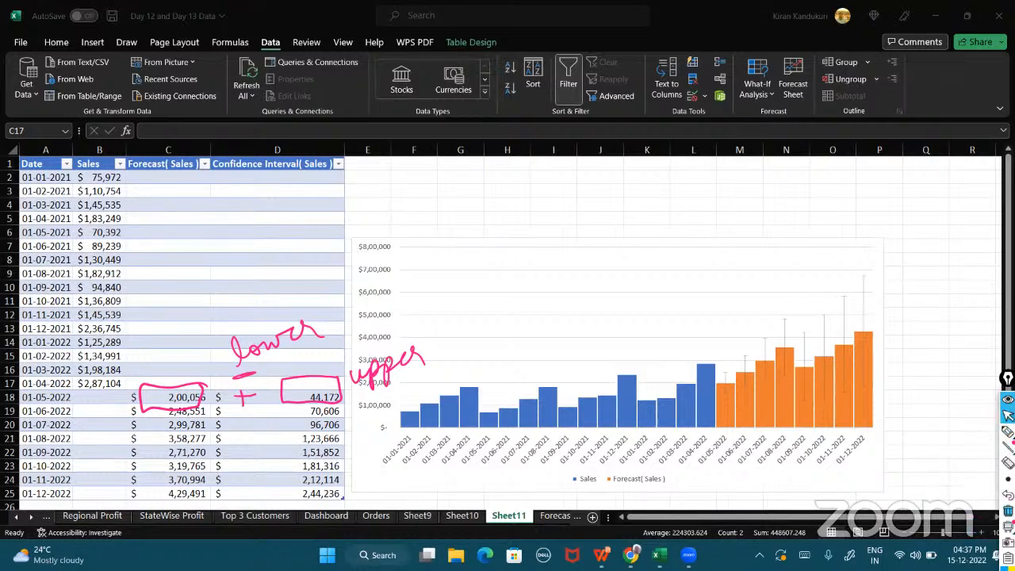
pyautogui.click(1007, 510)
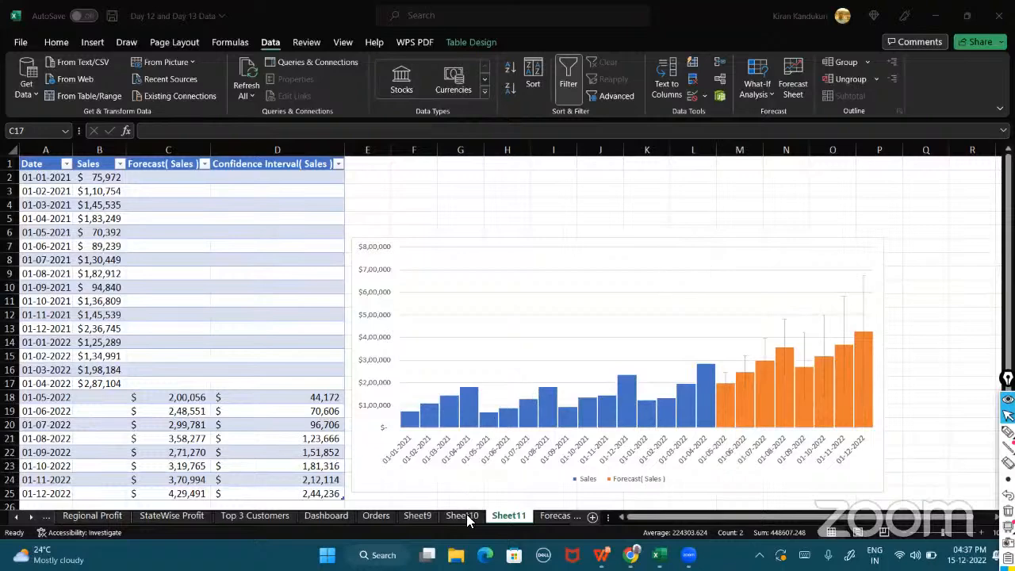
# Return to the Dashboard sheet.
pyautogui.click(325, 519)
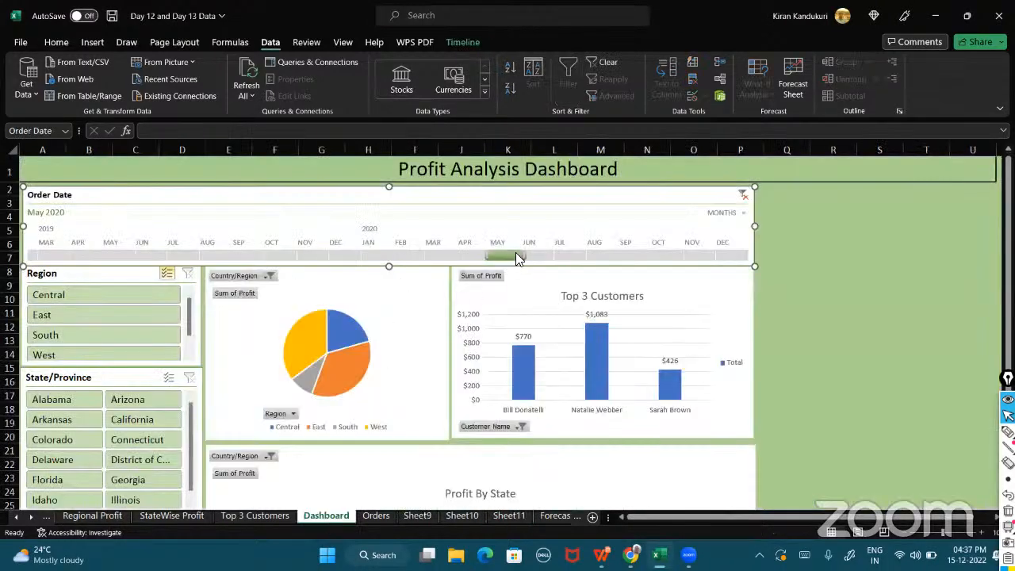
# Set the Order Date timeline on the dashboard to span Jun 2019 through Aug 2020.
pyautogui.moveTo(491, 254); pyautogui.dragTo(143, 254)
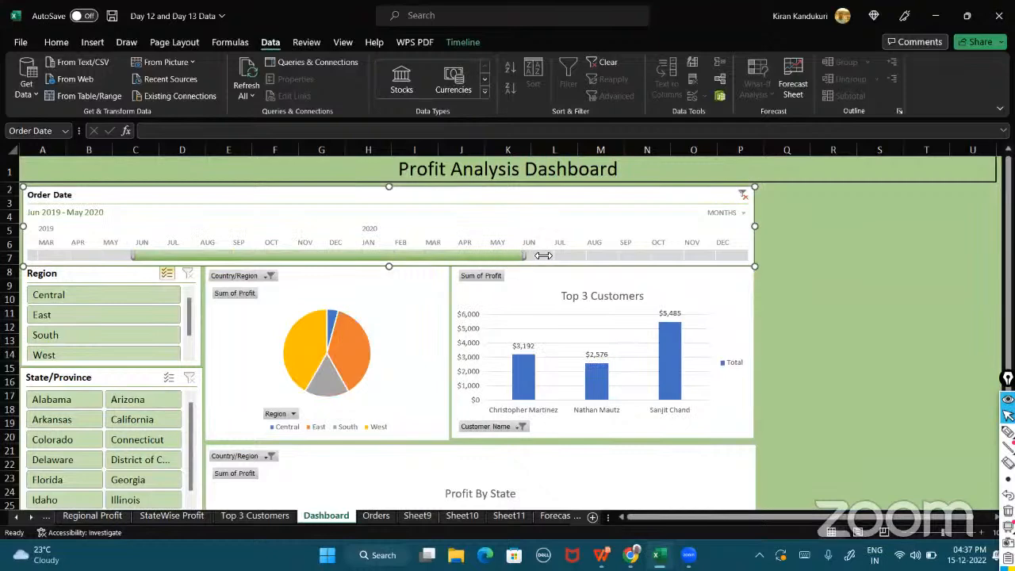
pyautogui.moveTo(524, 254); pyautogui.dragTo(639, 246)
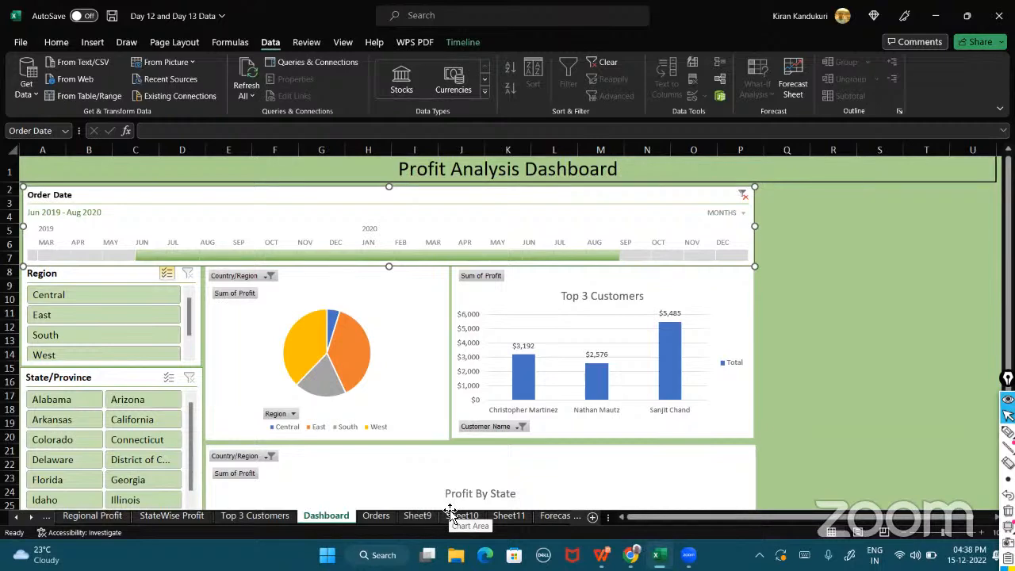
# Switch to the WindMill Data sheet.
pyautogui.click(378, 517)
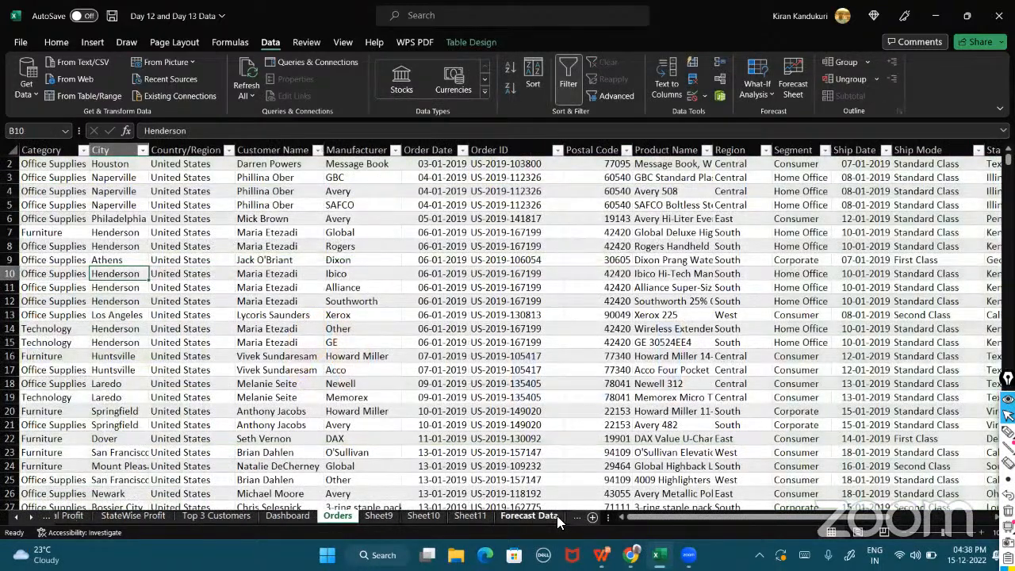
pyautogui.click(556, 516)
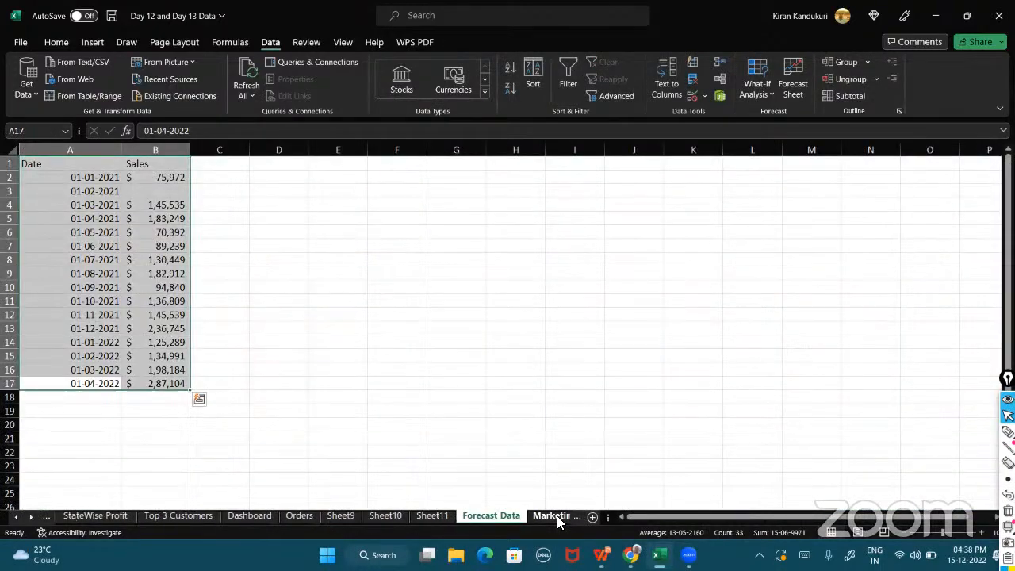
pyautogui.click(541, 512)
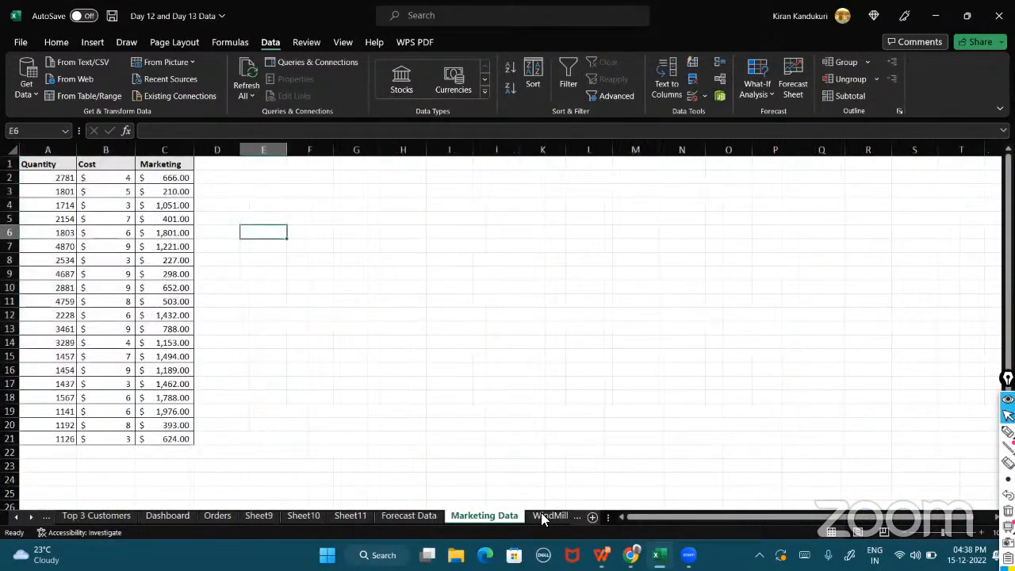
pyautogui.click(540, 512)
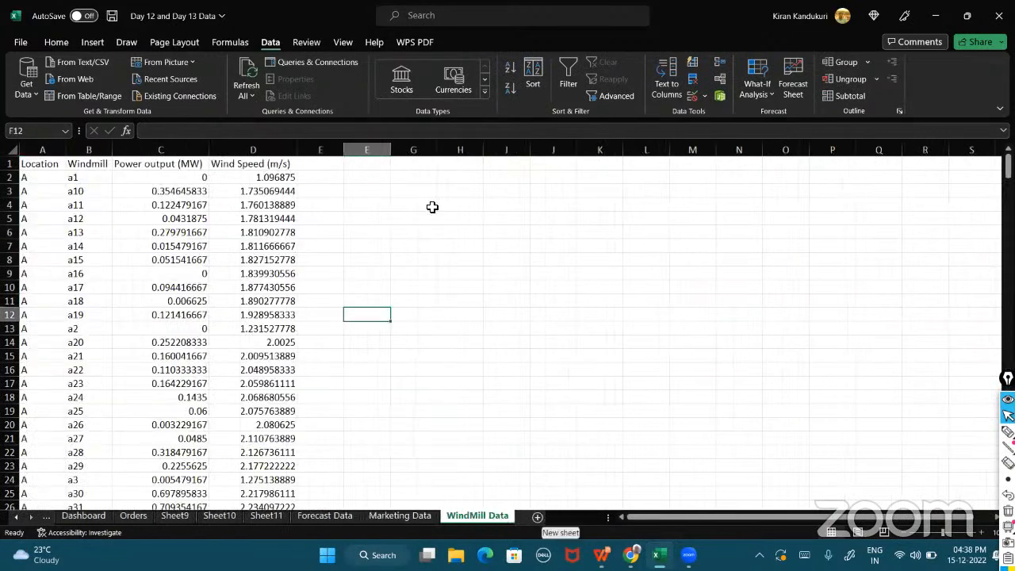
# Enter the bold heading Prediction in G2 and autofit column G's width.
pyautogui.click(409, 177)
pyautogui.write('Prediction')
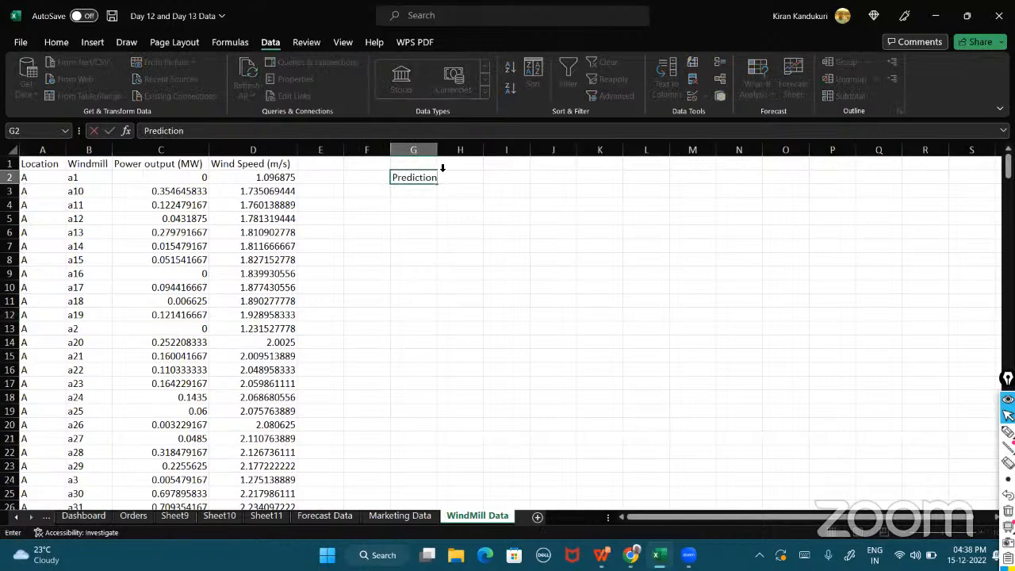
pyautogui.press('Return')
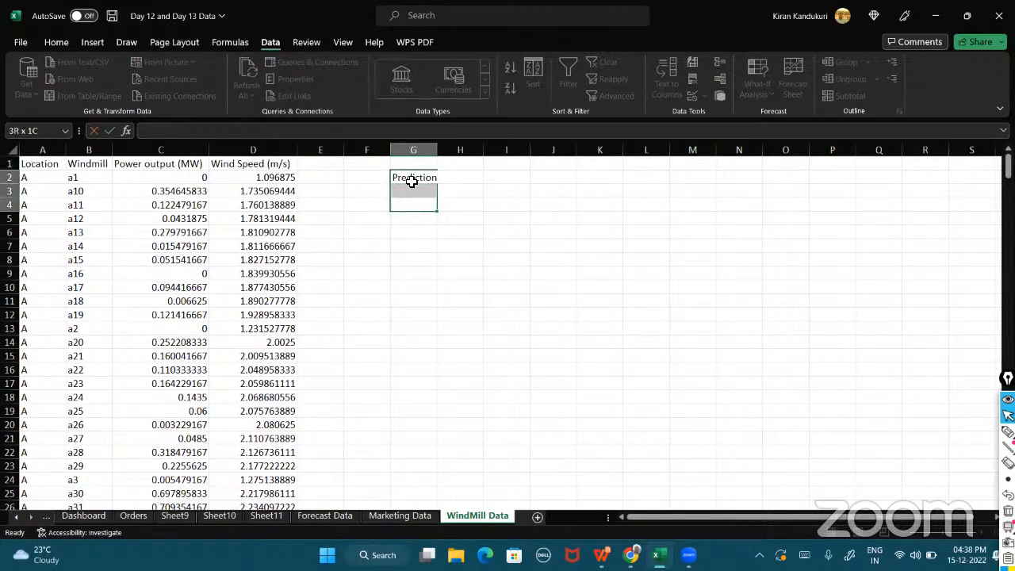
pyautogui.click(411, 181)
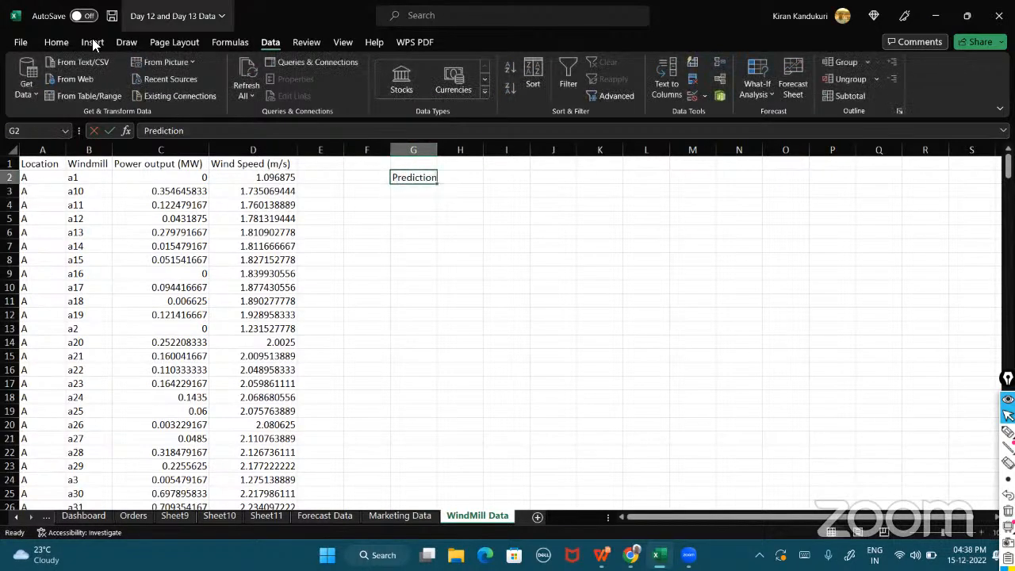
pyautogui.click(51, 42)
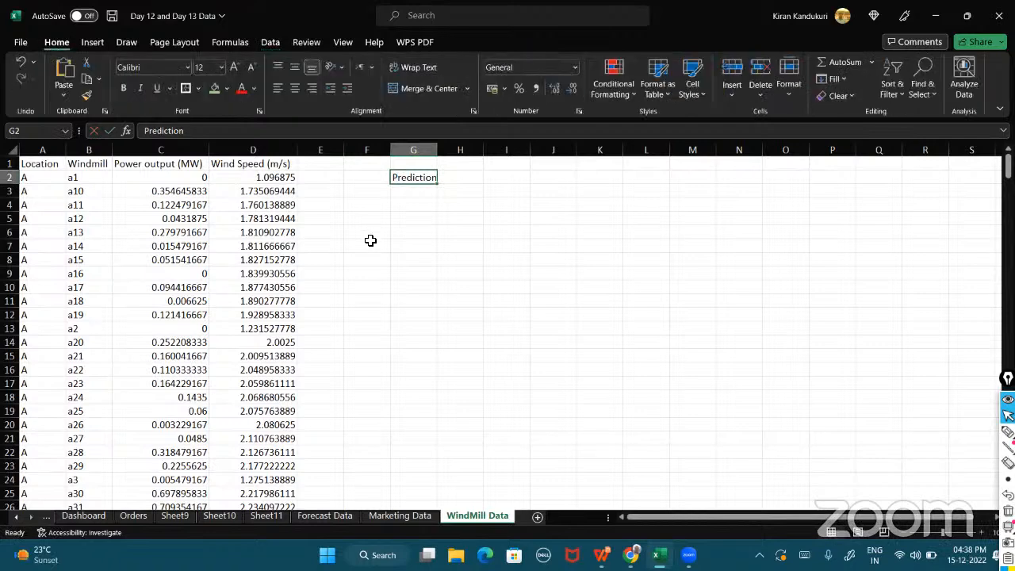
pyautogui.hotkey('ctrl', 'b')
pyautogui.click(421, 220)
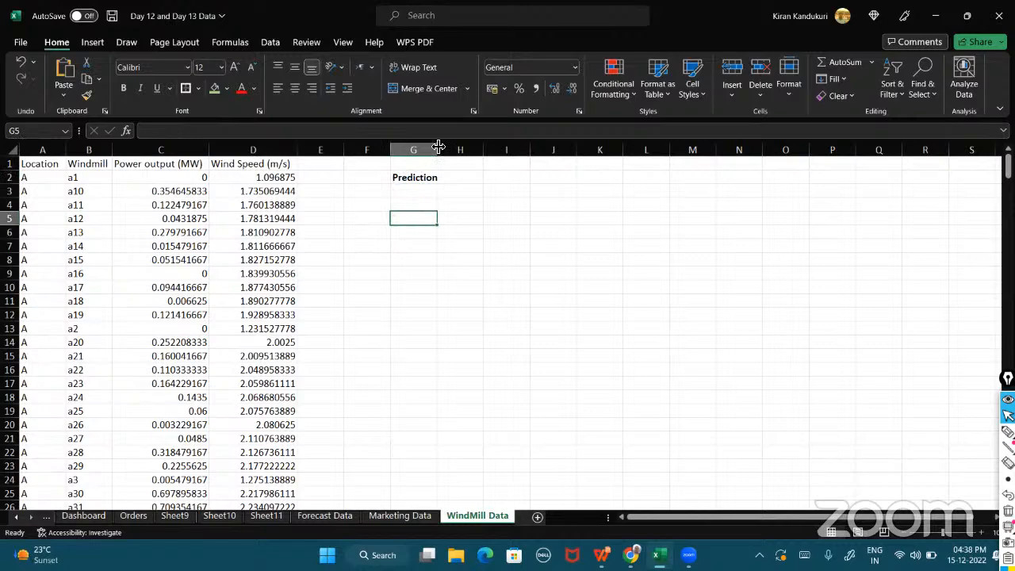
pyautogui.doubleClick(438, 149)
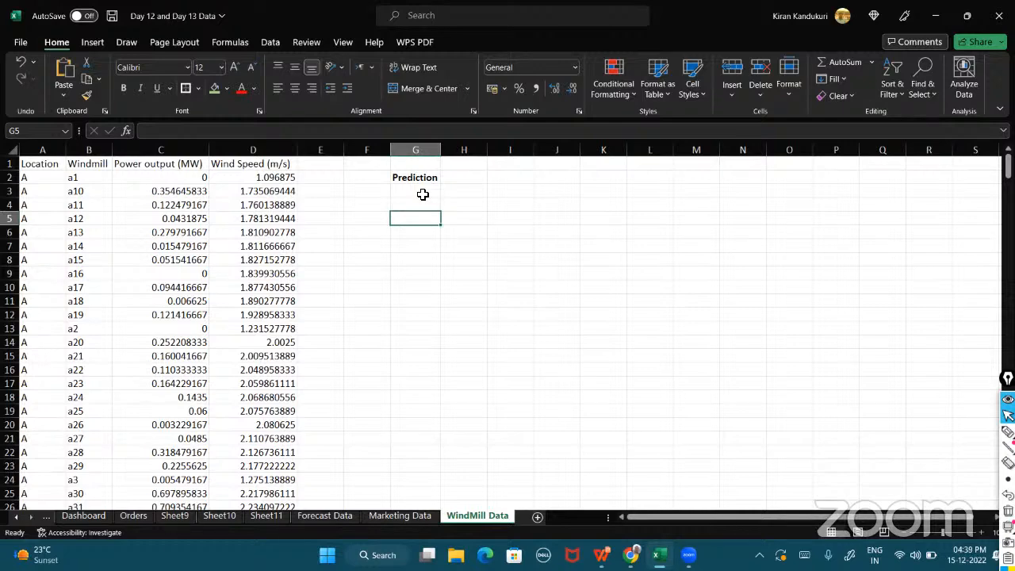
# Enter the question 'What will be the Power Output given the Wind Speed?' in G5.
pyautogui.write('What')
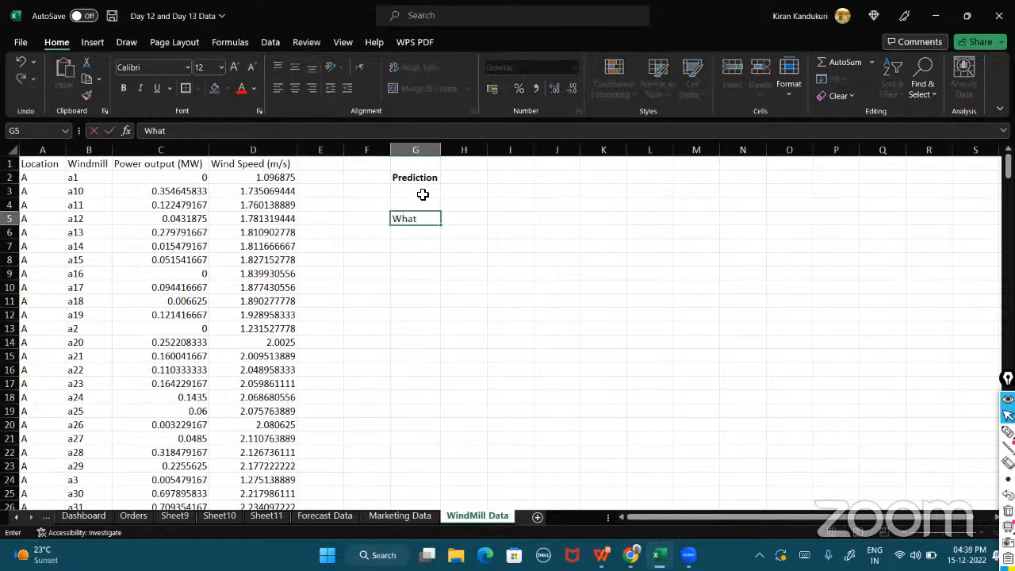
pyautogui.write(' will be the Power Out')
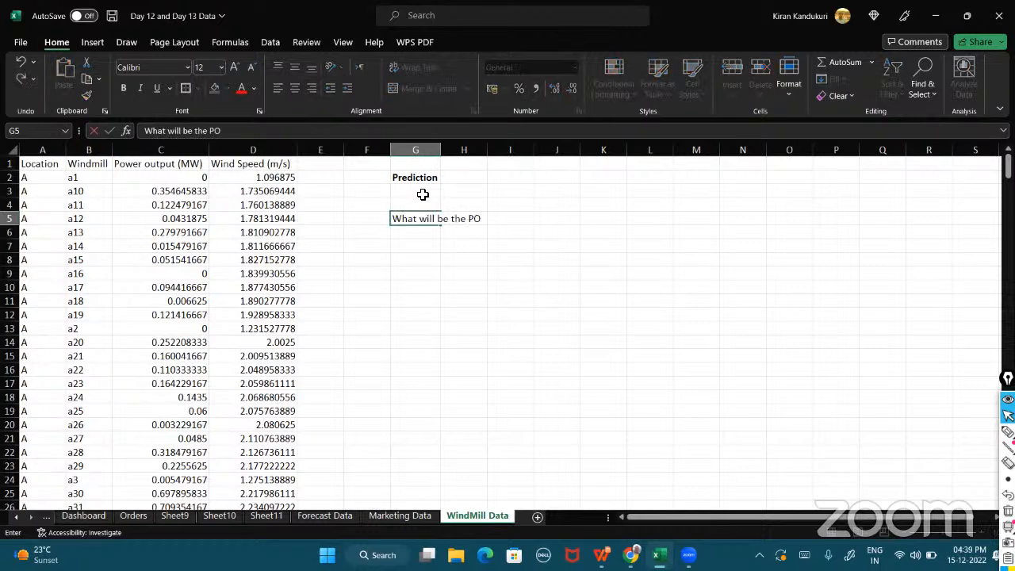
pyautogui.write('put given the W')
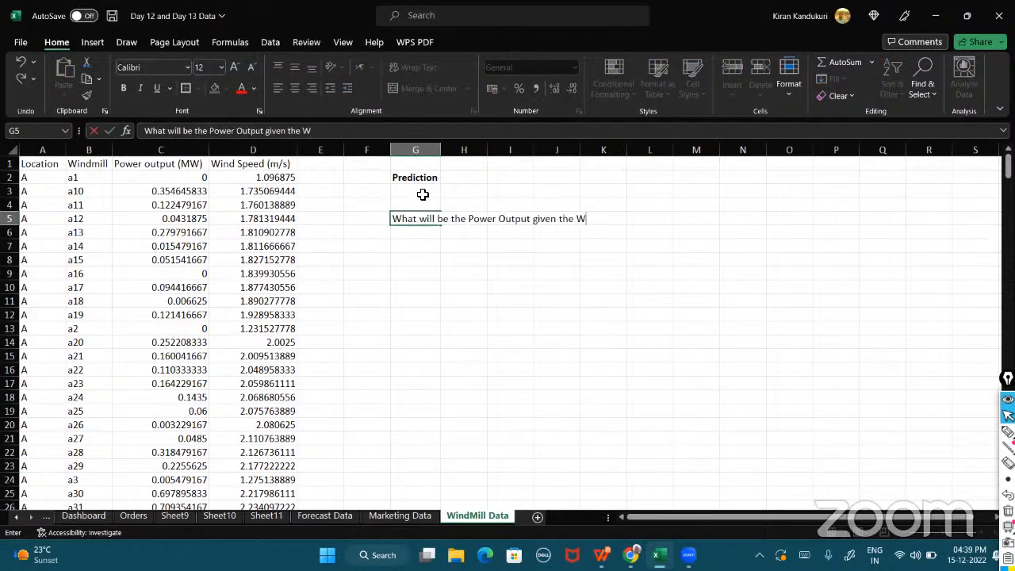
pyautogui.write('Ind Speed?')
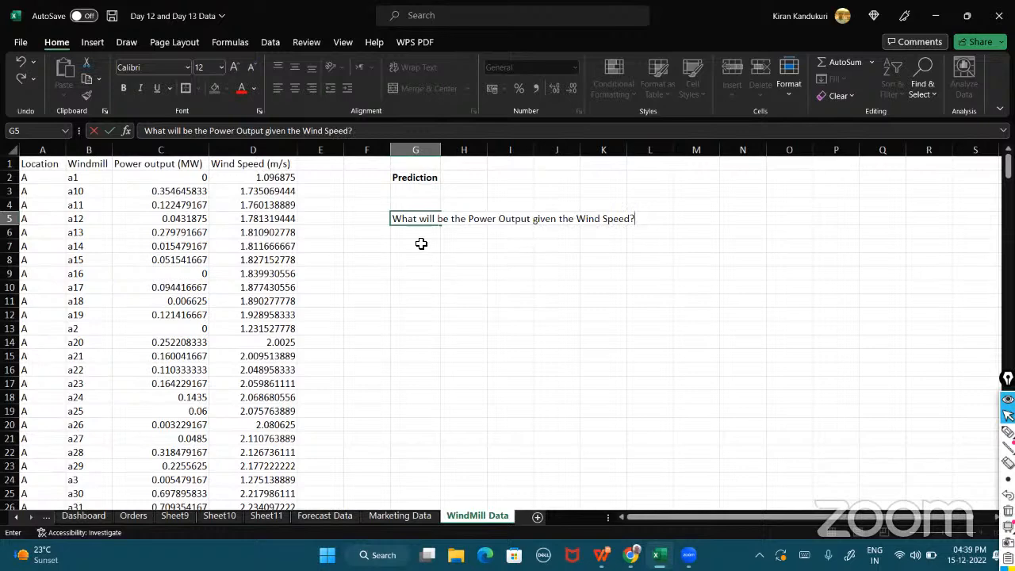
pyautogui.click(421, 243)
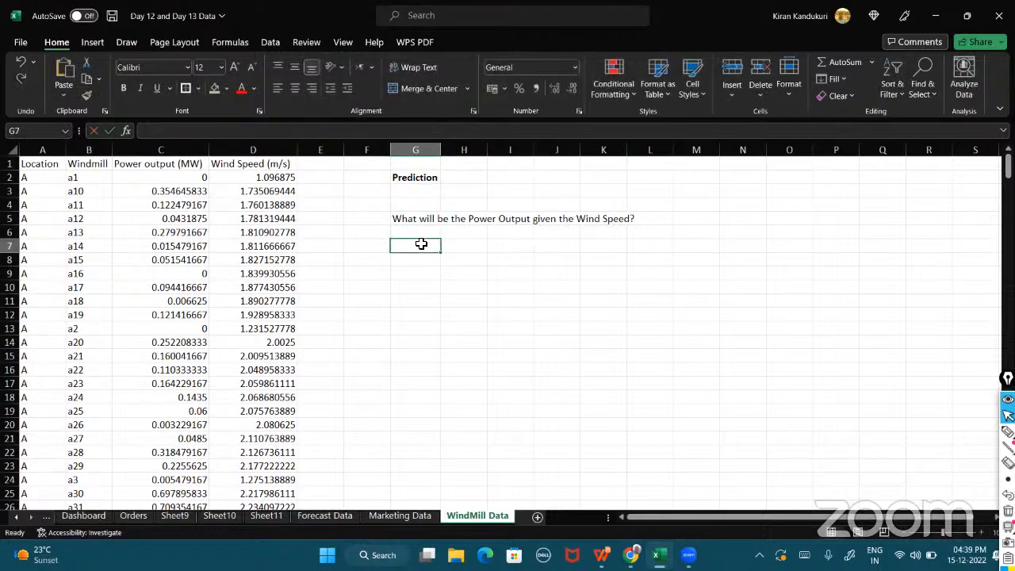
# Enter 'Power Output - Dependent Variable' in G7 and 'Wind Speed - Independent variable' in G8.
pyautogui.write('Power Output - Dependec')
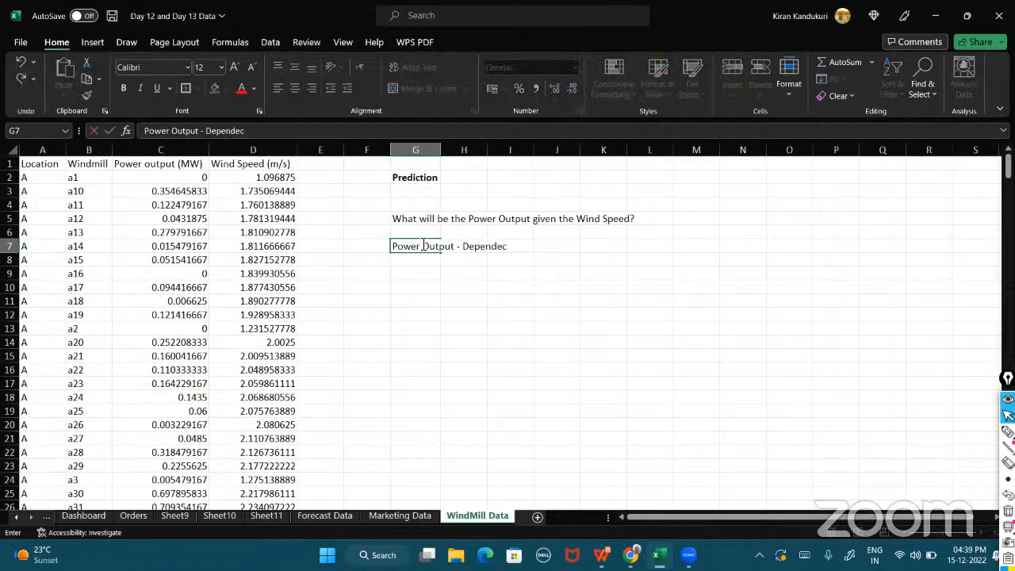
pyautogui.press('BackSpace')
pyautogui.write('nt Variable')
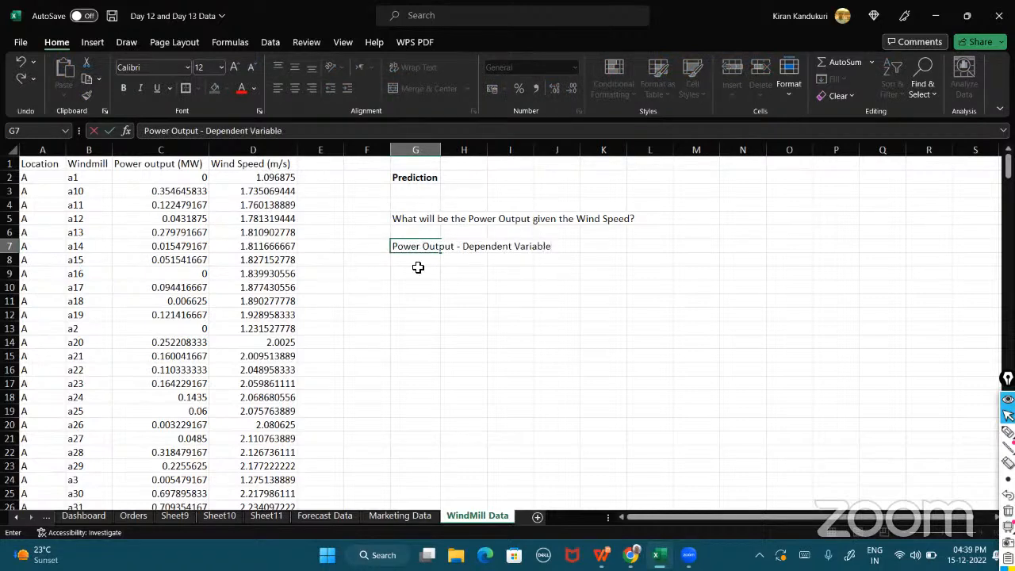
pyautogui.click(418, 269)
pyautogui.click(418, 262)
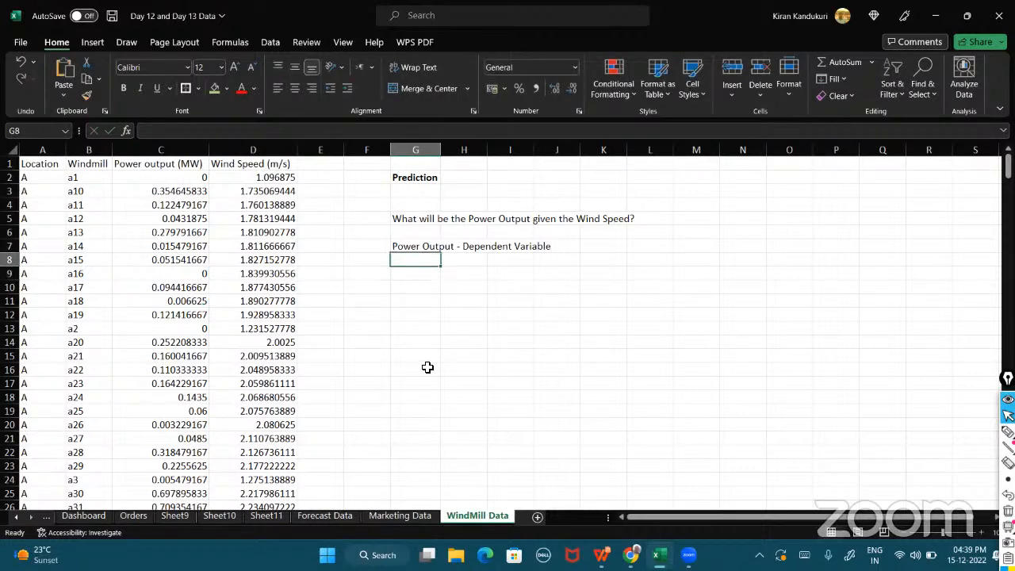
pyautogui.write('Wind Spee')
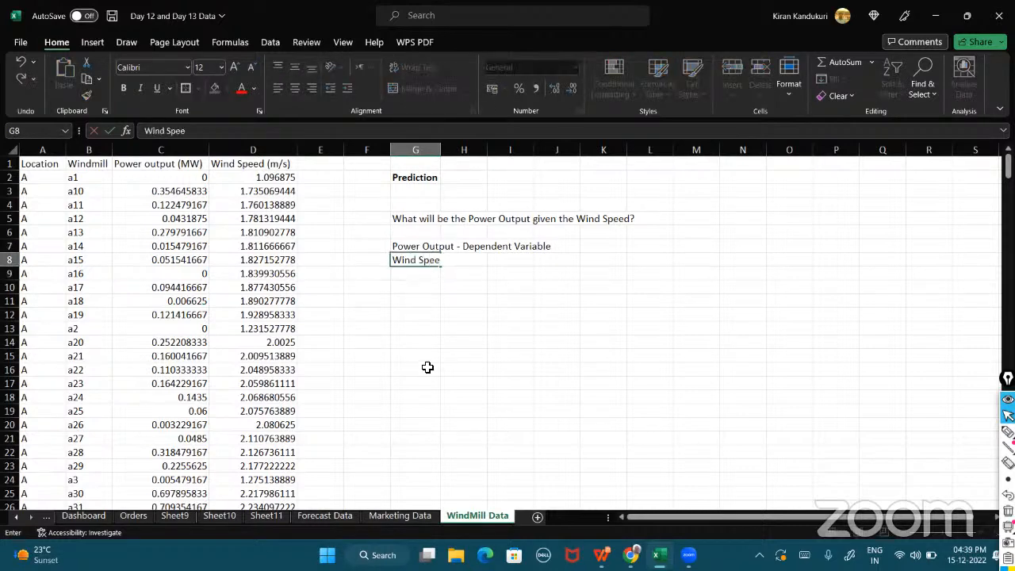
pyautogui.write('d - Independent variable')
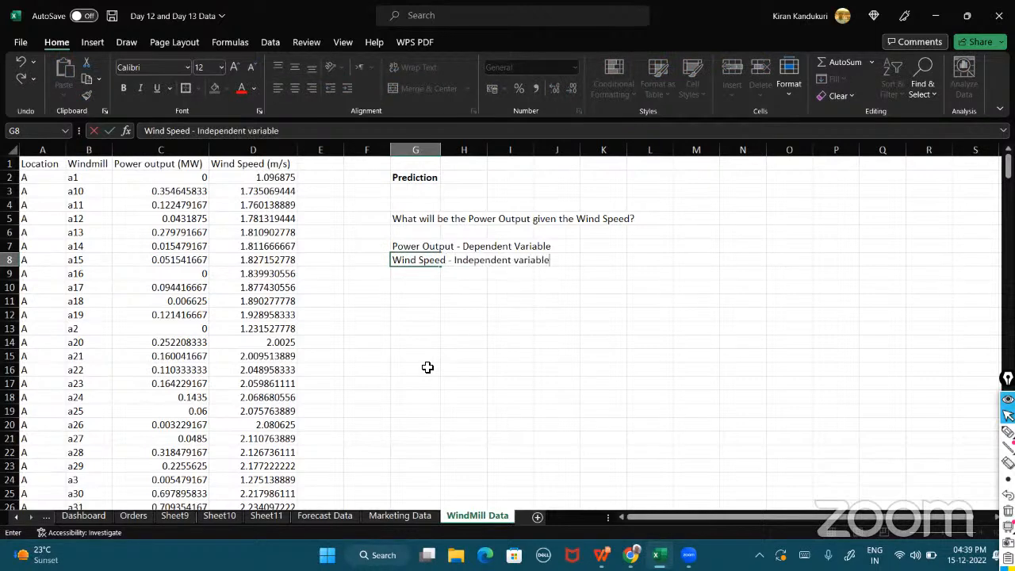
pyautogui.click(410, 307)
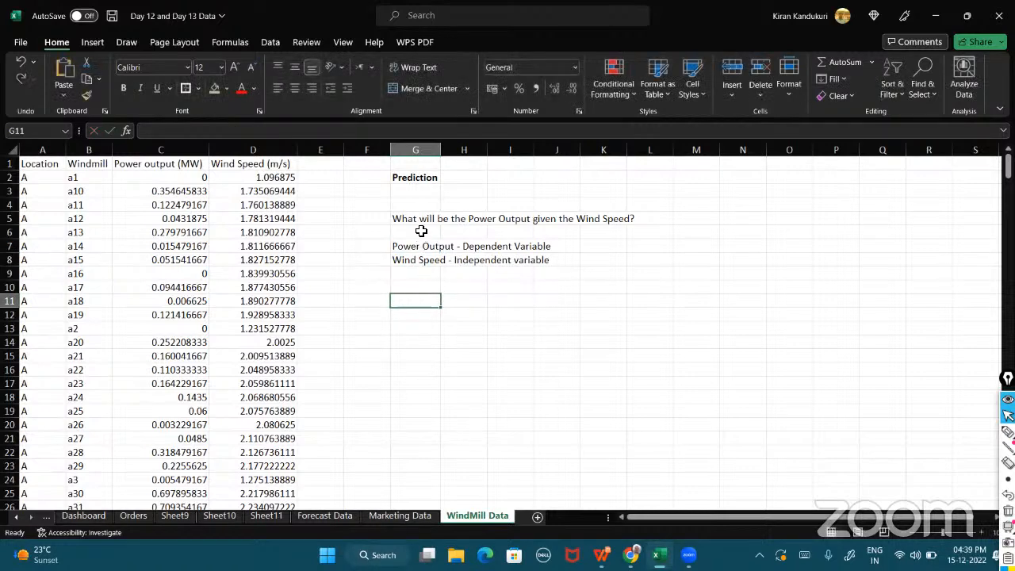
# Enter the expression y = f(x) in G10.
pyautogui.click(419, 286)
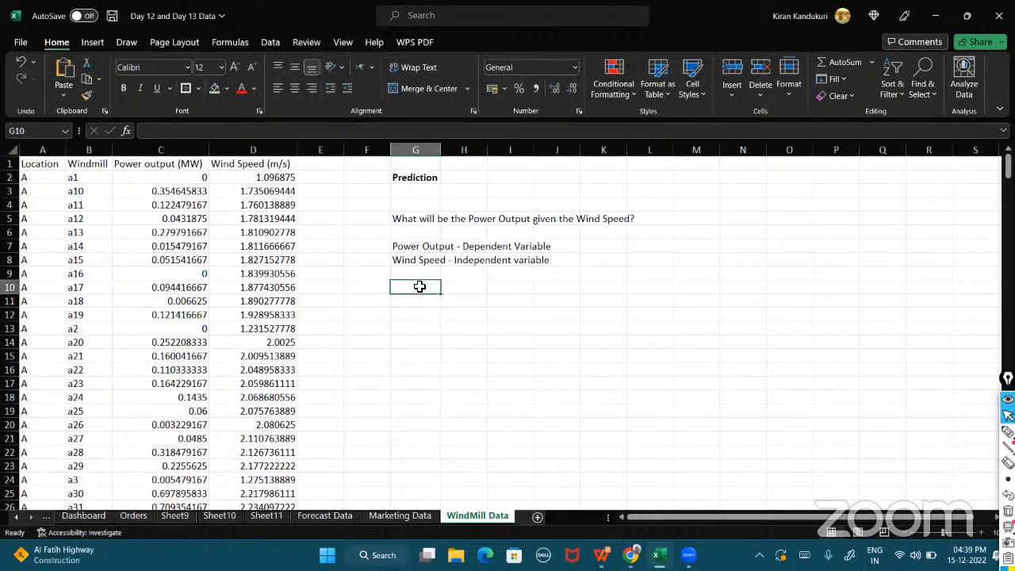
pyautogui.write('y')
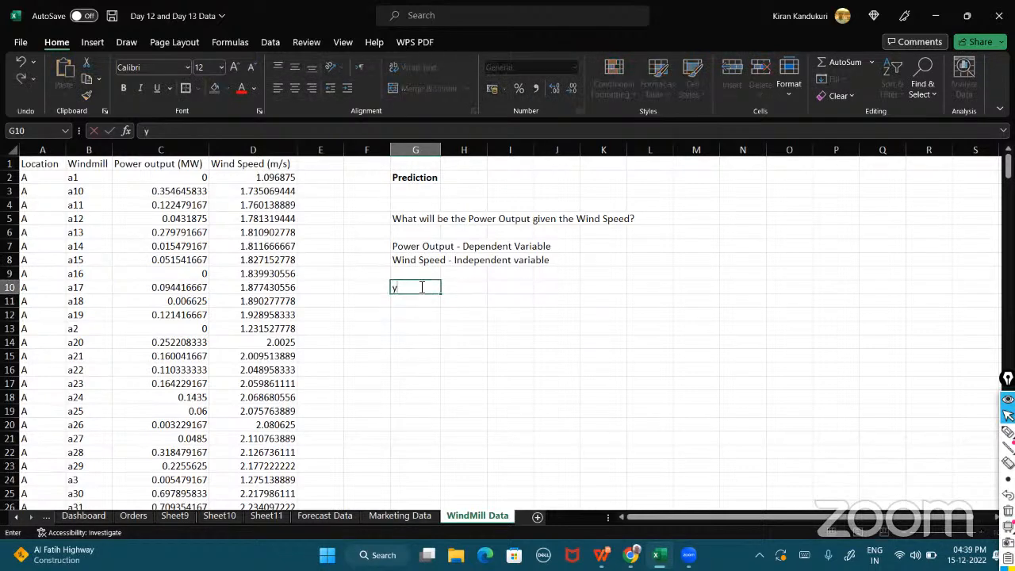
pyautogui.write(' = f(x')
pyautogui.click(422, 314)
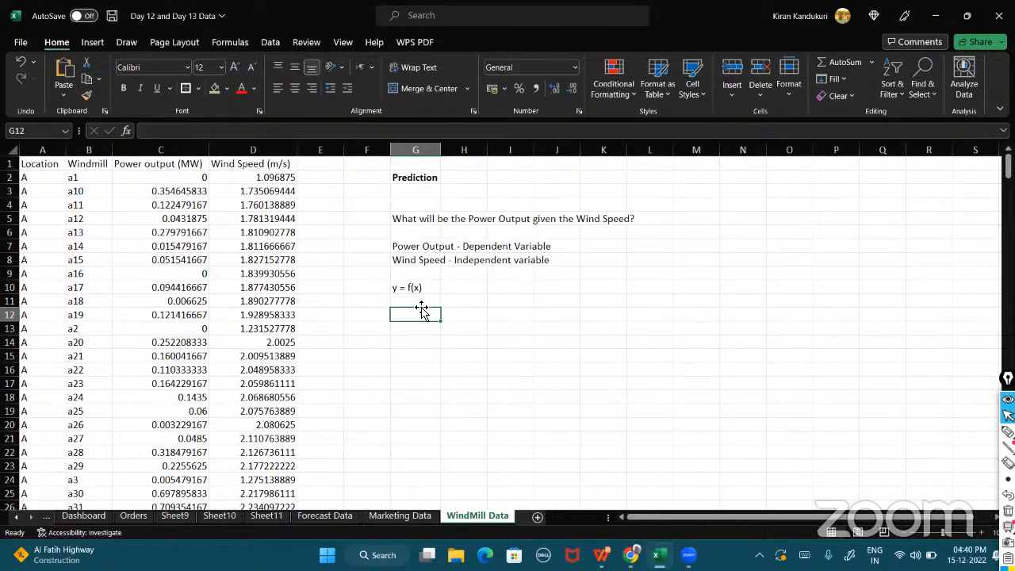
# Enter the heading Forecasting in M2 and 'y(t+1) = y(t) + y(t-1) +y(t-2) + y(t-3)' in M5.
pyautogui.click(709, 177)
pyautogui.write('Forecasting')
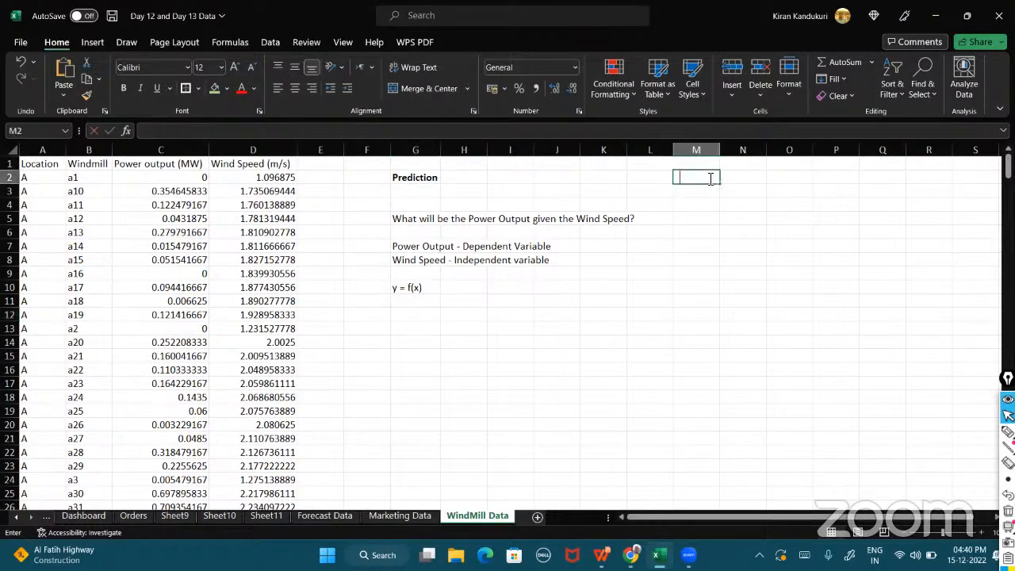
pyautogui.click(686, 214)
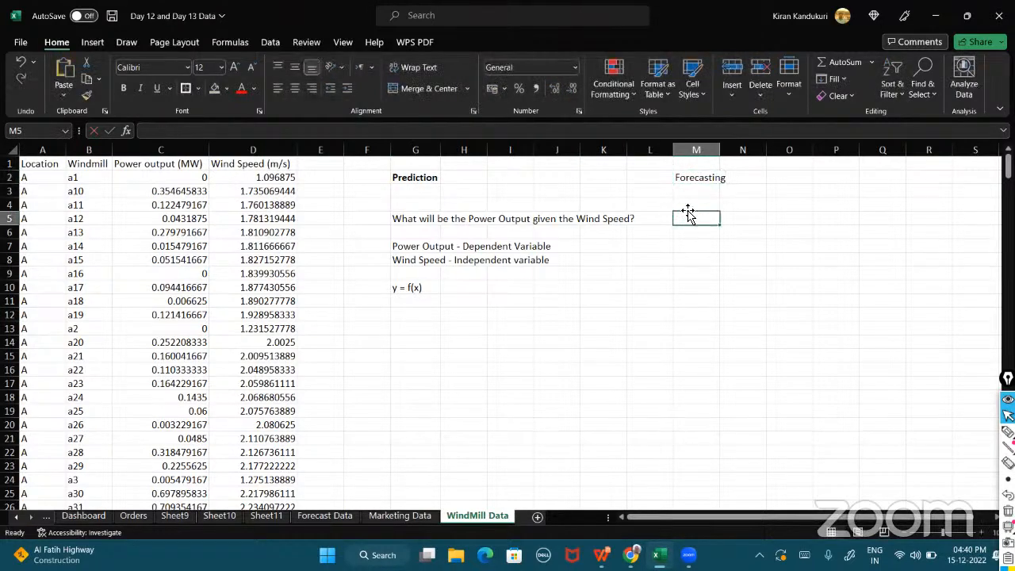
pyautogui.write('y(t+1)')
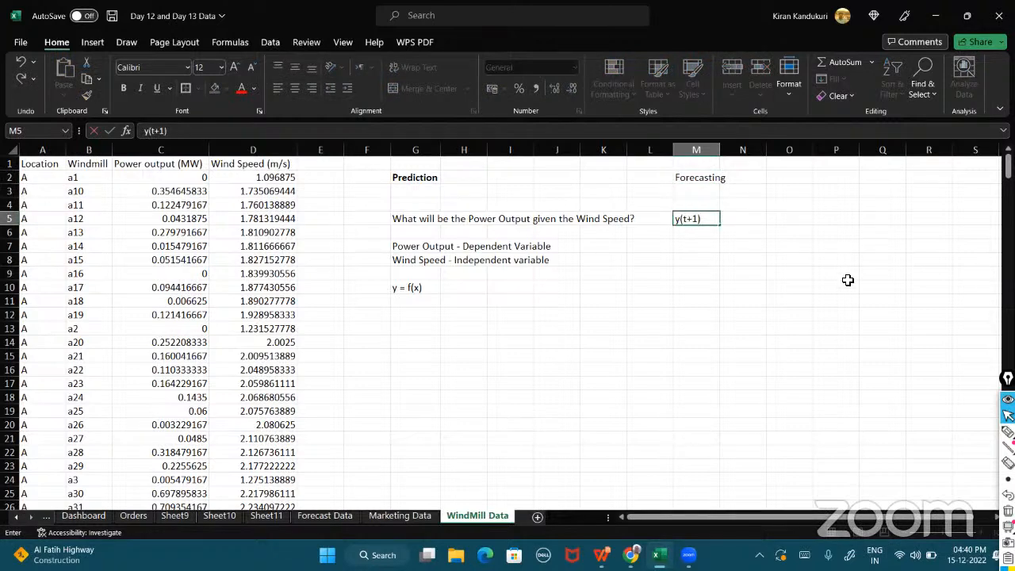
pyautogui.write(' = y(t) + y(t-1) +y(')
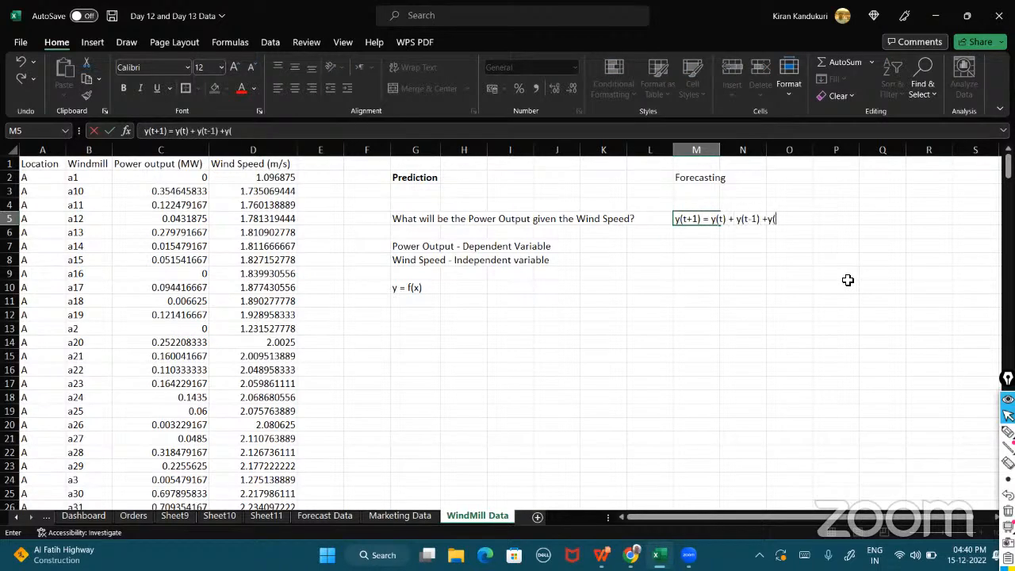
pyautogui.write('t-2) + y(t-3)')
pyautogui.click(701, 247)
# Enter 'Profit(2023) = Profit(2022) +Profit(2021) +Profit(2020) +P..........' in M7.
pyautogui.write('Prof')
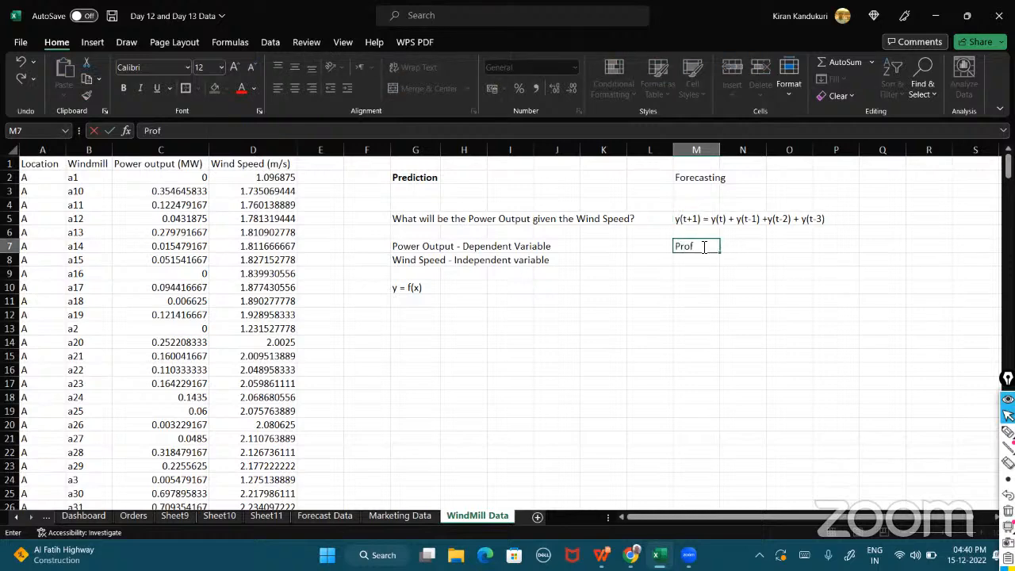
pyautogui.write('it(2023) = Profit(20')
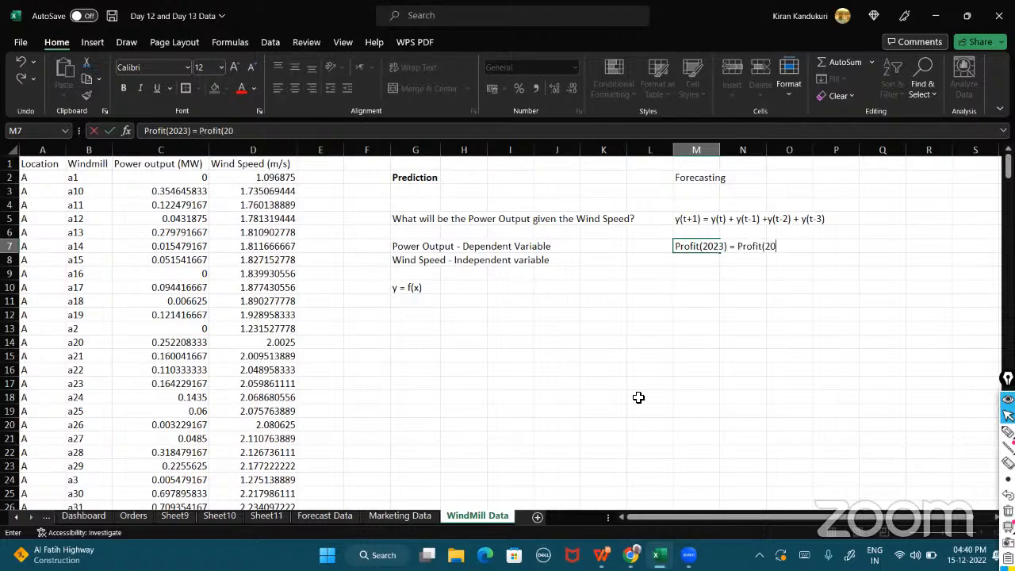
pyautogui.write('222)')
pyautogui.press('BackSpace')
pyautogui.write(') +Profit(2021) +Profit(2020) +P')
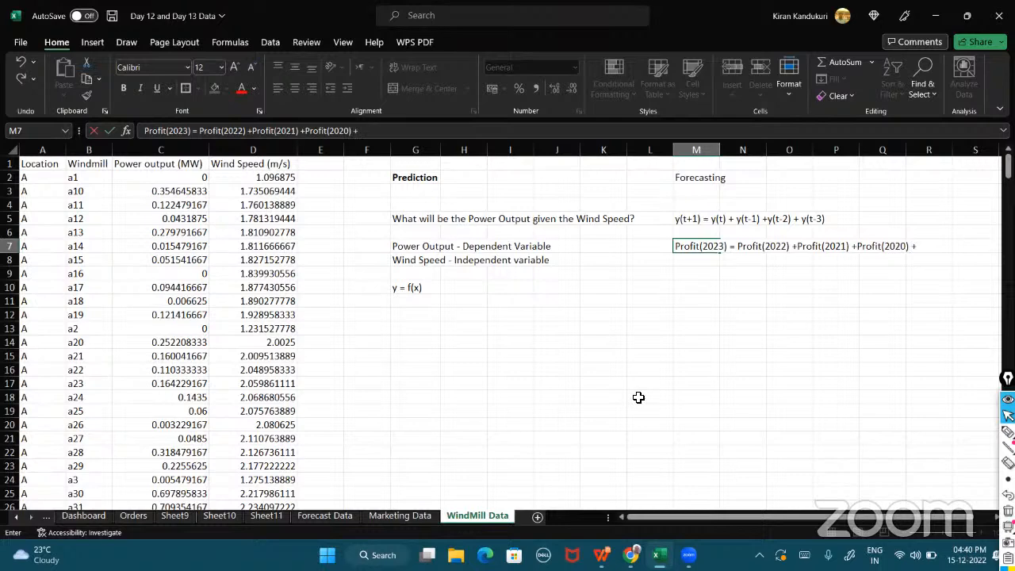
pyautogui.write('..........')
# Autofit column M's width to fit the profit forecasting expression.
pyautogui.click(723, 152)
pyautogui.doubleClick(720, 149)
pyautogui.click(705, 246)
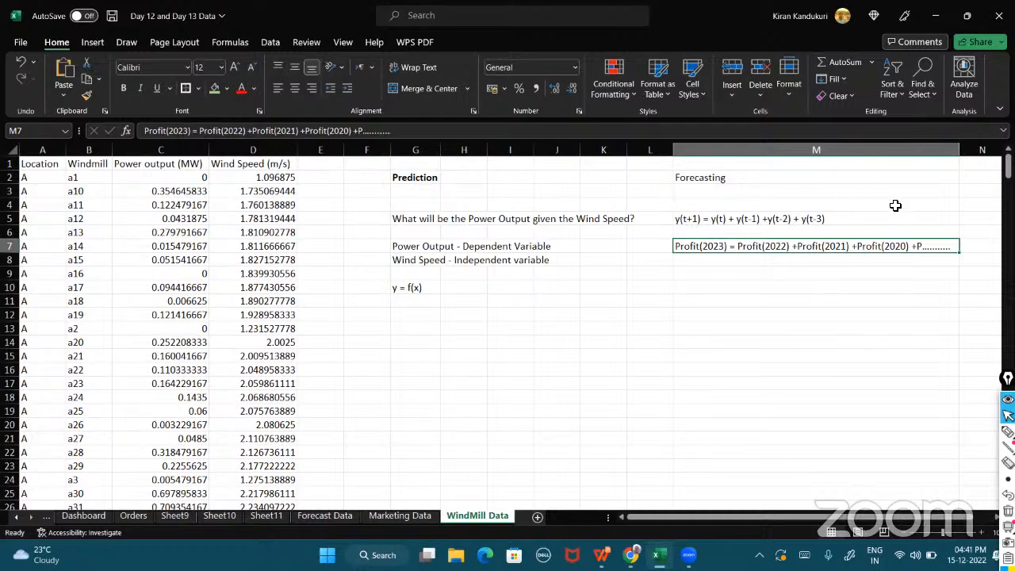
# Enter the question 'What will be the weight gained given the calories ocnsumed?' in G12.
pyautogui.click(422, 313)
pyautogui.write('What will be t')
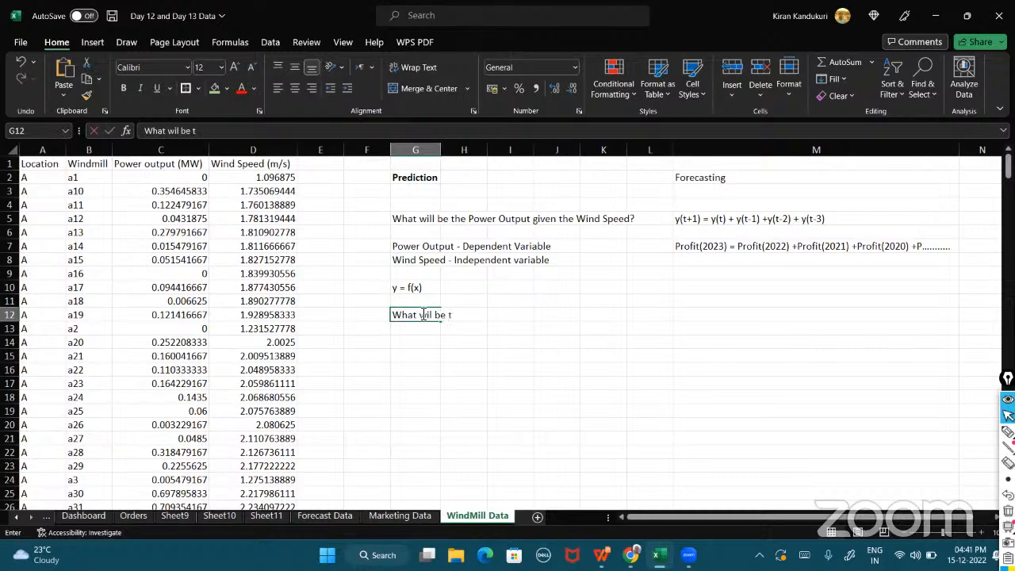
pyautogui.press('BackSpace')
pyautogui.press('BackSpace')
pyautogui.press('BackSpace')
pyautogui.press('BackSpace')
pyautogui.press('BackSpace')
pyautogui.press('BackSpace')
pyautogui.write('l')
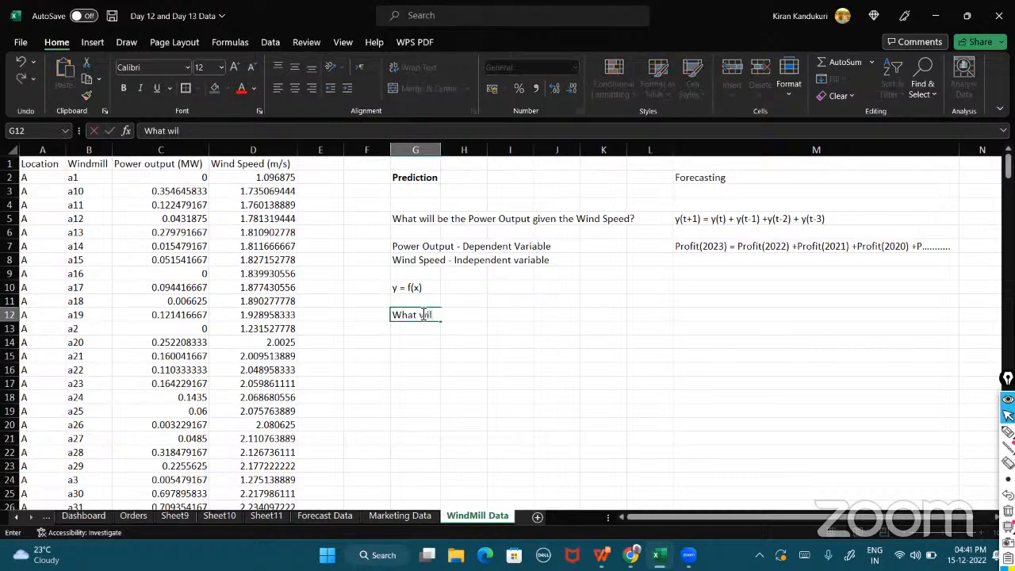
pyautogui.write('l be the wei')
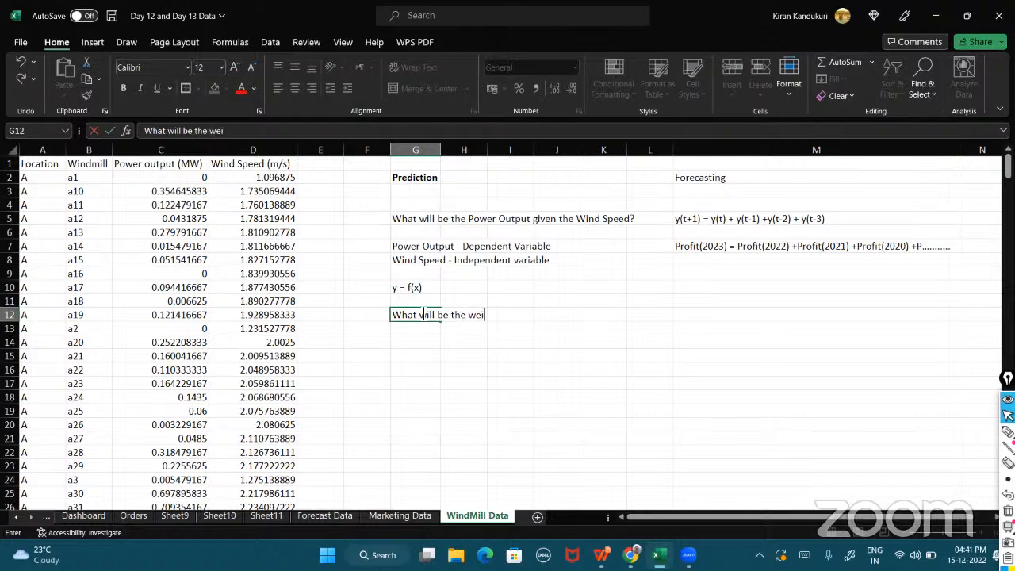
pyautogui.write('ght gained given the calories ocnsumed?')
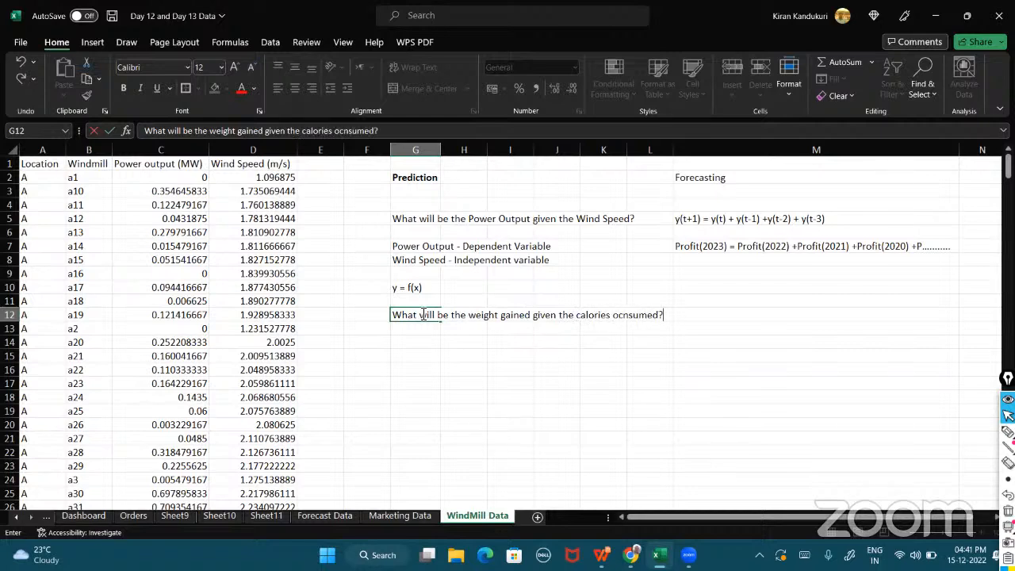
pyautogui.click(421, 339)
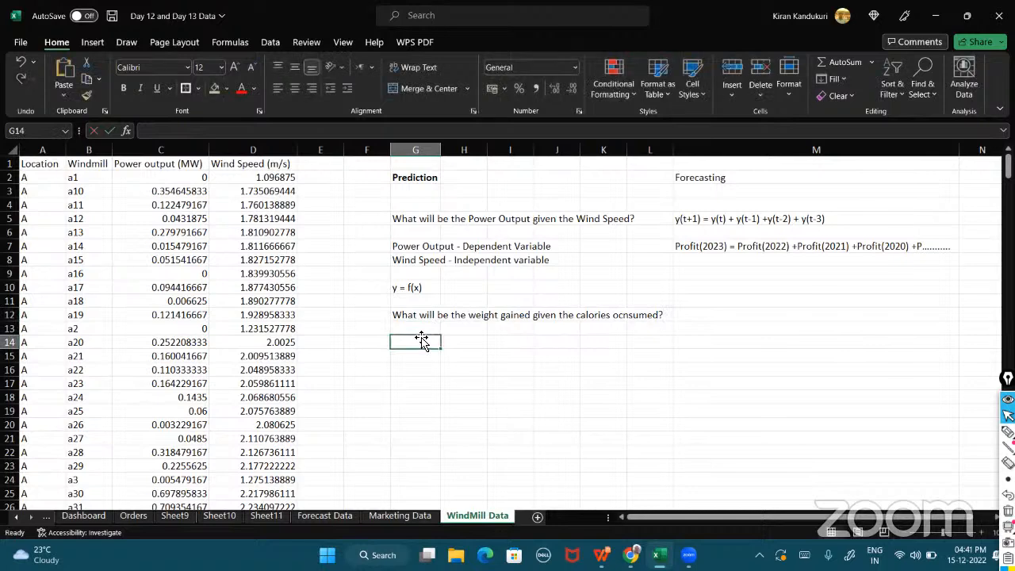
pyautogui.moveTo(473, 317); pyautogui.dragTo(463, 351)
pyautogui.click(462, 351)
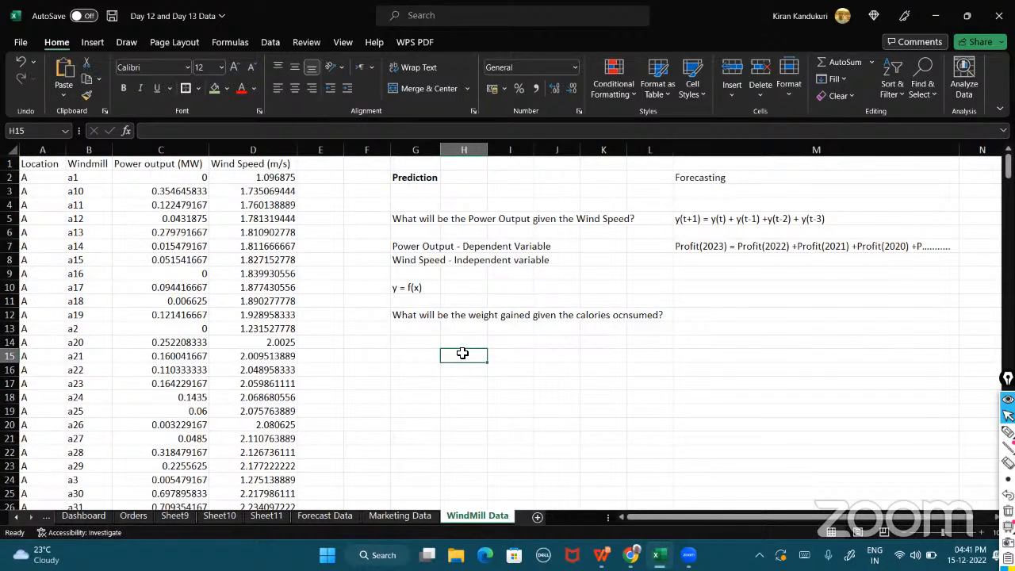
pyautogui.click(1007, 510)
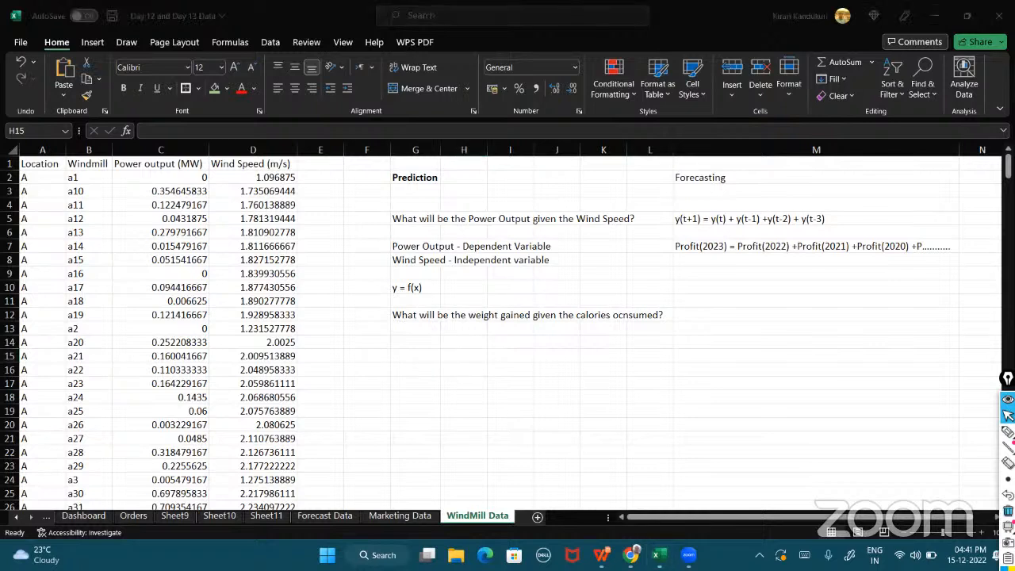
pyautogui.click(602, 331)
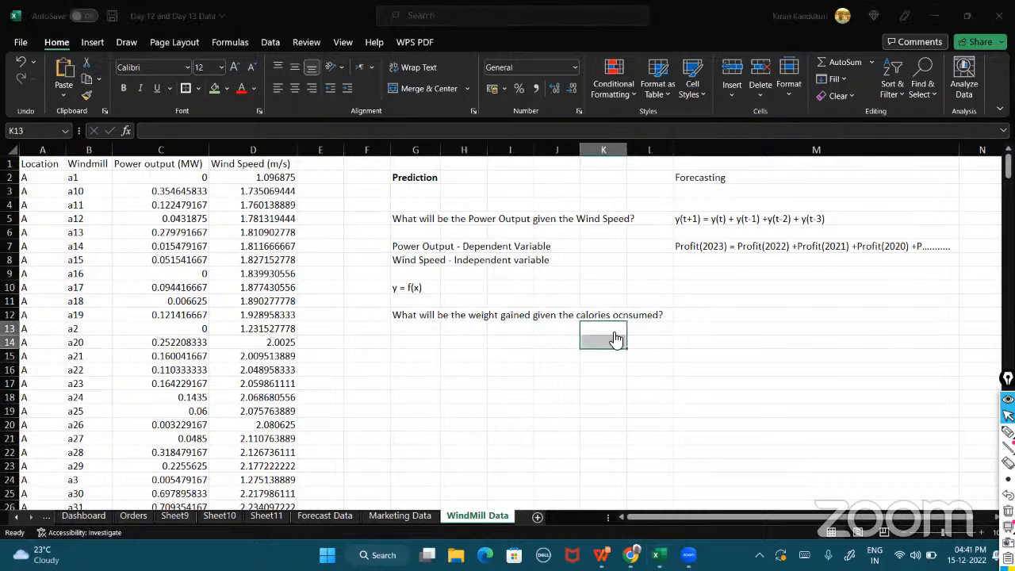
pyautogui.moveTo(663, 310); pyautogui.dragTo(630, 328)
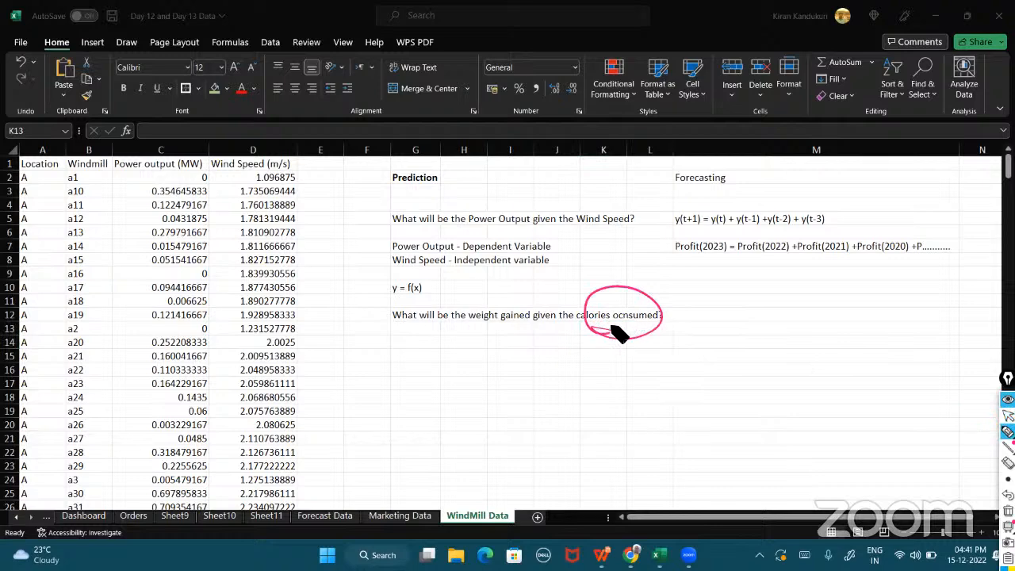
pyautogui.moveTo(458, 332); pyautogui.dragTo(524, 333)
pyautogui.moveTo(490, 369); pyautogui.dragTo(486, 335)
pyautogui.moveTo(477, 350); pyautogui.dragTo(499, 349)
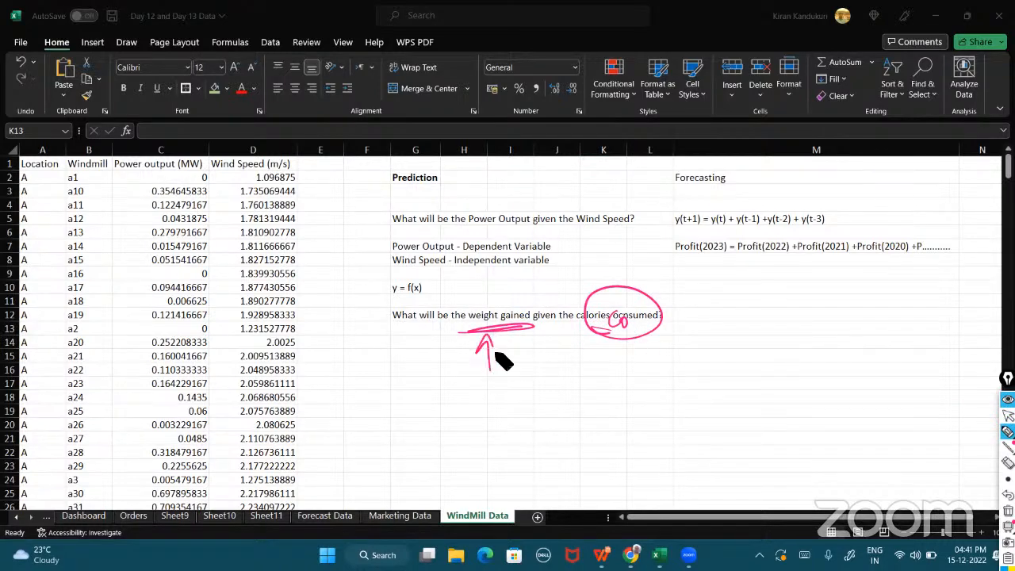
pyautogui.moveTo(452, 388)
pyautogui.mouseDown()
pyautogui.moveTo(478, 383)
pyautogui.moveTo(436, 434)
pyautogui.mouseUp()
pyautogui.moveTo(616, 364); pyautogui.dragTo(653, 393)
pyautogui.moveTo(644, 356); pyautogui.dragTo(609, 406)
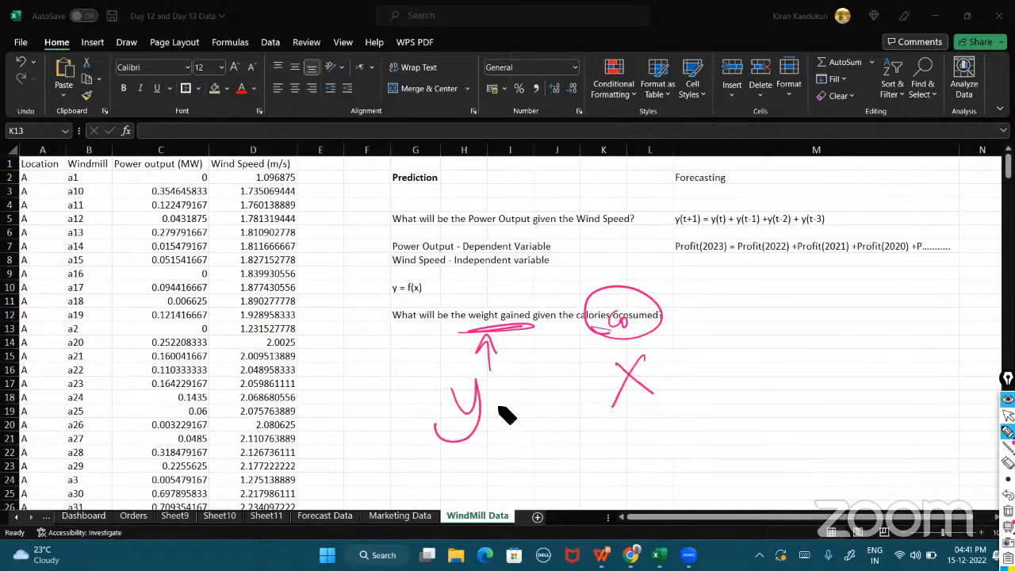
pyautogui.moveTo(494, 406)
pyautogui.mouseDown()
pyautogui.moveTo(540, 392)
pyautogui.moveTo(516, 415)
pyautogui.mouseUp()
pyautogui.moveTo(592, 369); pyautogui.dragTo(563, 406)
pyautogui.moveTo(573, 390); pyautogui.dragTo(592, 385)
pyautogui.moveTo(605, 358); pyautogui.dragTo(607, 403)
pyautogui.moveTo(663, 352); pyautogui.dragTo(650, 401)
pyautogui.moveTo(369, 199); pyautogui.dragTo(444, 188)
pyautogui.moveTo(666, 191); pyautogui.dragTo(742, 185)
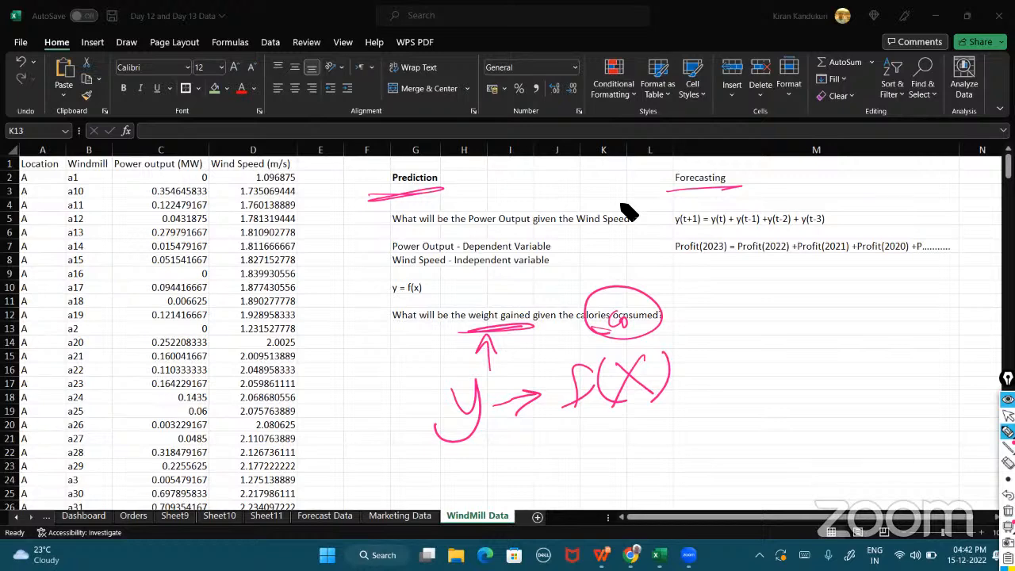
pyautogui.moveTo(718, 232)
pyautogui.mouseDown()
pyautogui.moveTo(816, 251)
pyautogui.moveTo(742, 234)
pyautogui.mouseUp()
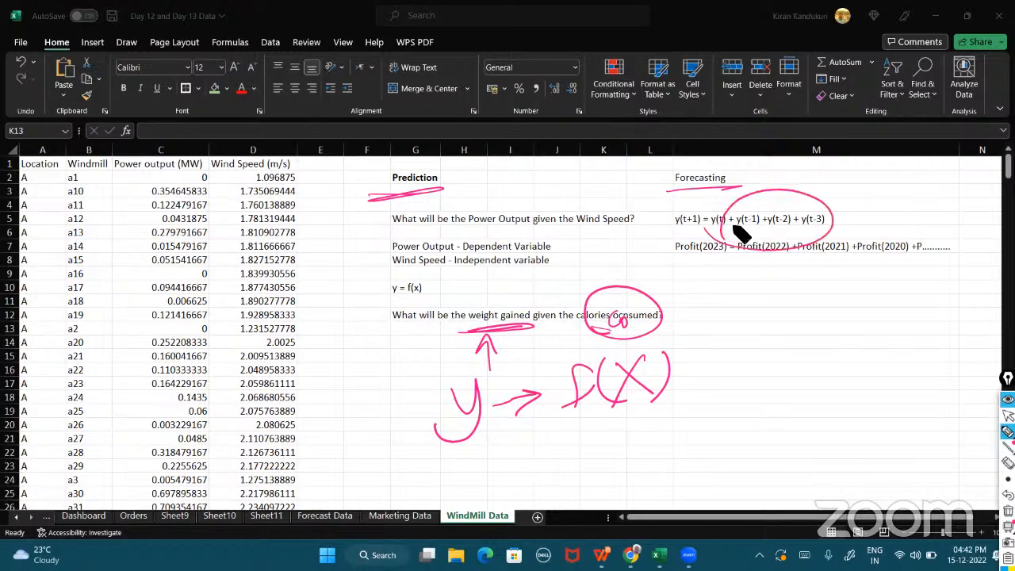
pyautogui.moveTo(426, 275)
pyautogui.mouseDown()
pyautogui.moveTo(410, 295)
pyautogui.moveTo(434, 297)
pyautogui.mouseUp()
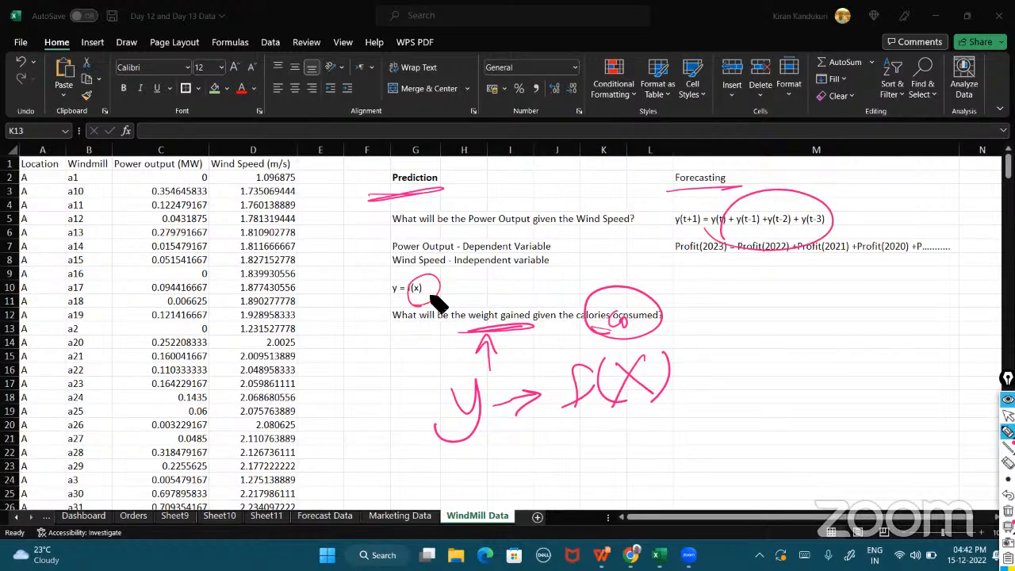
pyautogui.click(1008, 511)
pyautogui.click(1008, 416)
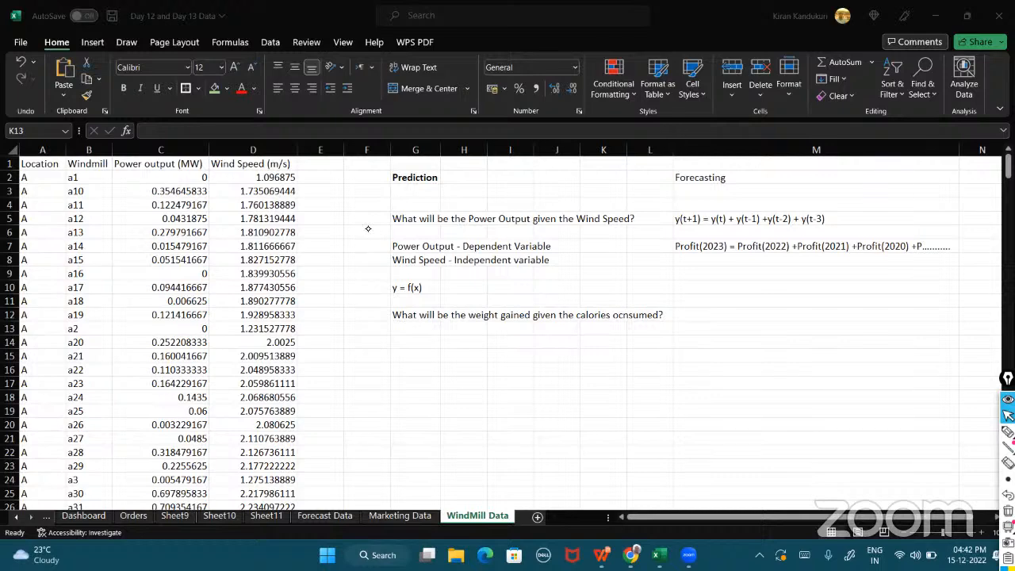
pyautogui.click(1007, 432)
pyautogui.moveTo(366, 219)
pyautogui.mouseDown()
pyautogui.moveTo(373, 226)
pyautogui.moveTo(394, 202)
pyautogui.mouseUp()
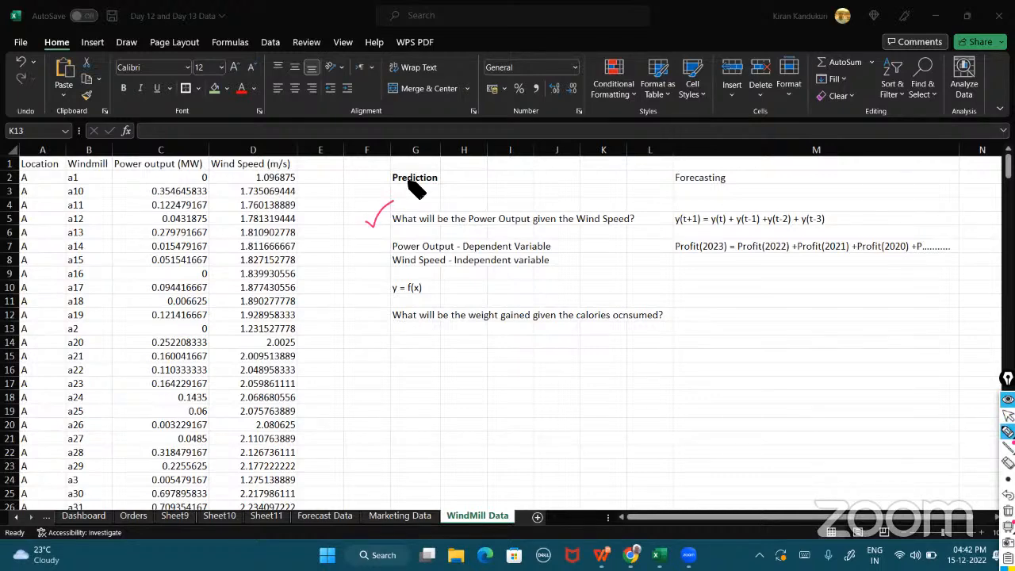
pyautogui.moveTo(372, 303)
pyautogui.mouseDown()
pyautogui.moveTo(439, 268)
pyautogui.moveTo(389, 302)
pyautogui.moveTo(397, 290)
pyautogui.mouseUp()
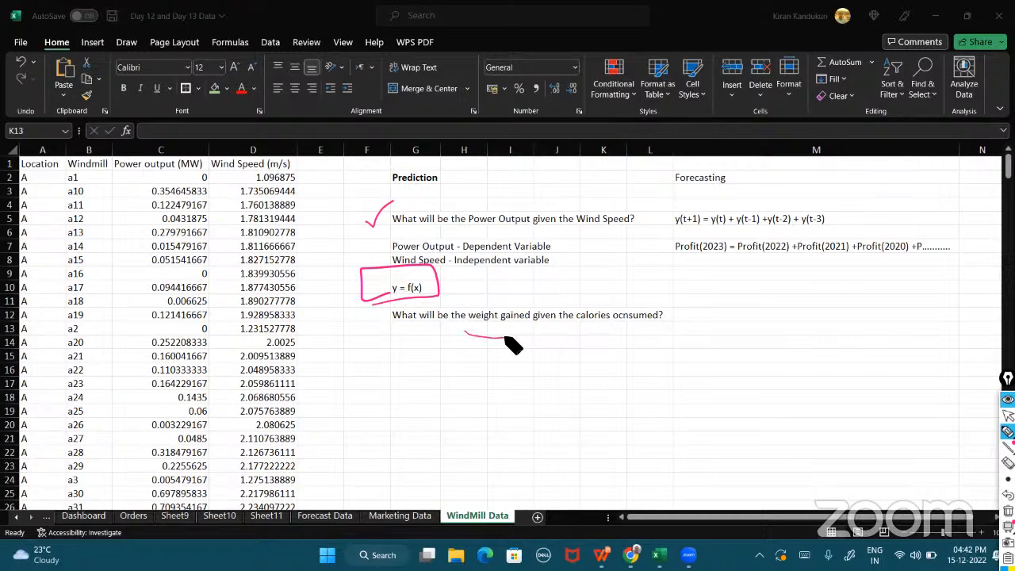
pyautogui.moveTo(532, 320)
pyautogui.mouseDown()
pyautogui.moveTo(517, 340)
pyautogui.moveTo(516, 294)
pyautogui.moveTo(473, 335)
pyautogui.moveTo(536, 317)
pyautogui.moveTo(475, 301)
pyautogui.mouseUp()
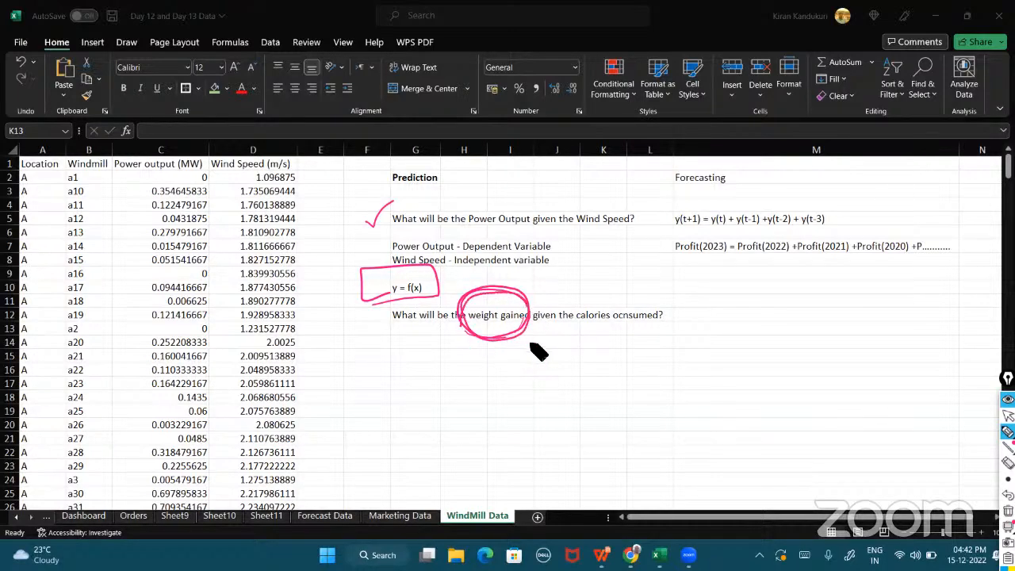
pyautogui.moveTo(571, 233); pyautogui.dragTo(625, 231)
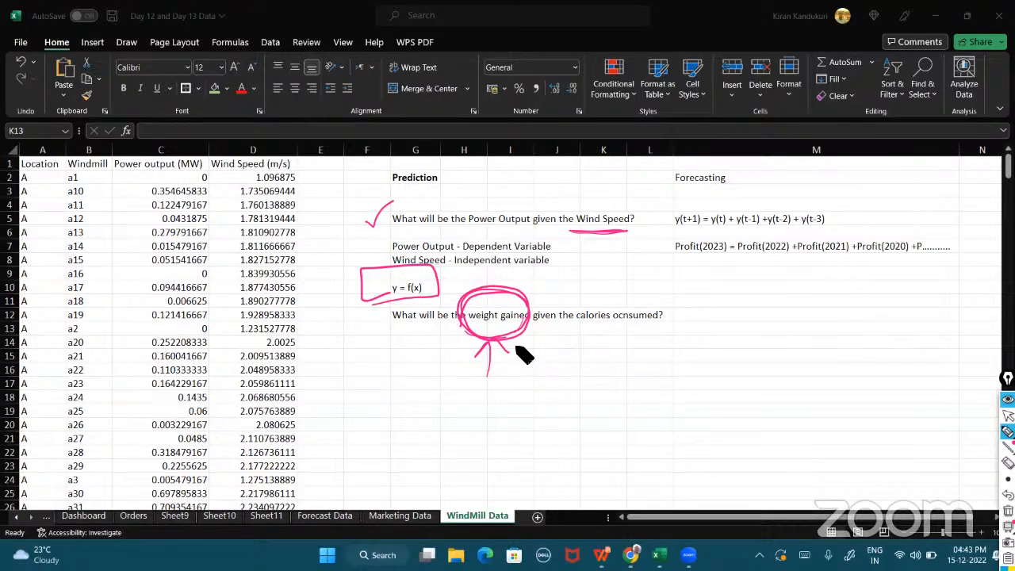
pyautogui.moveTo(623, 237)
pyautogui.mouseDown()
pyautogui.moveTo(569, 229)
pyautogui.moveTo(609, 227)
pyautogui.mouseUp()
pyautogui.moveTo(523, 301)
pyautogui.mouseDown()
pyautogui.moveTo(582, 241)
pyautogui.moveTo(595, 265)
pyautogui.mouseUp()
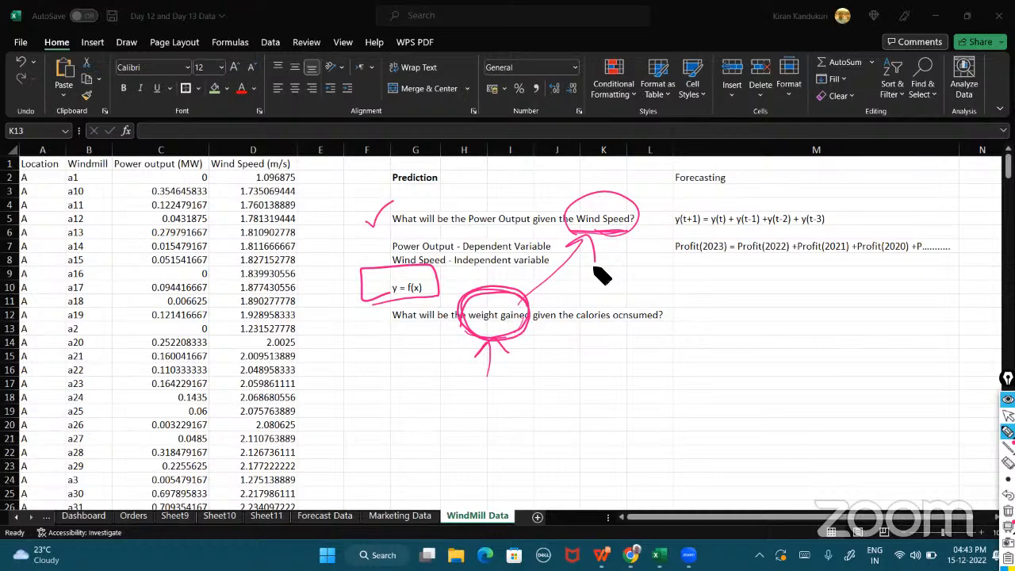
pyautogui.moveTo(379, 199); pyautogui.dragTo(445, 193)
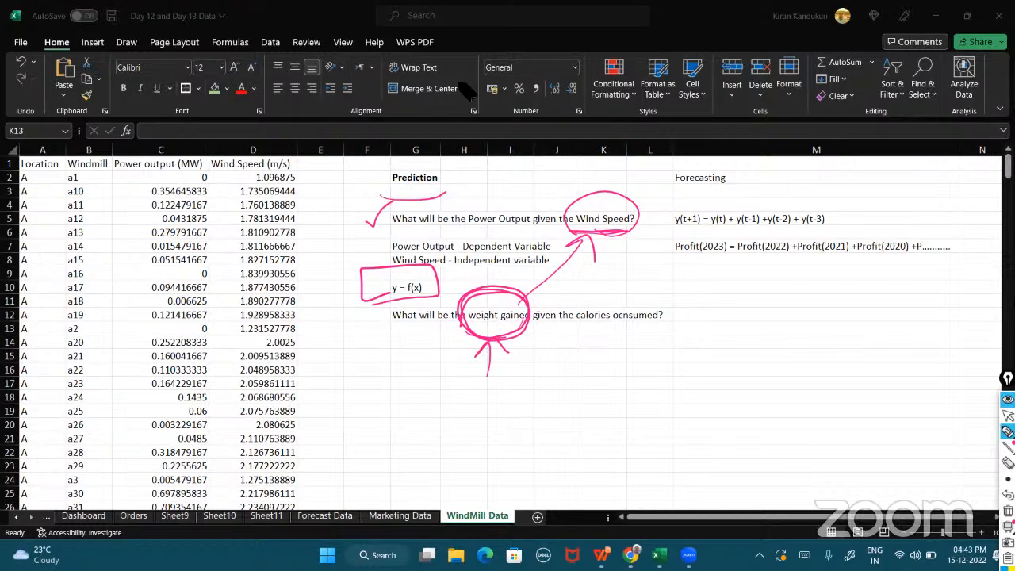
pyautogui.click(1008, 510)
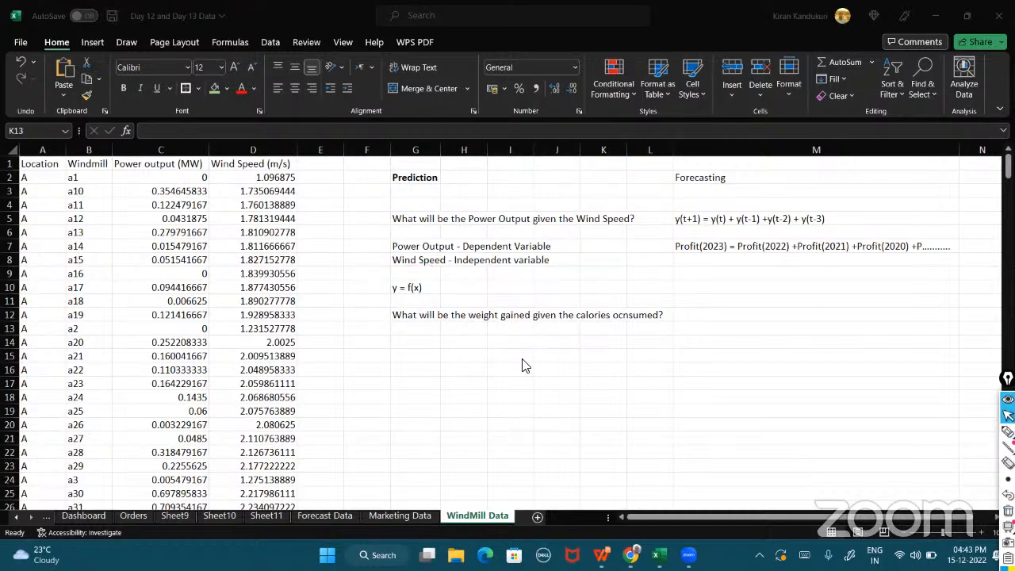
# Autofit column G's width to fit the Wind Speed question.
pyautogui.click(446, 361)
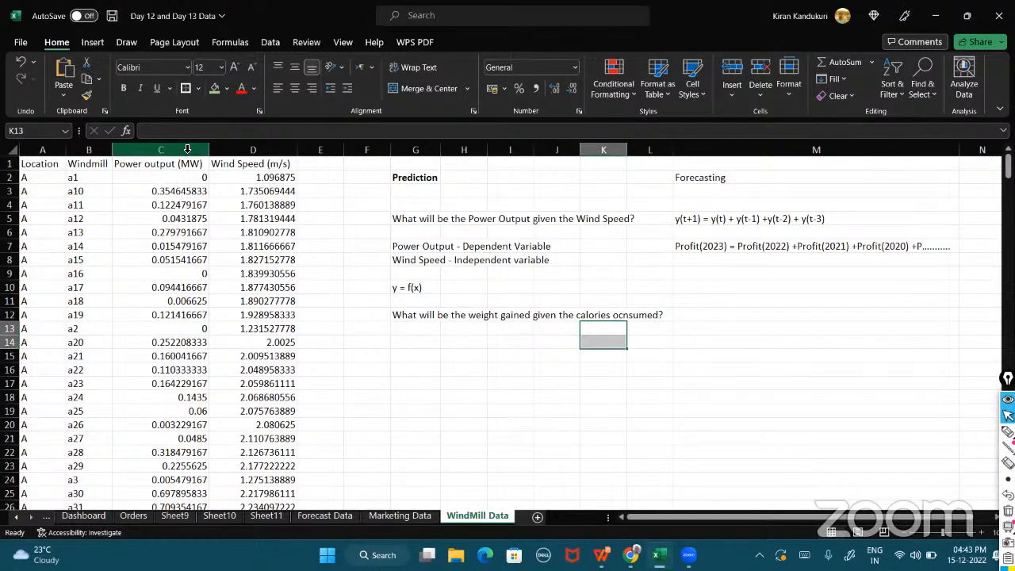
pyautogui.click(414, 218)
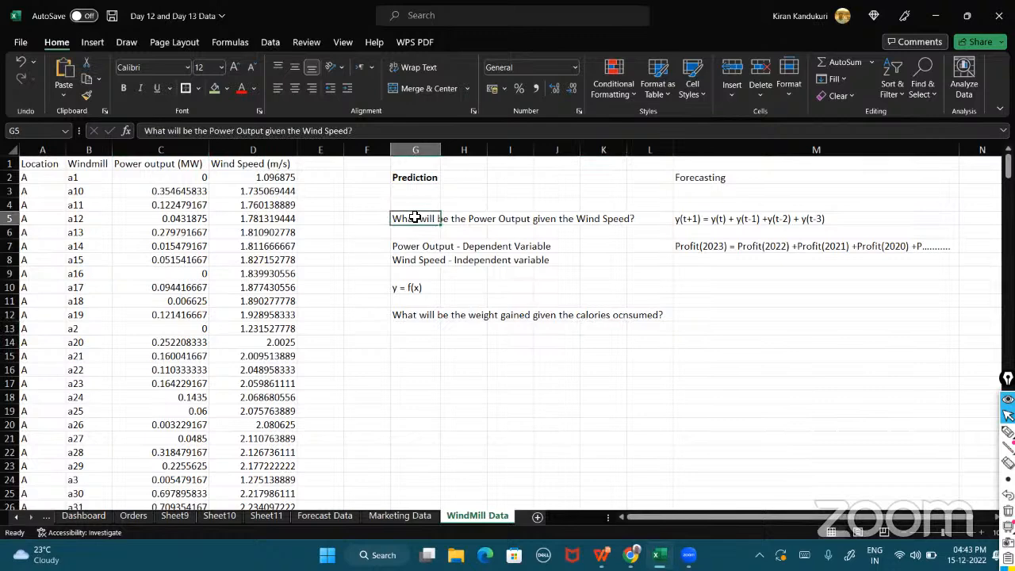
pyautogui.doubleClick(440, 149)
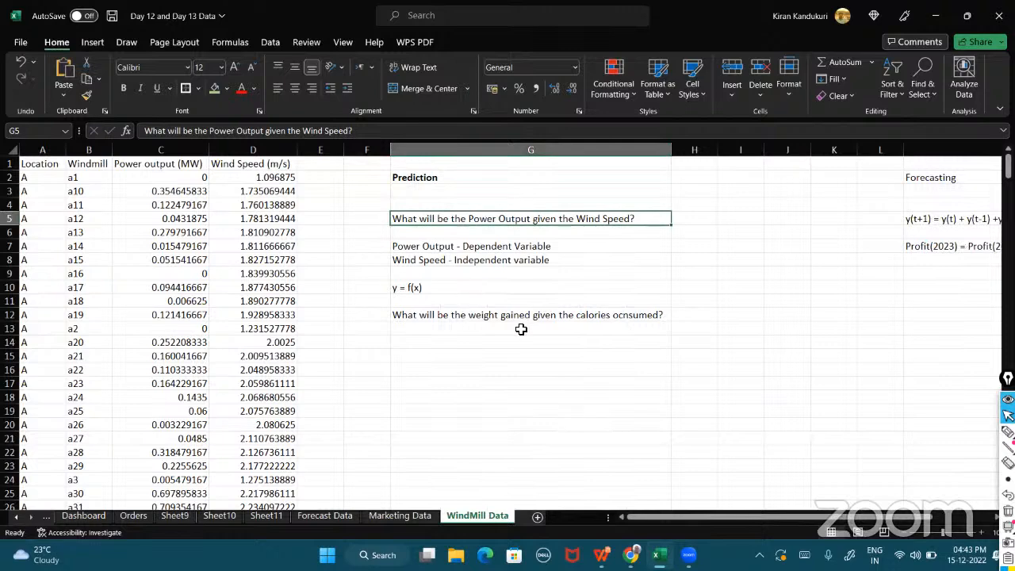
# Clear the y = f(x) expression in G10 and the weight question in G12.
pyautogui.click(481, 287)
pyautogui.keyDown('shift'); pyautogui.click(494, 358); pyautogui.keyUp('shift')
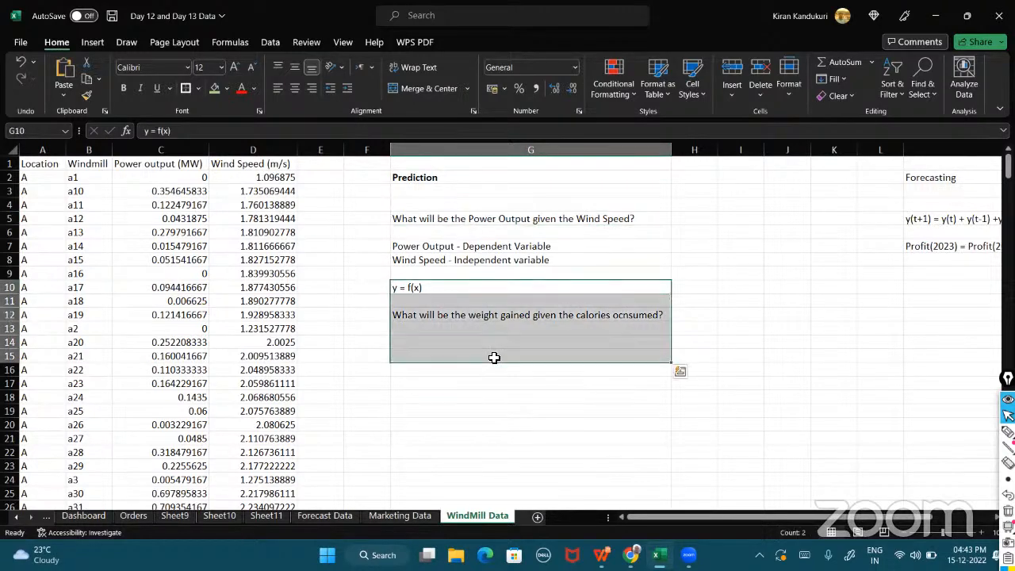
pyautogui.press('BackSpace')
pyautogui.click(470, 320)
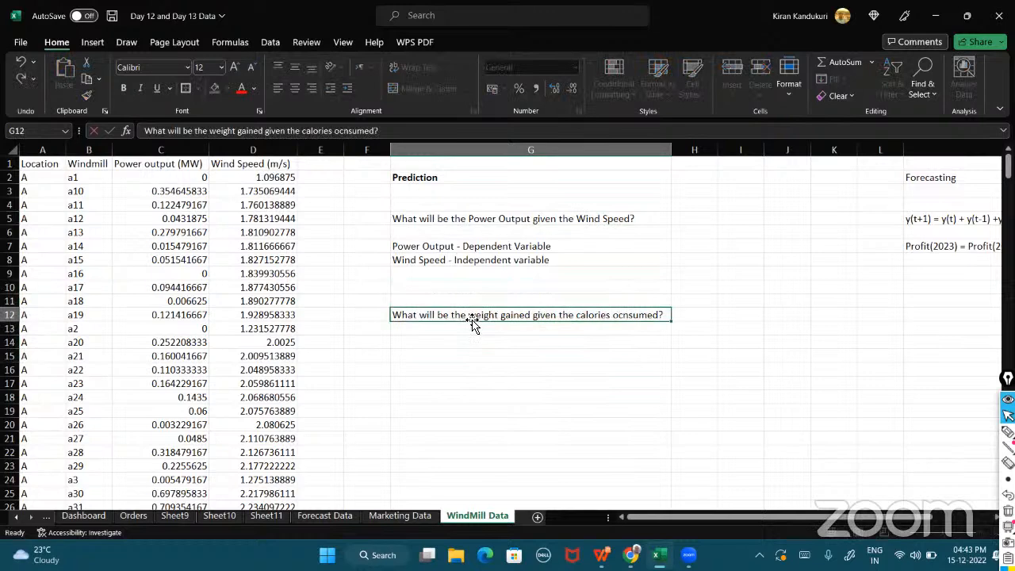
pyautogui.press('BackSpace')
pyautogui.click(378, 302)
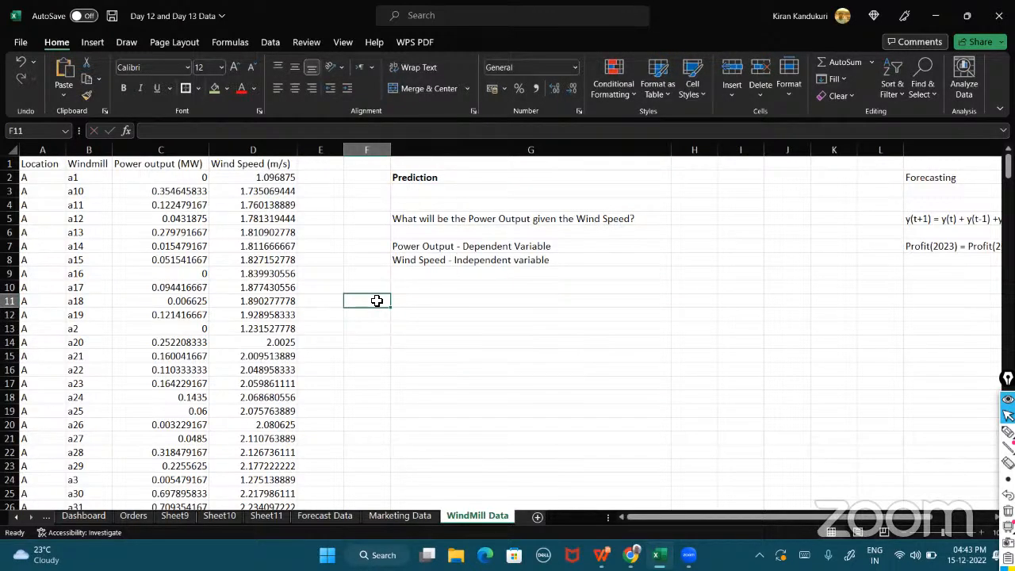
pyautogui.hotkey('alt', 'Tab')
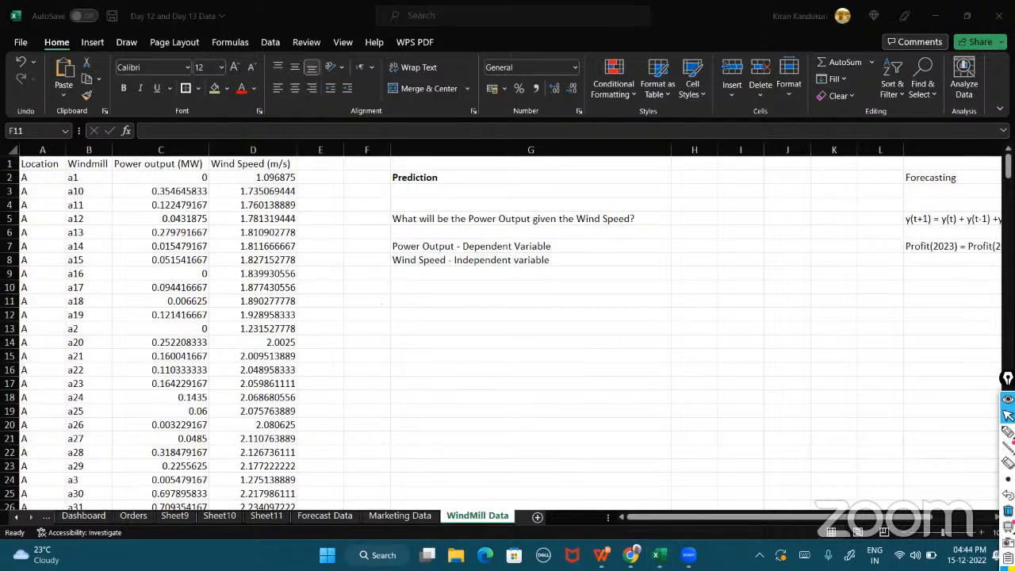
pyautogui.click(1007, 430)
pyautogui.moveTo(366, 290)
pyautogui.mouseDown()
pyautogui.moveTo(380, 274)
pyautogui.moveTo(384, 468)
pyautogui.moveTo(834, 445)
pyautogui.moveTo(822, 464)
pyautogui.mouseUp()
pyautogui.moveTo(333, 274)
pyautogui.mouseDown()
pyautogui.moveTo(344, 292)
pyautogui.moveTo(354, 270)
pyautogui.moveTo(334, 320)
pyautogui.mouseUp()
pyautogui.moveTo(478, 230)
pyautogui.mouseDown()
pyautogui.moveTo(524, 229)
pyautogui.moveTo(450, 230)
pyautogui.mouseUp()
pyautogui.moveTo(386, 230)
pyautogui.mouseDown()
pyautogui.moveTo(343, 265)
pyautogui.moveTo(353, 255)
pyautogui.mouseUp()
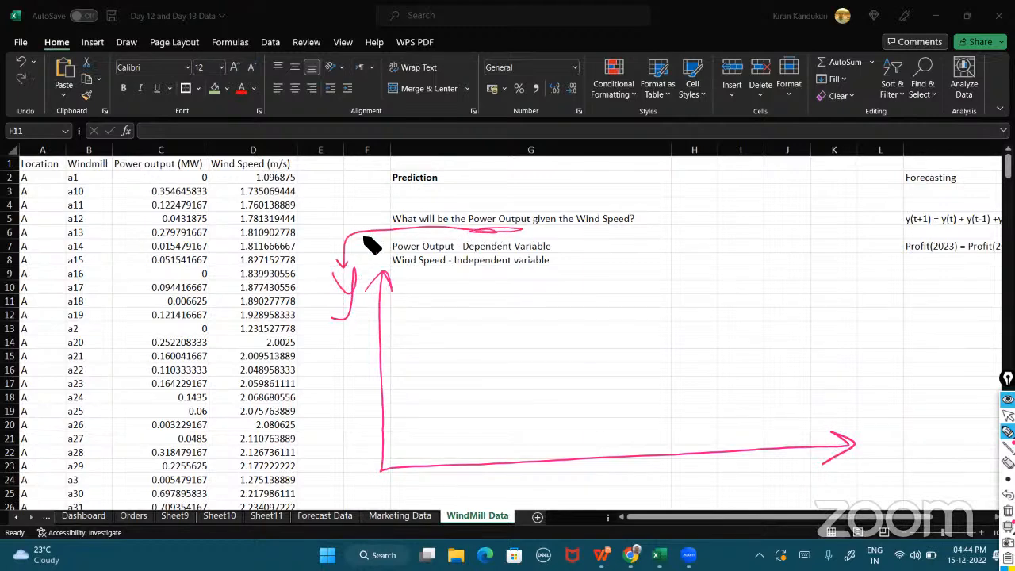
pyautogui.moveTo(850, 466)
pyautogui.mouseDown()
pyautogui.moveTo(861, 480)
pyautogui.moveTo(848, 482)
pyautogui.mouseUp()
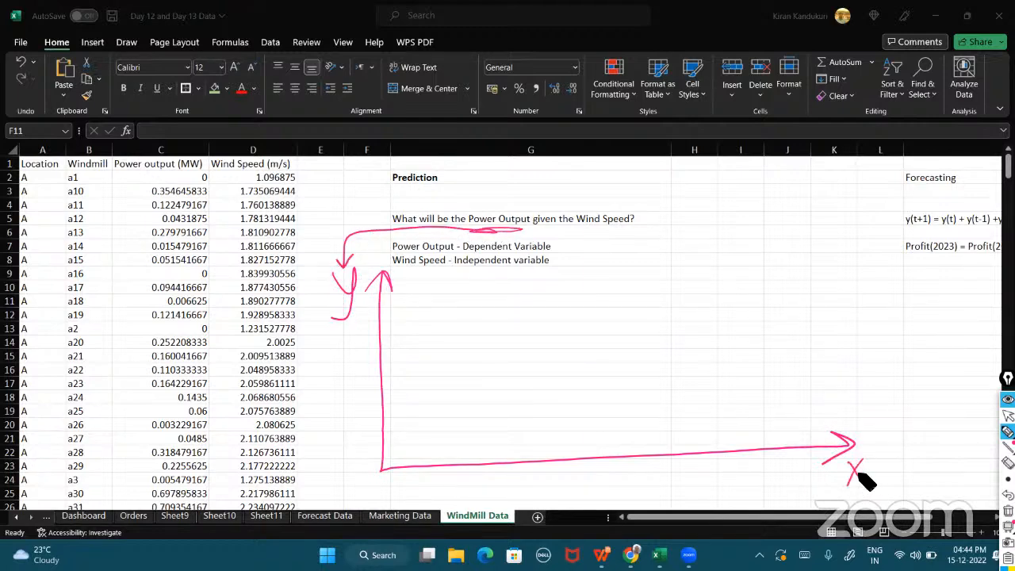
pyautogui.moveTo(583, 228); pyautogui.dragTo(626, 225)
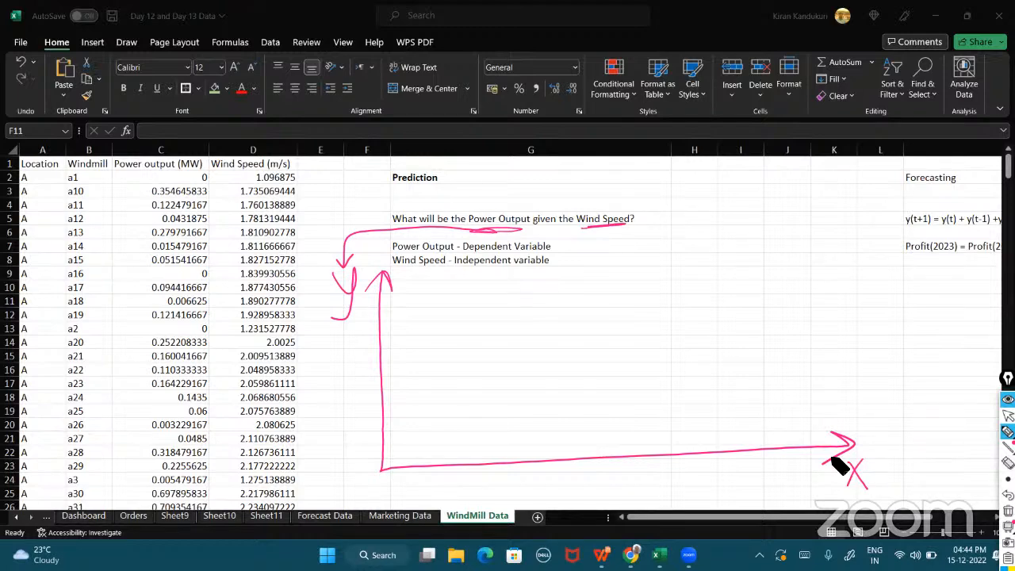
pyautogui.moveTo(861, 494)
pyautogui.mouseDown()
pyautogui.moveTo(845, 491)
pyautogui.moveTo(866, 485)
pyautogui.mouseUp()
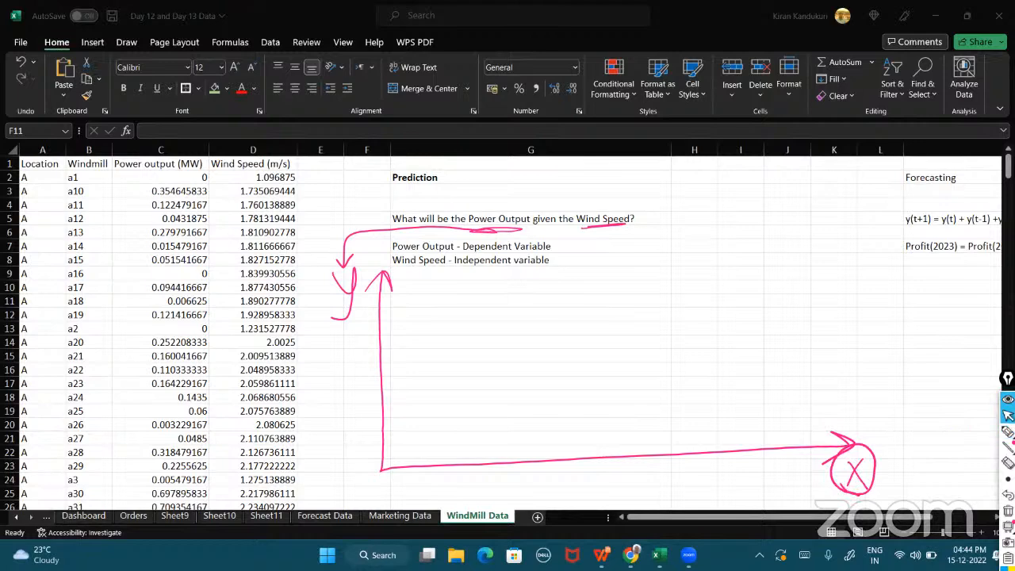
pyautogui.click(1007, 510)
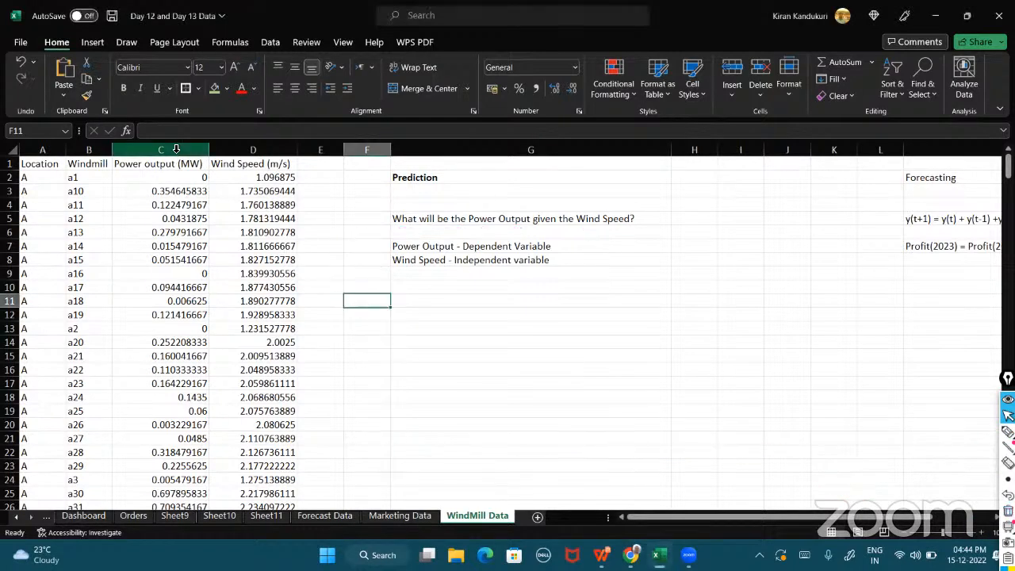
# Insert a scatter chart of the Power output and Wind Speed columns, placing and enlarging it beside the prediction notes.
pyautogui.moveTo(172, 153); pyautogui.dragTo(231, 151)
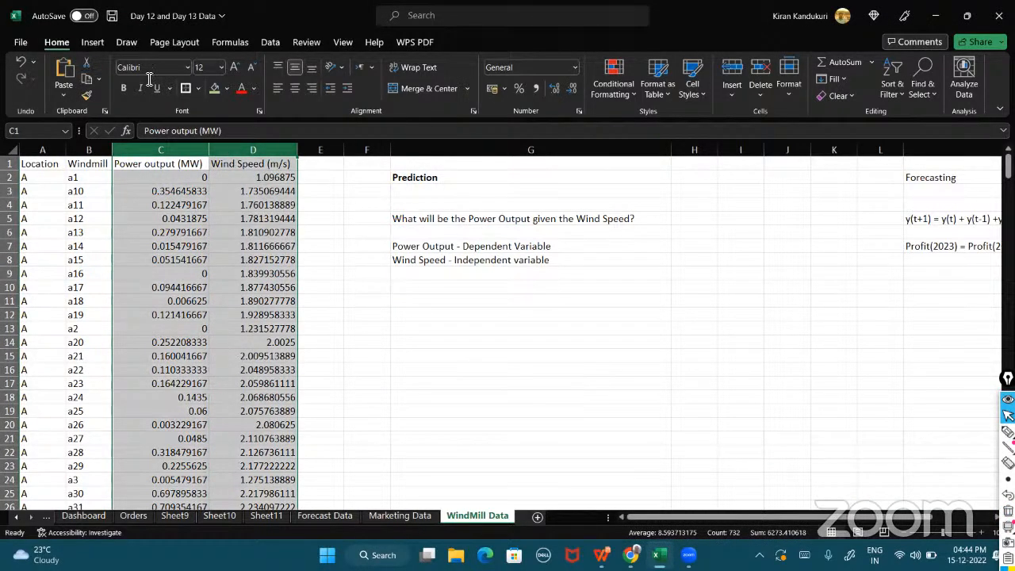
pyautogui.click(93, 44)
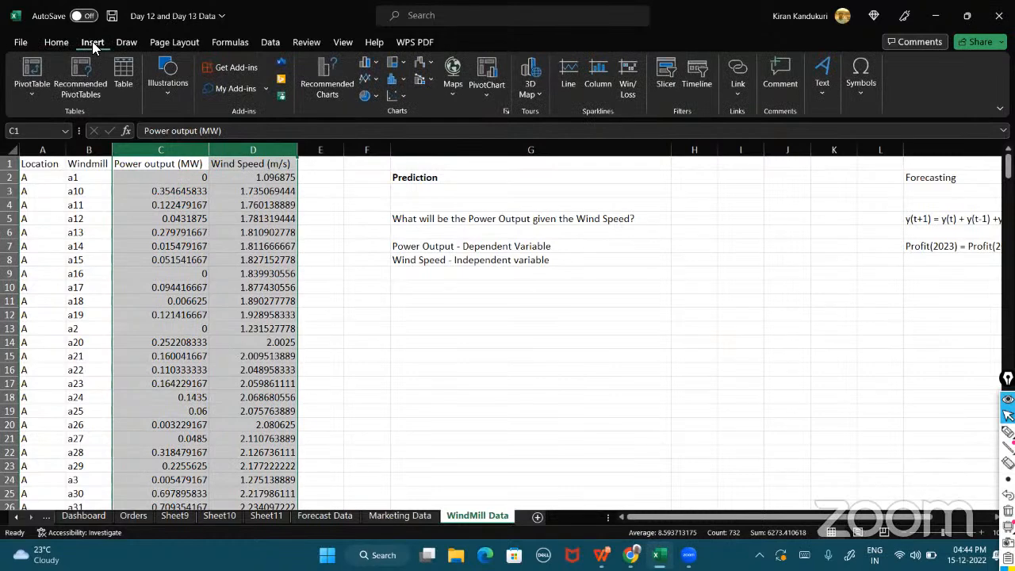
pyautogui.click(405, 98)
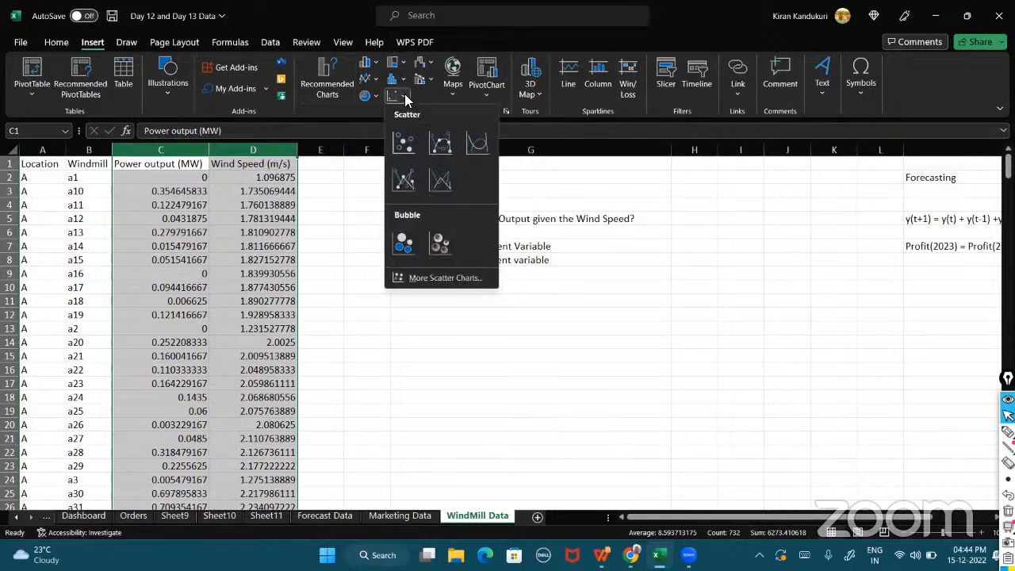
pyautogui.click(404, 144)
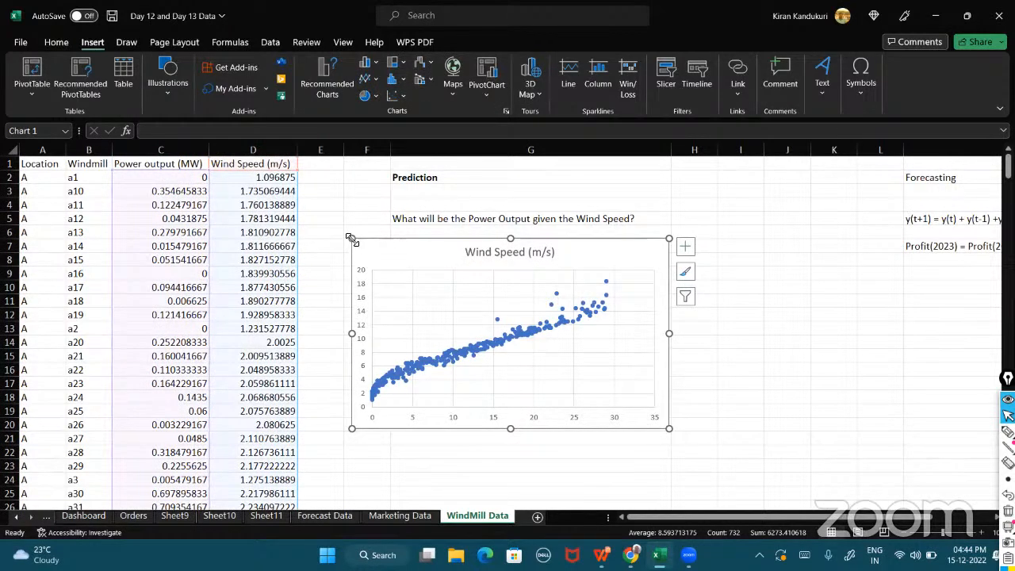
pyautogui.moveTo(377, 248); pyautogui.dragTo(402, 248)
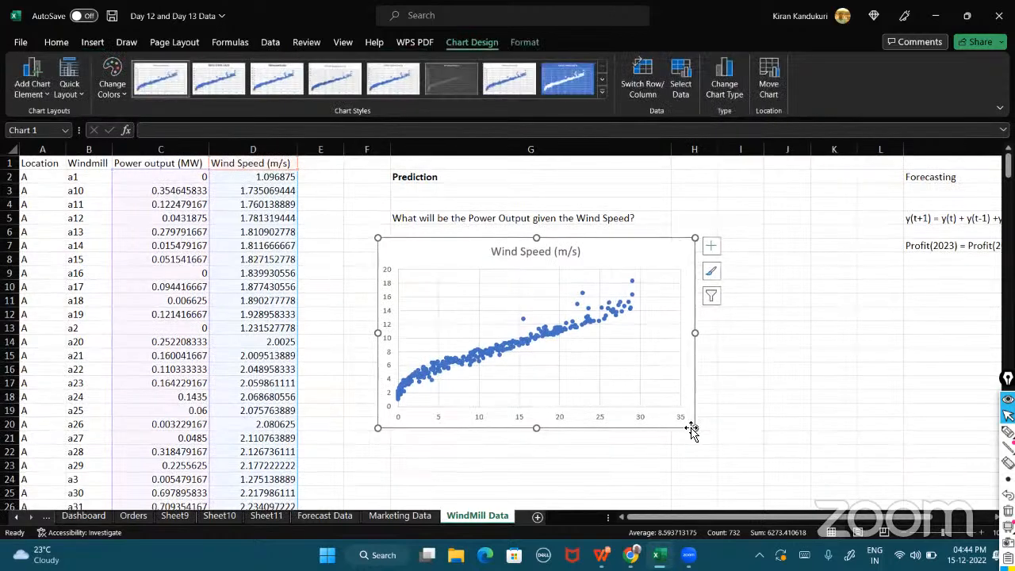
pyautogui.moveTo(694, 429); pyautogui.dragTo(747, 450)
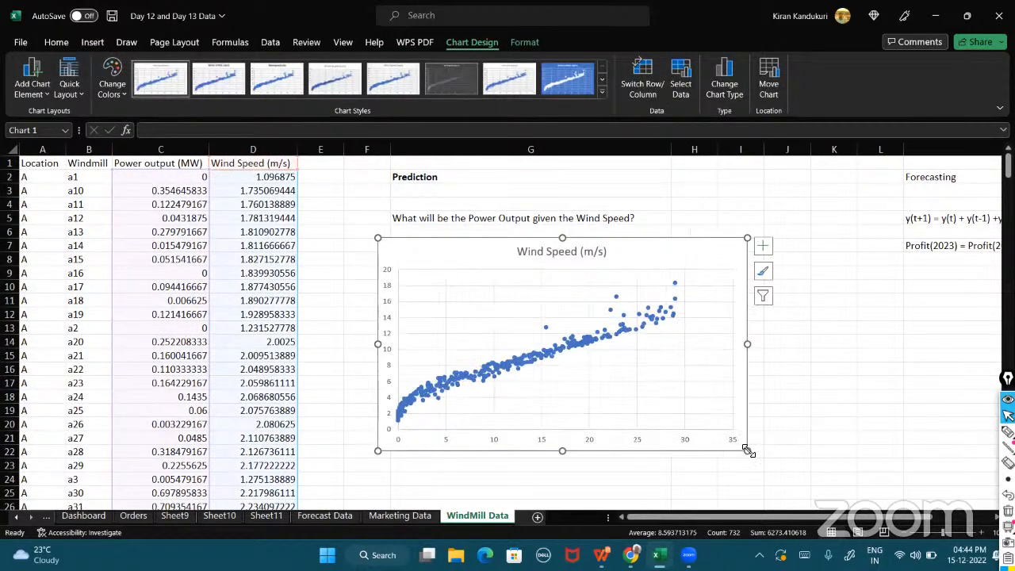
# Apply the quick layout that adds a linear trendline with its equation, R² value and axis titles.
pyautogui.click(79, 93)
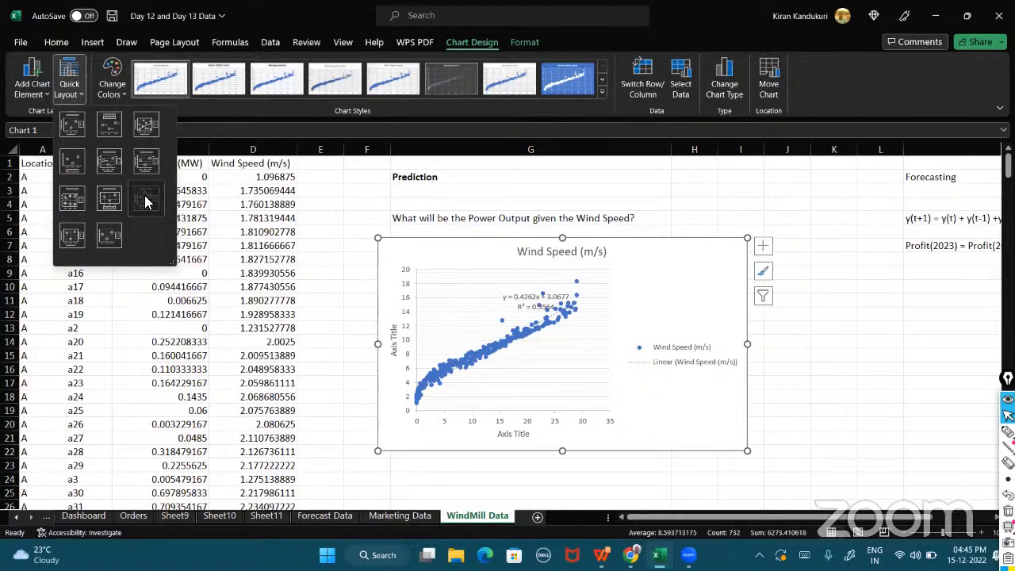
pyautogui.click(145, 199)
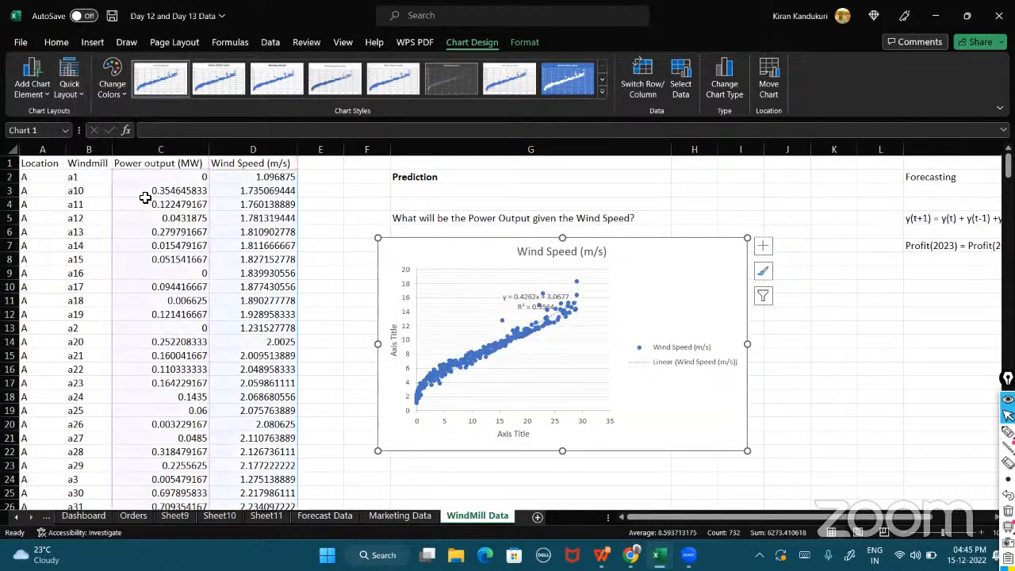
pyautogui.click(44, 89)
pyautogui.moveTo(71, 229)
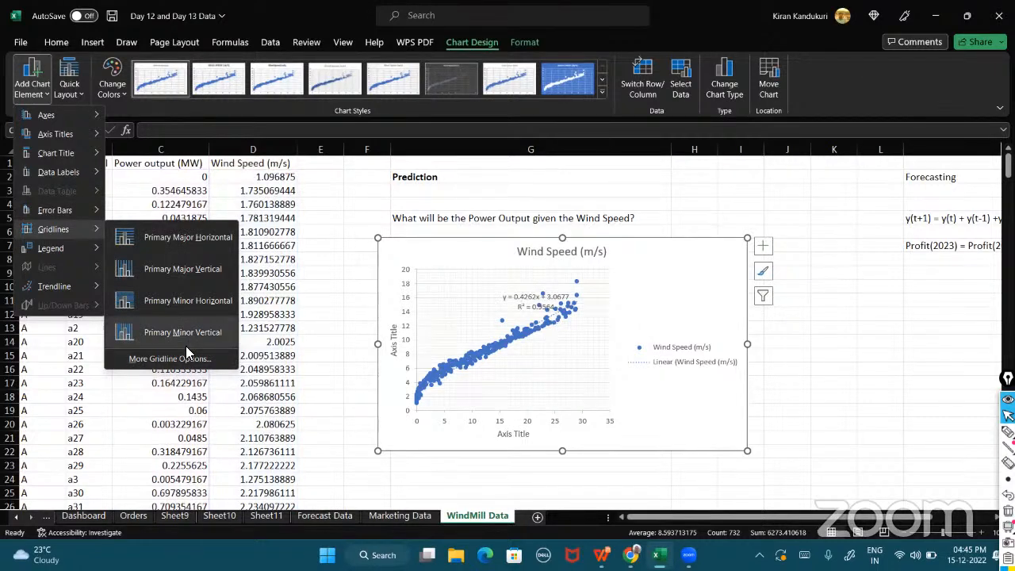
pyautogui.click(523, 312)
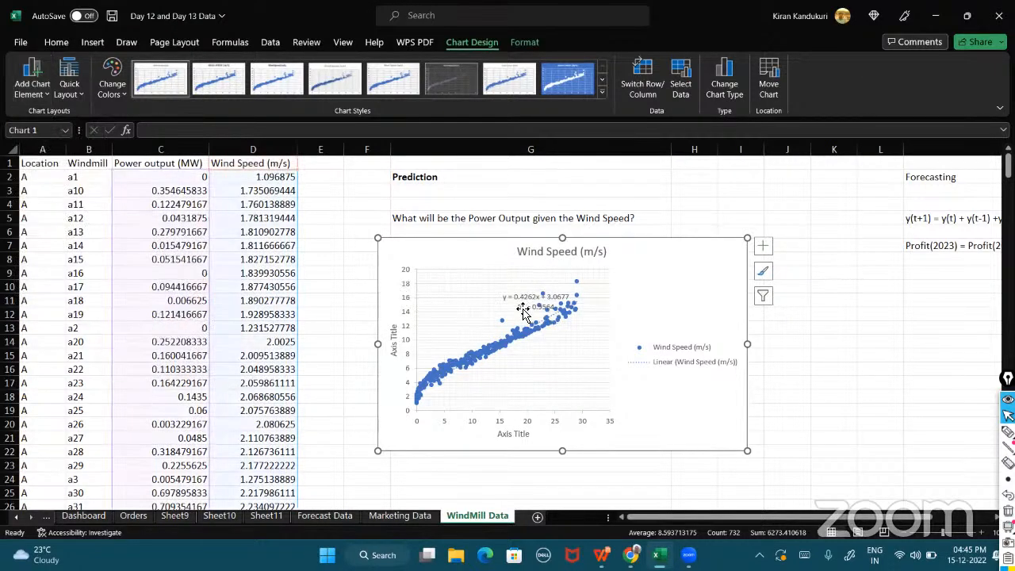
# Move the trendline equation label further up and left in the plot area.
pyautogui.click(524, 298)
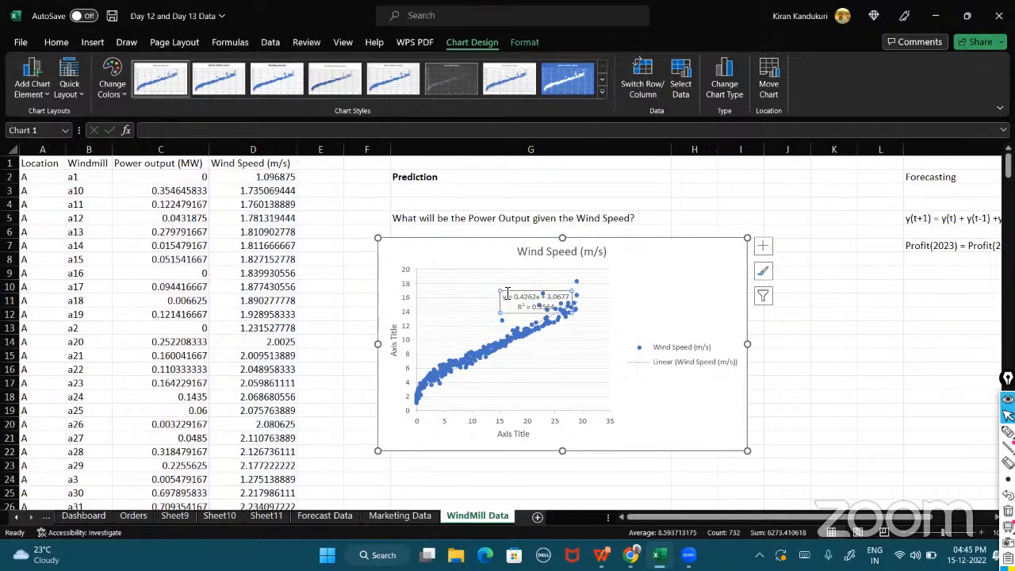
pyautogui.moveTo(500, 305); pyautogui.dragTo(478, 293)
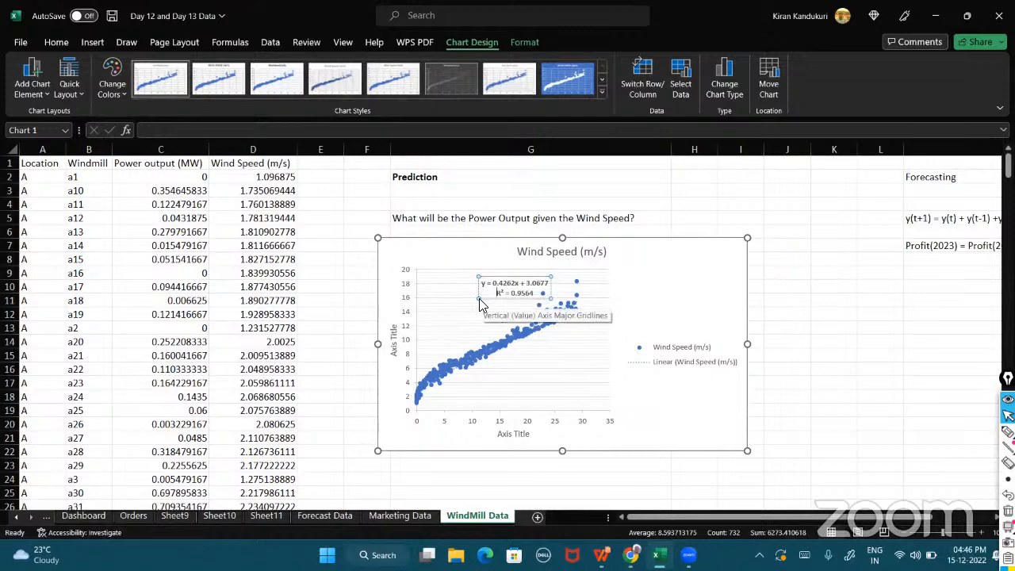
pyautogui.click(639, 397)
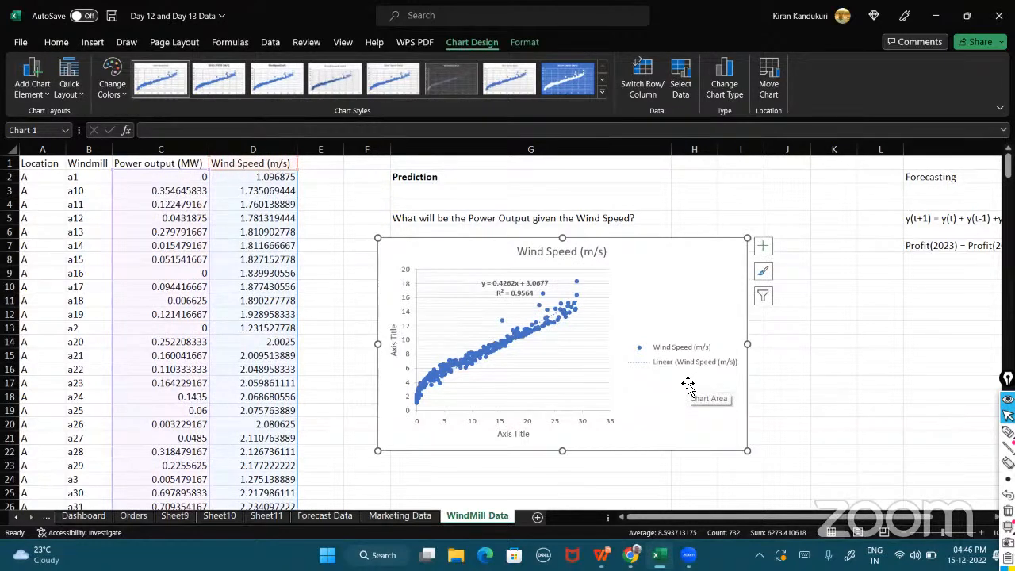
# Apply the third chart style to the scatter chart.
pyautogui.click(168, 84)
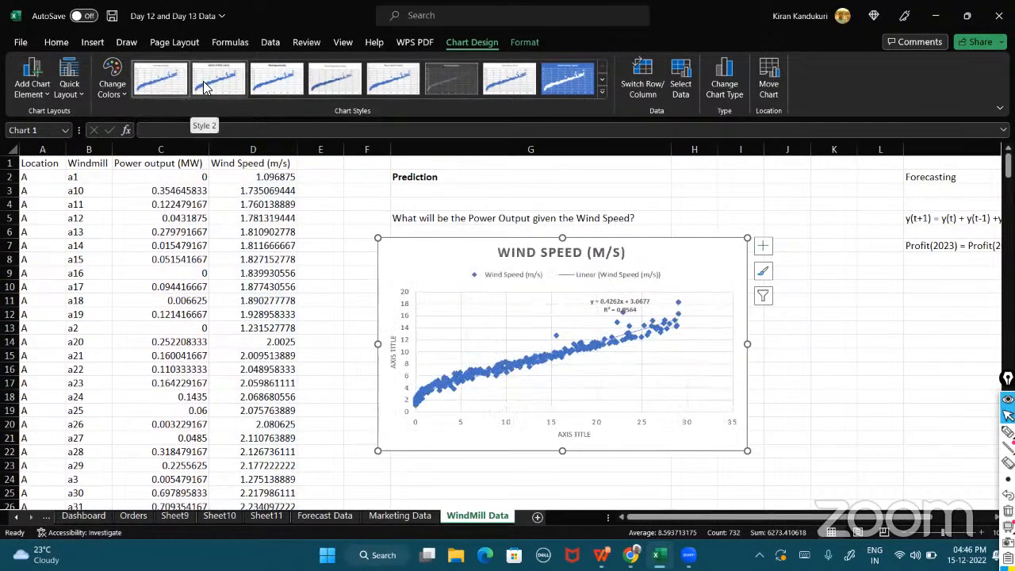
pyautogui.click(267, 89)
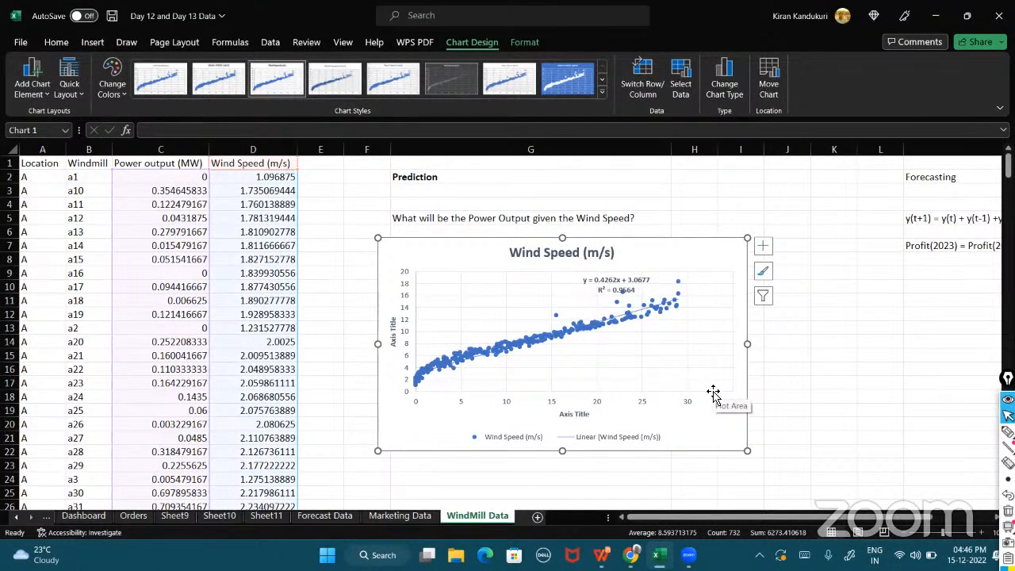
# Rename the horizontal axis title to 'Power Output'.
pyautogui.click(571, 417)
pyautogui.doubleClick(571, 413)
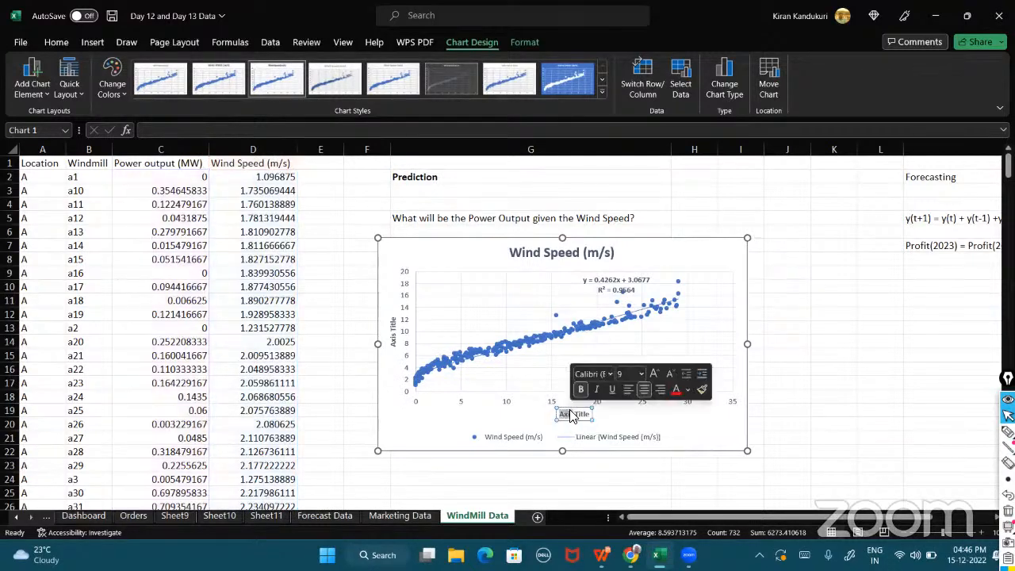
pyautogui.doubleClick(572, 413)
pyautogui.moveTo(572, 413); pyautogui.dragTo(590, 415)
pyautogui.write('Power Output')
# Rename the vertical axis title to 'Wind Speed'.
pyautogui.click(393, 333)
pyautogui.doubleClick(390, 333)
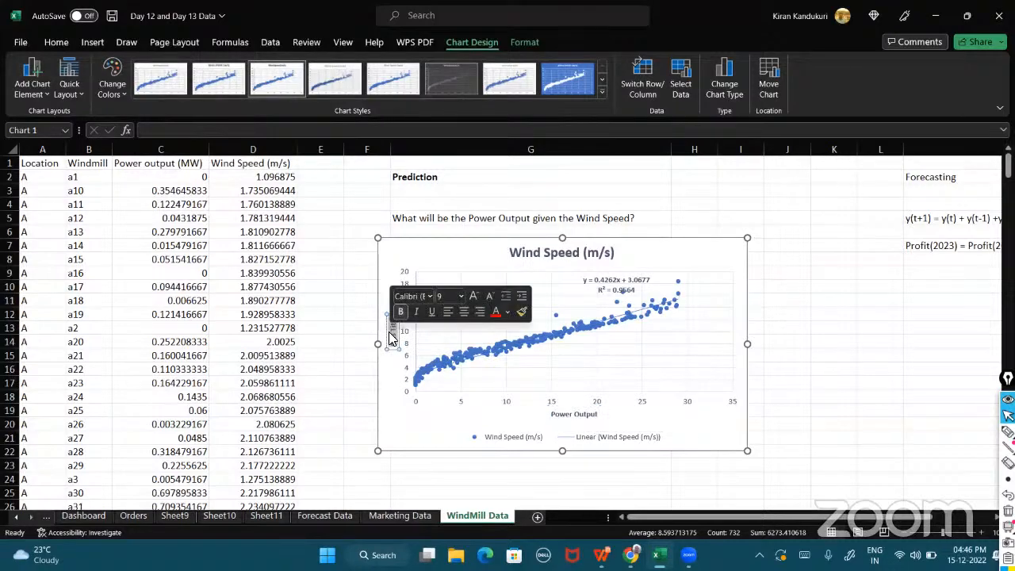
pyautogui.write('Wind Speed')
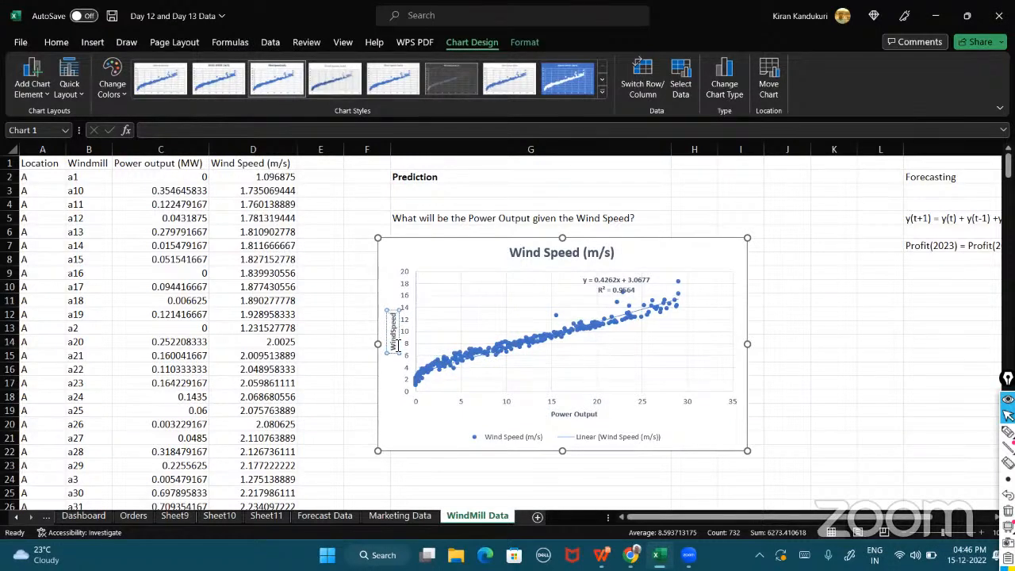
pyautogui.click(391, 409)
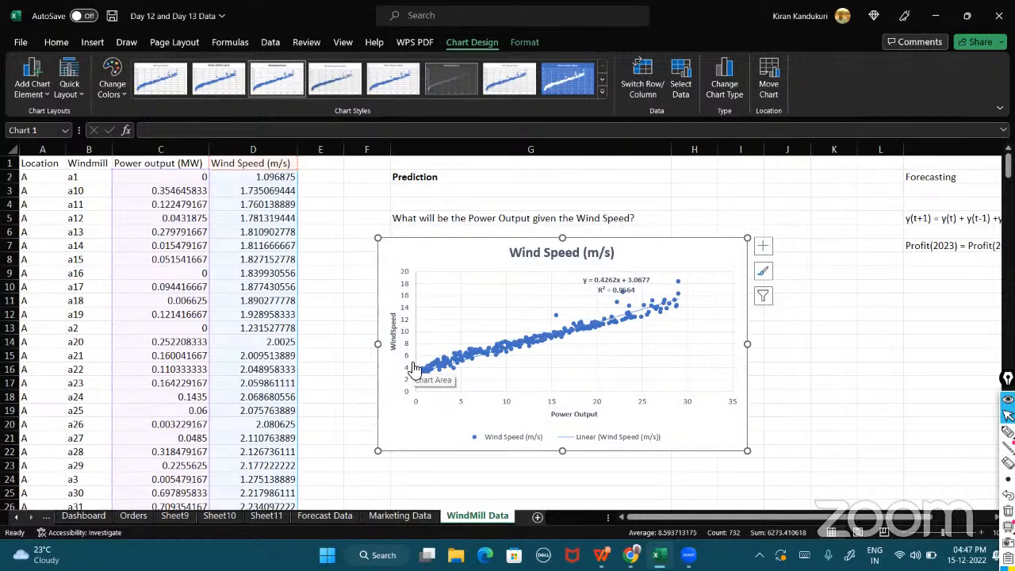
pyautogui.click(1008, 432)
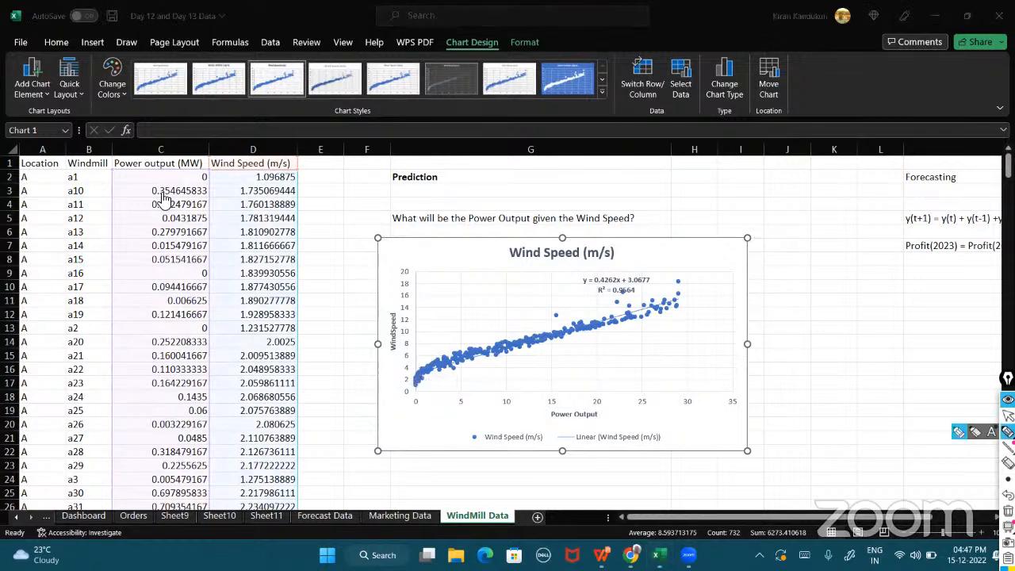
pyautogui.moveTo(149, 125); pyautogui.dragTo(150, 198)
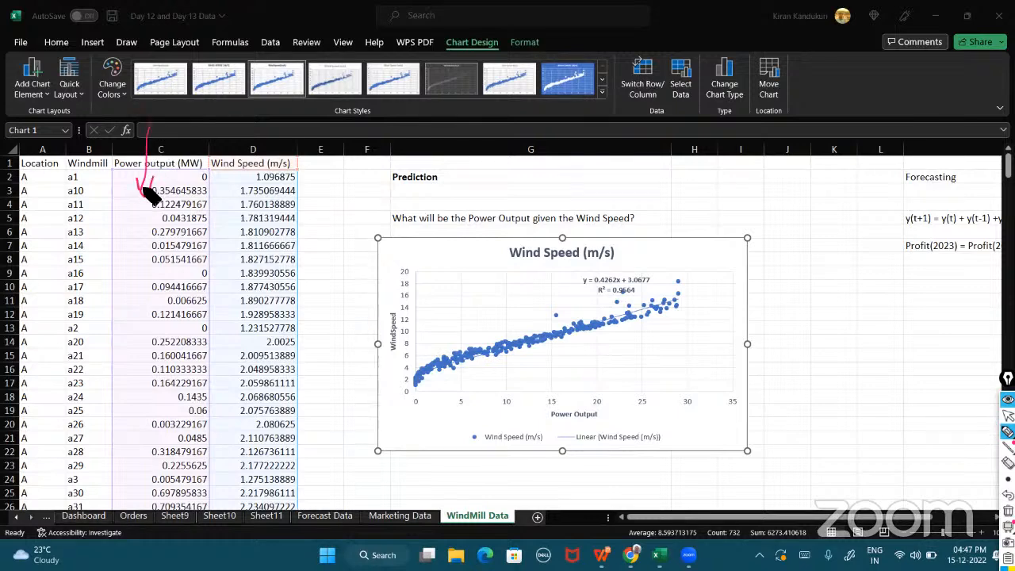
pyautogui.moveTo(412, 421)
pyautogui.mouseDown()
pyautogui.moveTo(568, 425)
pyautogui.moveTo(733, 411)
pyautogui.mouseUp()
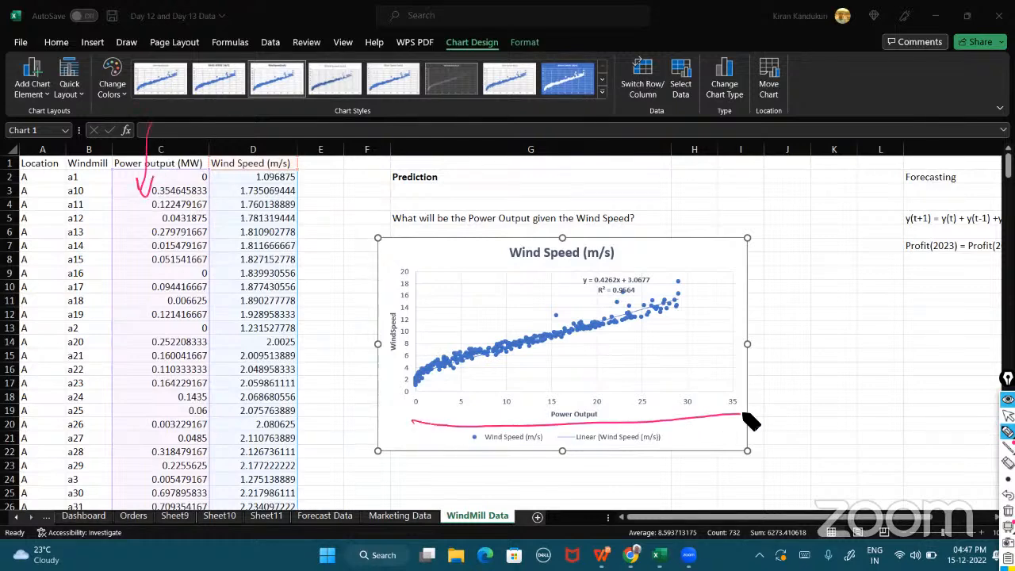
pyautogui.moveTo(281, 120); pyautogui.dragTo(277, 200)
pyautogui.moveTo(319, 271)
pyautogui.mouseDown()
pyautogui.moveTo(389, 280)
pyautogui.moveTo(377, 303)
pyautogui.mouseUp()
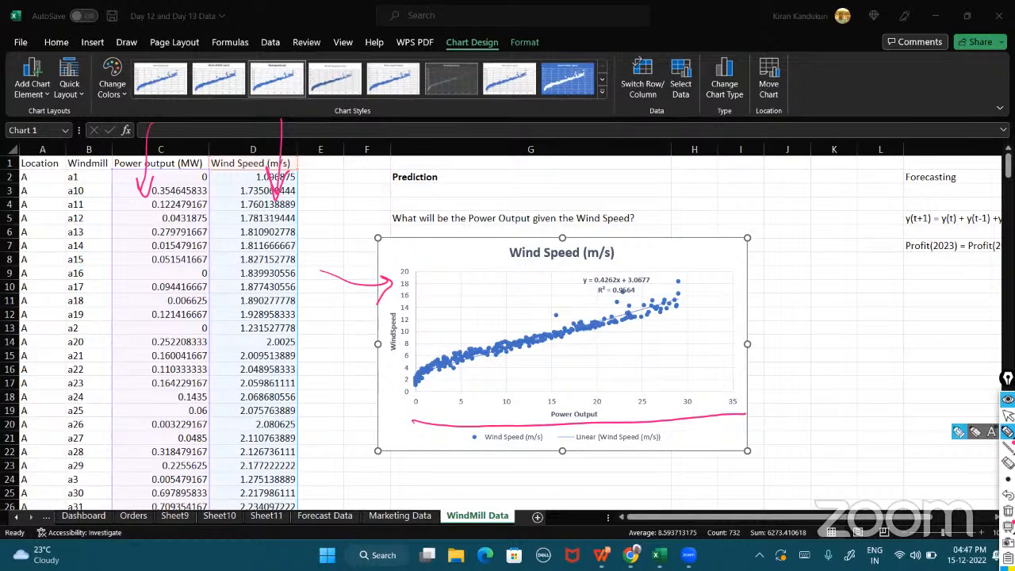
pyautogui.click(1008, 415)
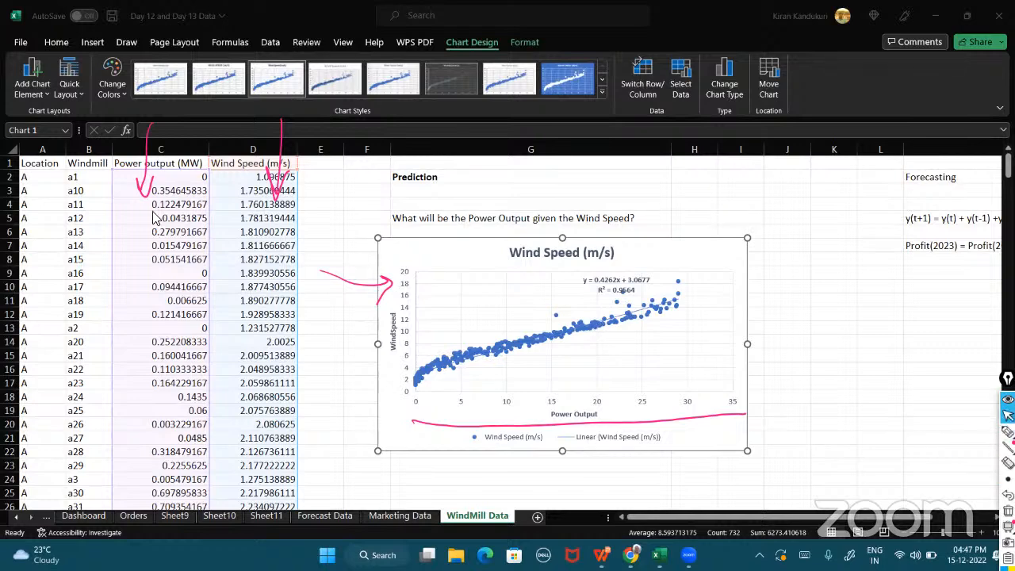
pyautogui.click(77, 93)
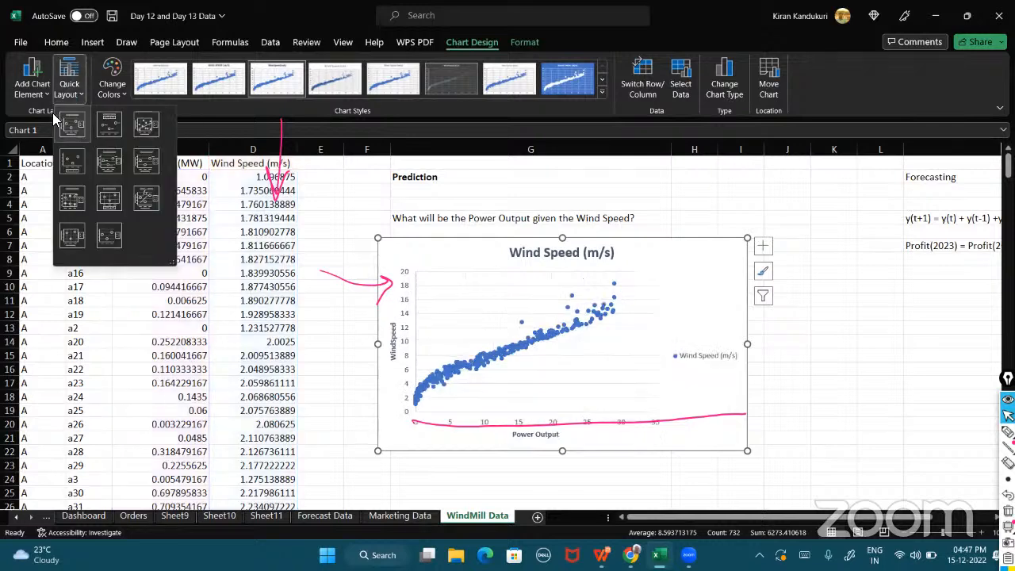
pyautogui.click(46, 93)
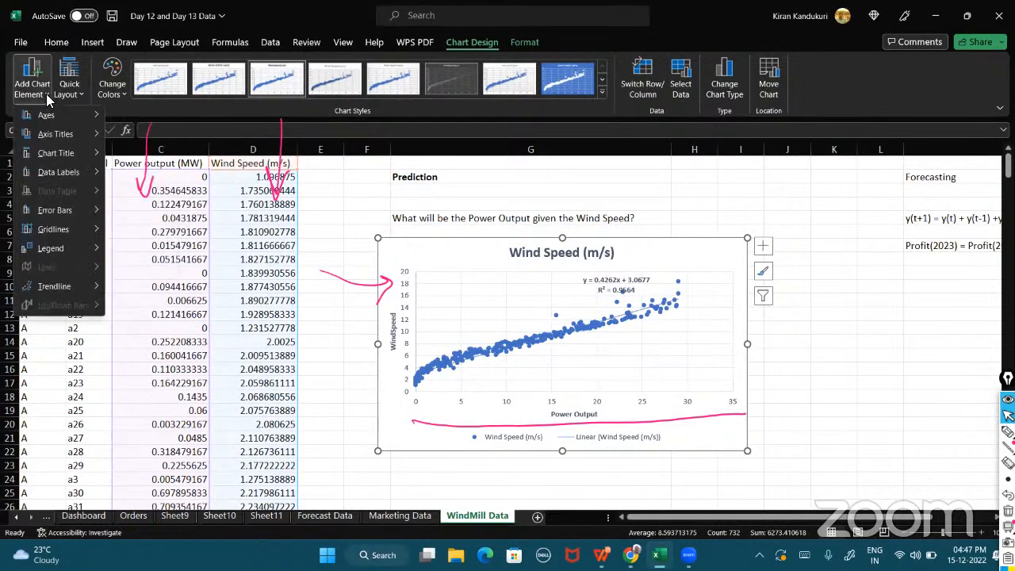
pyautogui.moveTo(67, 160)
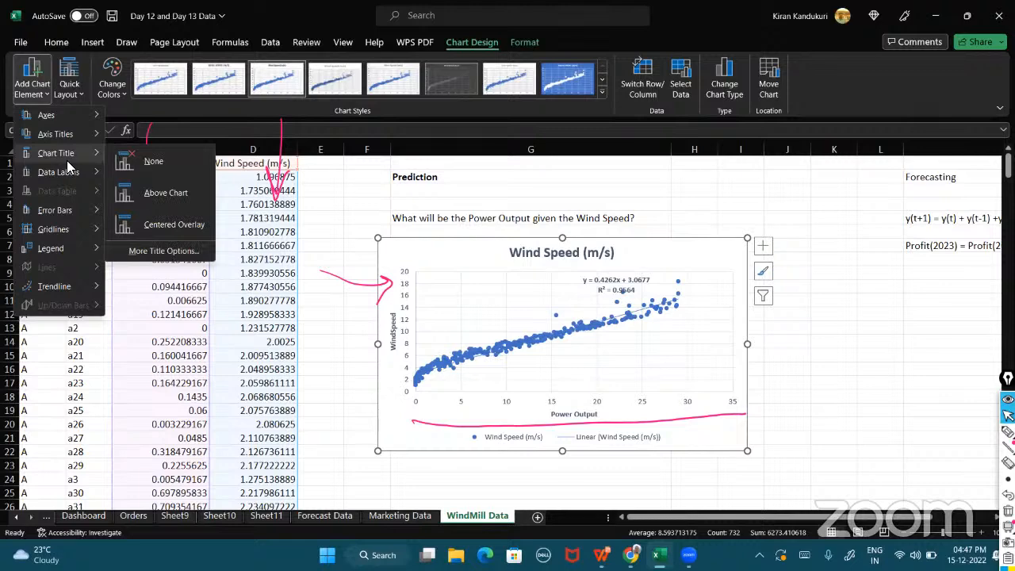
pyautogui.click(441, 255)
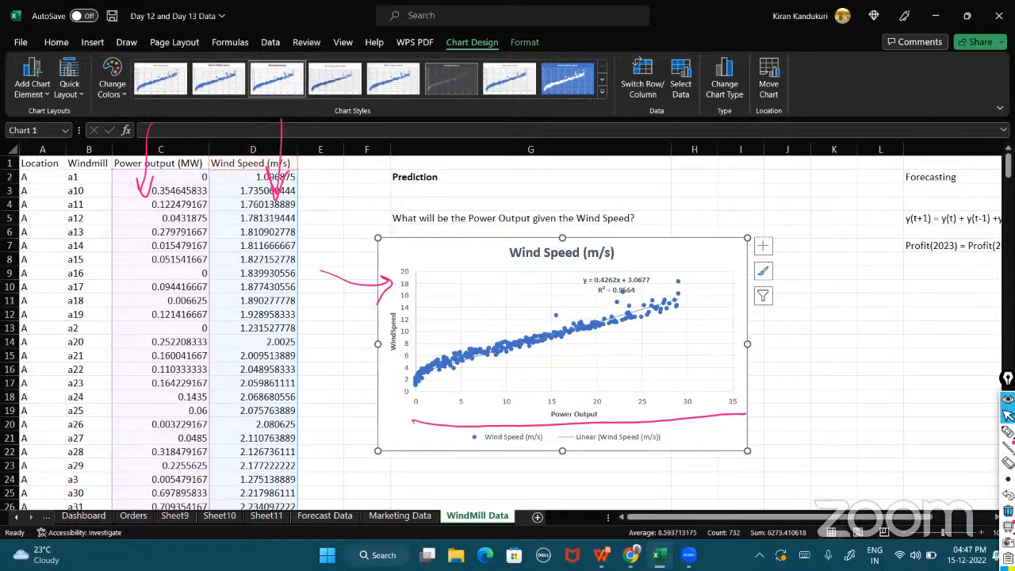
pyautogui.click(1007, 510)
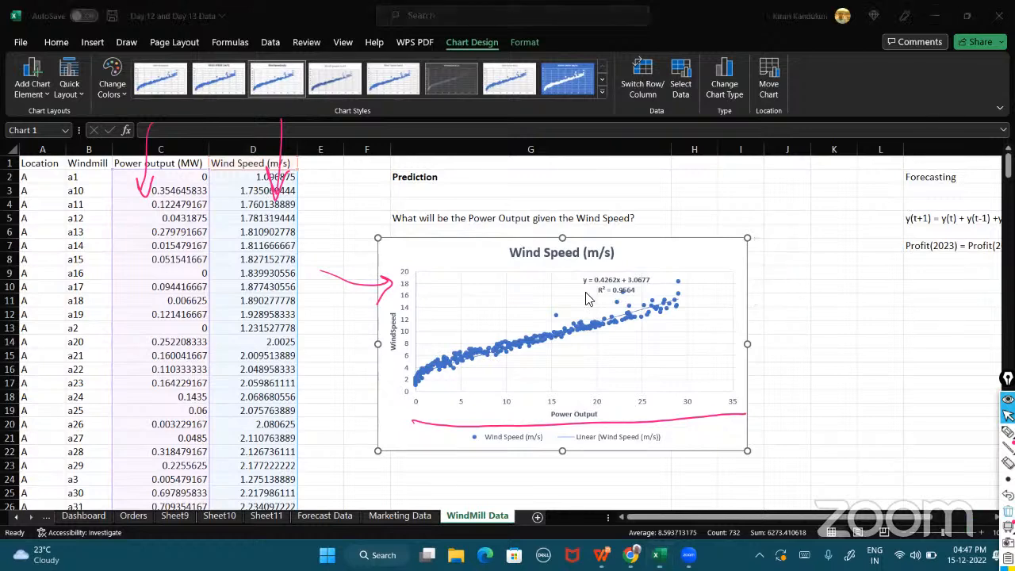
# Delete the scatter chart.
pyautogui.click(357, 262)
pyautogui.press('Delete')
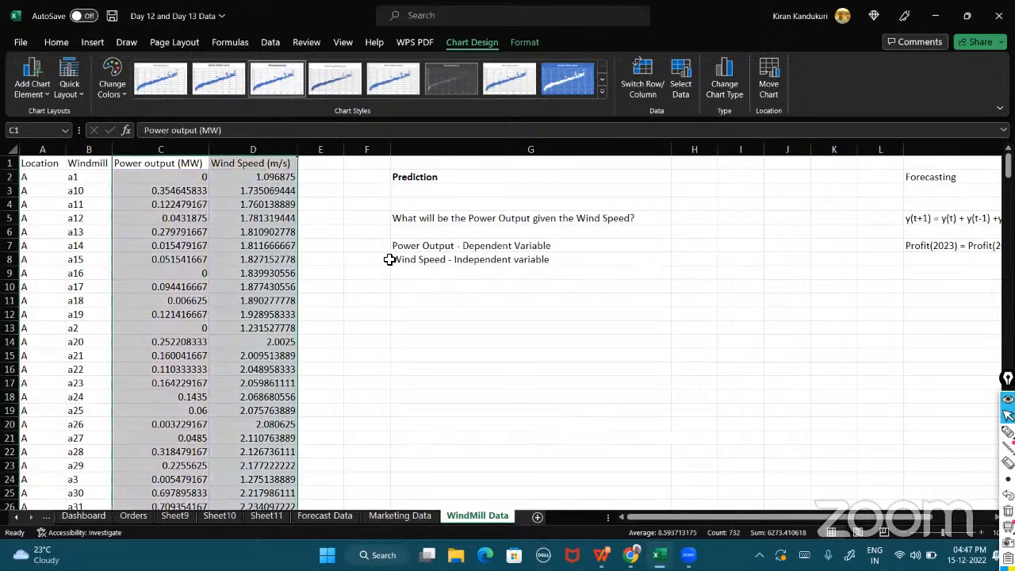
# Move the Wind Speed (m/s) column so it sits before the Power output (MW) column.
pyautogui.click(279, 151)
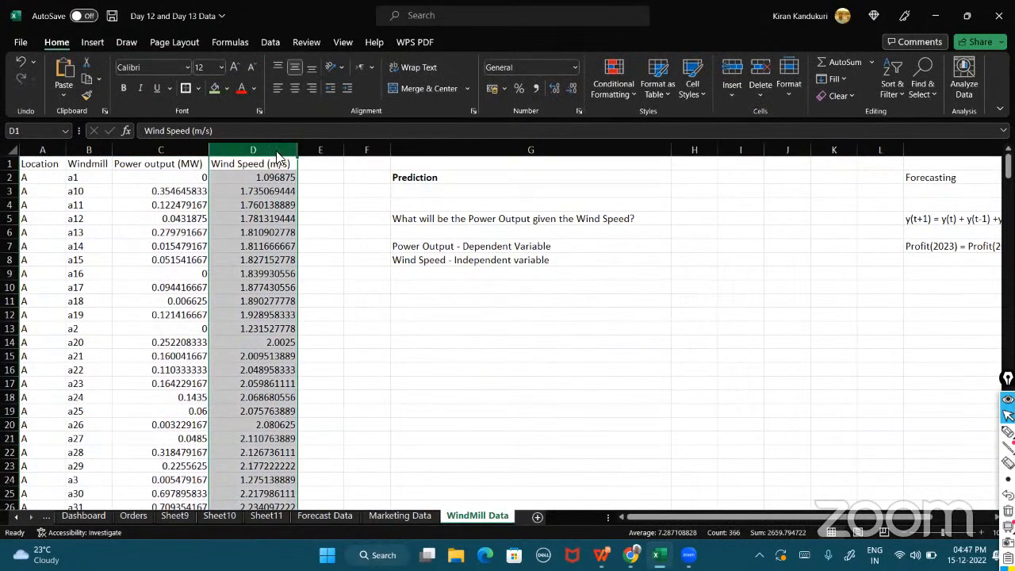
pyautogui.rightClick(278, 151)
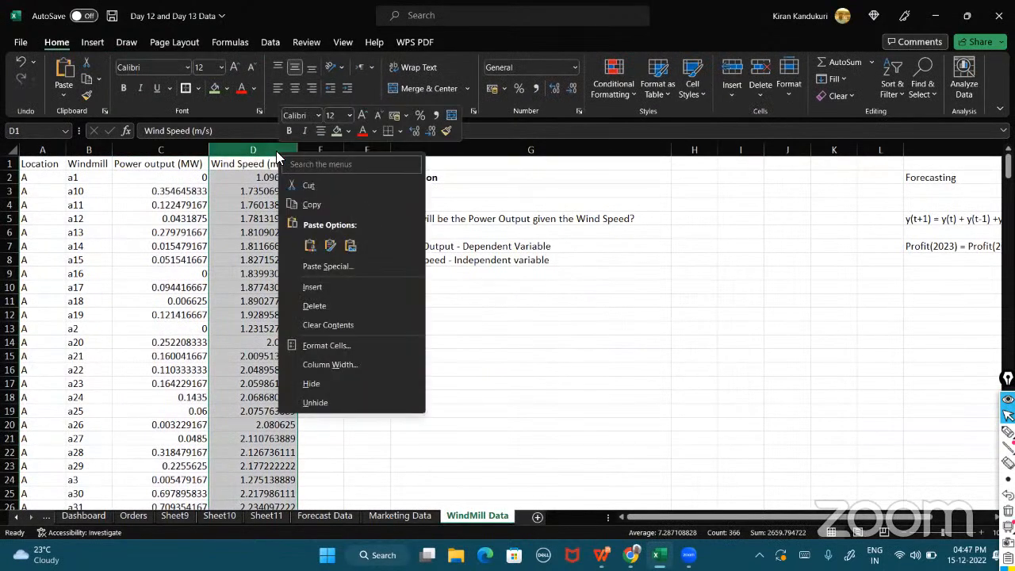
pyautogui.click(325, 187)
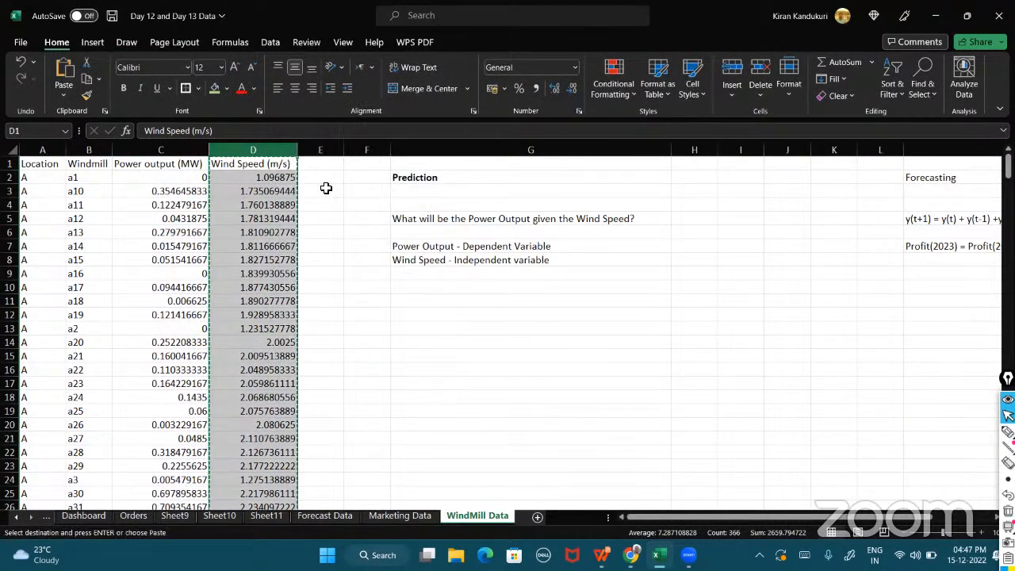
pyautogui.click(125, 151)
pyautogui.rightClick(125, 151)
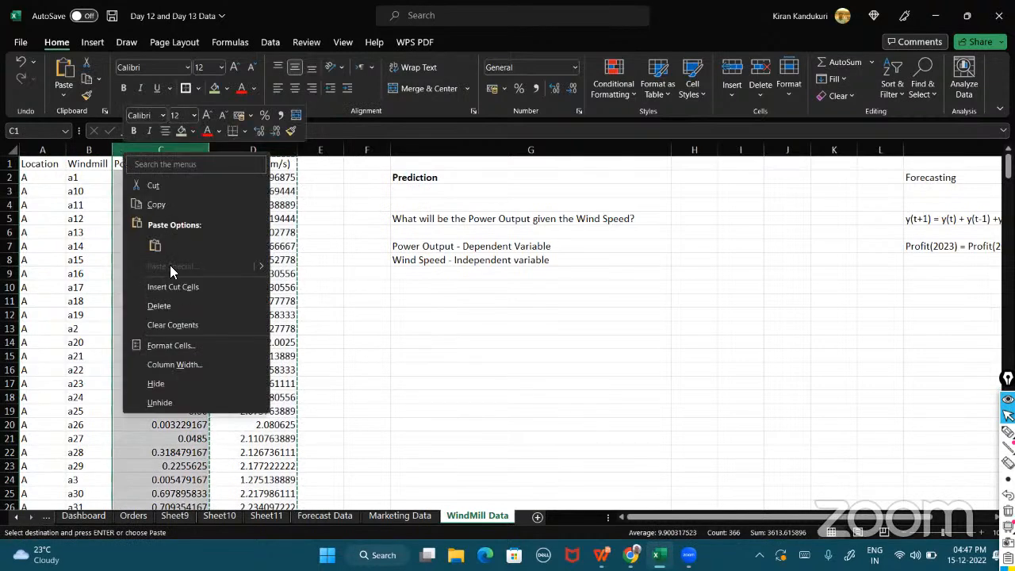
pyautogui.click(172, 287)
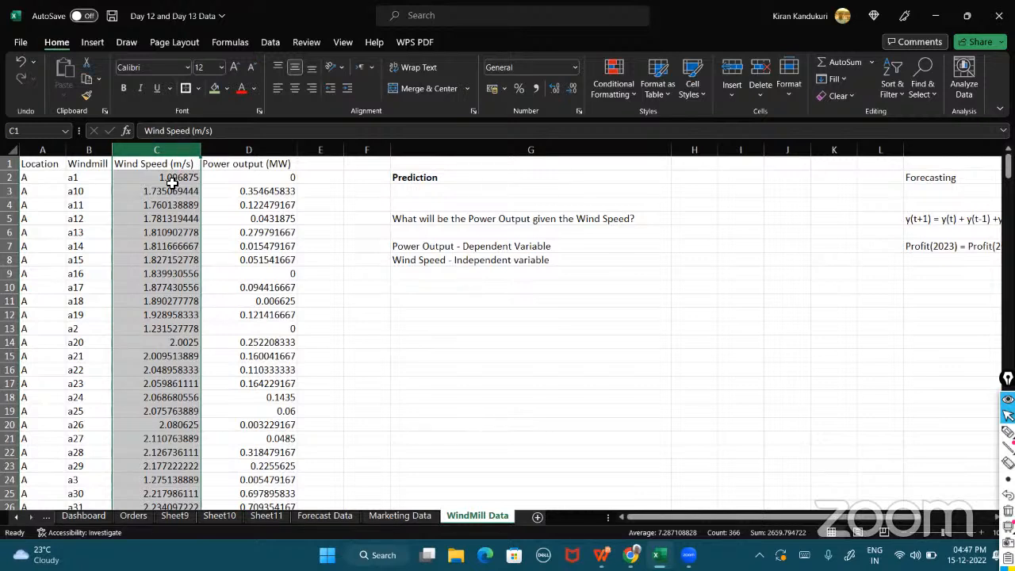
# Insert a scatter chart from the Wind Speed and Power output columns.
pyautogui.click(249, 149)
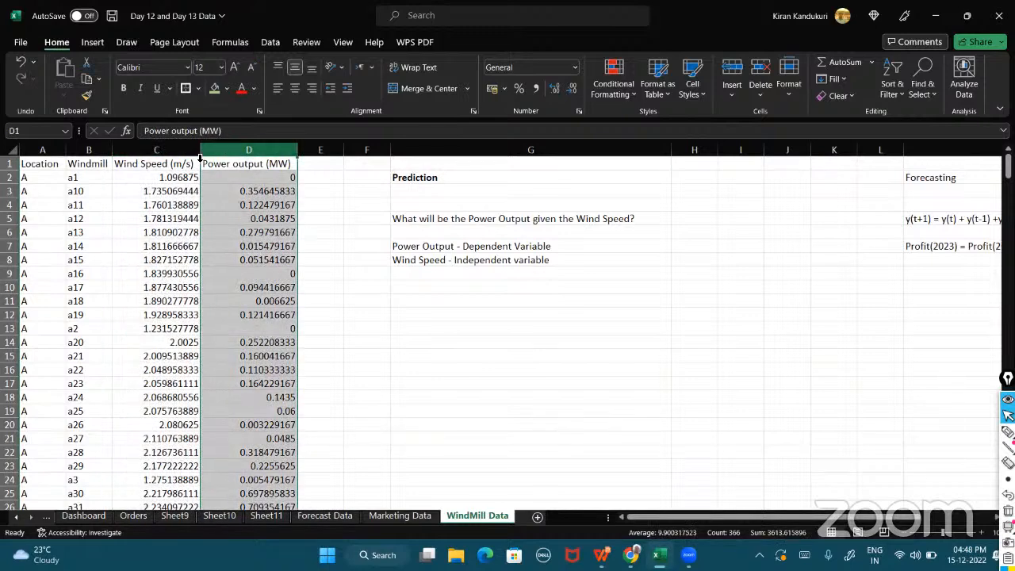
pyautogui.moveTo(157, 150); pyautogui.dragTo(238, 145)
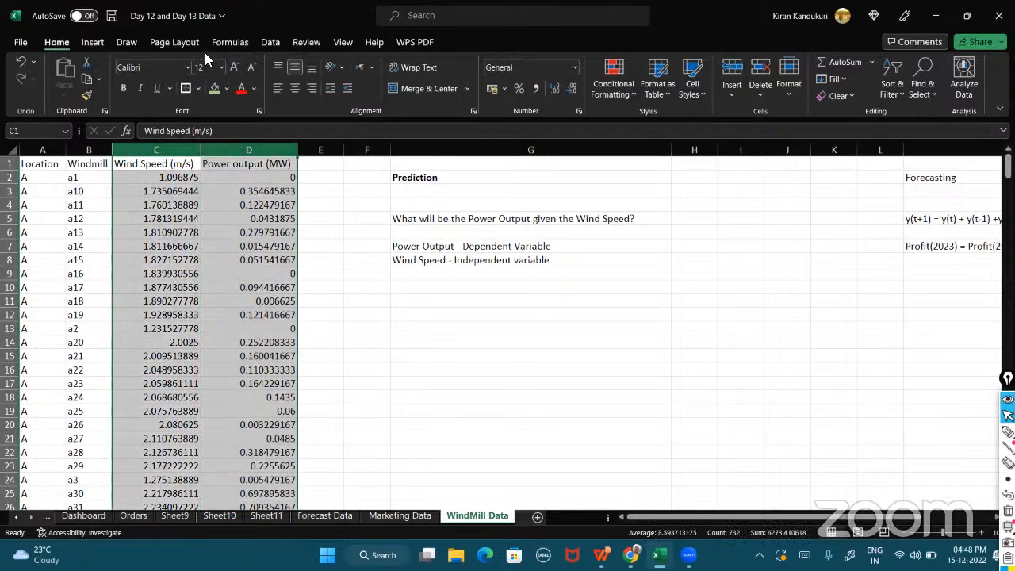
pyautogui.click(92, 44)
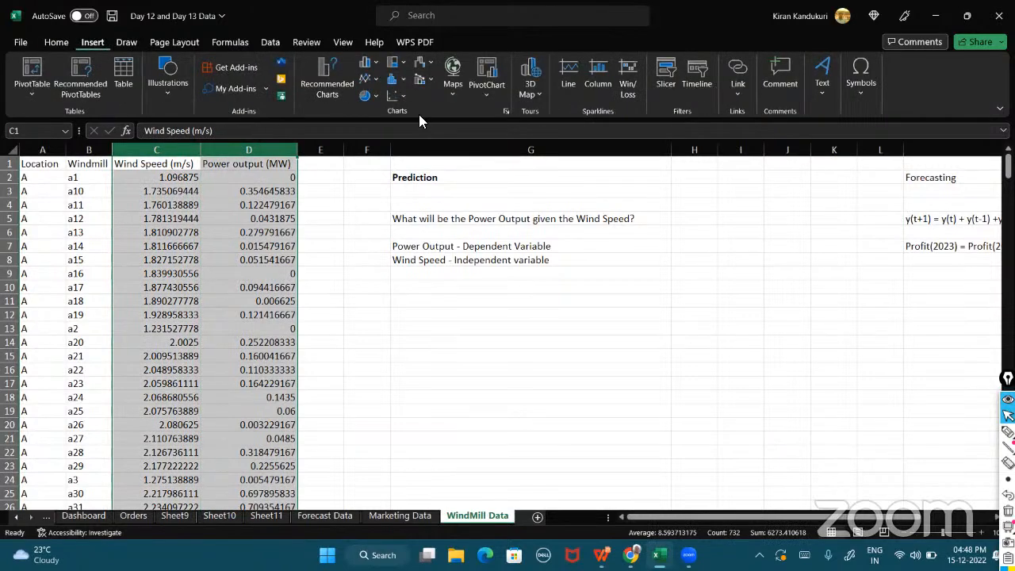
pyautogui.click(403, 97)
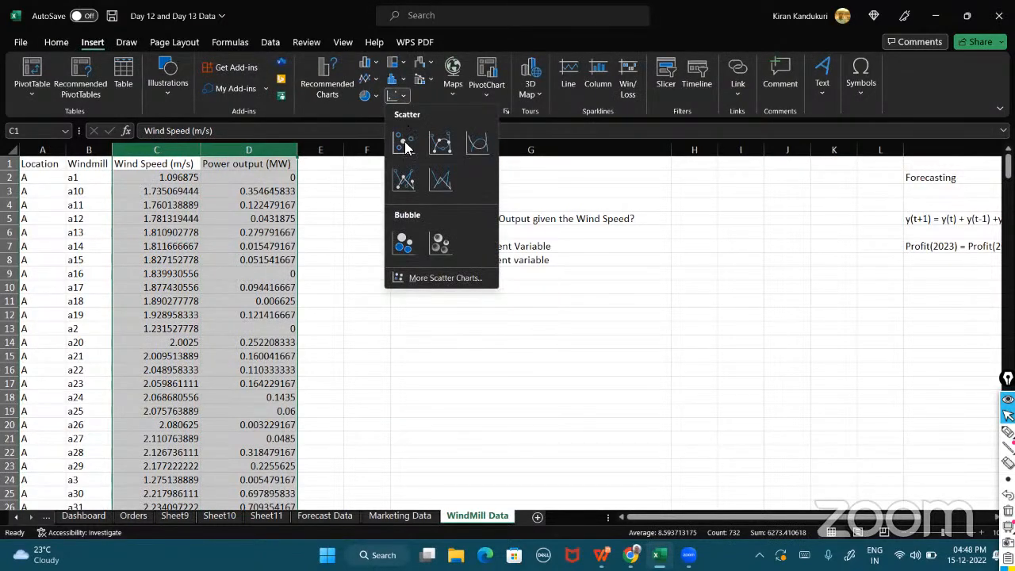
pyautogui.click(409, 143)
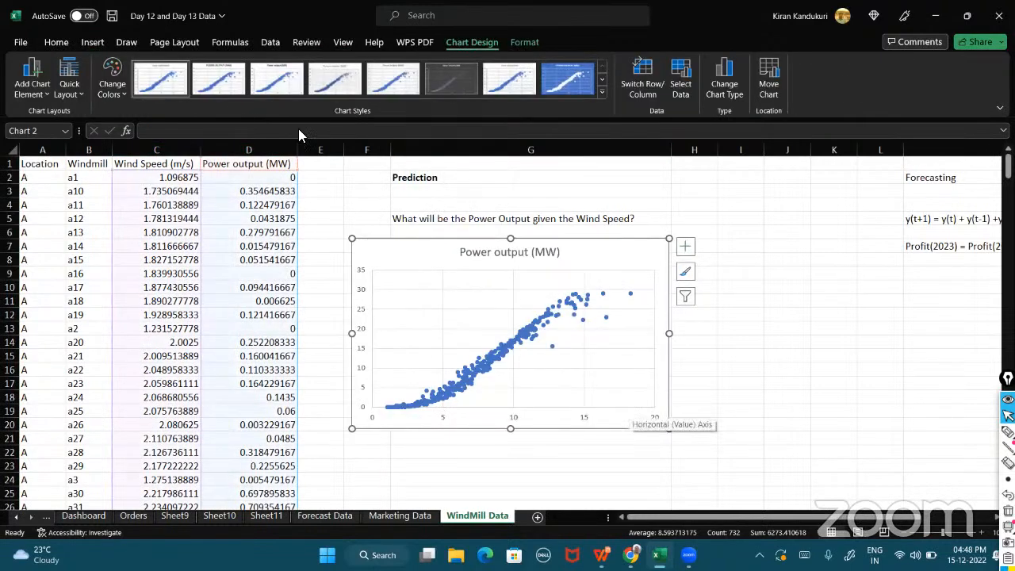
# Apply the fifth chart style to the scatter chart.
pyautogui.click(219, 78)
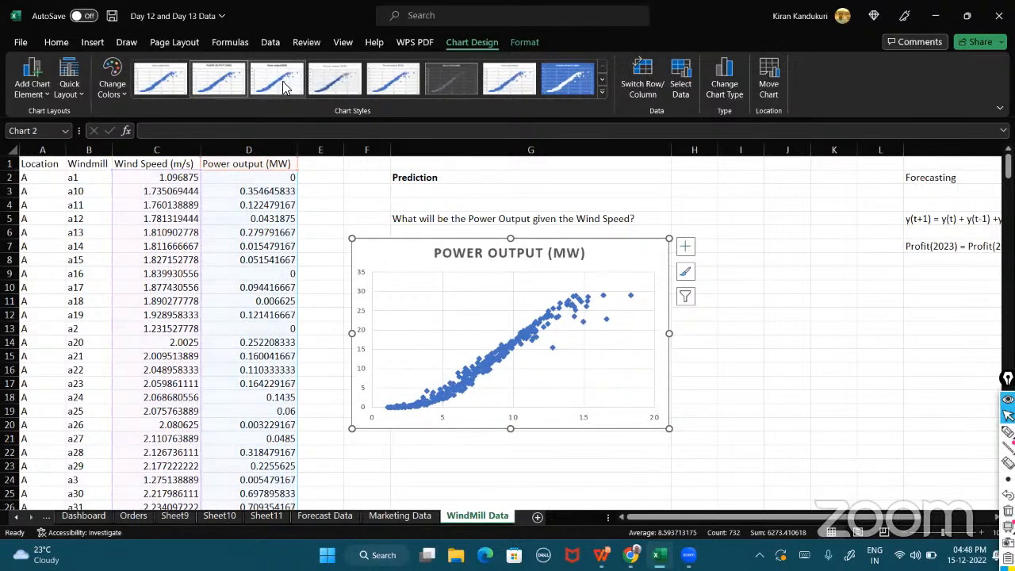
pyautogui.click(283, 81)
pyautogui.click(336, 80)
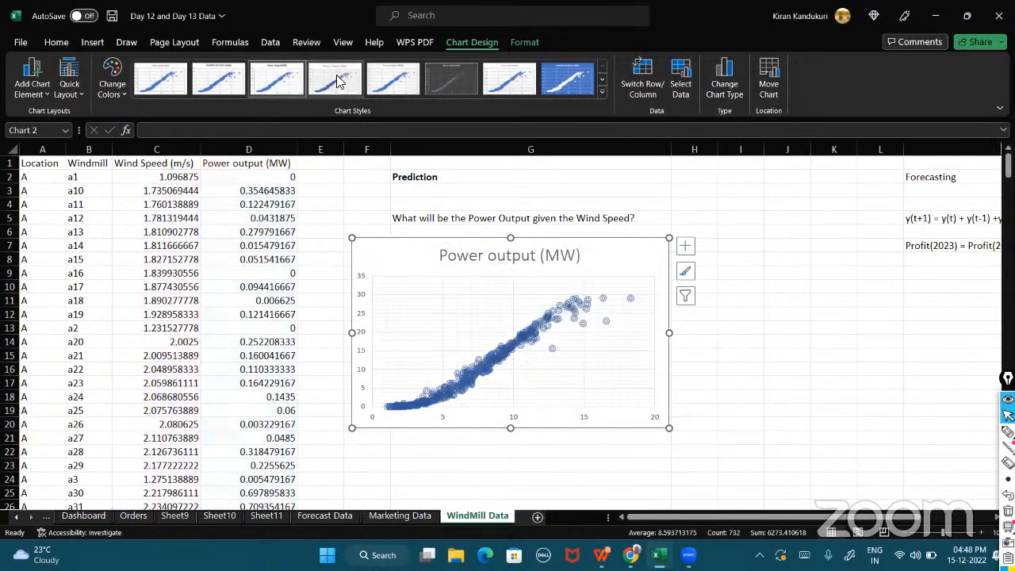
pyautogui.click(381, 84)
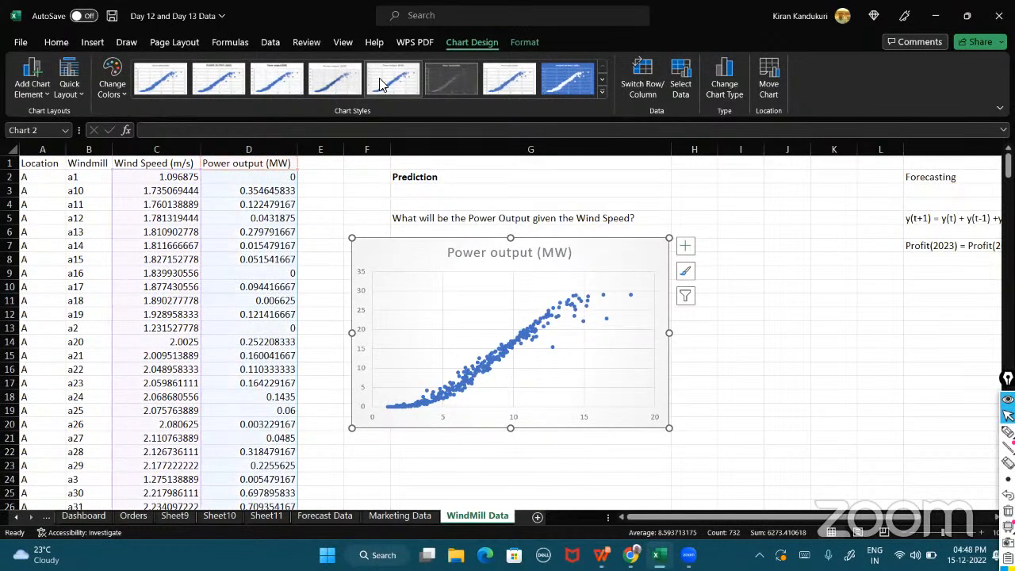
pyautogui.click(81, 95)
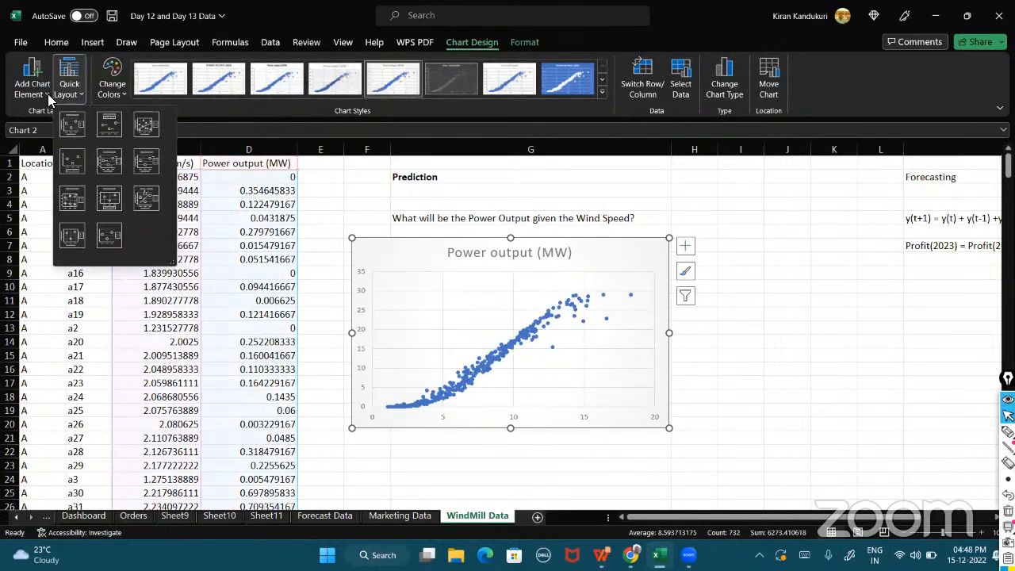
pyautogui.click(48, 93)
pyautogui.moveTo(70, 288)
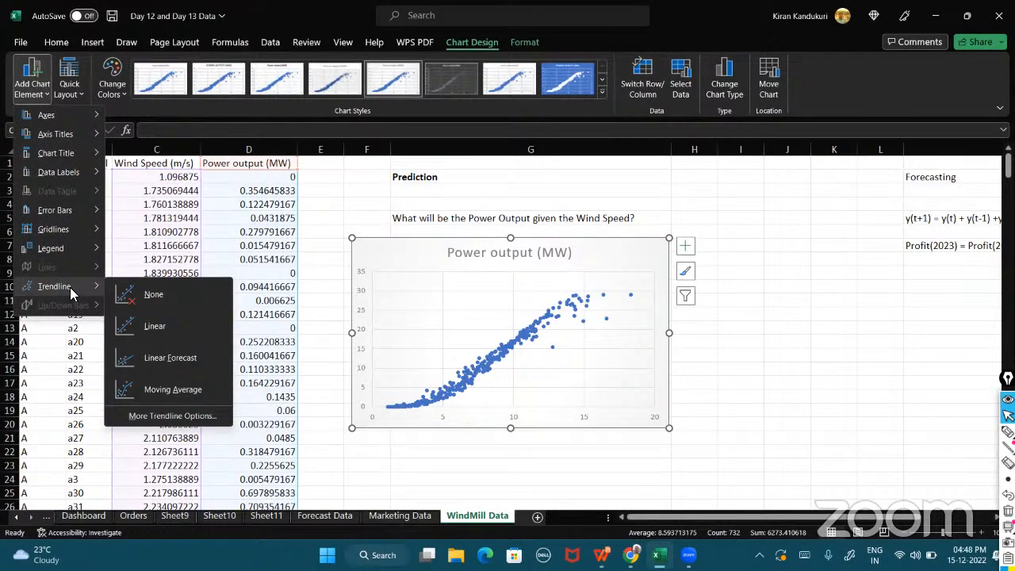
pyautogui.click(1007, 432)
pyautogui.moveTo(364, 420); pyautogui.dragTo(660, 275)
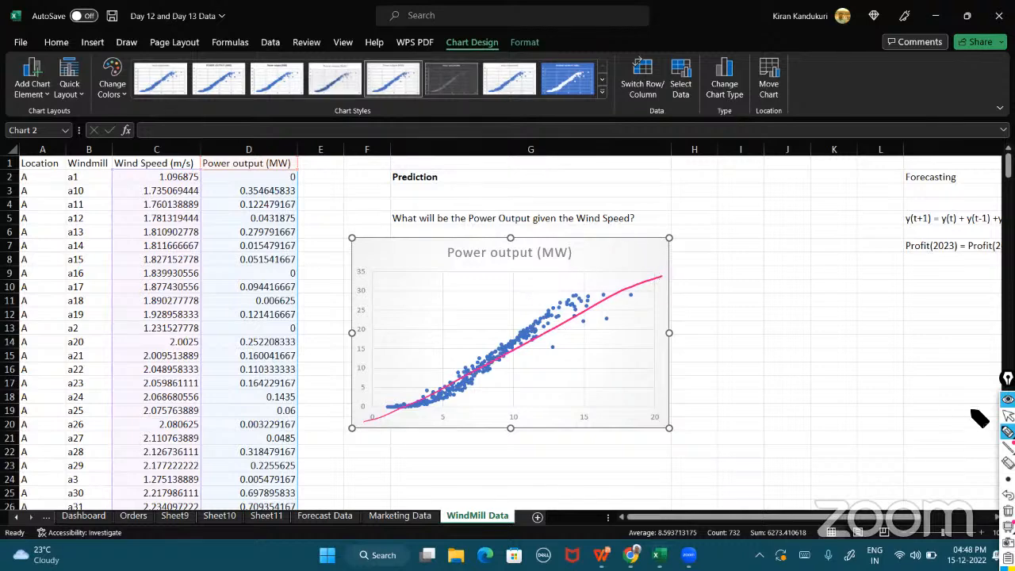
pyautogui.click(1008, 415)
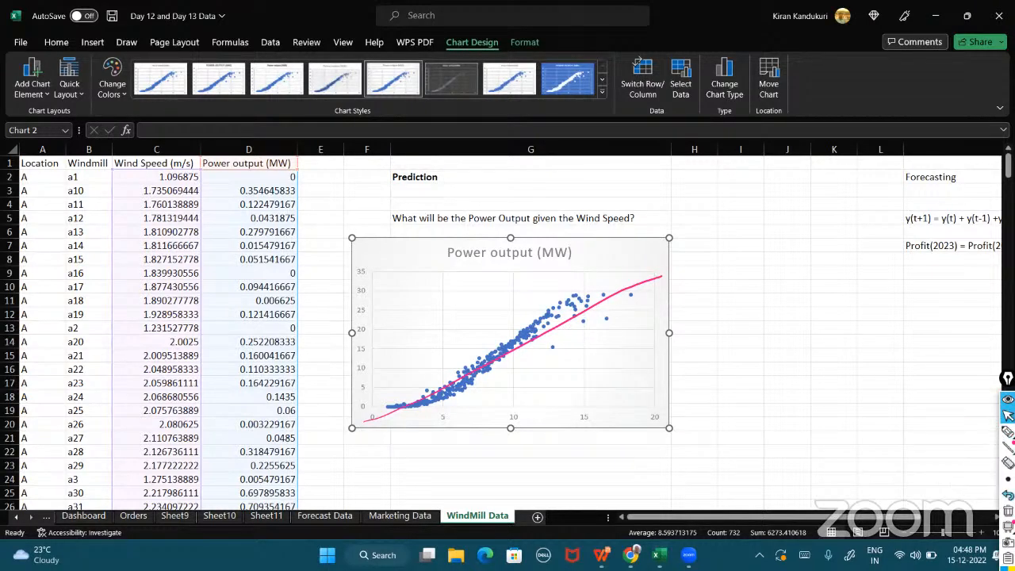
pyautogui.click(1007, 510)
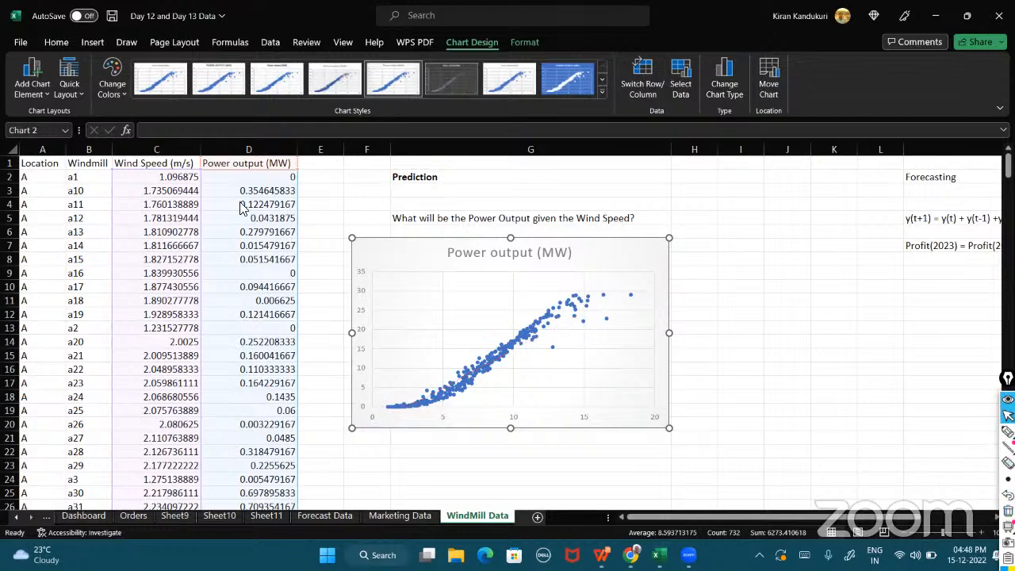
# Add a linear trendline to the scatter chart.
pyautogui.click(48, 95)
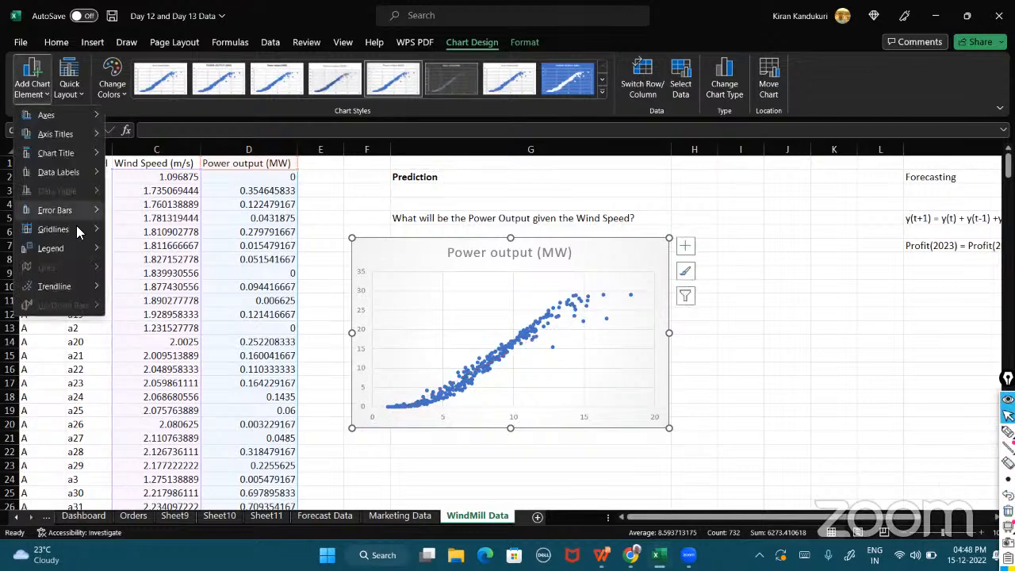
pyautogui.moveTo(79, 286)
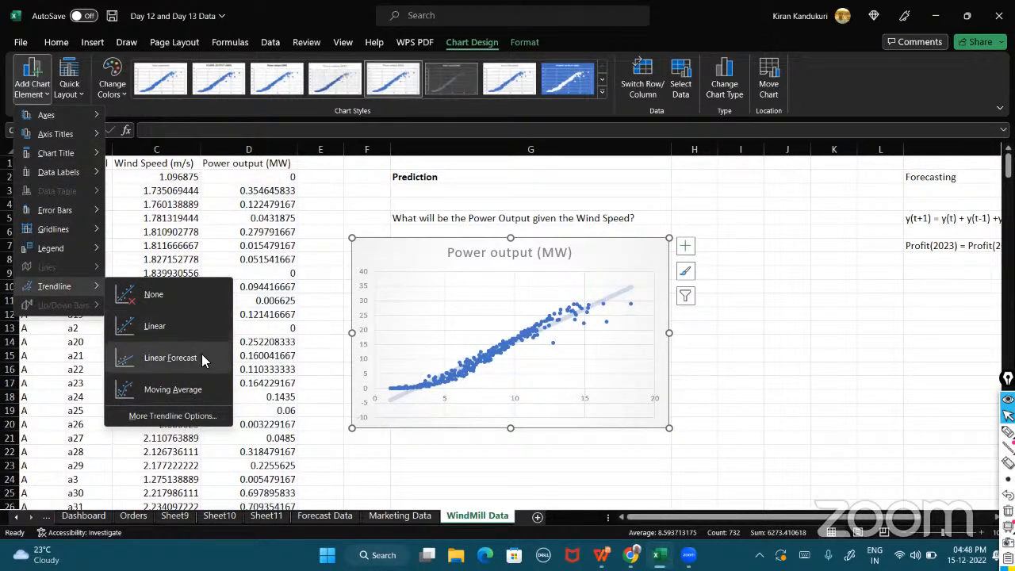
pyautogui.click(203, 330)
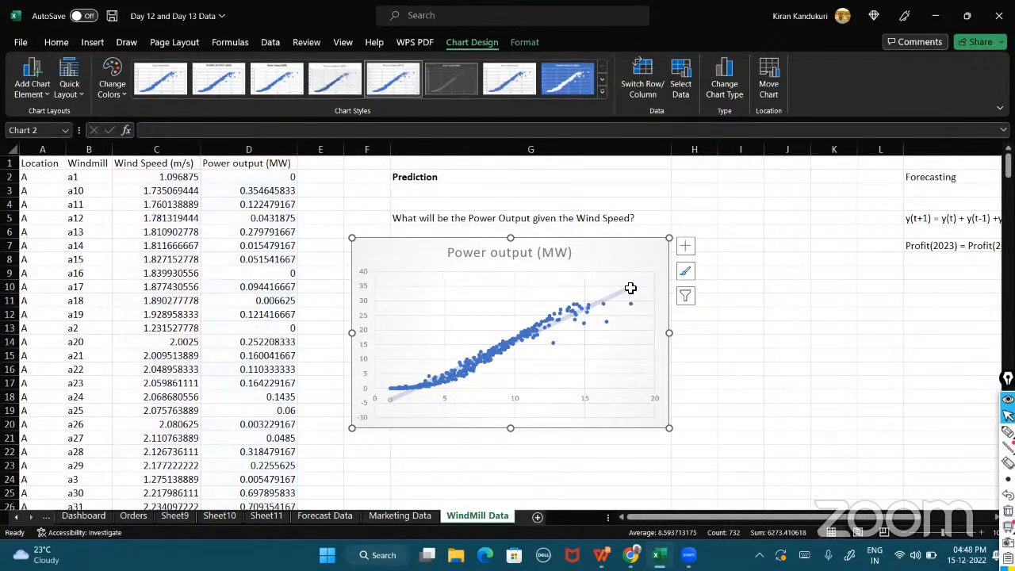
# Apply the quick layout with axis titles, legend and trendline equation, then reposition the equation label leftward.
pyautogui.click(78, 94)
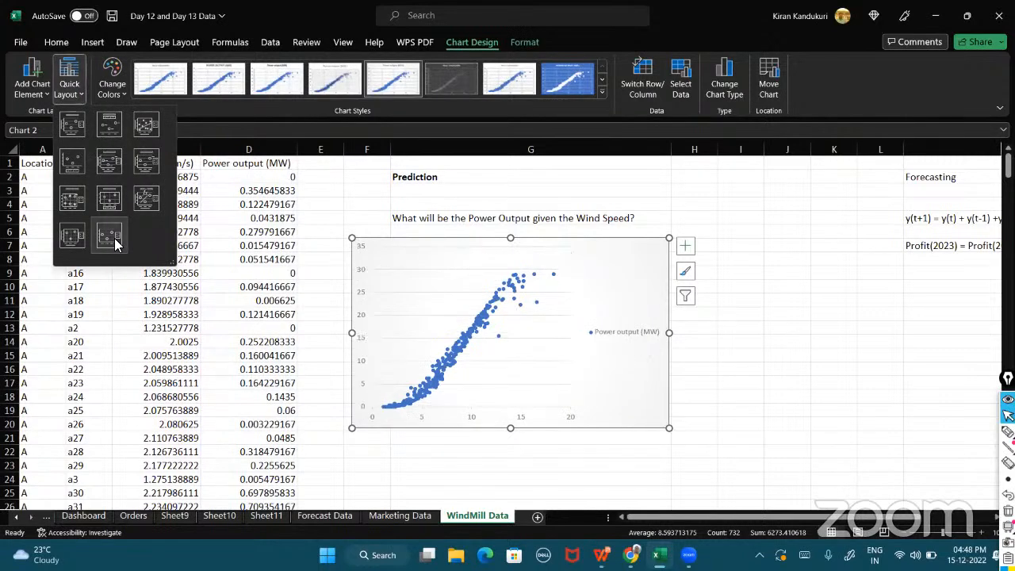
pyautogui.click(141, 198)
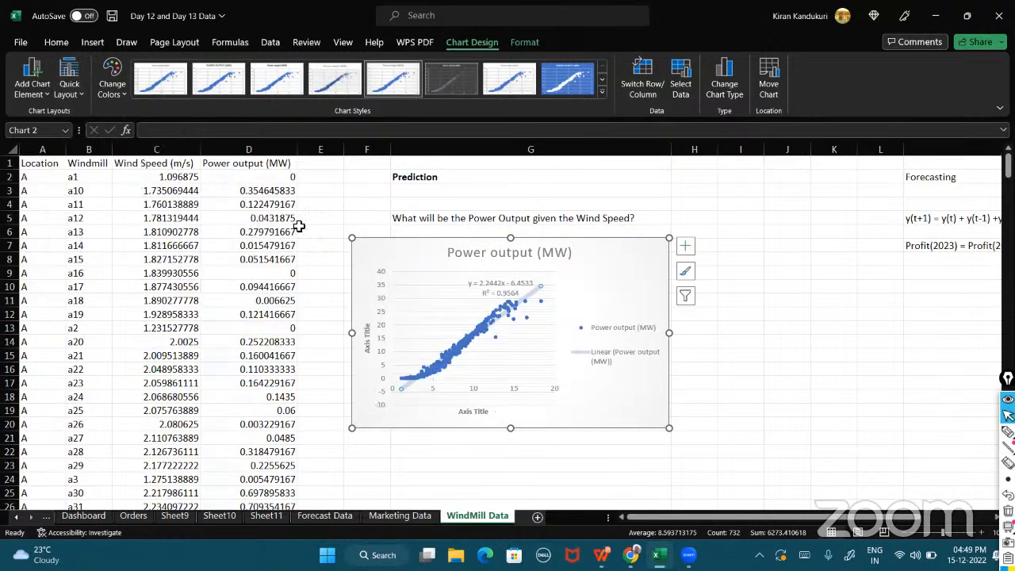
pyautogui.click(481, 283)
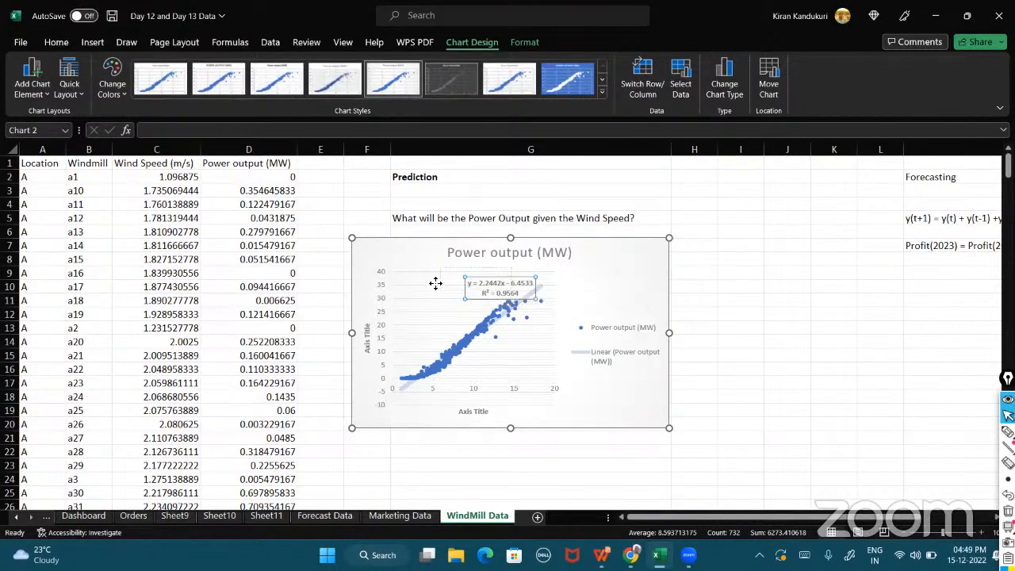
pyautogui.moveTo(424, 290); pyautogui.dragTo(428, 290)
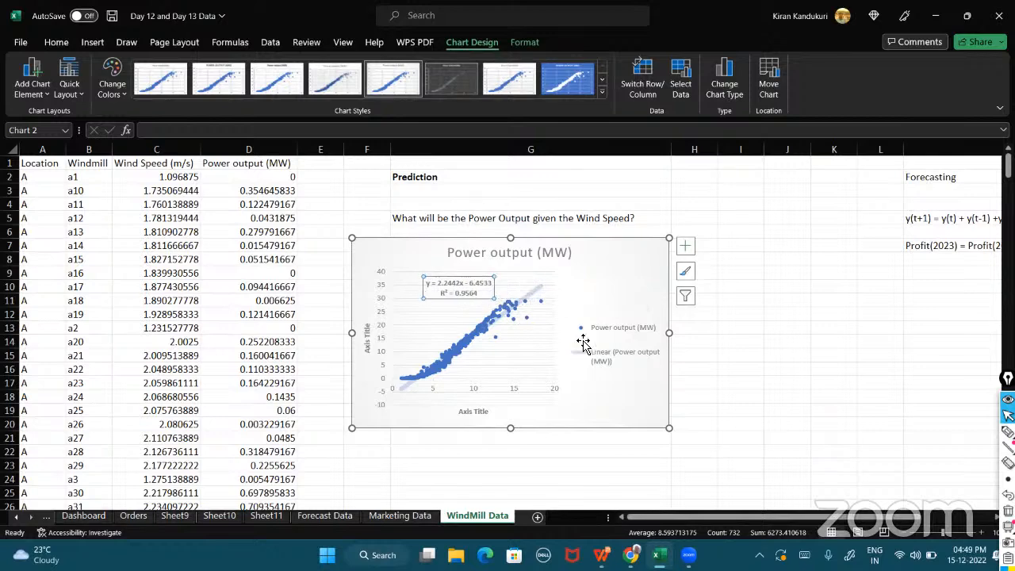
# Remove the legend from the scatter chart.
pyautogui.click(45, 89)
pyautogui.moveTo(68, 248)
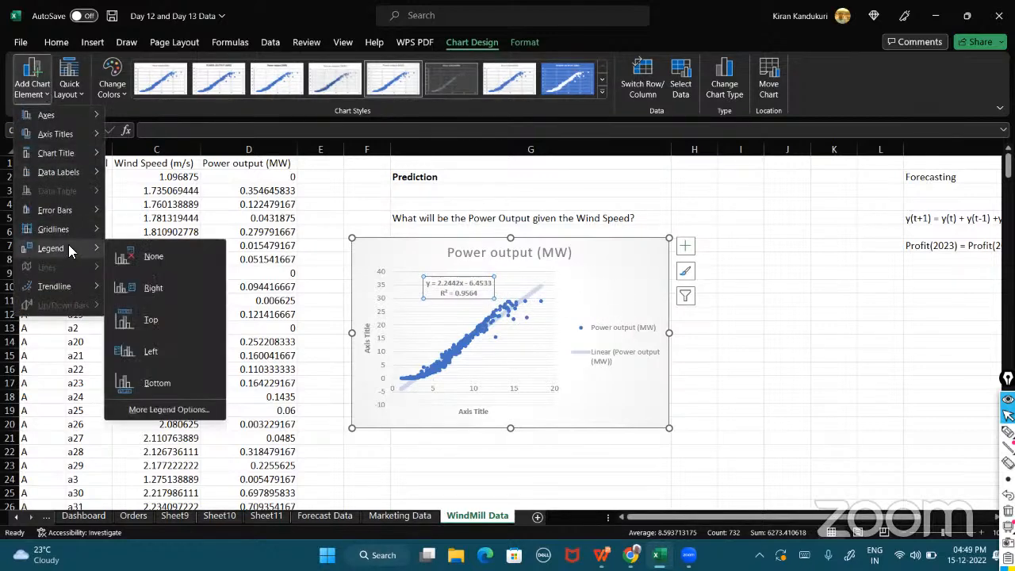
pyautogui.click(176, 257)
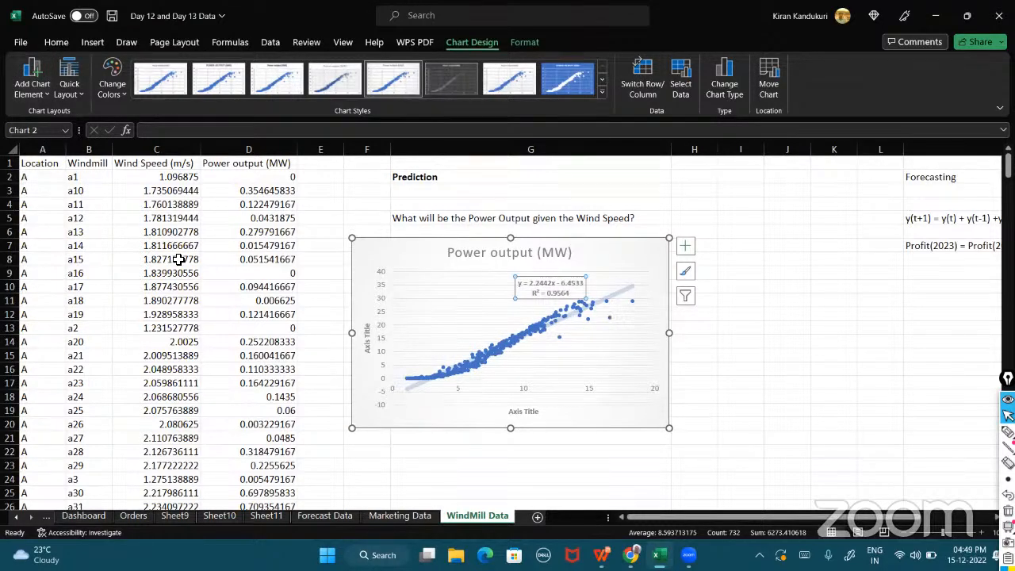
pyautogui.click(720, 383)
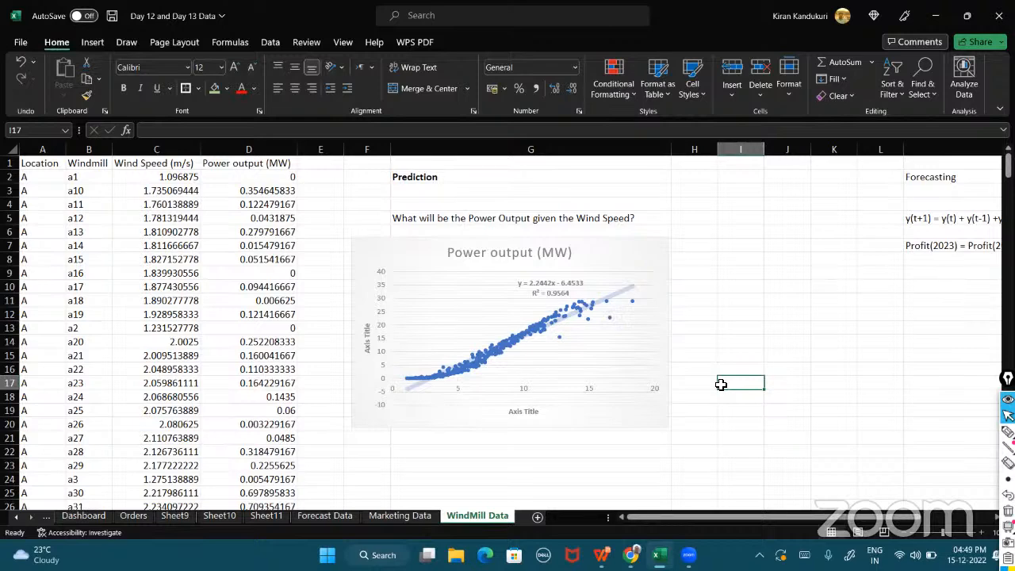
pyautogui.click(1008, 432)
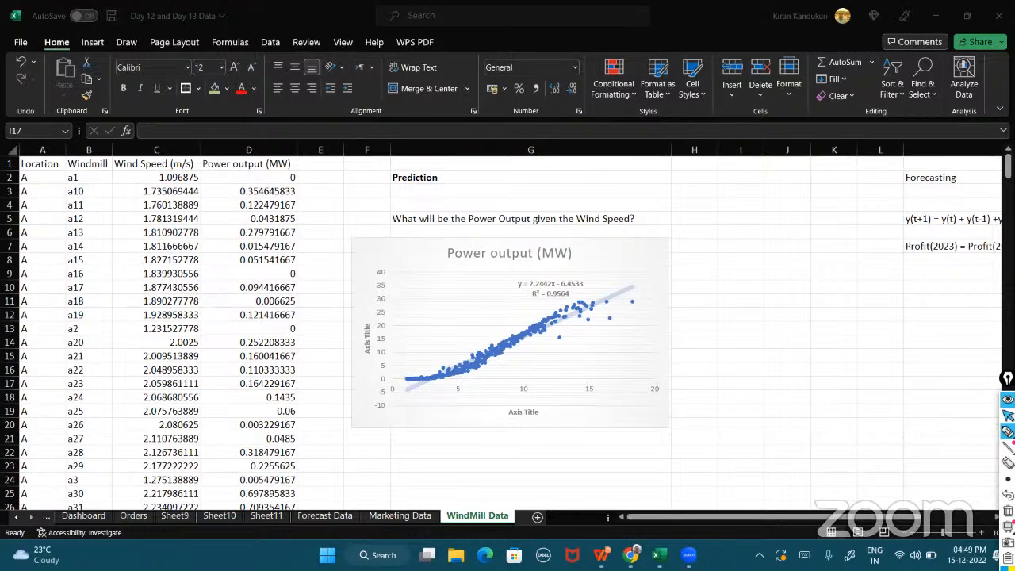
pyautogui.click(1008, 416)
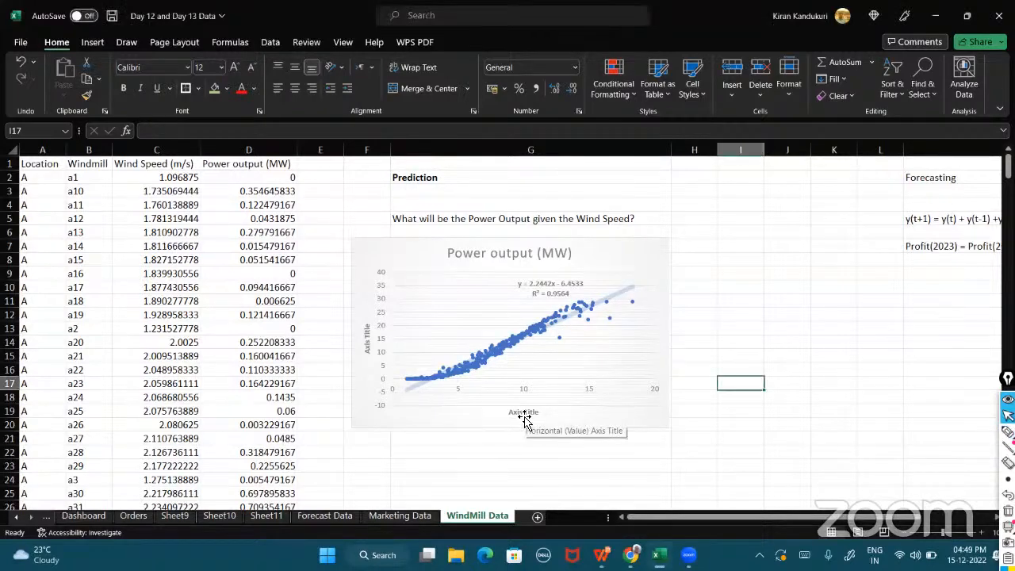
# Rename the horizontal axis title to 'Wind Speed'.
pyautogui.click(522, 413)
pyautogui.tripleClick(521, 413)
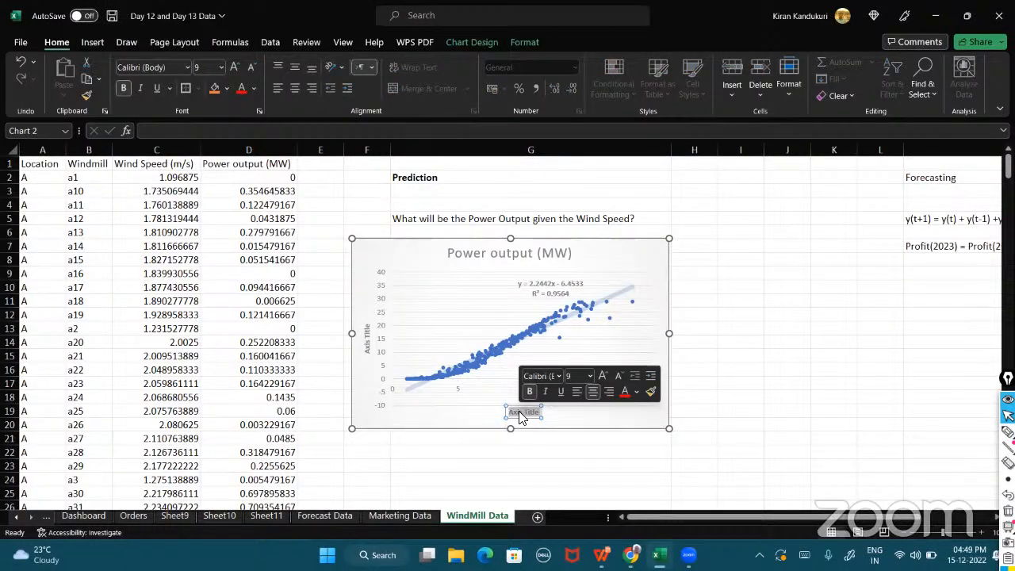
pyautogui.press('BackSpace')
pyautogui.write('Wind Speed')
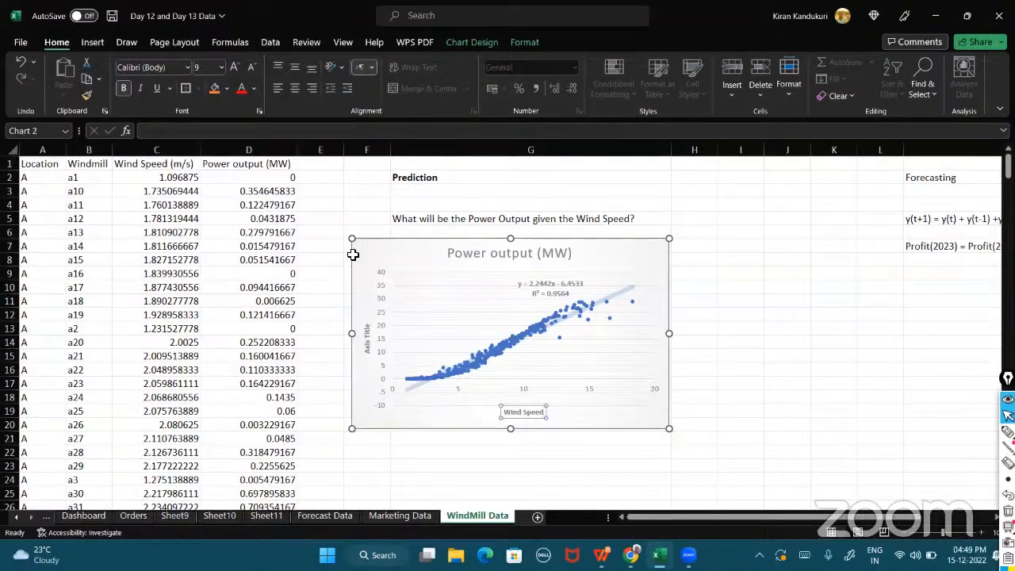
# Nudge the scatter chart slightly down and rename the vertical axis title to 'Power Output'.
pyautogui.moveTo(367, 333); pyautogui.dragTo(375, 351)
pyautogui.click(376, 364)
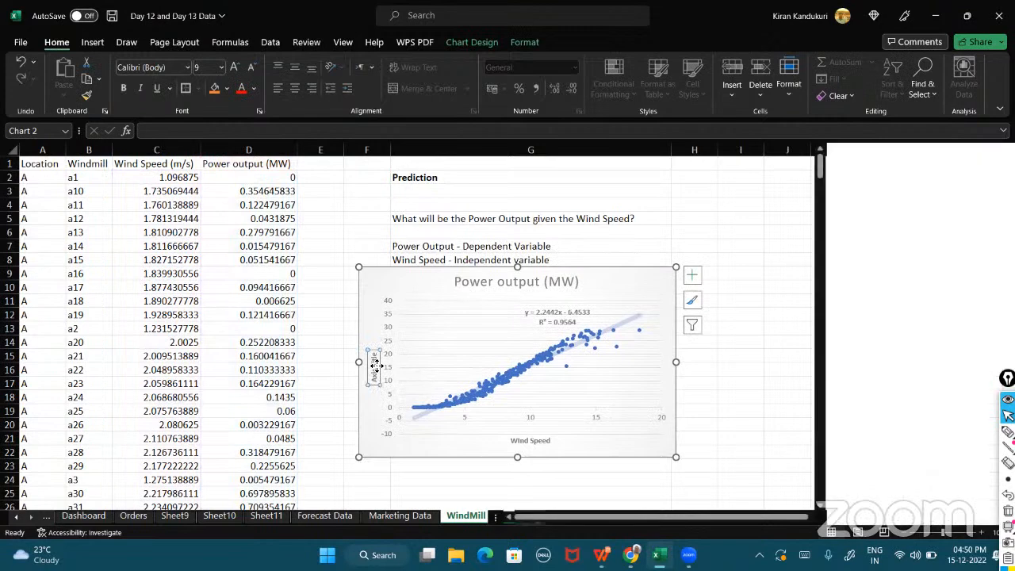
pyautogui.doubleClick(374, 362)
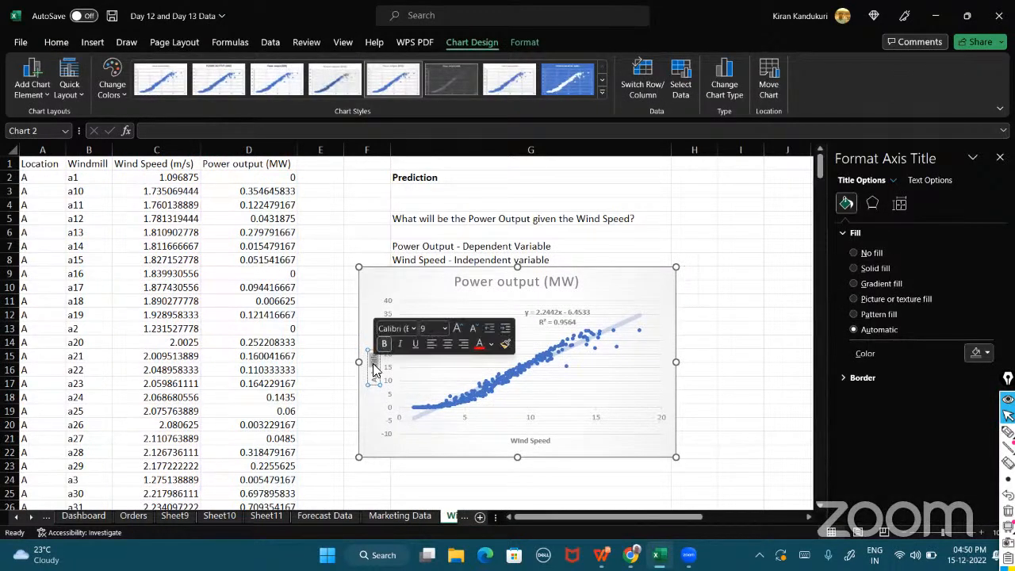
pyautogui.press('BackSpace')
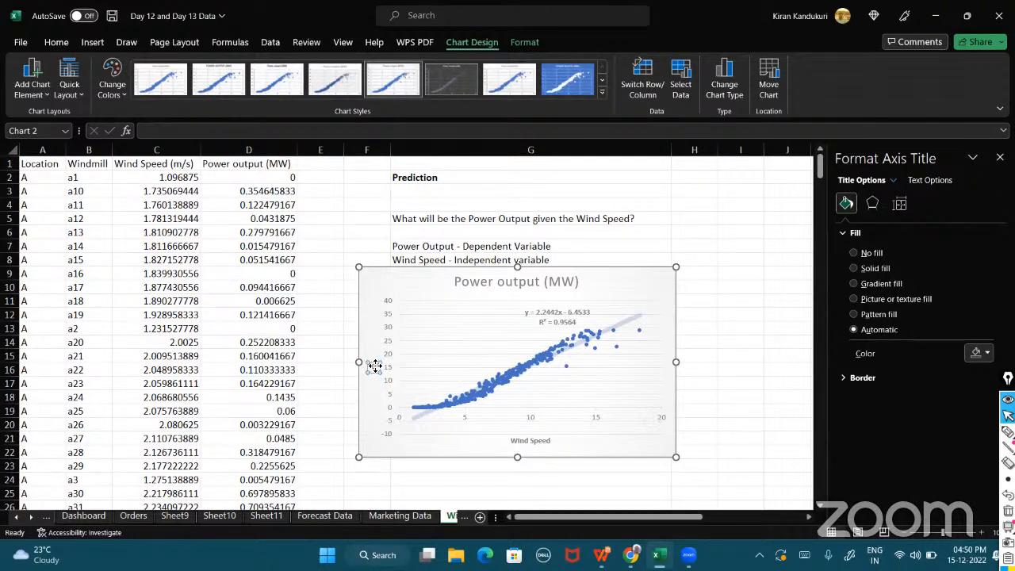
pyautogui.write('Power Output')
pyautogui.click(367, 305)
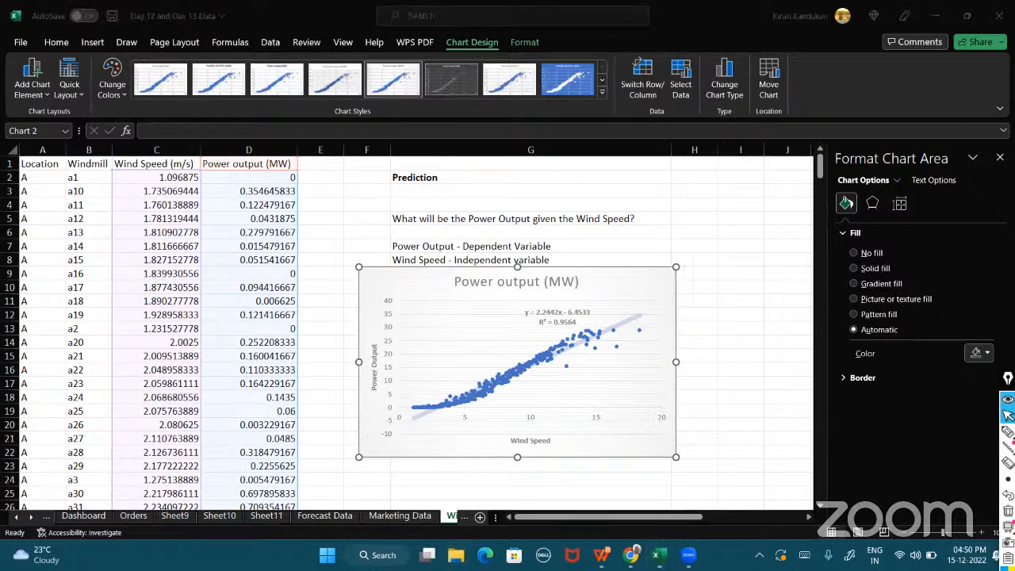
# Switch to File Explorer, open the Scatter Plots image from Downloads and zoom it to 285%.
pyautogui.press('super+e')
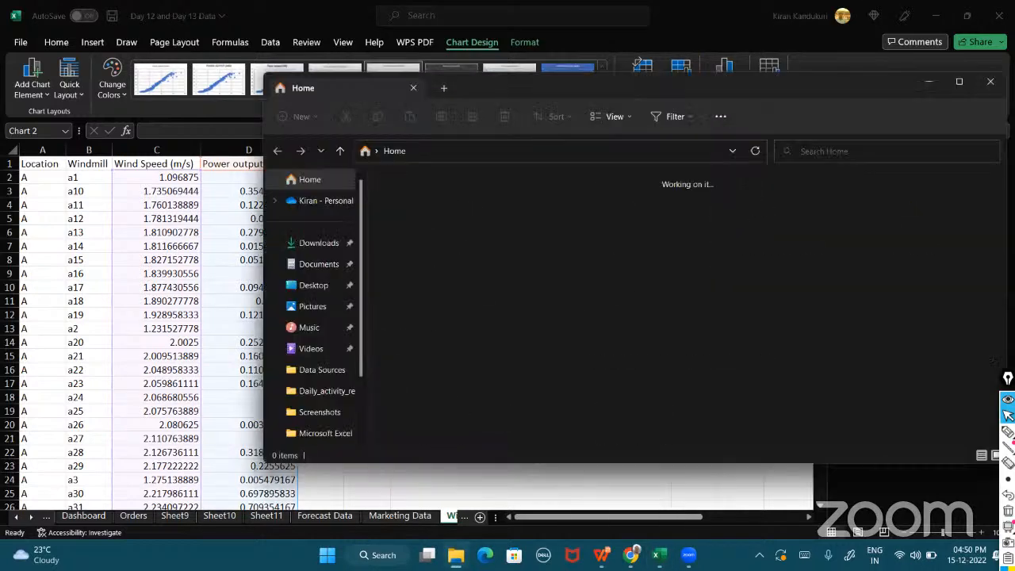
pyautogui.click(320, 243)
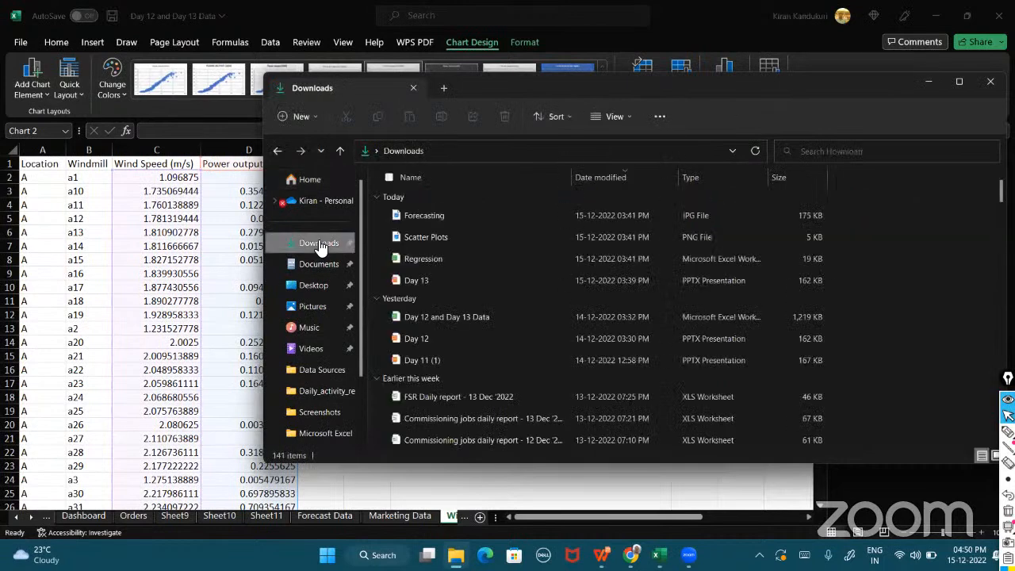
pyautogui.click(424, 235)
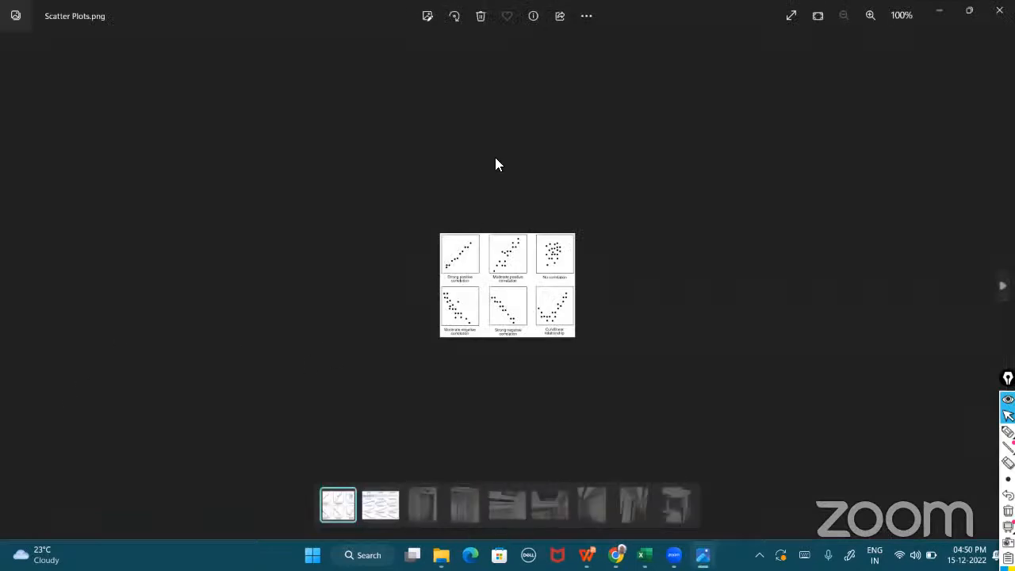
pyautogui.click(869, 15)
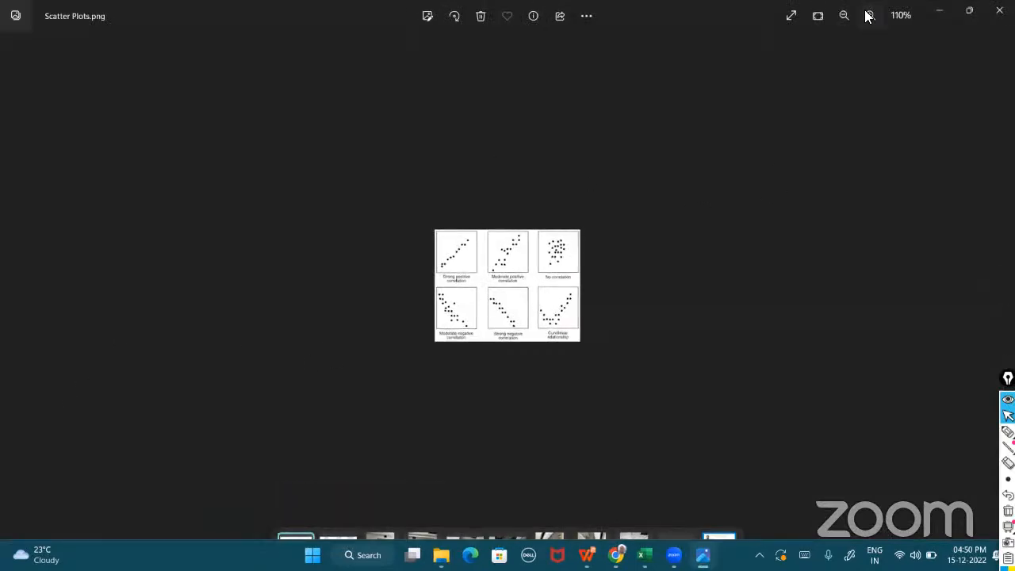
pyautogui.click(869, 15)
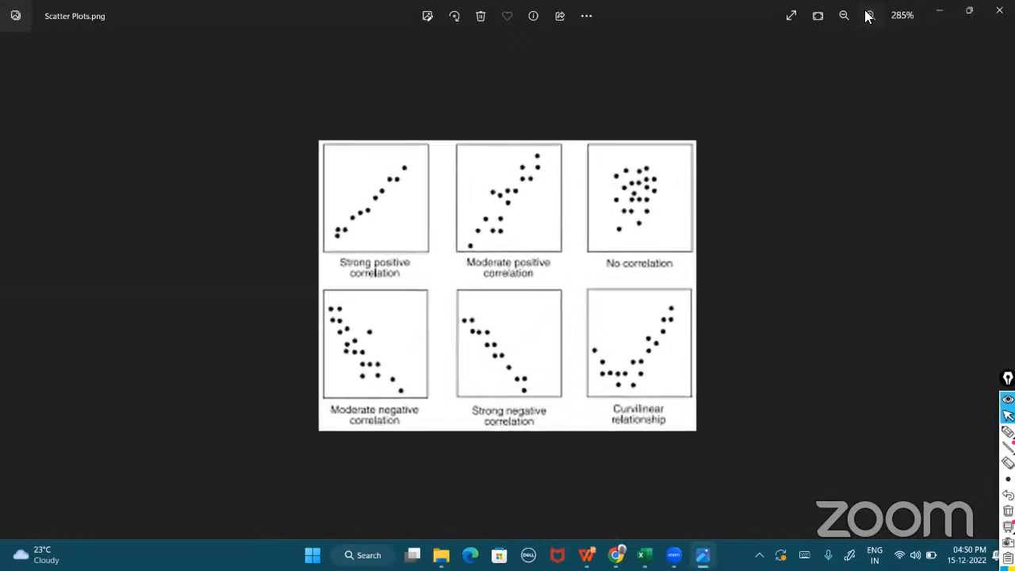
# Draw pen annotations marking X and Y axes and (x, y) points on the strong positive correlation plot.
pyautogui.click(1006, 432)
pyautogui.moveTo(319, 254)
pyautogui.mouseDown()
pyautogui.moveTo(428, 255)
pyautogui.moveTo(416, 262)
pyautogui.moveTo(439, 279)
pyautogui.moveTo(426, 283)
pyautogui.moveTo(315, 140)
pyautogui.moveTo(322, 148)
pyautogui.moveTo(293, 132)
pyautogui.mouseUp()
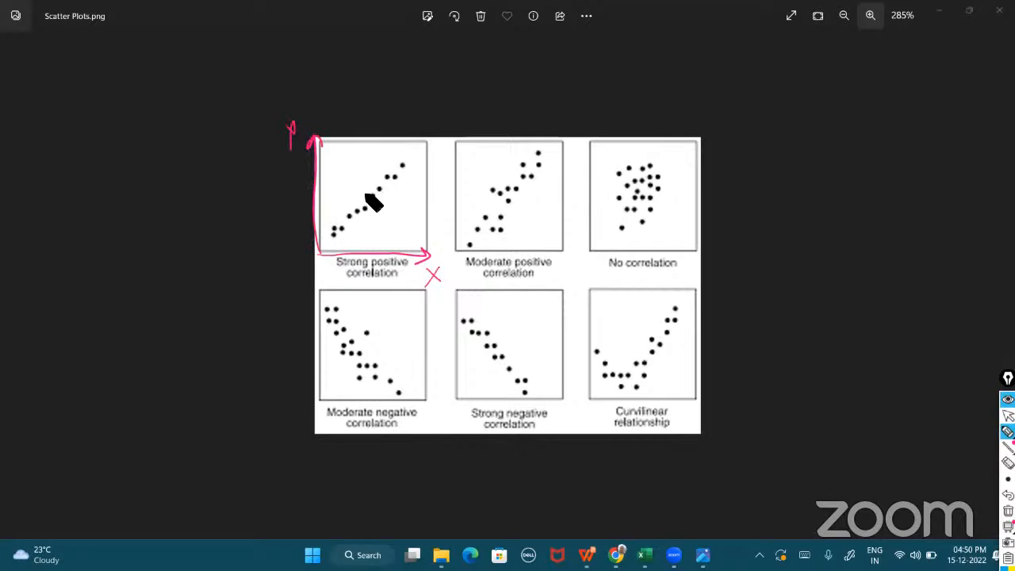
pyautogui.moveTo(376, 208)
pyautogui.mouseDown()
pyautogui.moveTo(373, 229)
pyautogui.moveTo(404, 212)
pyautogui.moveTo(420, 222)
pyautogui.mouseUp()
pyautogui.moveTo(424, 187)
pyautogui.mouseDown()
pyautogui.moveTo(427, 208)
pyautogui.moveTo(399, 220)
pyautogui.mouseUp()
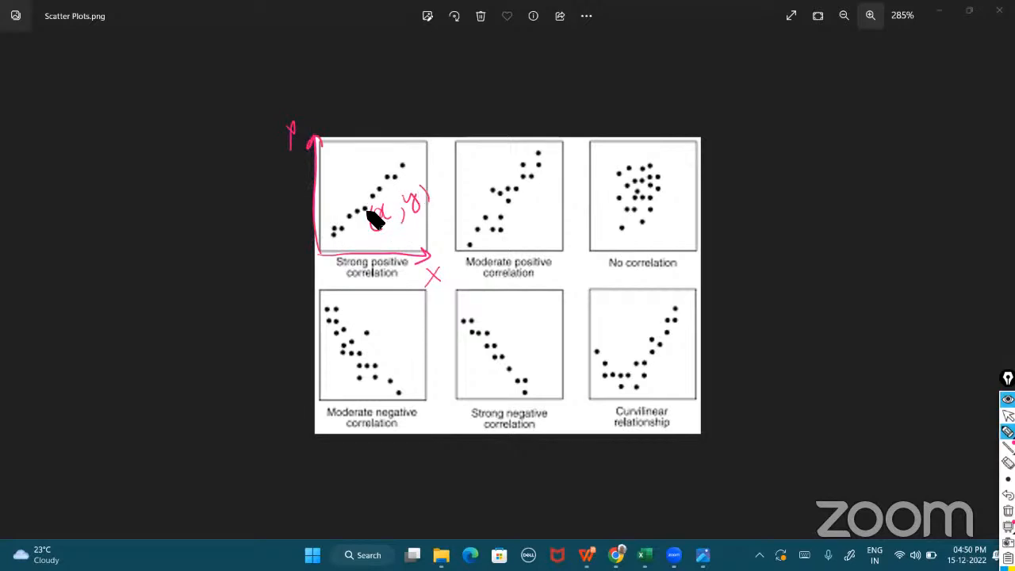
pyautogui.moveTo(369, 253); pyautogui.dragTo(372, 272)
pyautogui.moveTo(367, 208); pyautogui.dragTo(294, 211)
pyautogui.moveTo(302, 197); pyautogui.dragTo(296, 220)
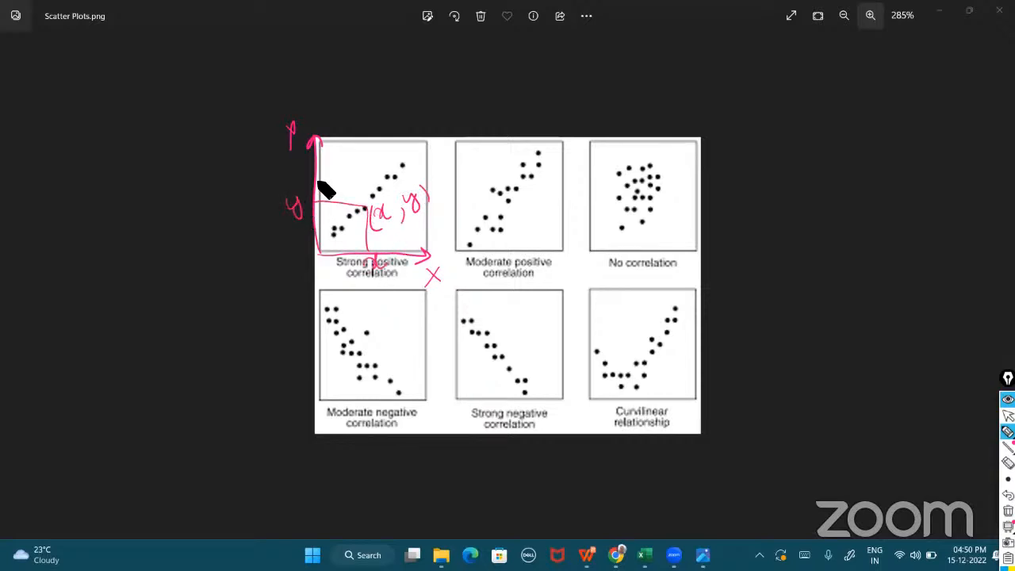
pyautogui.moveTo(406, 164)
pyautogui.mouseDown()
pyautogui.moveTo(403, 254)
pyautogui.moveTo(418, 270)
pyautogui.mouseUp()
pyautogui.moveTo(404, 167)
pyautogui.mouseDown()
pyautogui.moveTo(316, 163)
pyautogui.moveTo(294, 182)
pyautogui.mouseUp()
pyautogui.moveTo(409, 147)
pyautogui.mouseDown()
pyautogui.moveTo(407, 155)
pyautogui.moveTo(449, 140)
pyautogui.moveTo(442, 155)
pyautogui.mouseUp()
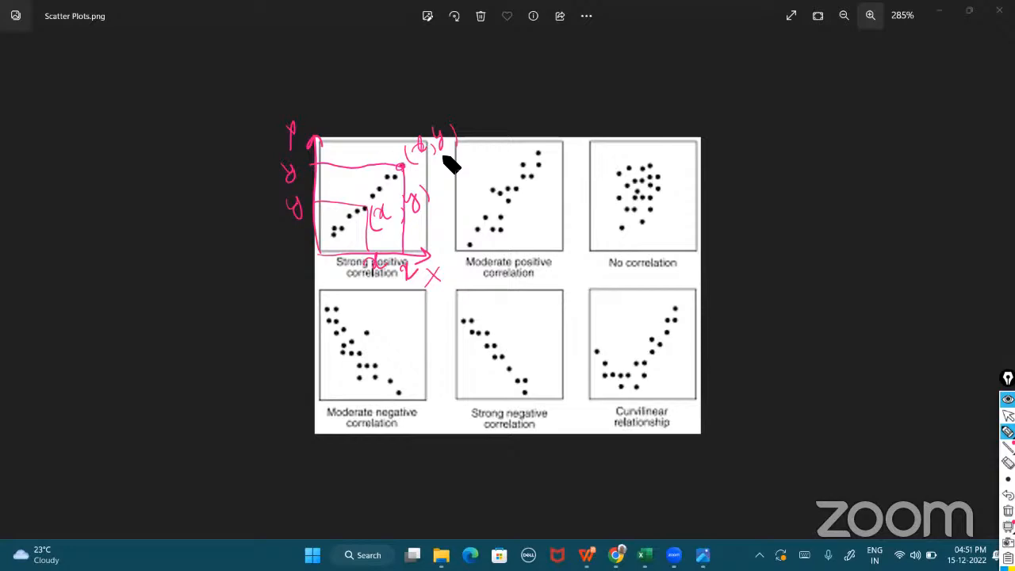
# Return to the workbook and annotate sample data rows and an (x, y) point on the scatter chart with the pen.
pyautogui.hotkey('alt', 'Tab')
pyautogui.press('Tab')
pyautogui.press('Tab')
pyautogui.press('Tab')
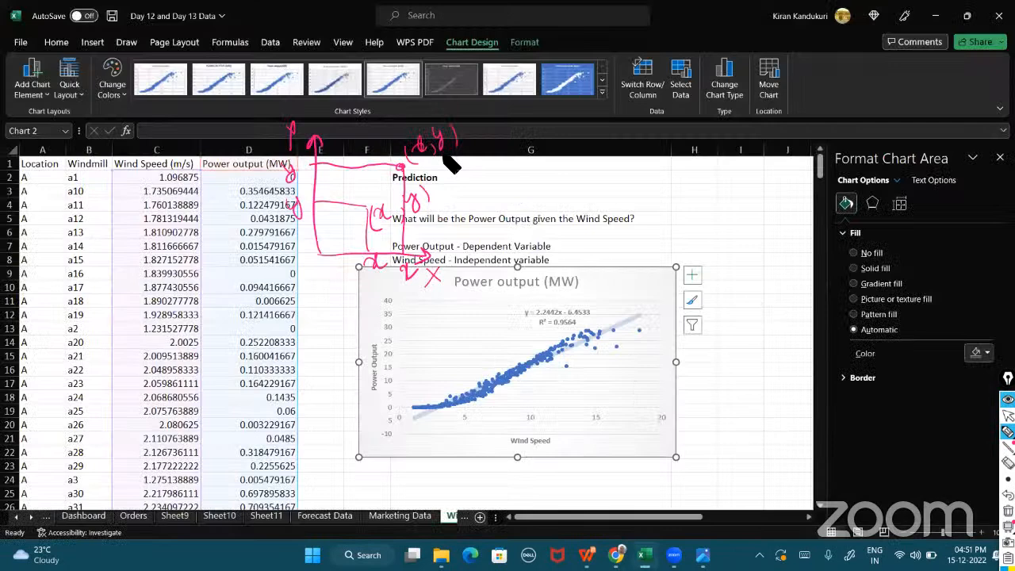
pyautogui.moveTo(194, 264)
pyautogui.mouseDown()
pyautogui.moveTo(305, 258)
pyautogui.moveTo(209, 238)
pyautogui.moveTo(119, 255)
pyautogui.mouseUp()
pyautogui.moveTo(131, 317)
pyautogui.mouseDown()
pyautogui.moveTo(270, 314)
pyautogui.moveTo(287, 298)
pyautogui.moveTo(166, 296)
pyautogui.moveTo(141, 310)
pyautogui.mouseUp()
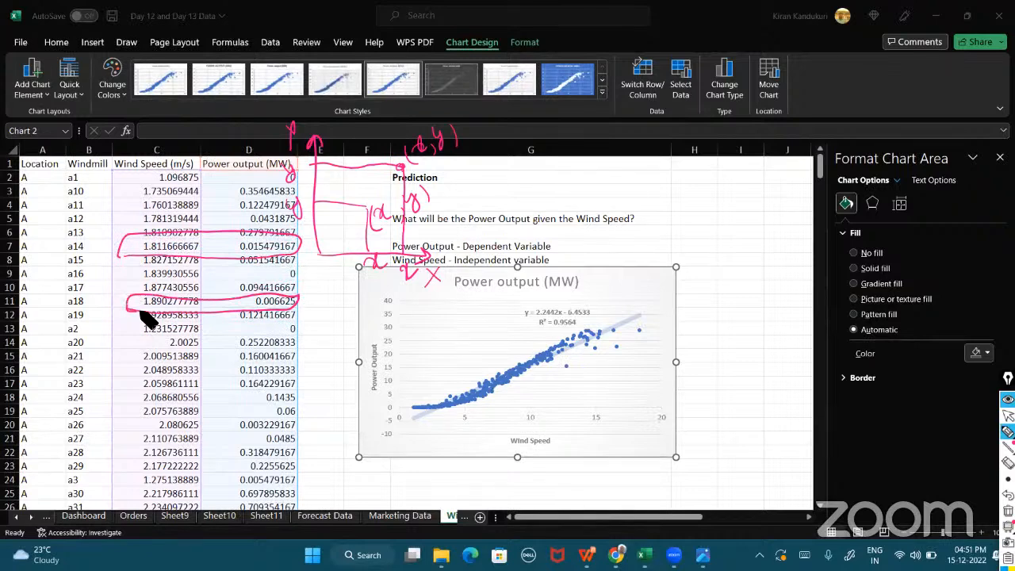
pyautogui.moveTo(578, 363)
pyautogui.mouseDown()
pyautogui.moveTo(577, 381)
pyautogui.moveTo(582, 364)
pyautogui.moveTo(600, 381)
pyautogui.moveTo(616, 363)
pyautogui.moveTo(567, 429)
pyautogui.moveTo(577, 440)
pyautogui.moveTo(564, 440)
pyautogui.mouseUp()
pyautogui.moveTo(567, 370)
pyautogui.mouseDown()
pyautogui.moveTo(396, 370)
pyautogui.moveTo(385, 382)
pyautogui.mouseUp()
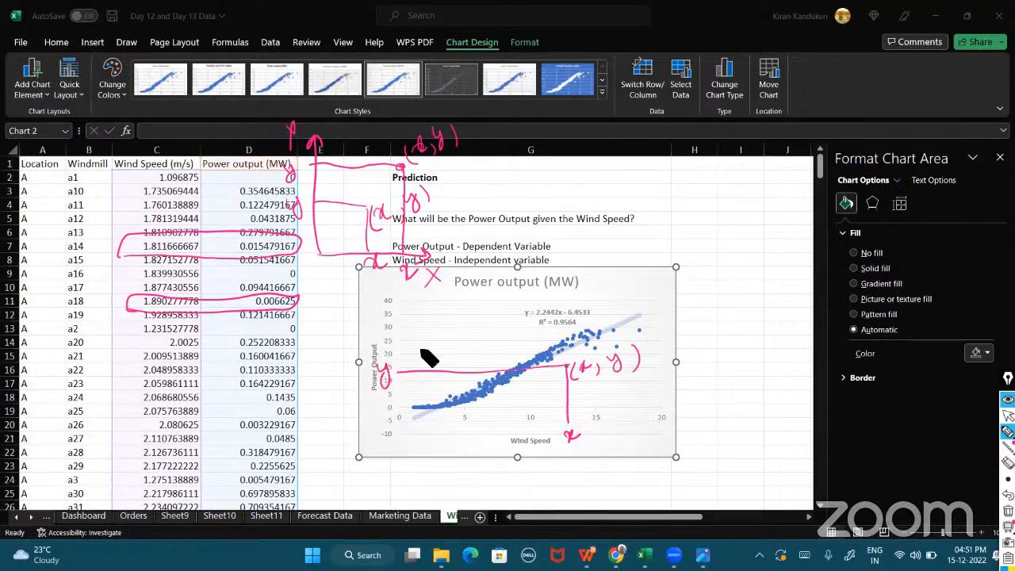
pyautogui.moveTo(129, 368); pyautogui.dragTo(307, 356)
pyautogui.moveTo(236, 384); pyautogui.dragTo(298, 375)
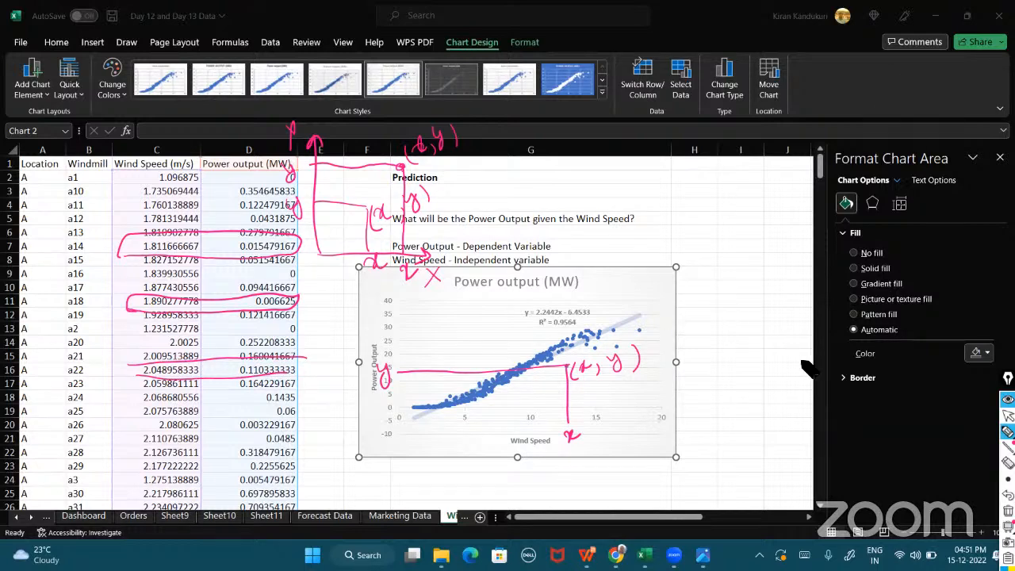
# Clear all pen annotations from the screen and begin switching to another window.
pyautogui.click(1008, 510)
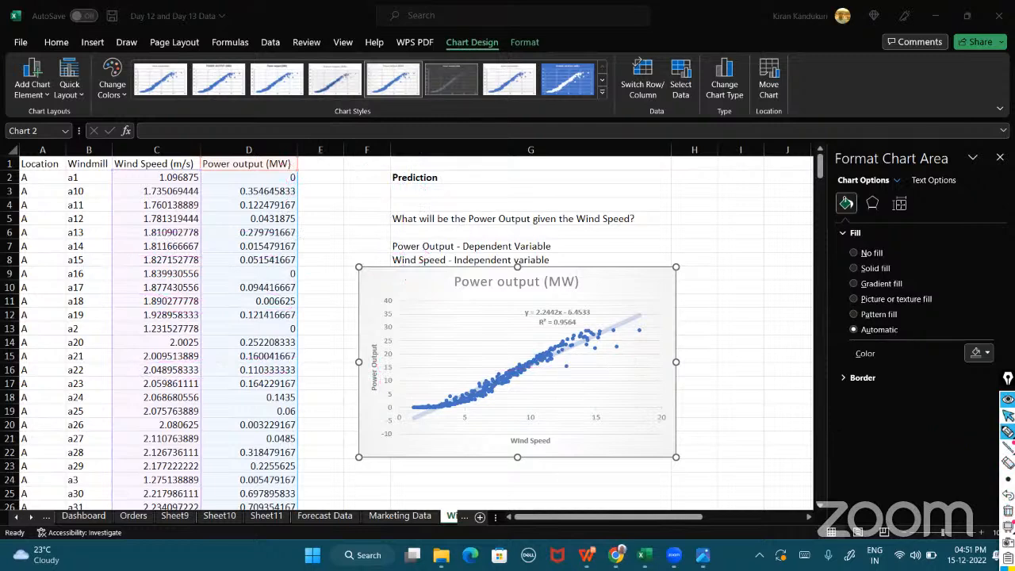
pyautogui.hotkey('alt', 'Tab')
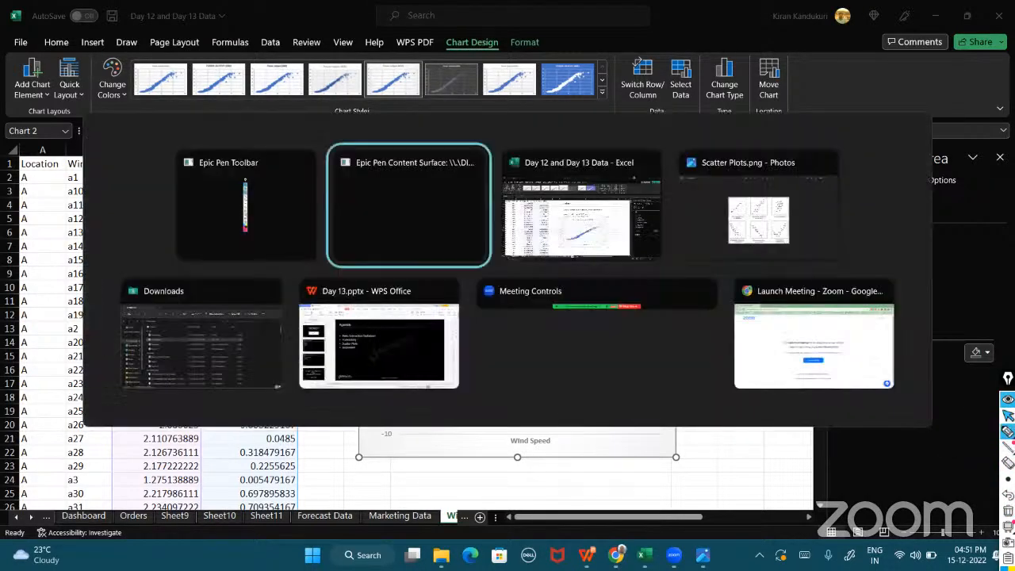
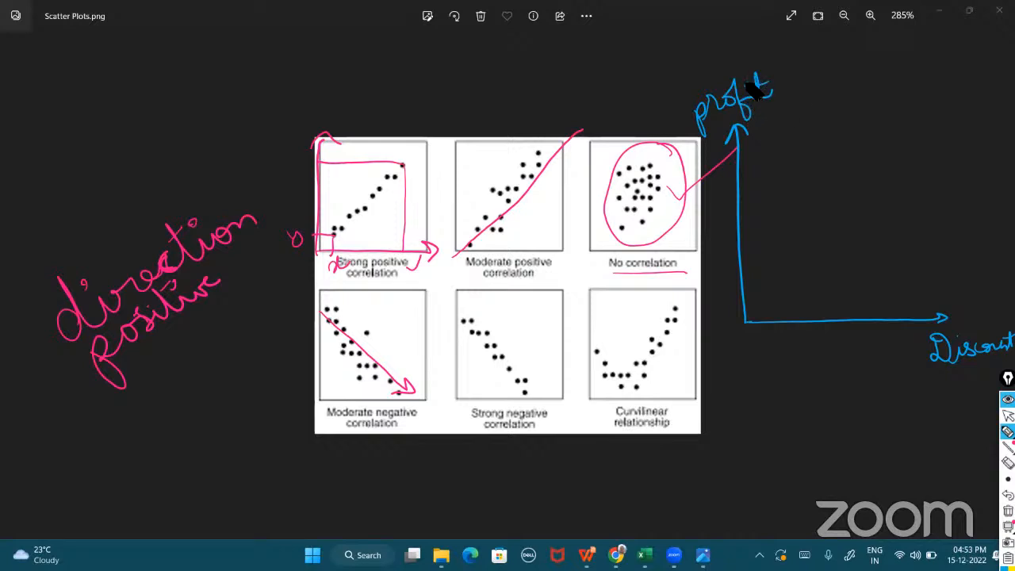
# Label the Discount axis 10 to 50, plot descending points, and draw an arrow and a line through the points with the pen.
pyautogui.moveTo(762, 337)
pyautogui.mouseDown()
pyautogui.moveTo(767, 347)
pyautogui.moveTo(775, 313)
pyautogui.mouseUp()
pyautogui.moveTo(752, 153); pyautogui.dragTo(757, 154)
pyautogui.moveTo(800, 318); pyautogui.dragTo(802, 345)
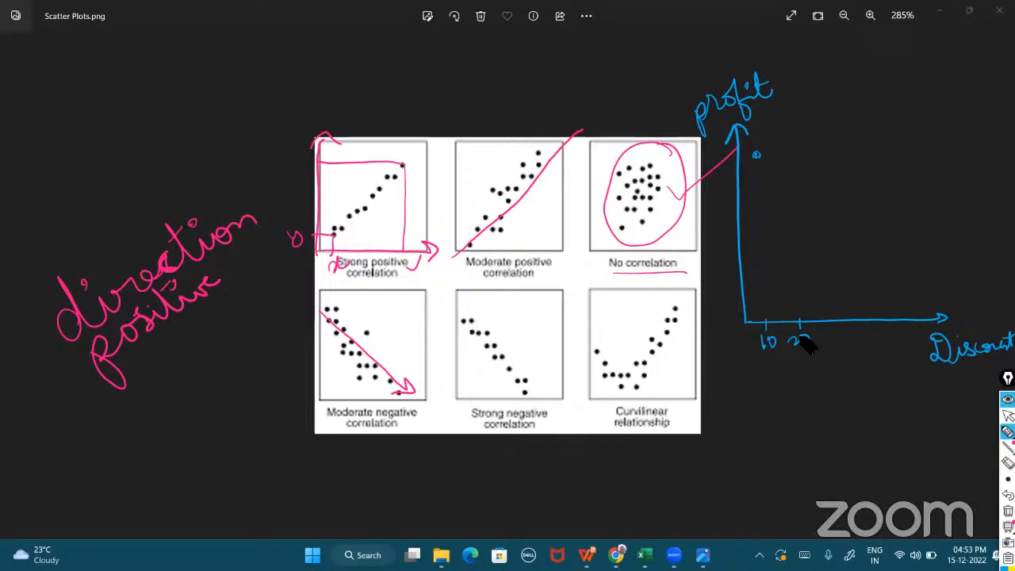
pyautogui.moveTo(803, 336); pyautogui.dragTo(804, 343)
pyautogui.moveTo(781, 178); pyautogui.dragTo(785, 181)
pyautogui.moveTo(833, 318)
pyautogui.mouseDown()
pyautogui.moveTo(832, 359)
pyautogui.moveTo(840, 354)
pyautogui.mouseUp()
pyautogui.moveTo(818, 210); pyautogui.dragTo(821, 213)
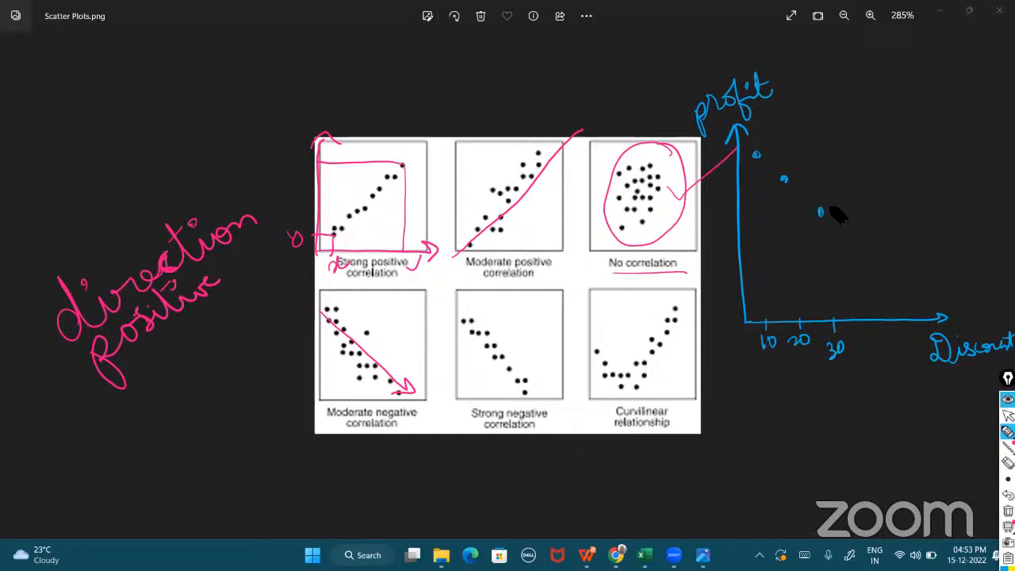
pyautogui.moveTo(861, 317)
pyautogui.mouseDown()
pyautogui.moveTo(866, 344)
pyautogui.moveTo(874, 342)
pyautogui.mouseUp()
pyautogui.moveTo(851, 255); pyautogui.dragTo(853, 258)
pyautogui.moveTo(893, 318); pyautogui.dragTo(894, 327)
pyautogui.moveTo(885, 289); pyautogui.dragTo(924, 326)
pyautogui.moveTo(921, 334); pyautogui.dragTo(922, 336)
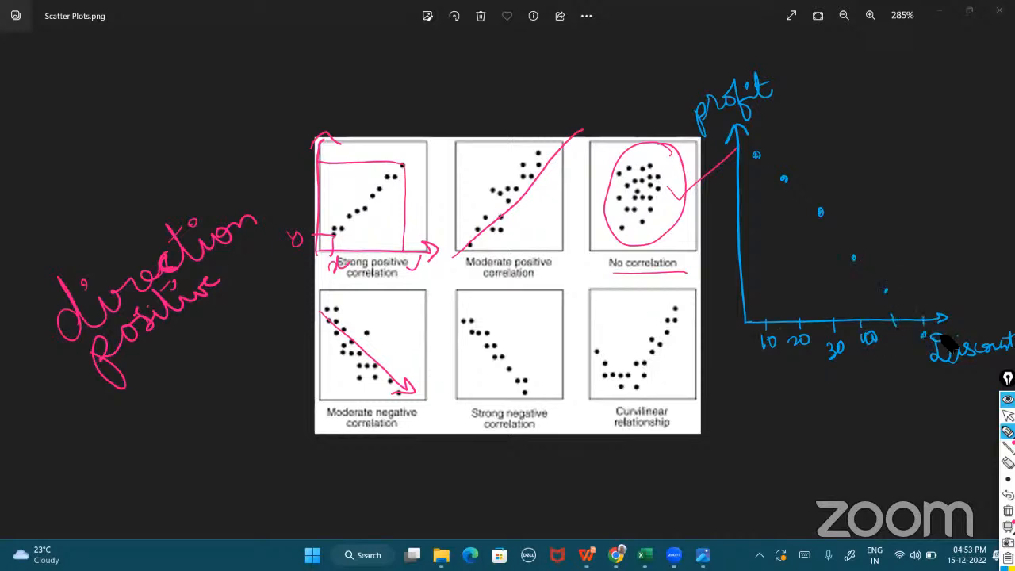
pyautogui.click(976, 397)
pyautogui.moveTo(763, 435)
pyautogui.mouseDown()
pyautogui.moveTo(949, 431)
pyautogui.moveTo(924, 454)
pyautogui.mouseUp()
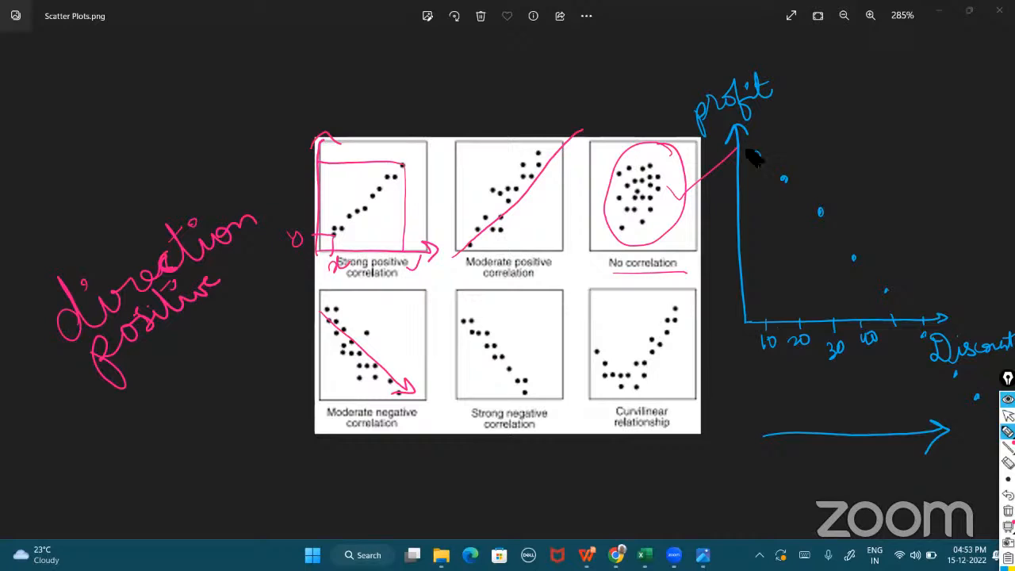
pyautogui.moveTo(753, 153)
pyautogui.mouseDown()
pyautogui.moveTo(972, 398)
pyautogui.moveTo(975, 365)
pyautogui.mouseUp()
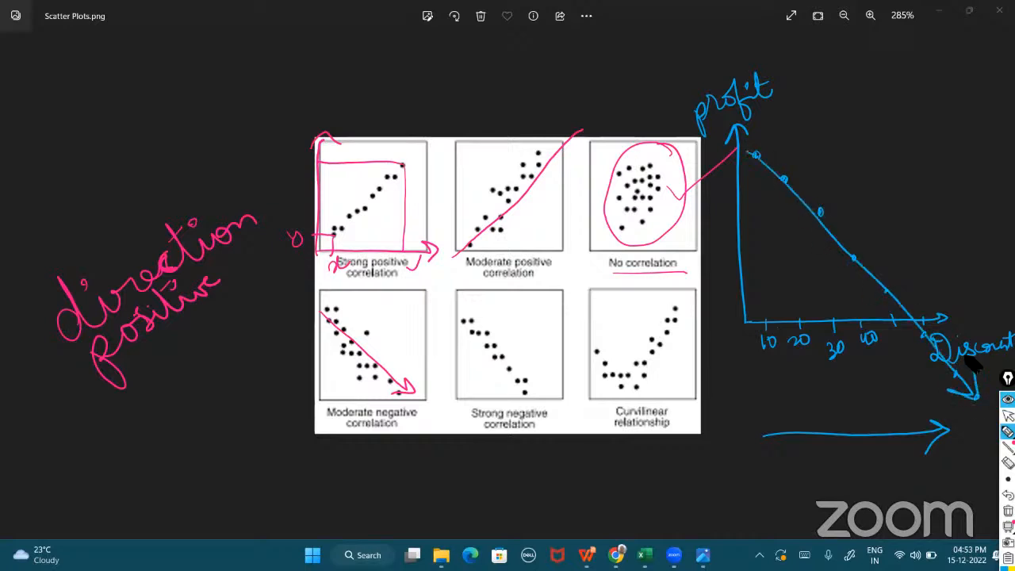
# Underline "negative" on the moderate negative plot and sketch a small x–y graph with points at 1–4 joined by a descending line.
pyautogui.moveTo(428, 421)
pyautogui.mouseDown()
pyautogui.moveTo(381, 423)
pyautogui.moveTo(422, 428)
pyautogui.mouseUp()
pyautogui.moveTo(828, 54)
pyautogui.mouseDown()
pyautogui.moveTo(912, 172)
pyautogui.moveTo(979, 168)
pyautogui.moveTo(967, 176)
pyautogui.moveTo(970, 198)
pyautogui.moveTo(976, 181)
pyautogui.mouseUp()
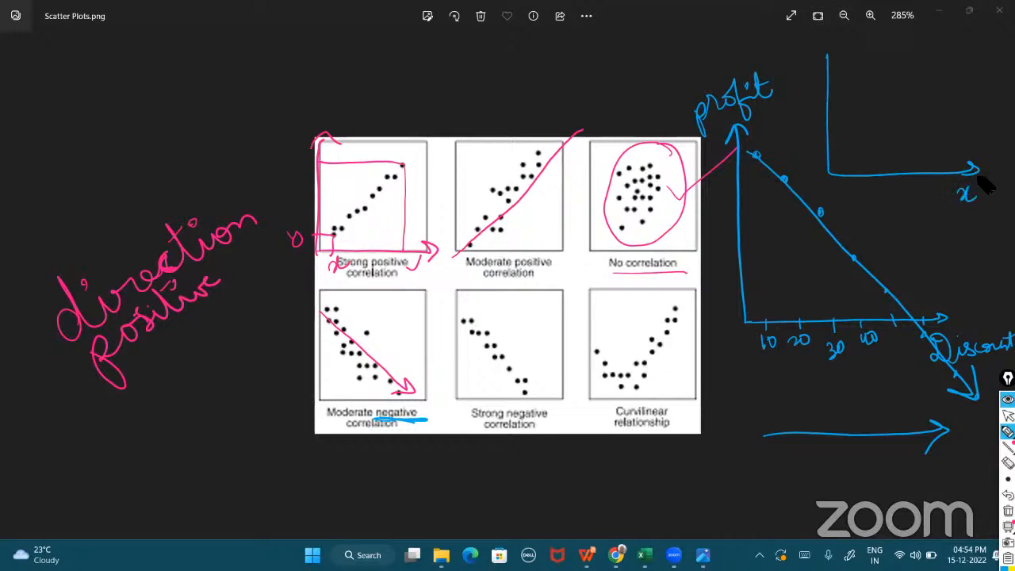
pyautogui.moveTo(821, 65)
pyautogui.mouseDown()
pyautogui.moveTo(837, 63)
pyautogui.moveTo(804, 57)
pyautogui.moveTo(803, 79)
pyautogui.mouseUp()
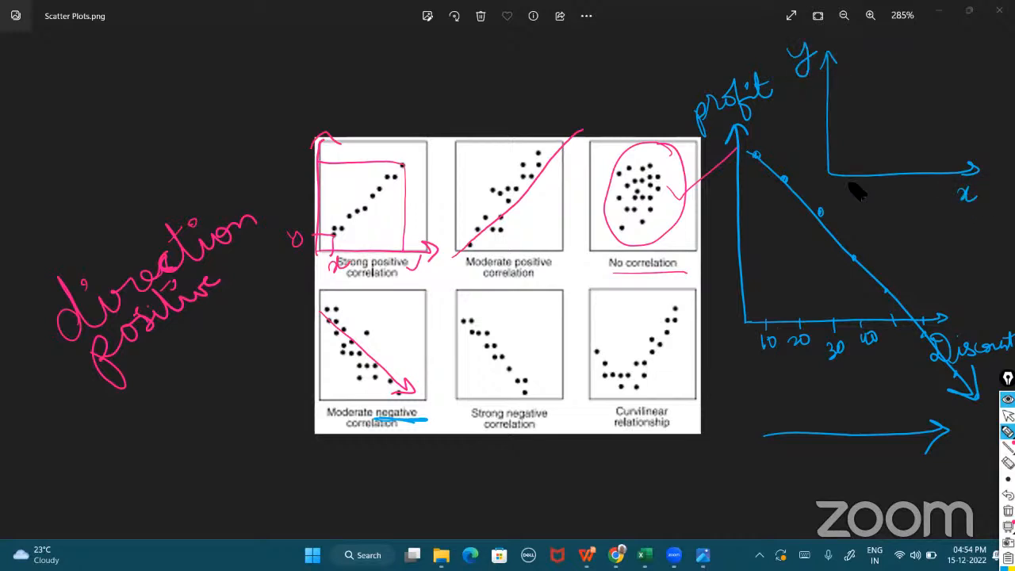
pyautogui.moveTo(846, 184); pyautogui.dragTo(847, 200)
pyautogui.moveTo(849, 64); pyautogui.dragTo(847, 68)
pyautogui.moveTo(873, 188)
pyautogui.mouseDown()
pyautogui.moveTo(874, 204)
pyautogui.moveTo(888, 204)
pyautogui.mouseUp()
pyautogui.moveTo(874, 97); pyautogui.dragTo(874, 100)
pyautogui.moveTo(909, 185)
pyautogui.mouseDown()
pyautogui.moveTo(918, 196)
pyautogui.moveTo(909, 204)
pyautogui.mouseUp()
pyautogui.click(902, 127)
pyautogui.moveTo(936, 181); pyautogui.dragTo(943, 200)
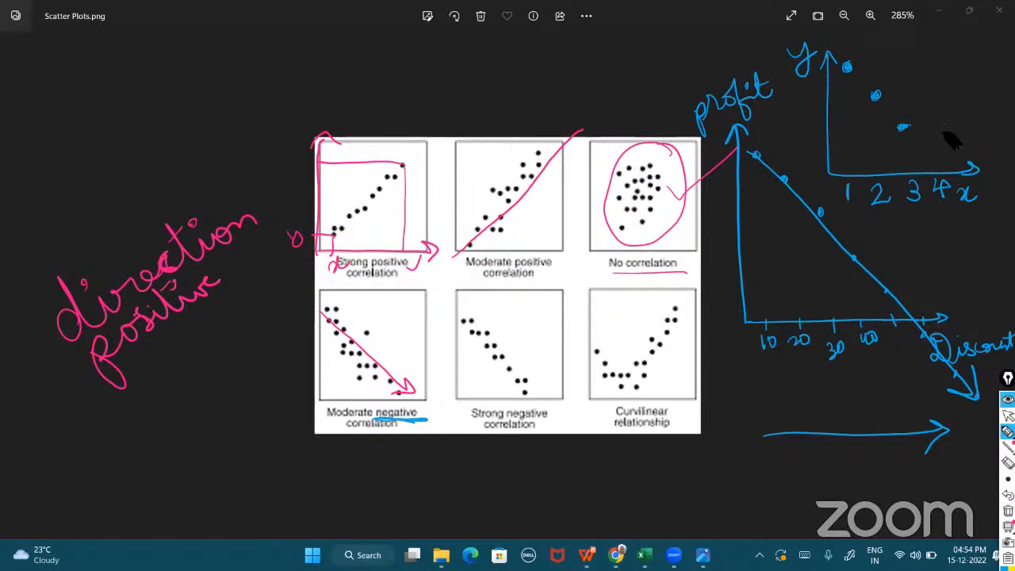
pyautogui.moveTo(847, 67); pyautogui.dragTo(917, 162)
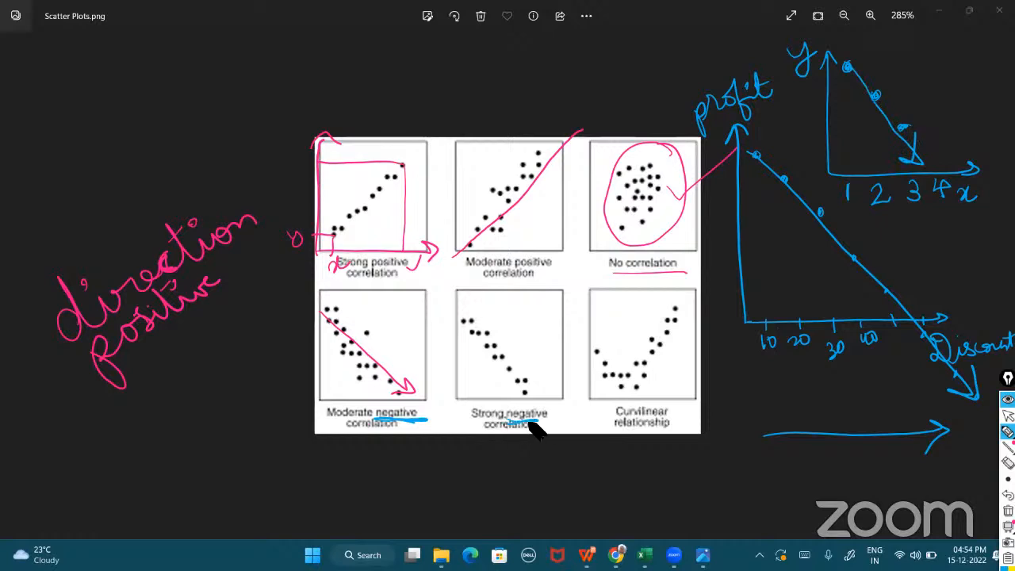
# Trace the strong negative correlation trend and sketch a wave labelled "seasonal" below the image.
pyautogui.moveTo(508, 422); pyautogui.dragTo(539, 419)
pyautogui.moveTo(460, 315); pyautogui.dragTo(544, 419)
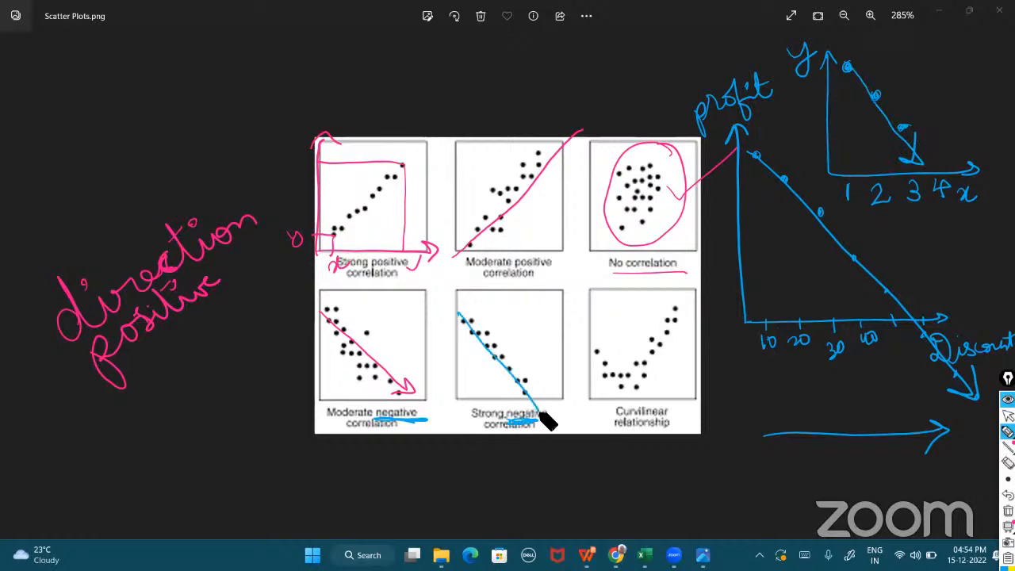
pyautogui.moveTo(535, 479)
pyautogui.mouseDown()
pyautogui.moveTo(578, 503)
pyautogui.moveTo(577, 478)
pyautogui.moveTo(562, 521)
pyautogui.moveTo(600, 434)
pyautogui.moveTo(664, 525)
pyautogui.moveTo(688, 443)
pyautogui.moveTo(713, 438)
pyautogui.moveTo(729, 456)
pyautogui.moveTo(745, 516)
pyautogui.moveTo(781, 514)
pyautogui.moveTo(787, 465)
pyautogui.mouseUp()
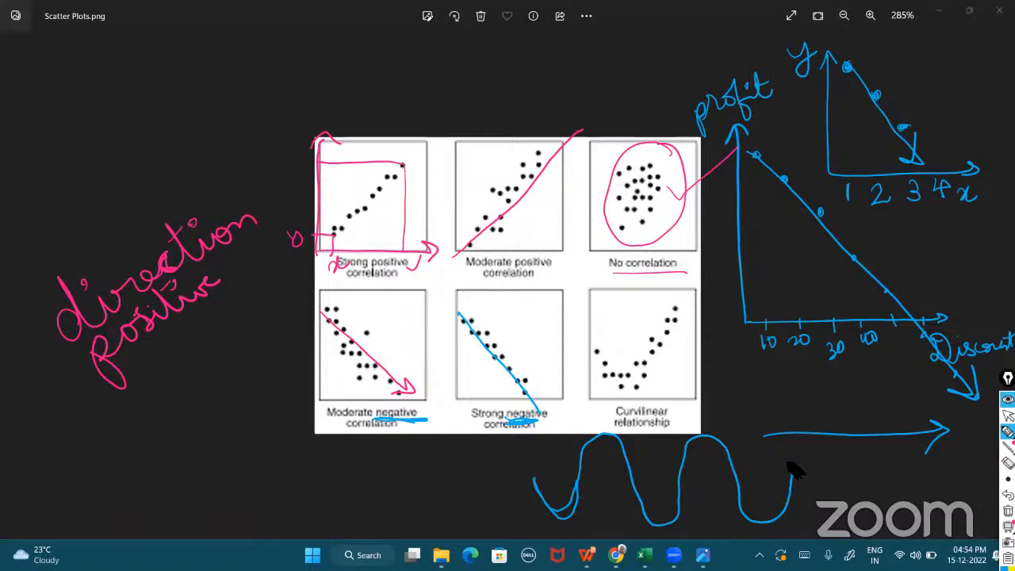
pyautogui.moveTo(425, 513)
pyautogui.mouseDown()
pyautogui.moveTo(446, 512)
pyautogui.moveTo(556, 444)
pyautogui.mouseUp()
# Trace the U-shaped curve on the curvilinear plot and retrace the seasonal wave and its label.
pyautogui.moveTo(594, 349)
pyautogui.mouseDown()
pyautogui.moveTo(599, 367)
pyautogui.moveTo(640, 384)
pyautogui.moveTo(680, 309)
pyautogui.mouseUp()
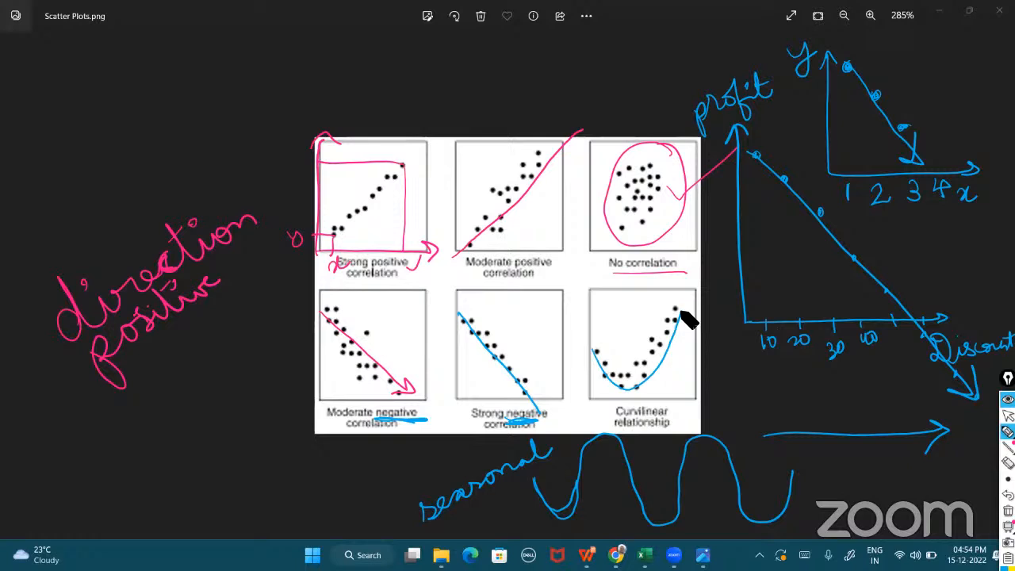
pyautogui.moveTo(537, 487)
pyautogui.mouseDown()
pyautogui.moveTo(571, 531)
pyautogui.moveTo(607, 434)
pyautogui.moveTo(626, 445)
pyautogui.moveTo(664, 530)
pyautogui.moveTo(697, 443)
pyautogui.moveTo(728, 464)
pyautogui.moveTo(746, 514)
pyautogui.moveTo(795, 506)
pyautogui.moveTo(794, 469)
pyautogui.mouseUp()
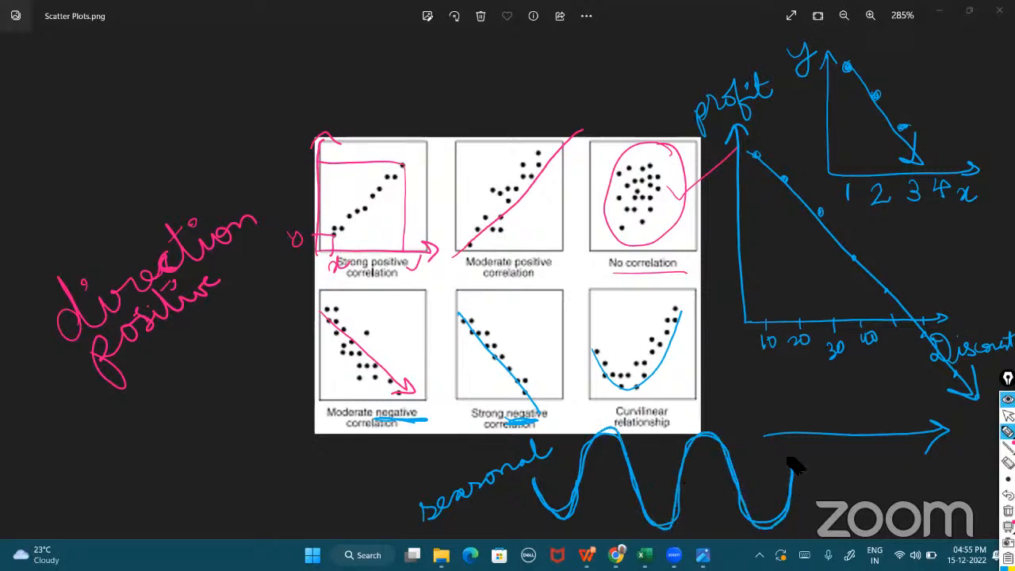
pyautogui.moveTo(559, 515)
pyautogui.mouseDown()
pyautogui.moveTo(617, 435)
pyautogui.moveTo(675, 515)
pyautogui.moveTo(742, 493)
pyautogui.moveTo(774, 446)
pyautogui.mouseUp()
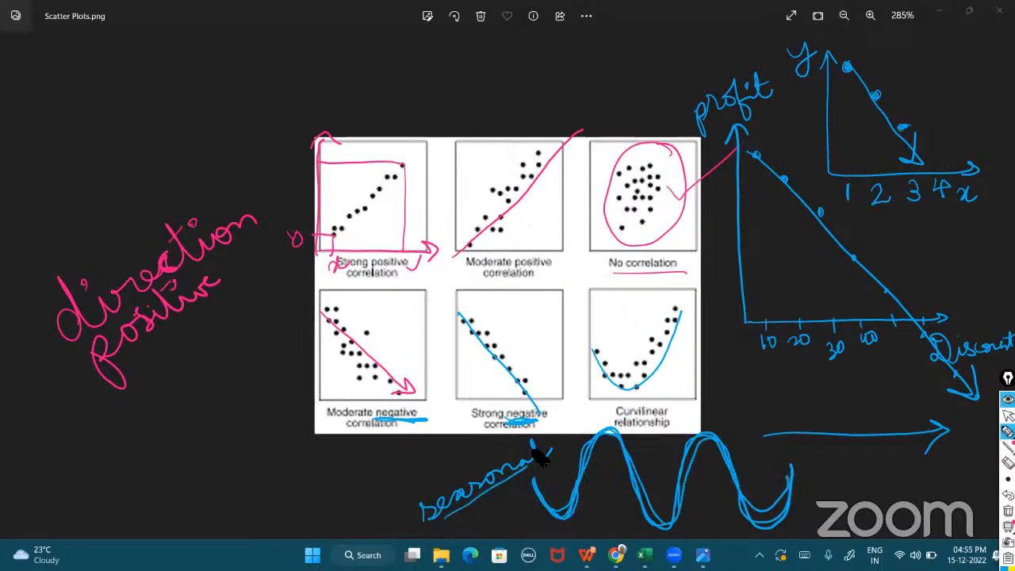
pyautogui.moveTo(635, 380); pyautogui.dragTo(683, 303)
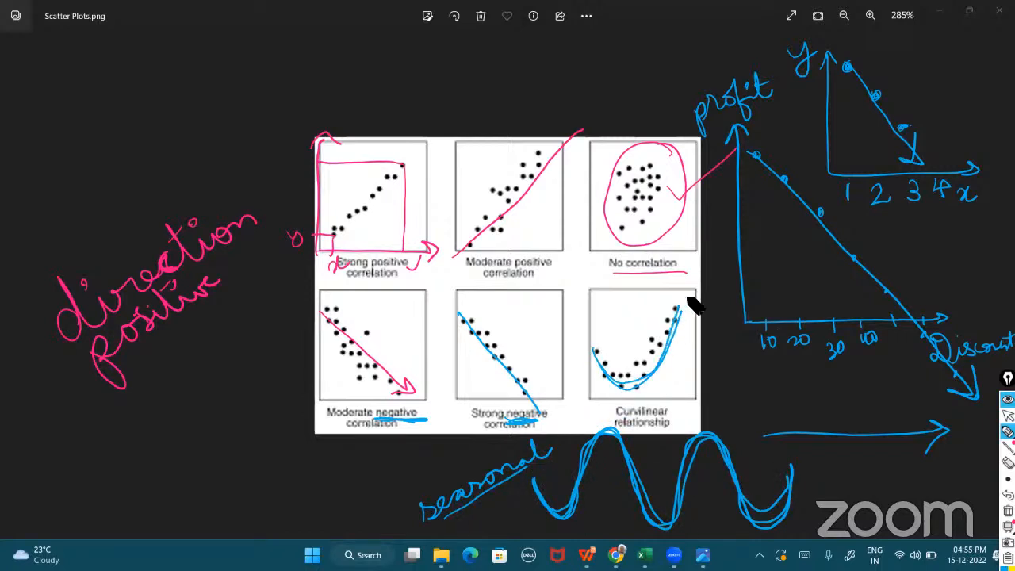
# Clear all pen annotations and switch back to the workbook.
pyautogui.click(1008, 510)
pyautogui.click(1007, 415)
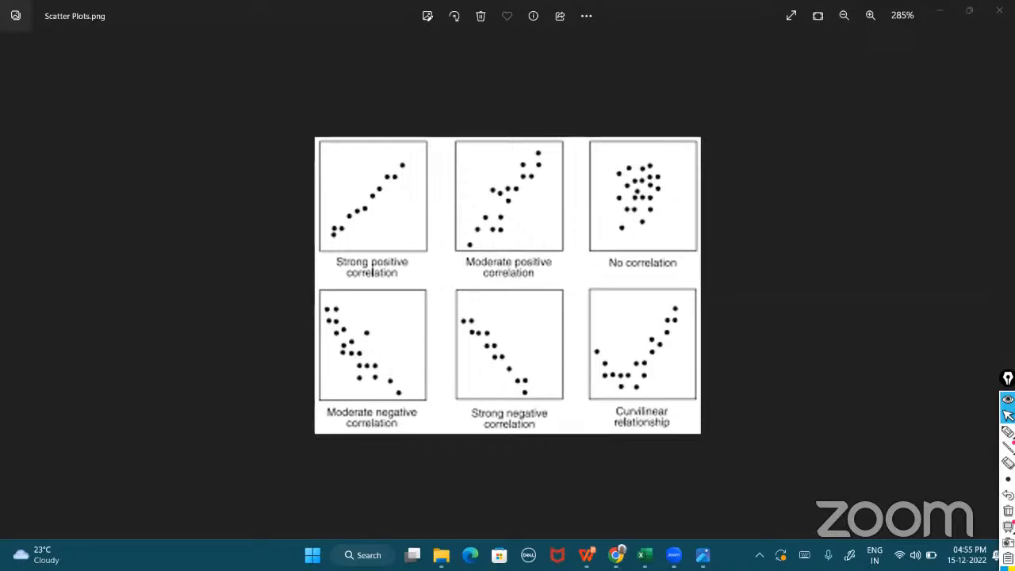
pyautogui.hotkey('alt', 'Tab')
pyautogui.hotkey('alt', 'Tab')
pyautogui.hotkey('alt', 'Tab')
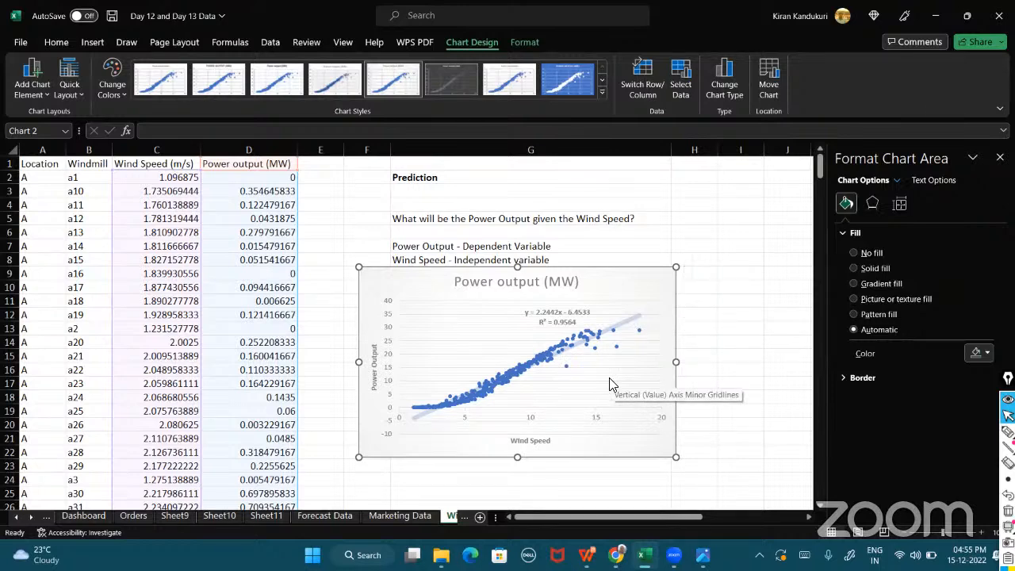
# Clear the pen annotations covering the workbook and reselect the pen.
pyautogui.moveTo(546, 465)
pyautogui.mouseDown()
pyautogui.moveTo(549, 483)
pyautogui.moveTo(563, 477)
pyautogui.moveTo(559, 464)
pyautogui.moveTo(596, 484)
pyautogui.moveTo(609, 479)
pyautogui.mouseUp()
pyautogui.click(1008, 432)
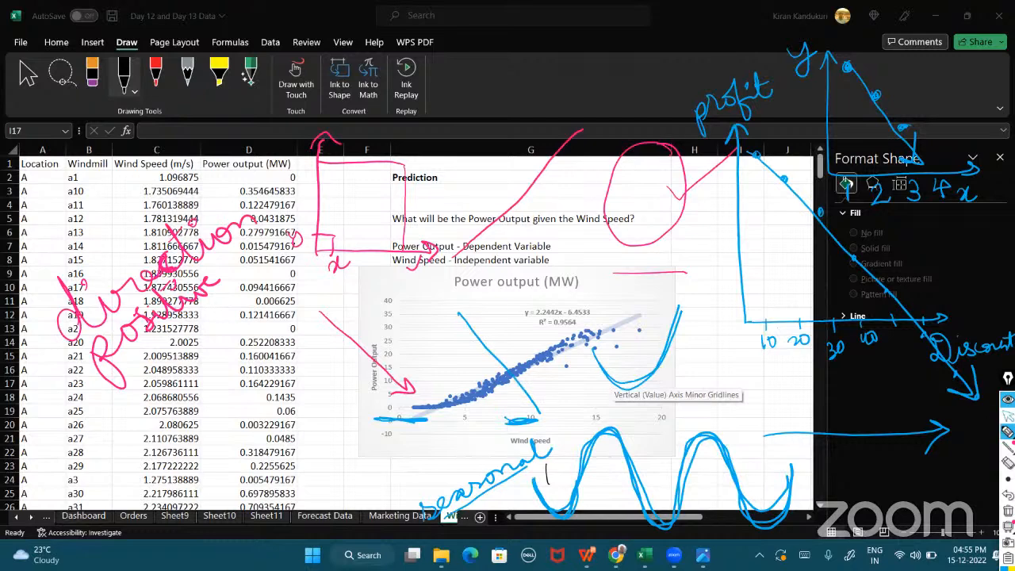
pyautogui.click(1008, 415)
pyautogui.click(771, 396)
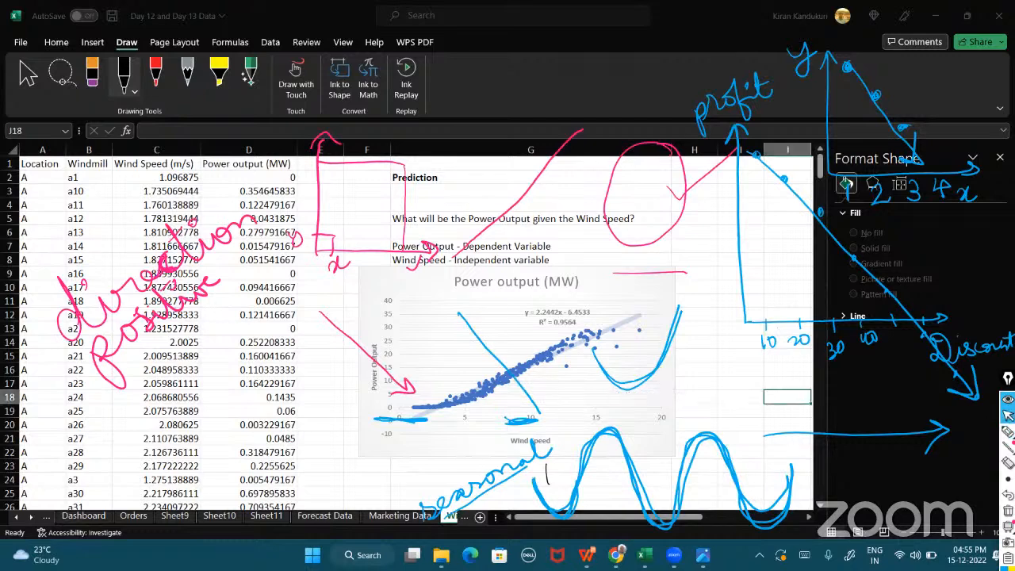
pyautogui.click(1007, 511)
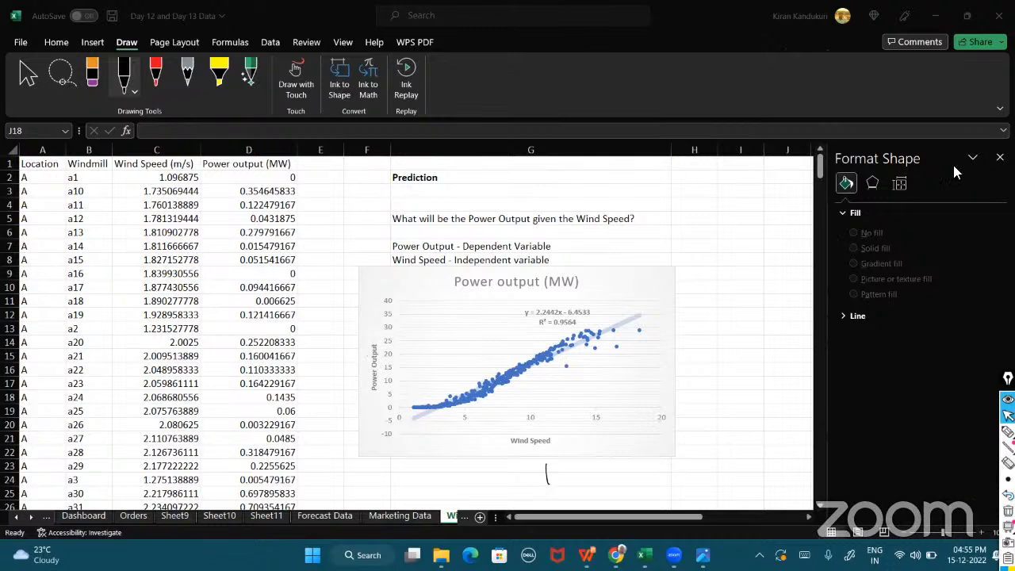
pyautogui.click(734, 289)
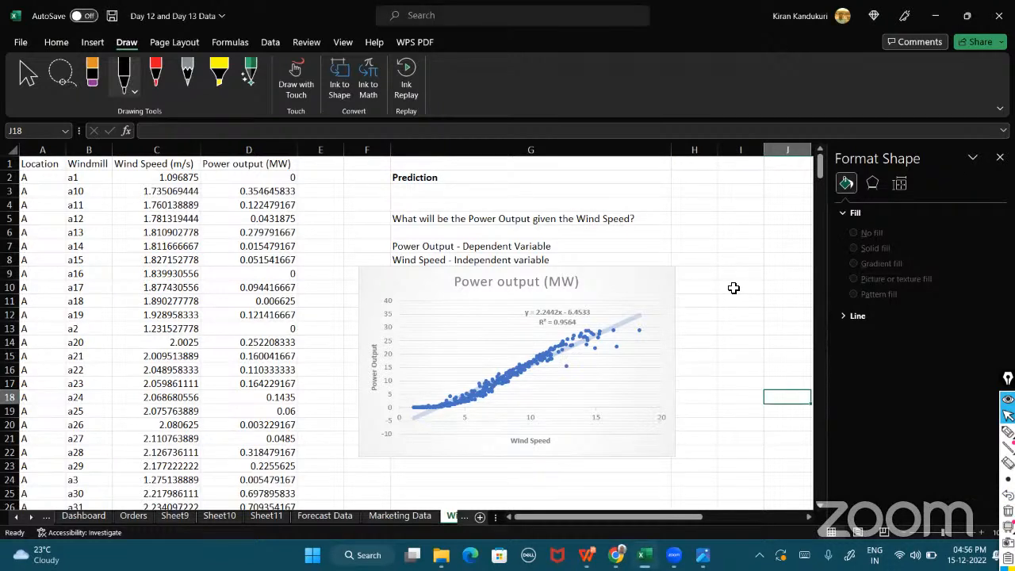
pyautogui.click(1007, 431)
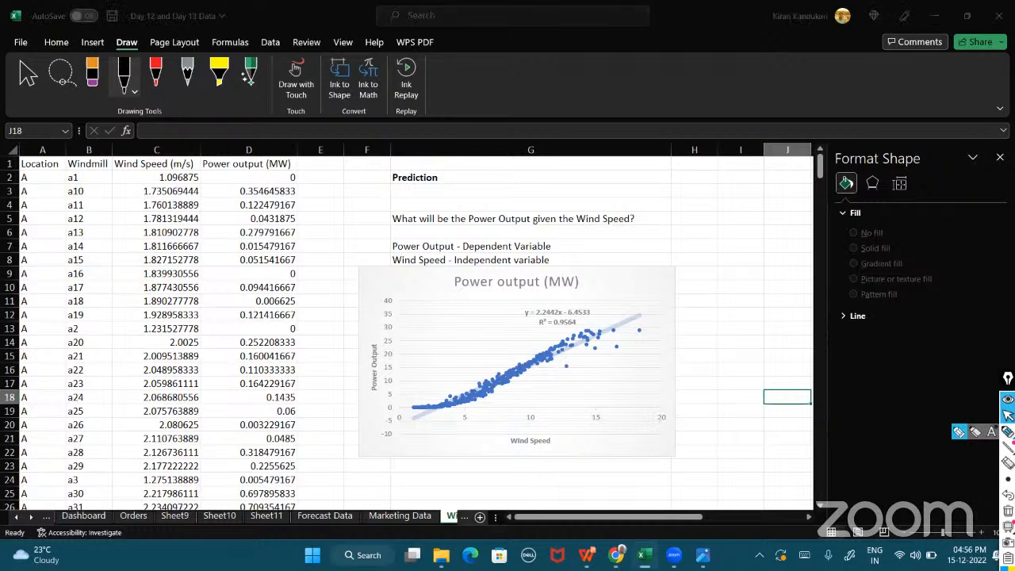
# Mark wind speeds 10, 15 and 20 on the chart with pen lines projected up to the trendline and across to the power axis.
pyautogui.moveTo(532, 452); pyautogui.dragTo(531, 472)
pyautogui.moveTo(544, 454); pyautogui.dragTo(542, 455)
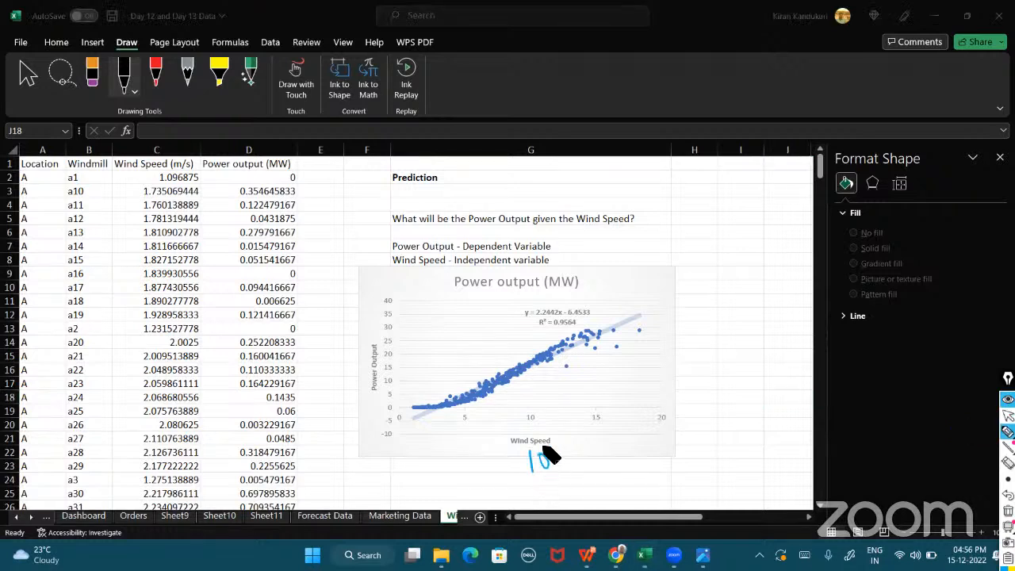
pyautogui.moveTo(532, 416)
pyautogui.mouseDown()
pyautogui.moveTo(532, 361)
pyautogui.moveTo(387, 367)
pyautogui.mouseUp()
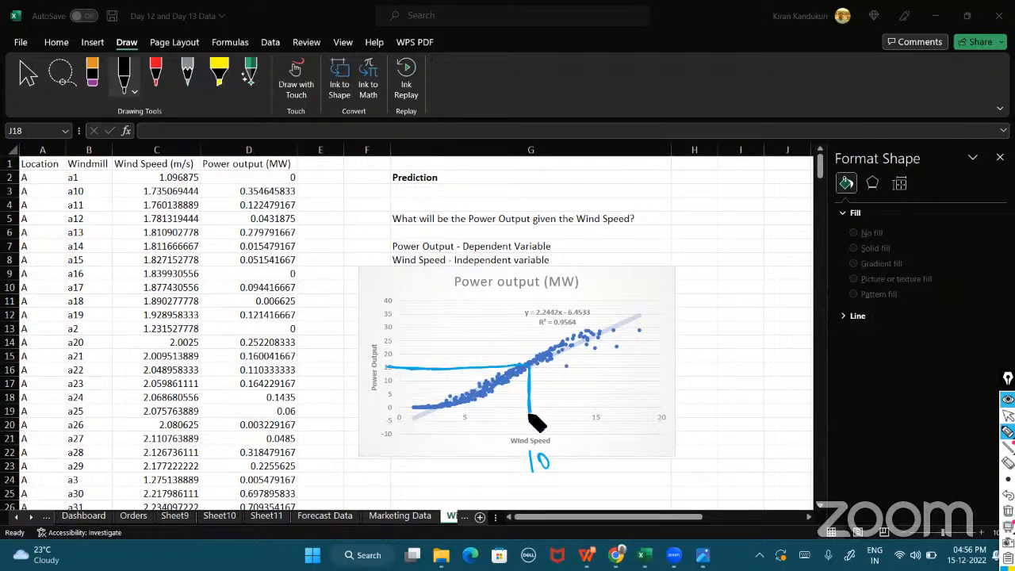
pyautogui.moveTo(596, 417)
pyautogui.mouseDown()
pyautogui.moveTo(598, 331)
pyautogui.moveTo(381, 336)
pyautogui.mouseUp()
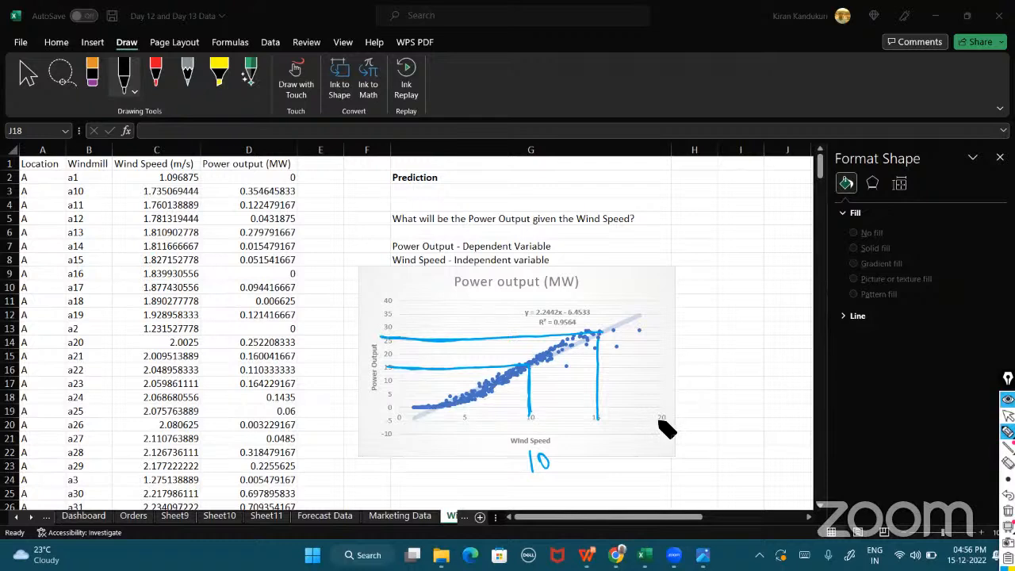
pyautogui.moveTo(658, 421); pyautogui.dragTo(657, 311)
# Extend the trendline beyond the chart with the pen and write 100m/s as the extrapolated wind speed.
pyautogui.moveTo(406, 423)
pyautogui.mouseDown()
pyautogui.moveTo(634, 322)
pyautogui.moveTo(728, 266)
pyautogui.mouseUp()
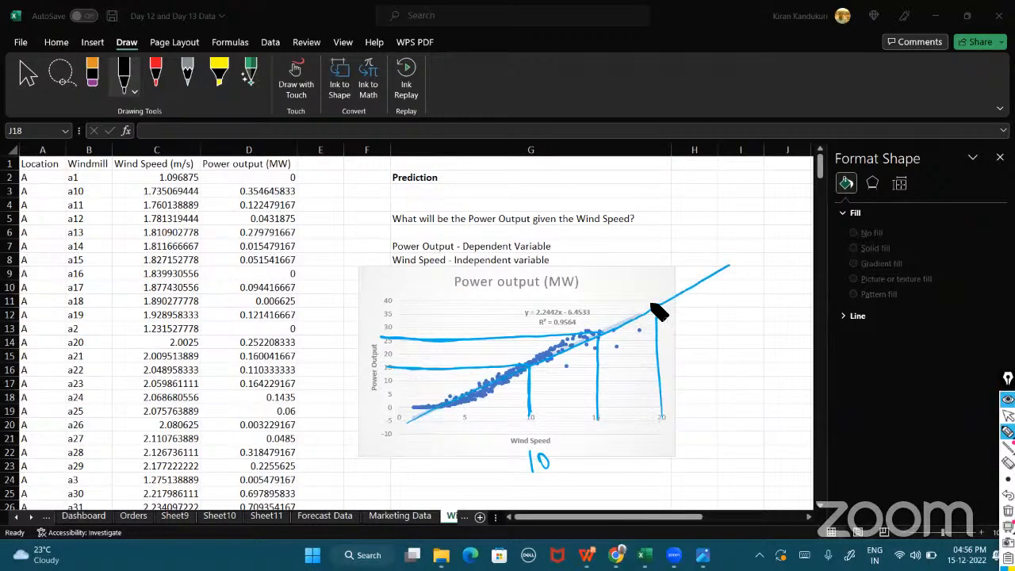
pyautogui.moveTo(655, 306); pyautogui.dragTo(389, 307)
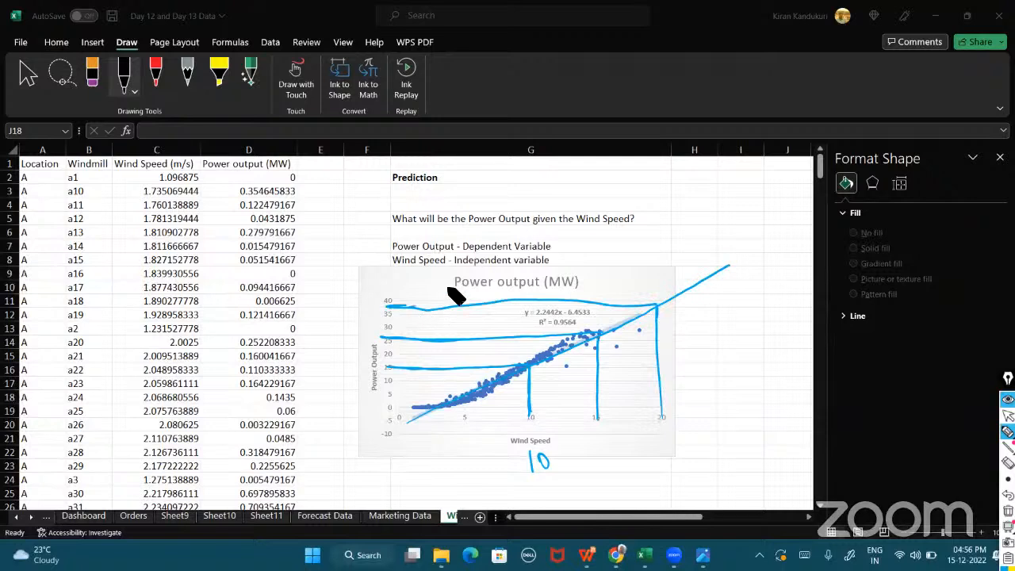
pyautogui.moveTo(729, 420)
pyautogui.mouseDown()
pyautogui.moveTo(727, 434)
pyautogui.moveTo(741, 421)
pyautogui.moveTo(782, 435)
pyautogui.moveTo(798, 421)
pyautogui.moveTo(790, 436)
pyautogui.mouseUp()
pyautogui.moveTo(402, 422); pyautogui.dragTo(788, 247)
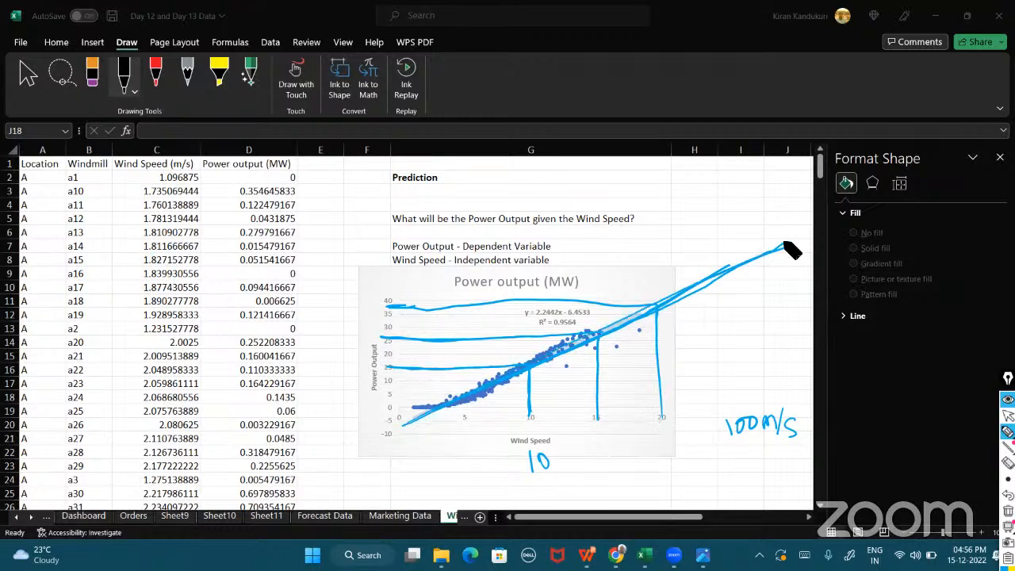
# Circle the trendline equation and write y = mx + c above it, labelling slope and y-intercept.
pyautogui.moveTo(517, 316)
pyautogui.mouseDown()
pyautogui.moveTo(555, 323)
pyautogui.moveTo(604, 311)
pyautogui.moveTo(513, 309)
pyautogui.moveTo(530, 321)
pyautogui.mouseUp()
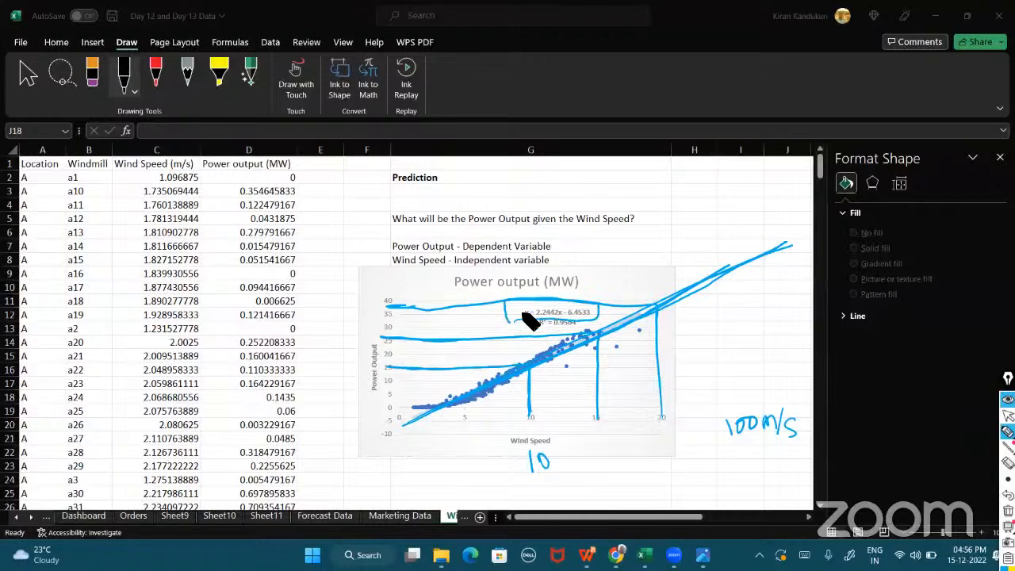
pyautogui.moveTo(638, 232)
pyautogui.mouseDown()
pyautogui.moveTo(654, 242)
pyautogui.moveTo(701, 224)
pyautogui.moveTo(725, 236)
pyautogui.moveTo(767, 207)
pyautogui.moveTo(742, 240)
pyautogui.mouseUp()
pyautogui.moveTo(702, 270)
pyautogui.mouseDown()
pyautogui.moveTo(674, 195)
pyautogui.moveTo(687, 211)
pyautogui.moveTo(753, 175)
pyautogui.moveTo(778, 242)
pyautogui.moveTo(826, 208)
pyautogui.moveTo(867, 216)
pyautogui.moveTo(904, 205)
pyautogui.moveTo(891, 191)
pyautogui.mouseUp()
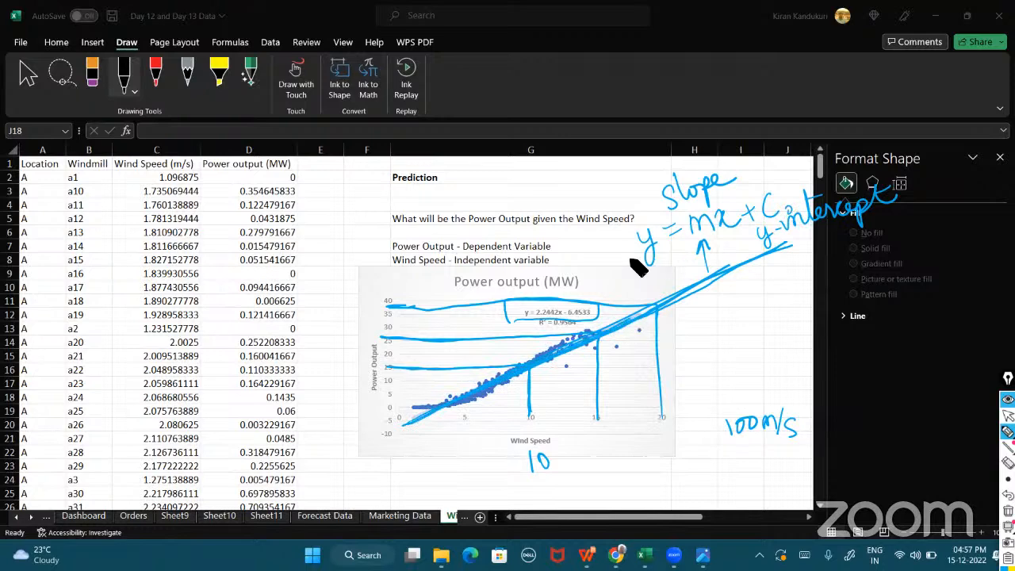
pyautogui.moveTo(620, 260); pyautogui.dragTo(792, 216)
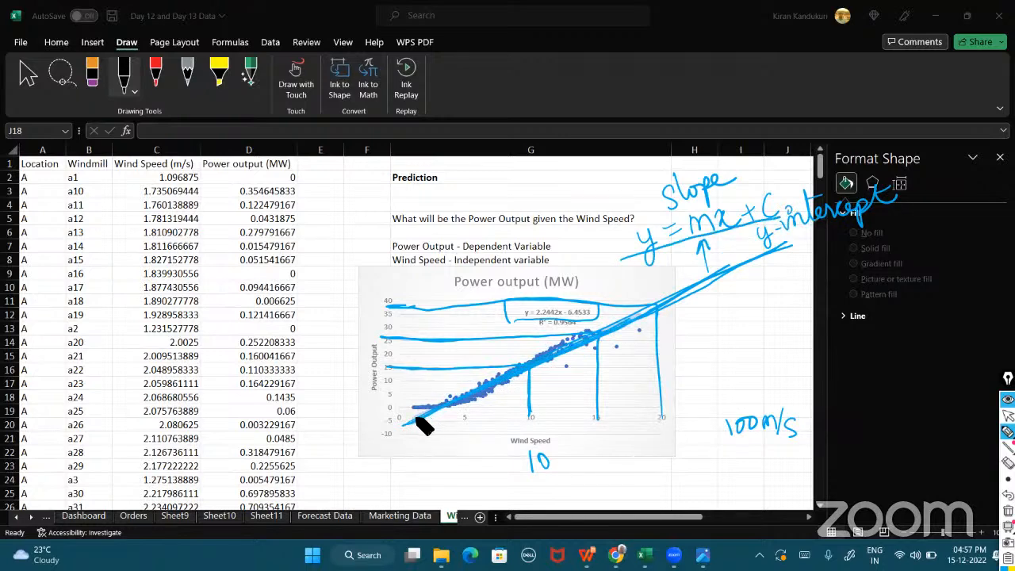
# Mark the y-intercept where the trendline meets the power axis, then clear all pen annotations.
pyautogui.moveTo(416, 418); pyautogui.dragTo(367, 438)
pyautogui.moveTo(393, 390); pyautogui.dragTo(393, 451)
pyautogui.moveTo(420, 414)
pyautogui.mouseDown()
pyautogui.moveTo(362, 442)
pyautogui.moveTo(406, 432)
pyautogui.moveTo(370, 428)
pyautogui.moveTo(420, 421)
pyautogui.mouseUp()
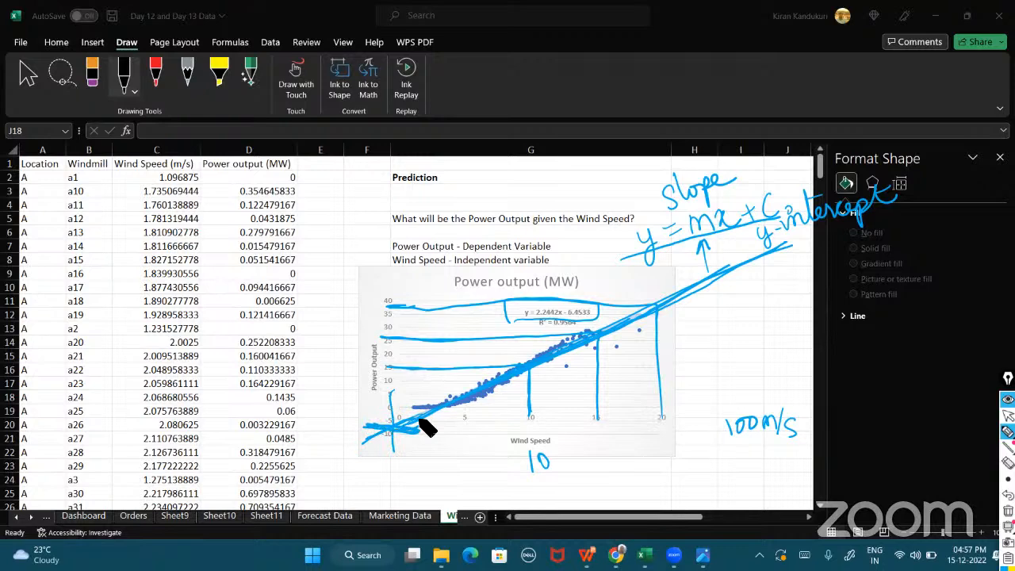
pyautogui.click(1007, 510)
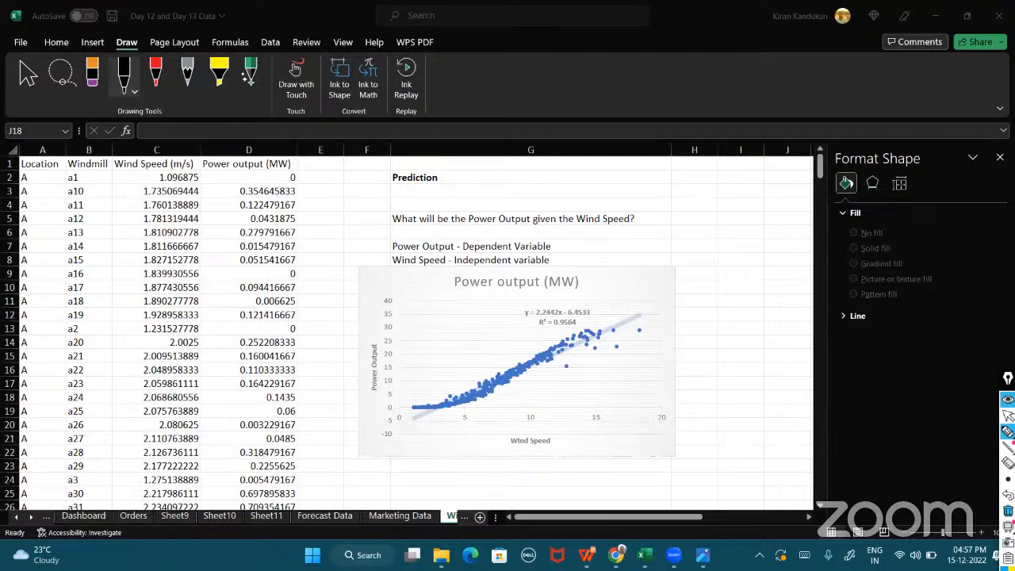
# Write 100m/s below the wind speed axis, point an arrow at the equation and write 2.244x100m/s.
pyautogui.moveTo(564, 448)
pyautogui.mouseDown()
pyautogui.moveTo(575, 463)
pyautogui.moveTo(607, 444)
pyautogui.moveTo(623, 460)
pyautogui.moveTo(645, 453)
pyautogui.mouseUp()
pyautogui.moveTo(586, 275); pyautogui.dragTo(564, 301)
pyautogui.moveTo(557, 293); pyautogui.dragTo(573, 292)
pyautogui.moveTo(630, 280)
pyautogui.mouseDown()
pyautogui.moveTo(648, 296)
pyautogui.moveTo(664, 270)
pyautogui.moveTo(718, 267)
pyautogui.moveTo(706, 268)
pyautogui.moveTo(725, 256)
pyautogui.mouseUp()
pyautogui.moveTo(731, 240)
pyautogui.mouseDown()
pyautogui.moveTo(734, 252)
pyautogui.moveTo(792, 236)
pyautogui.mouseUp()
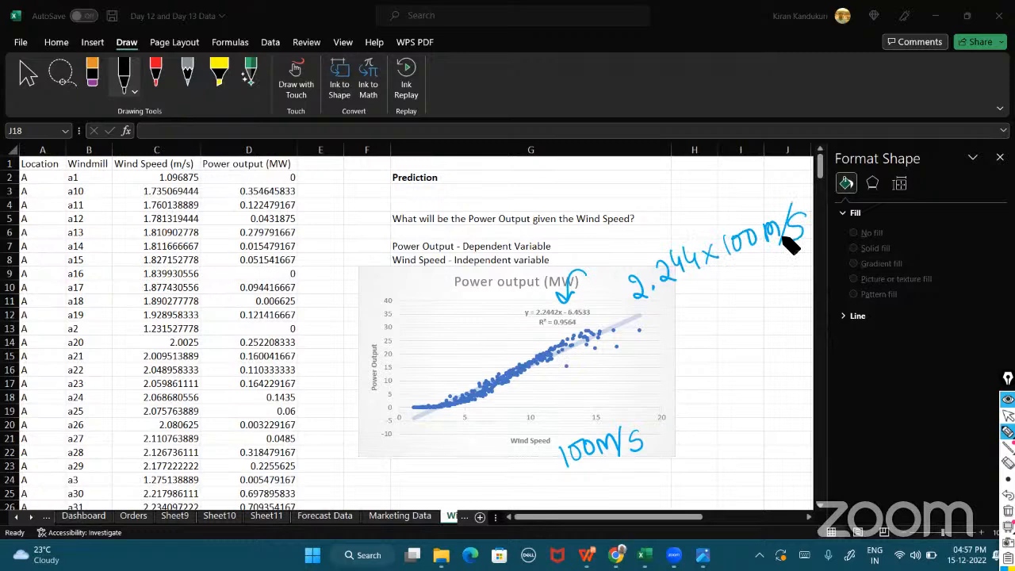
# Complete the prediction by writing + -6.4 and the result 218 MW, then underline it.
pyautogui.moveTo(672, 331); pyautogui.dragTo(687, 327)
pyautogui.moveTo(680, 321)
pyautogui.mouseDown()
pyautogui.moveTo(680, 337)
pyautogui.moveTo(767, 299)
pyautogui.mouseUp()
pyautogui.click(746, 304)
pyautogui.moveTo(763, 285); pyautogui.dragTo(764, 305)
pyautogui.moveTo(686, 363)
pyautogui.mouseDown()
pyautogui.moveTo(706, 381)
pyautogui.moveTo(793, 331)
pyautogui.mouseUp()
pyautogui.moveTo(687, 402); pyautogui.dragTo(788, 356)
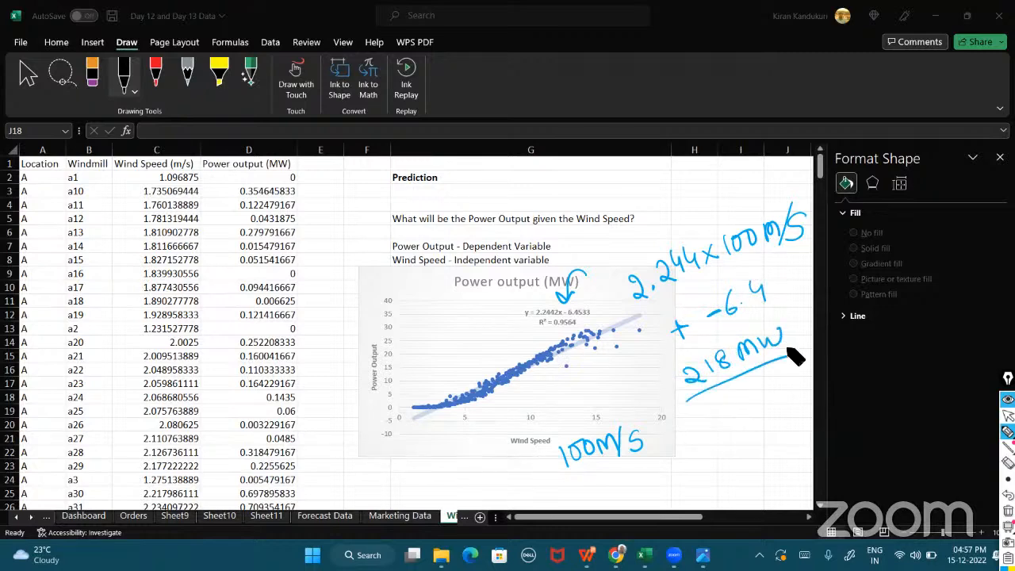
# Clear the pen annotations from the chart and return to normal worksheet selection.
pyautogui.click(1008, 510)
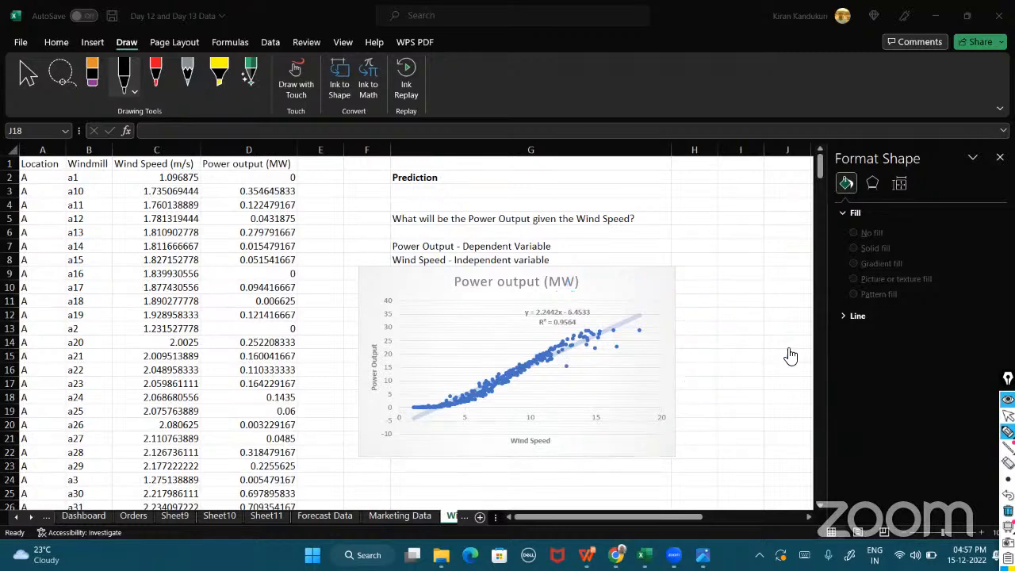
pyautogui.click(1008, 416)
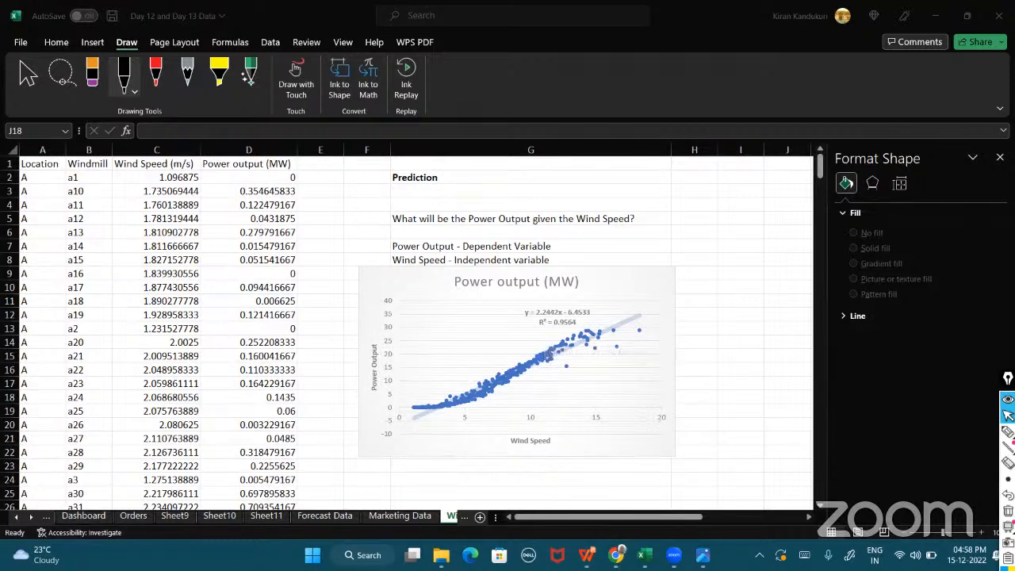
pyautogui.click(1000, 158)
pyautogui.click(1000, 158)
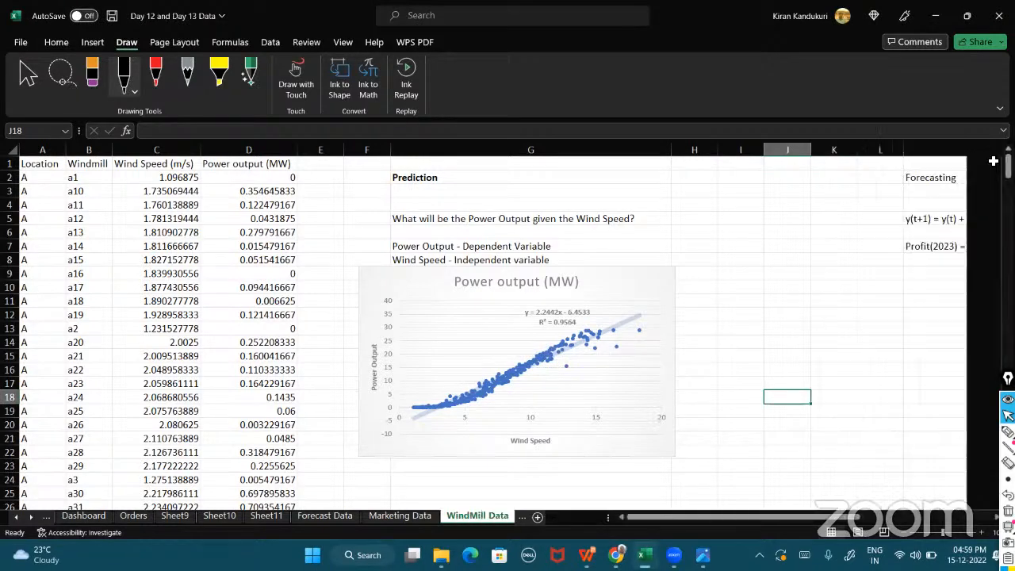
# Select the chart, open Excel Options and review the add-ins list, selecting Analysis ToolPak before closing the dialog.
pyautogui.click(635, 288)
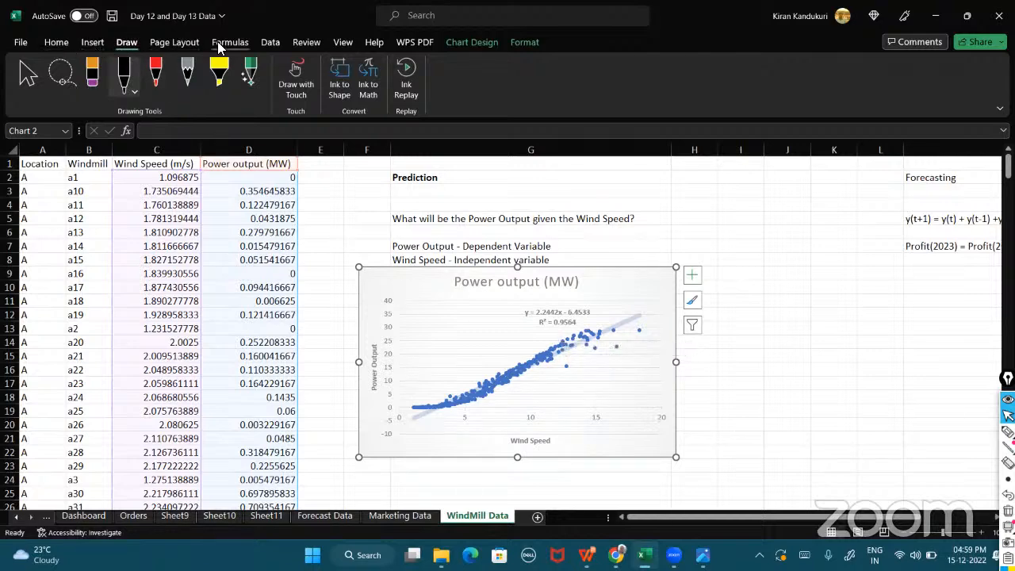
pyautogui.click(269, 43)
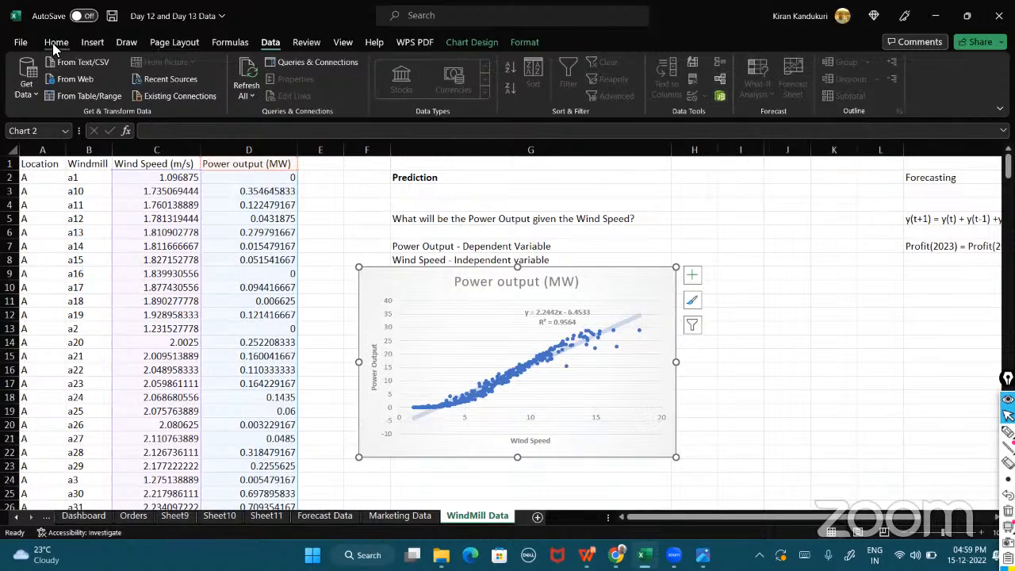
pyautogui.click(19, 44)
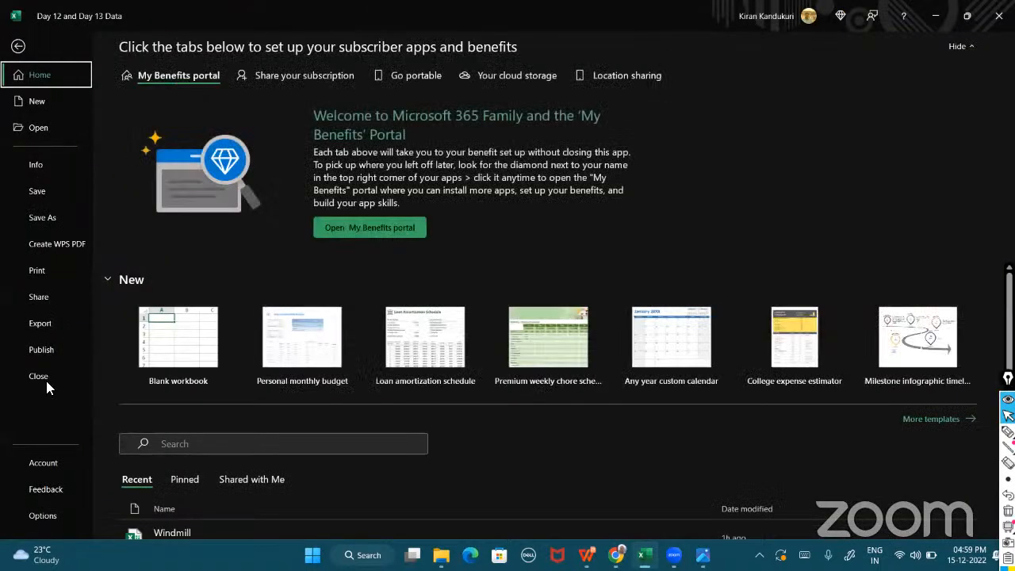
pyautogui.click(47, 523)
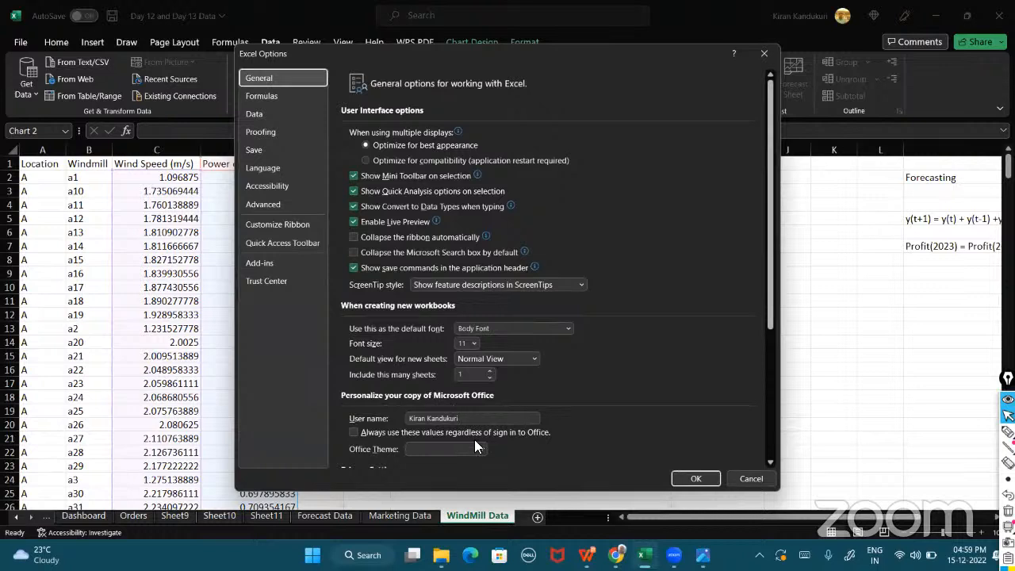
pyautogui.scroll(-2, 607, 383)
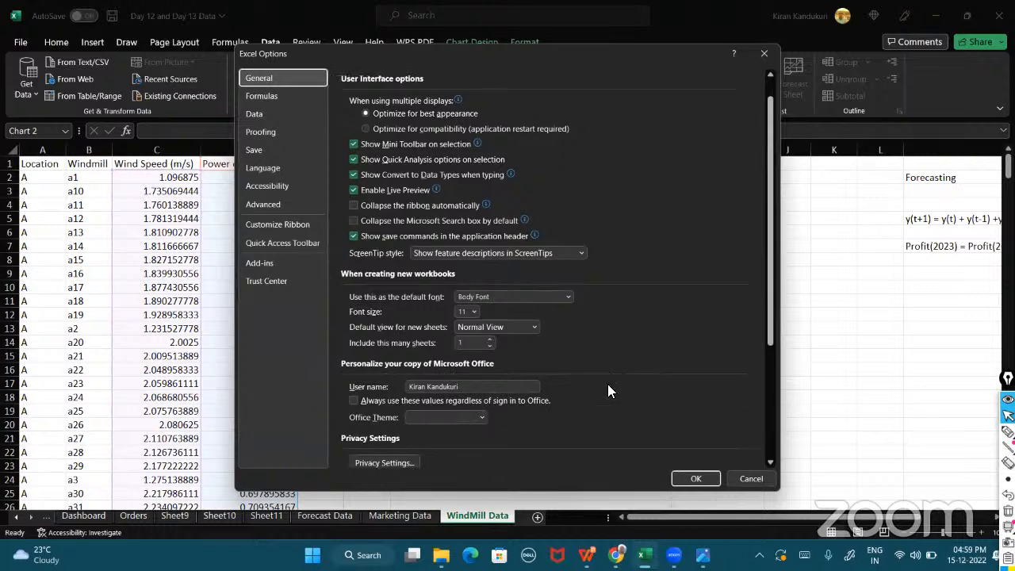
pyautogui.click(254, 263)
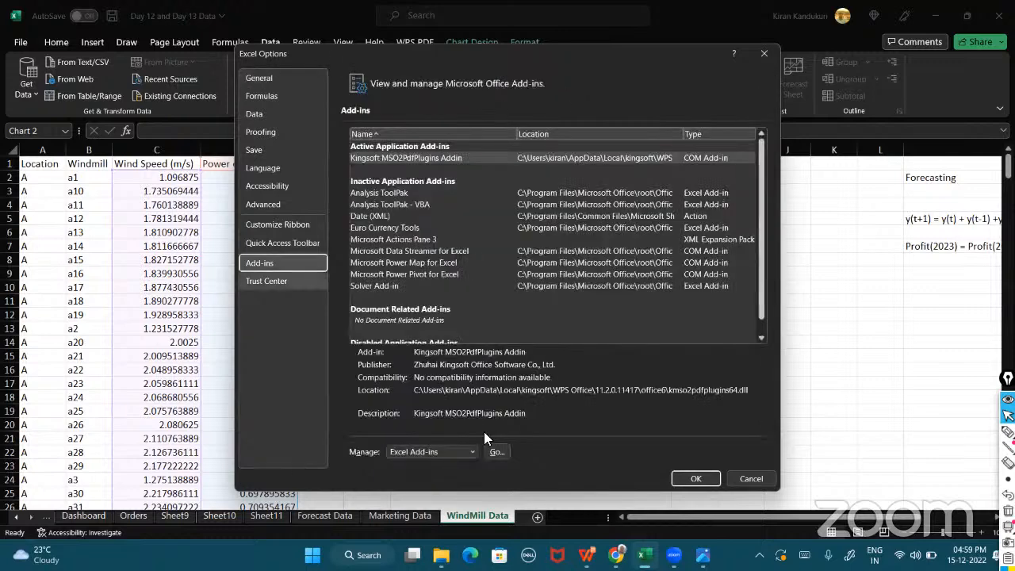
pyautogui.click(472, 450)
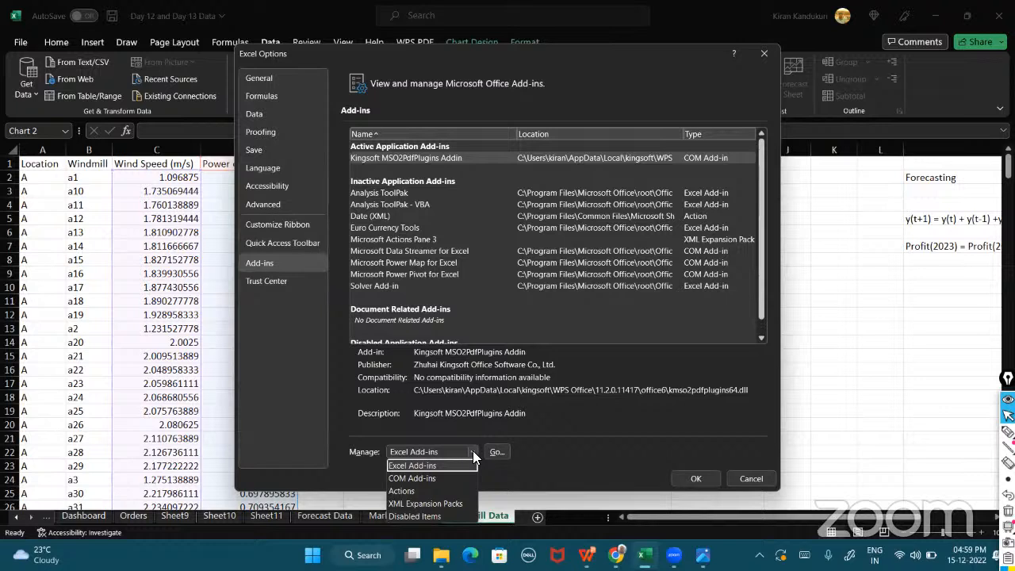
pyautogui.click(474, 455)
pyautogui.click(377, 193)
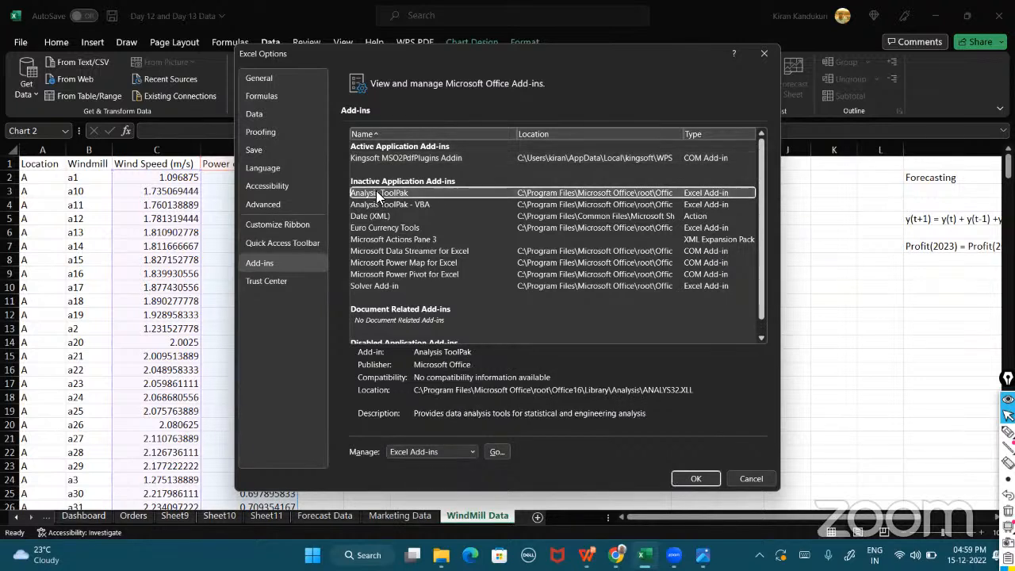
pyautogui.click(708, 479)
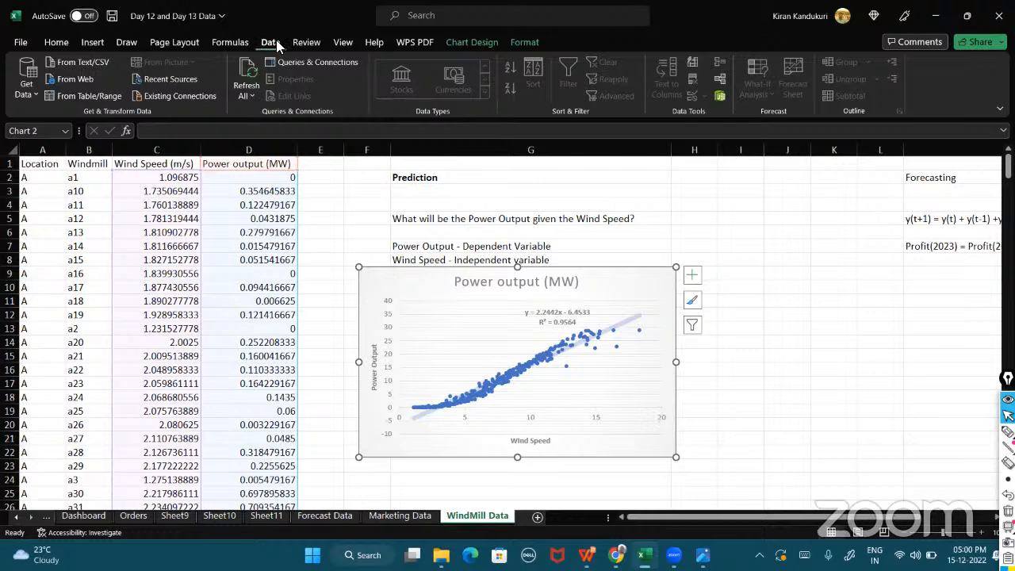
# Browse through the ribbon tabs and ribbon display options, searching for data analysis commands.
pyautogui.click(999, 108)
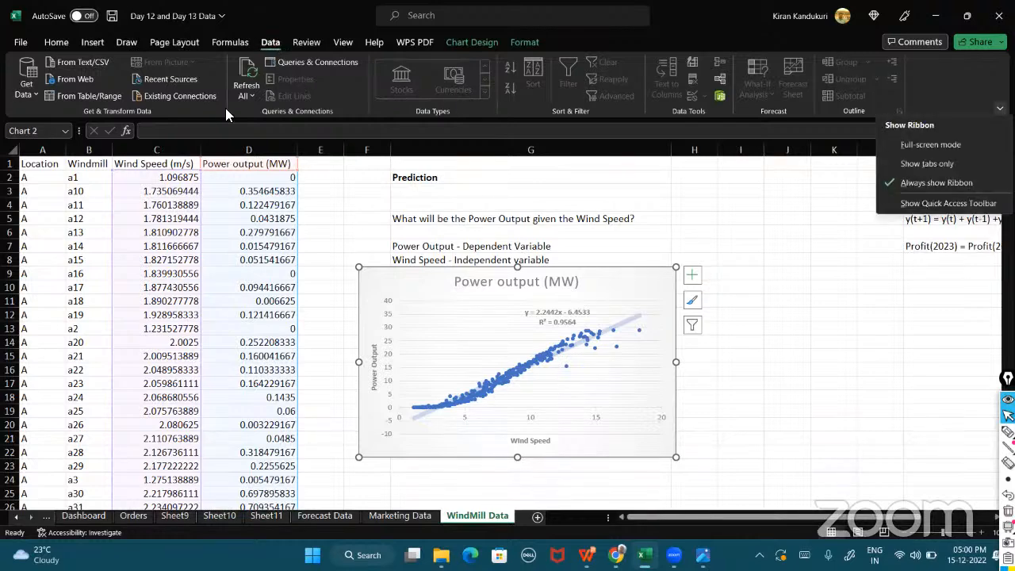
pyautogui.click(410, 279)
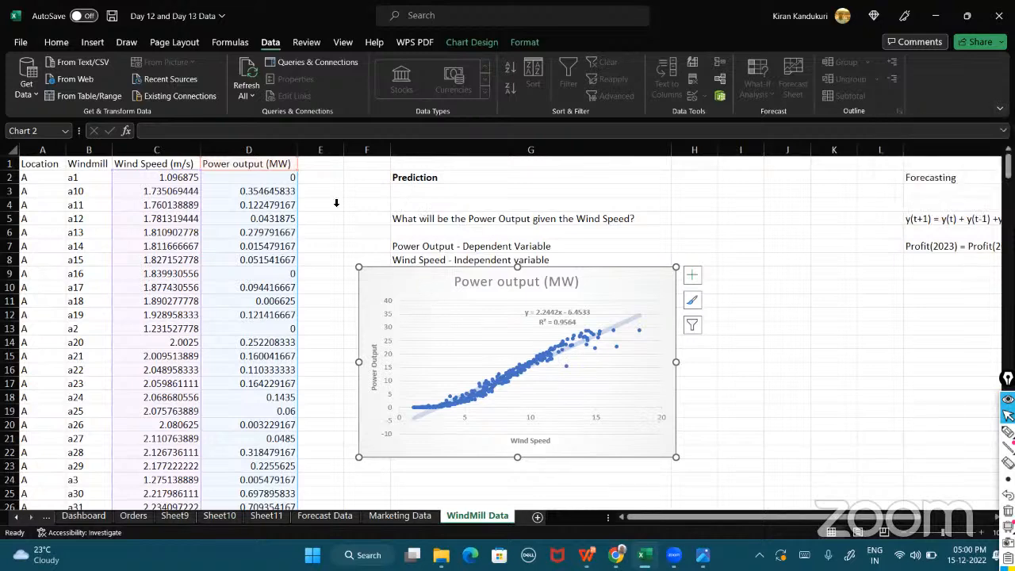
pyautogui.click(20, 42)
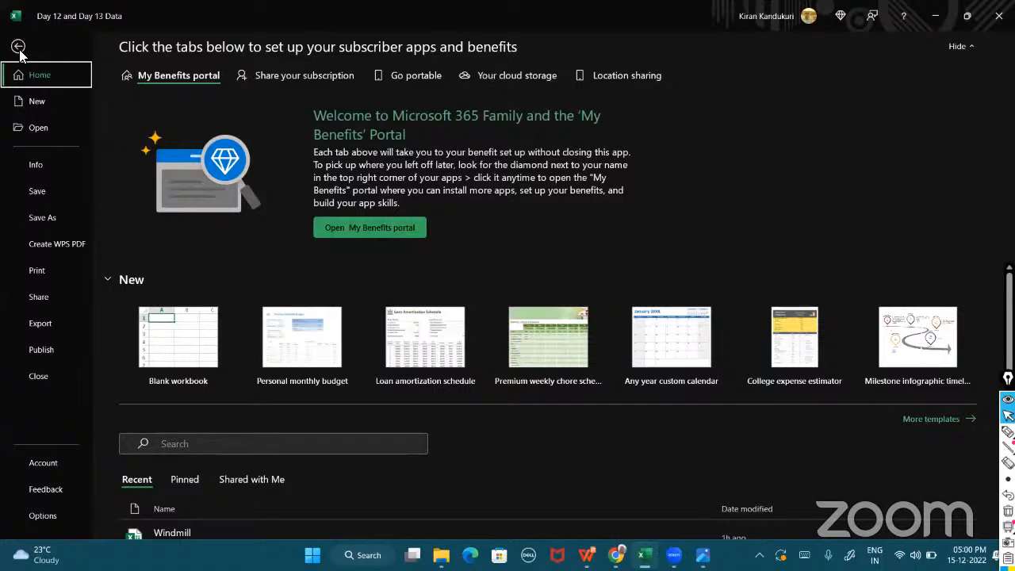
pyautogui.click(18, 48)
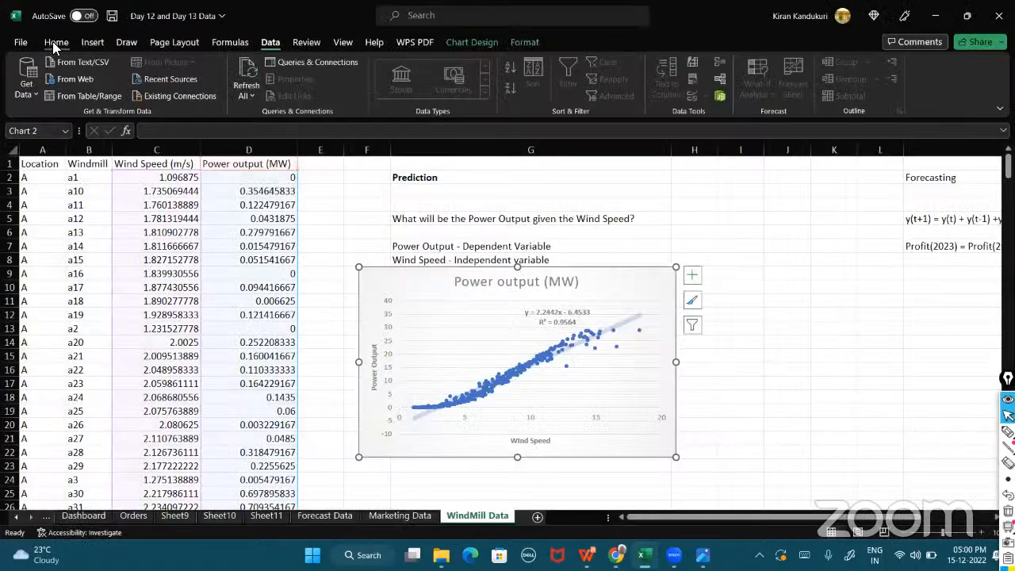
pyautogui.click(56, 43)
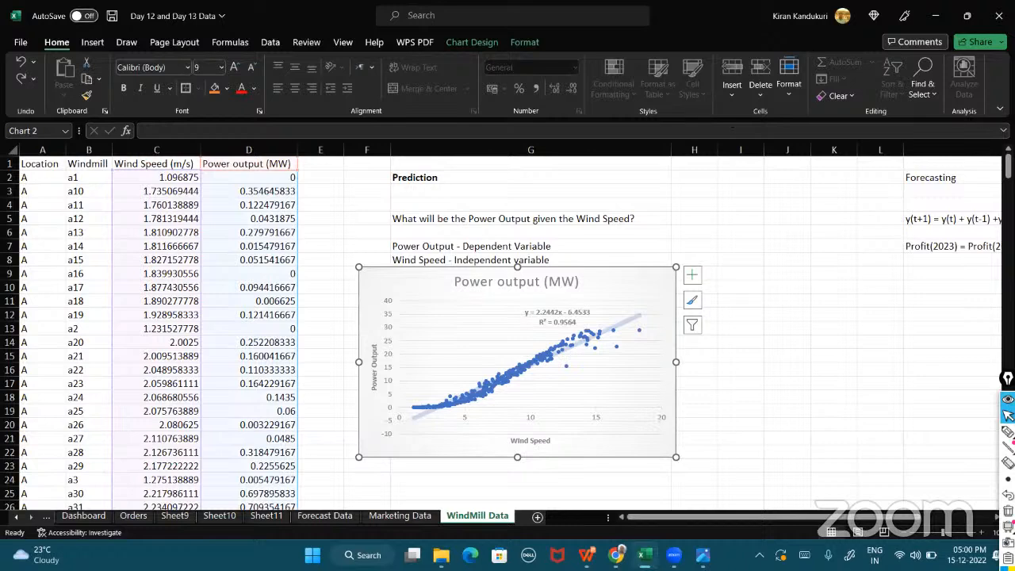
pyautogui.click(1000, 108)
pyautogui.click(1000, 108)
pyautogui.click(94, 43)
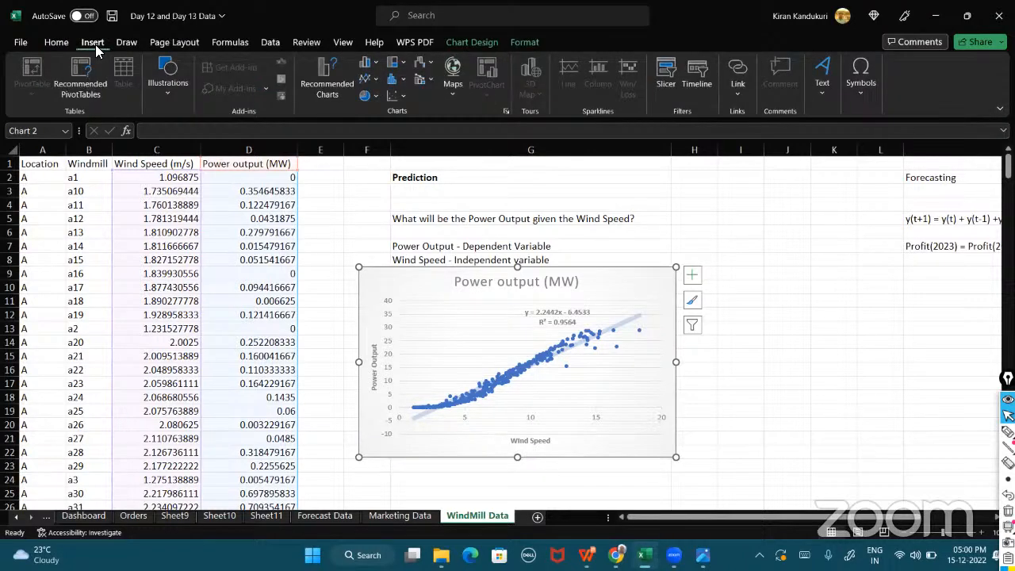
pyautogui.click(123, 40)
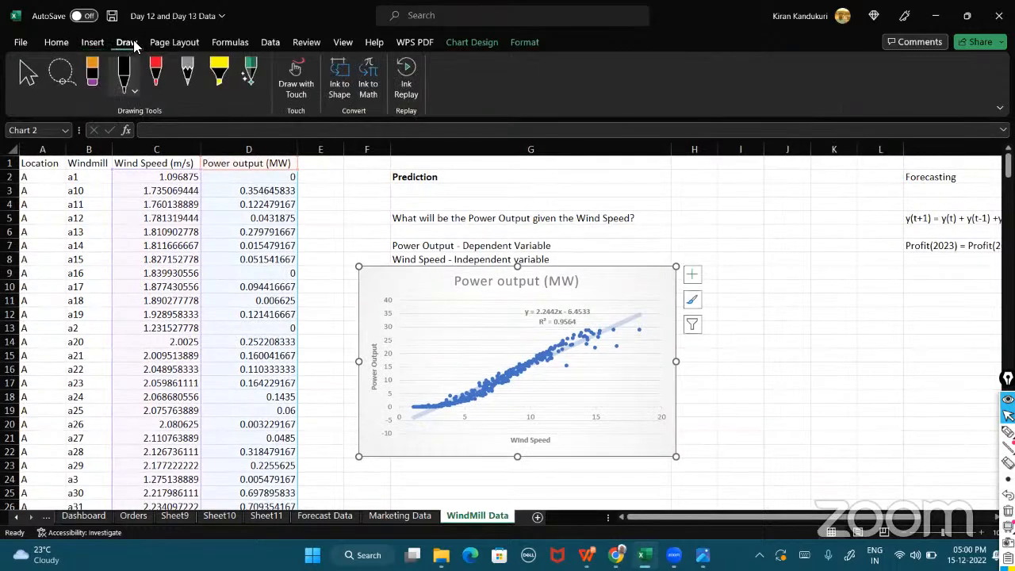
pyautogui.click(171, 44)
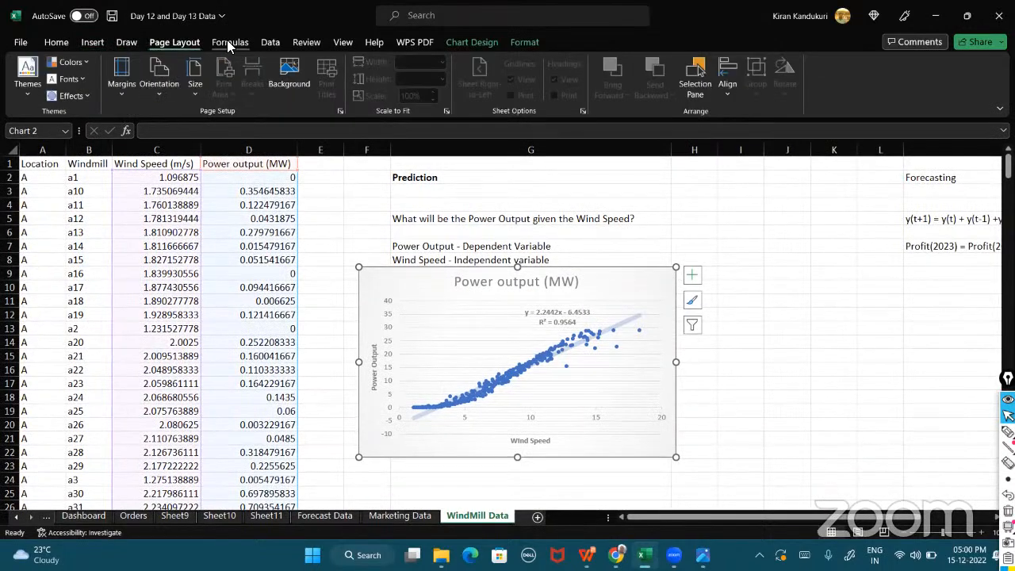
pyautogui.click(227, 42)
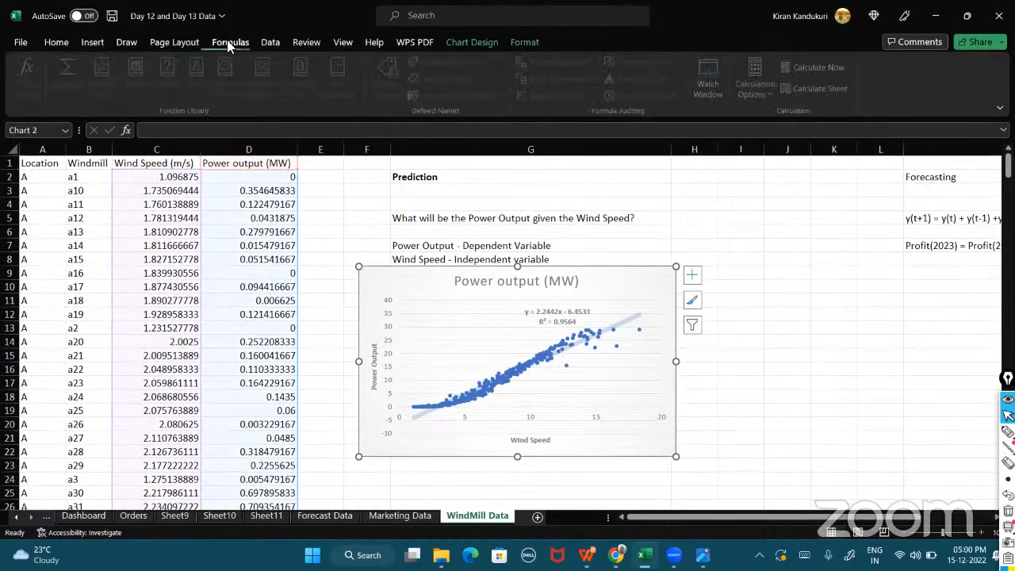
pyautogui.click(271, 44)
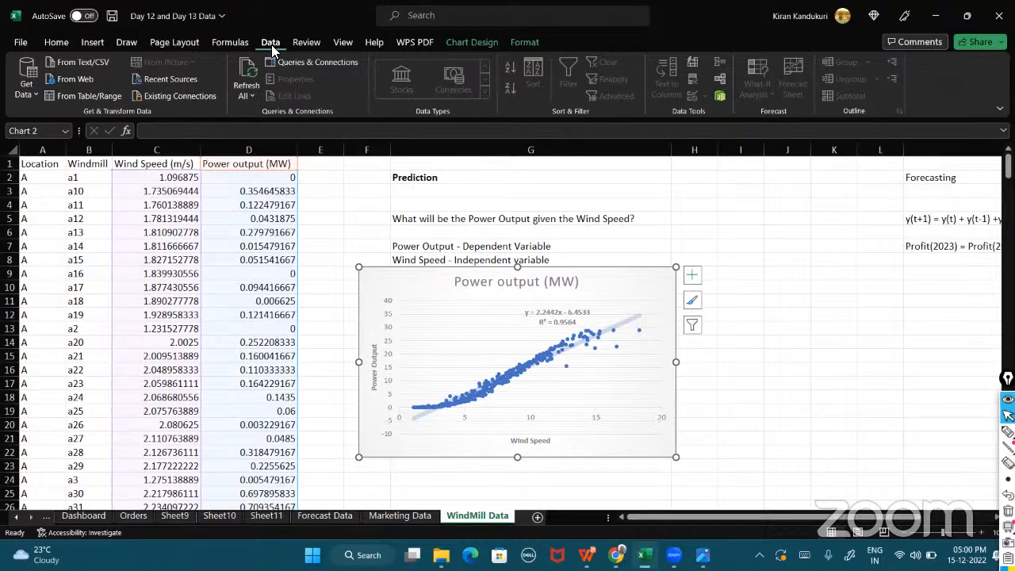
pyautogui.click(305, 43)
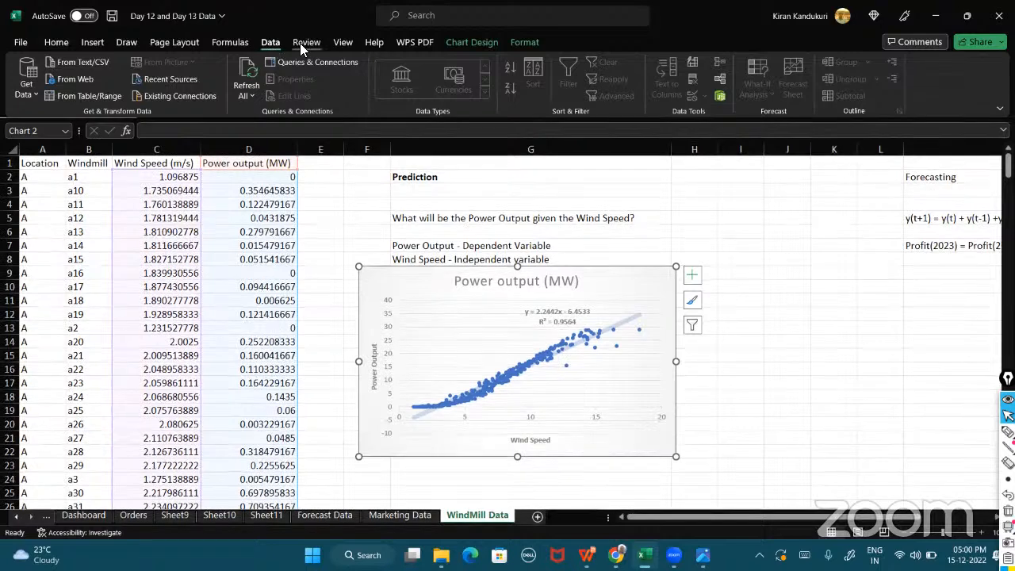
pyautogui.click(343, 43)
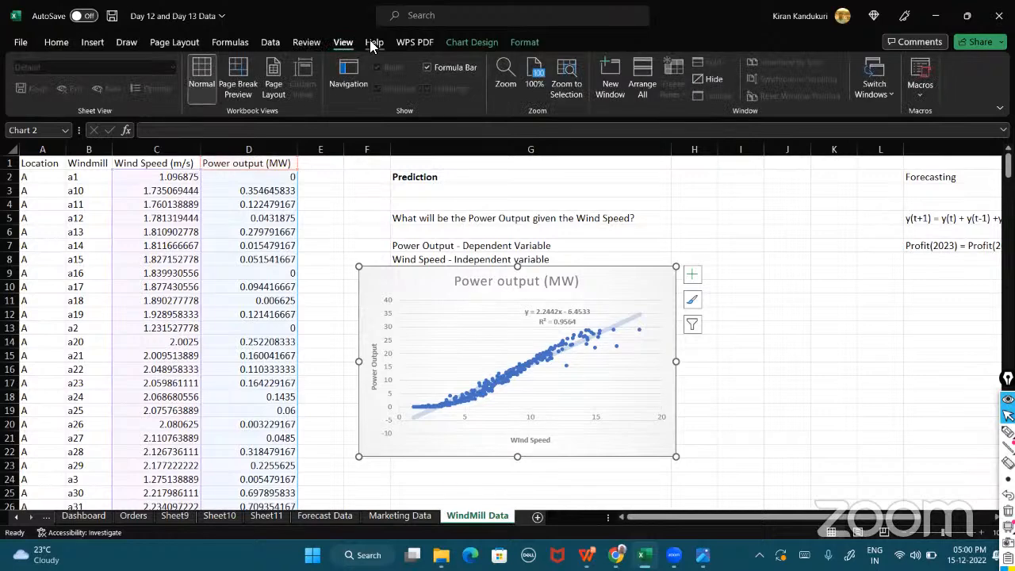
pyautogui.click(372, 44)
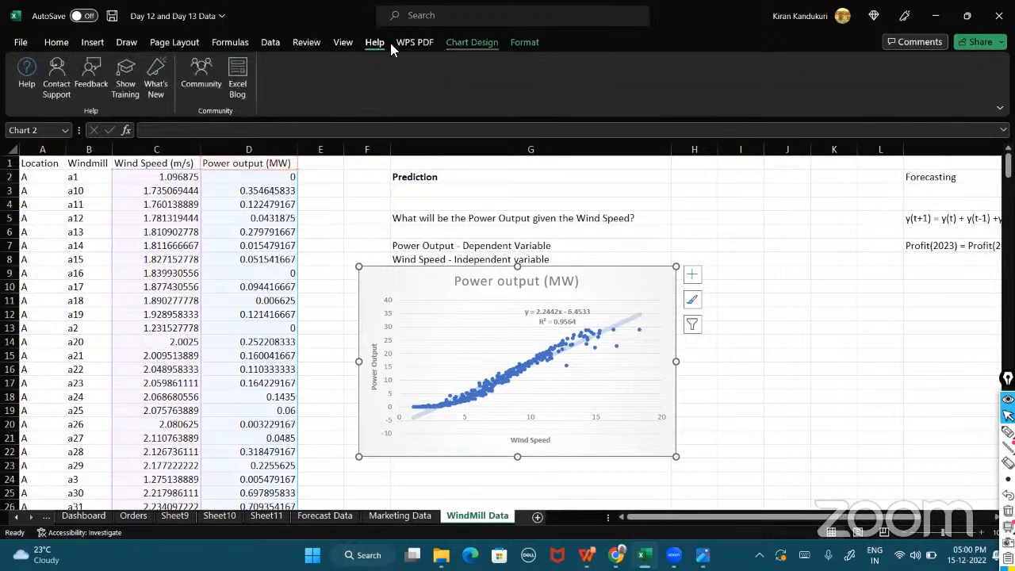
pyautogui.click(270, 43)
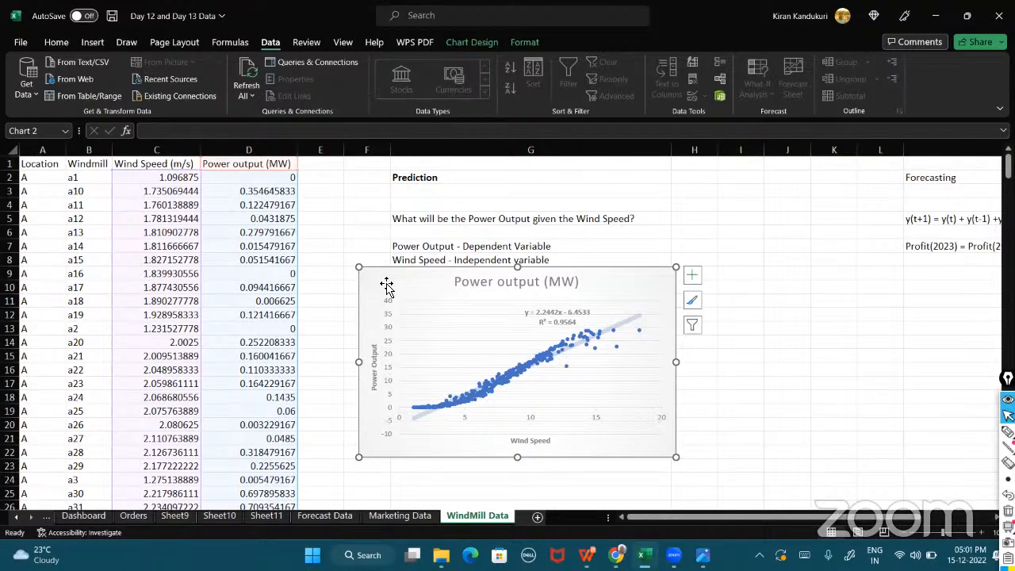
# Examine the Get Data menu and its From File import options.
pyautogui.click(38, 95)
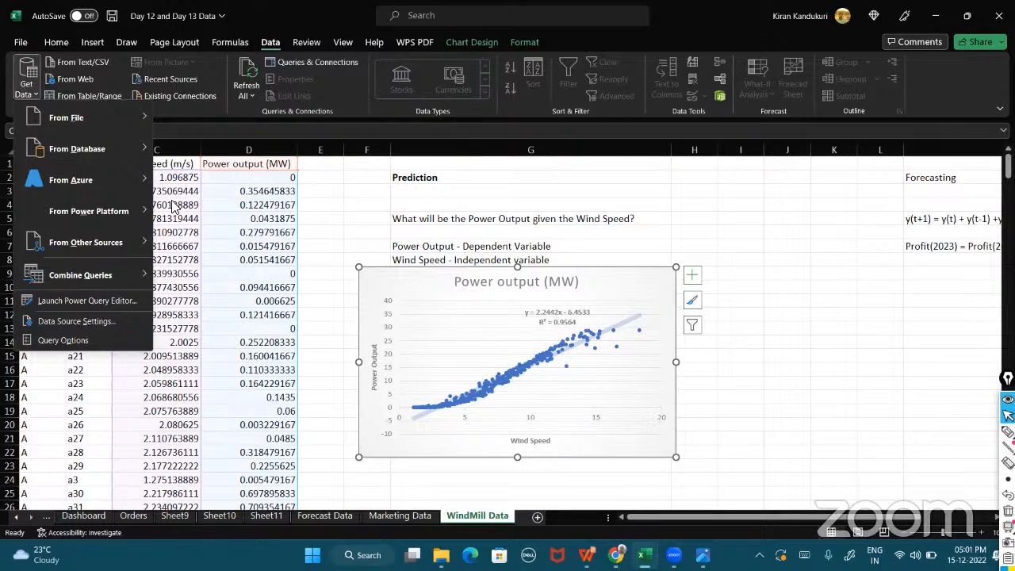
pyautogui.moveTo(99, 118)
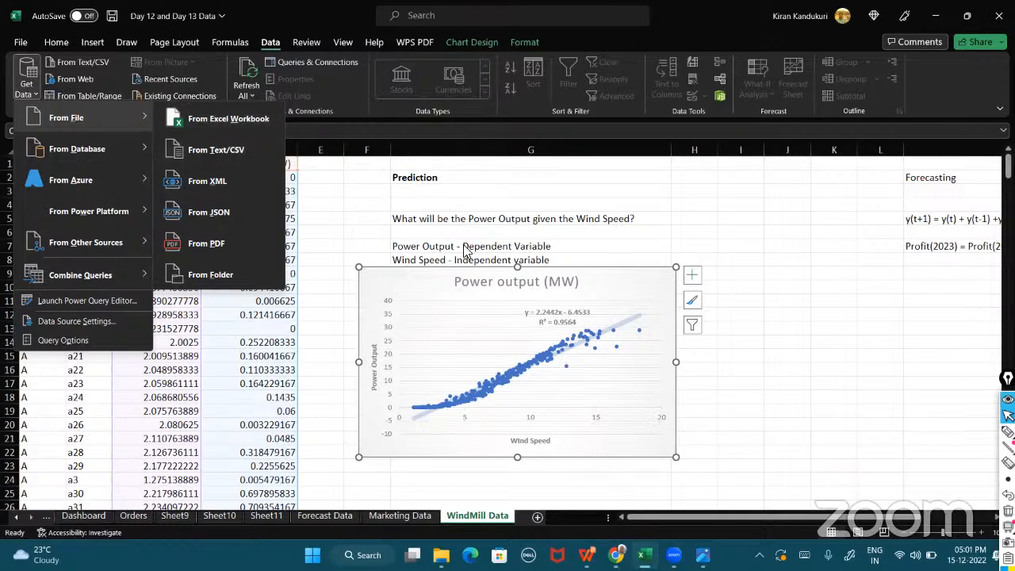
pyautogui.click(497, 206)
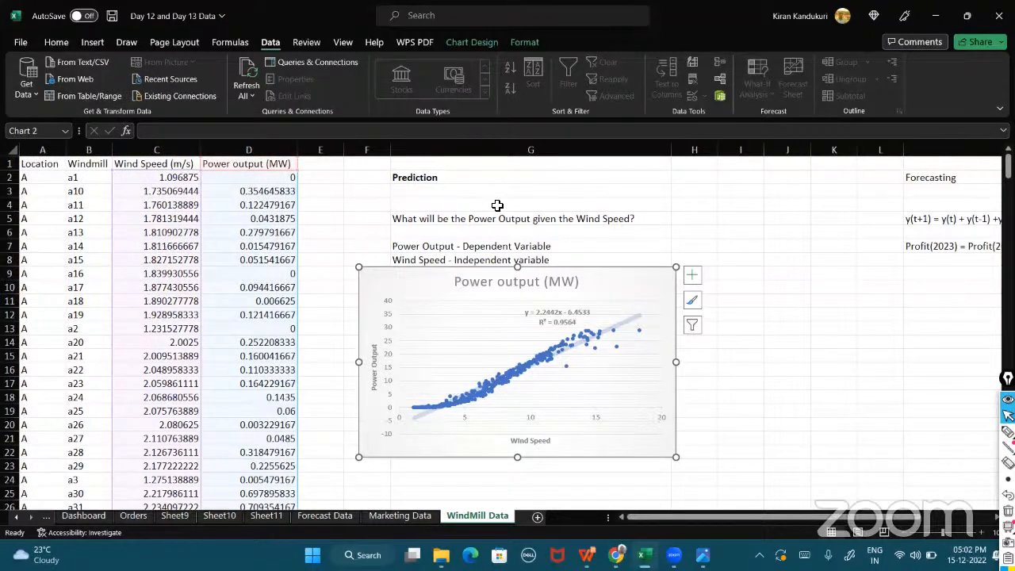
pyautogui.click(36, 95)
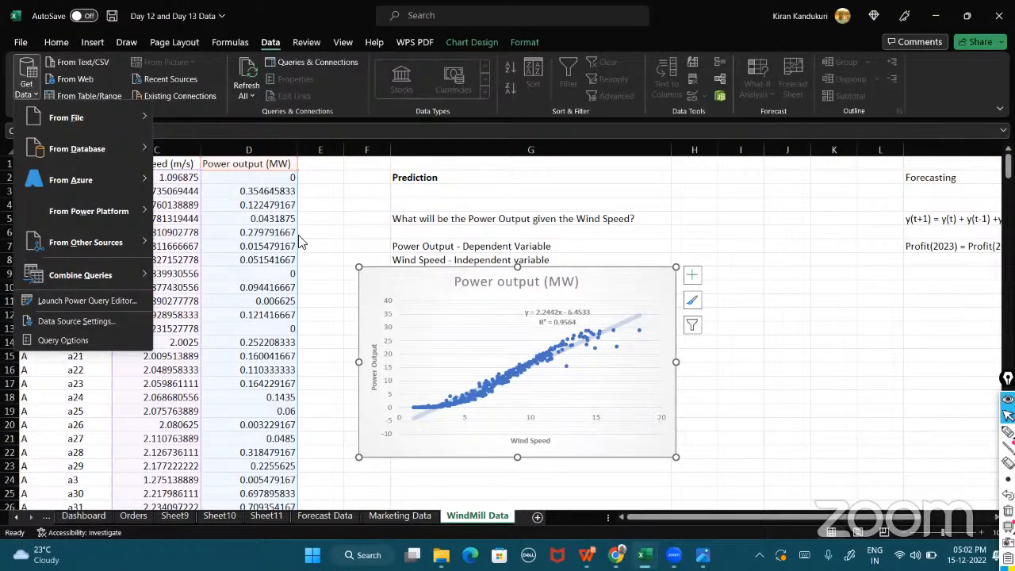
pyautogui.click(483, 190)
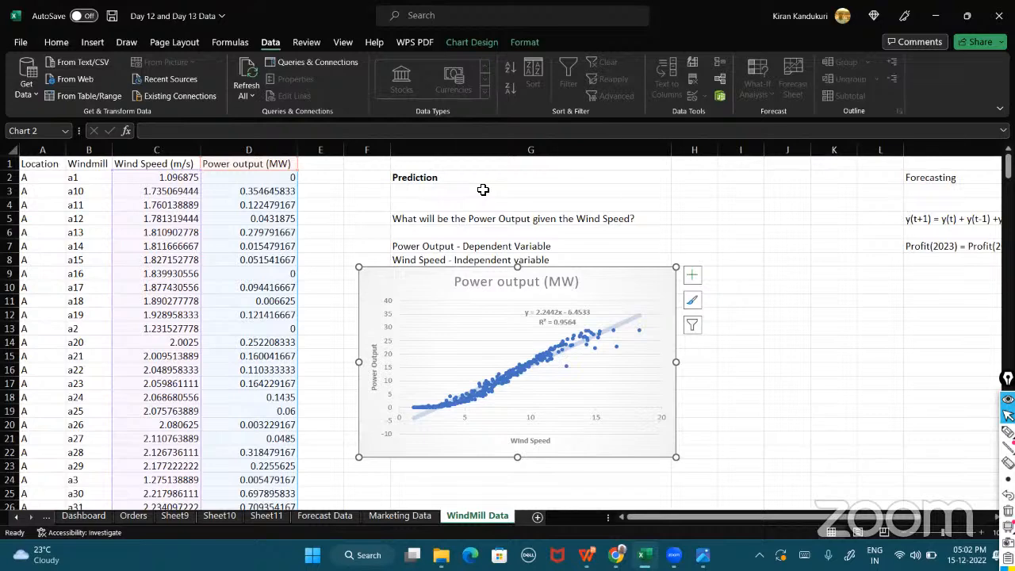
# Enable the Analysis ToolPak add-in through Excel Options' Excel Add-ins manager.
pyautogui.click(21, 43)
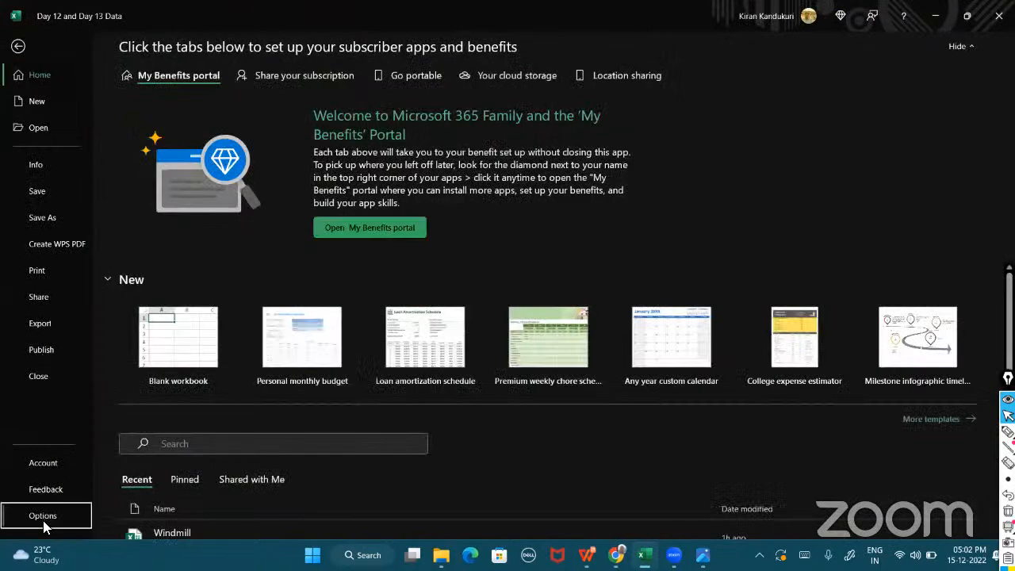
pyautogui.click(43, 520)
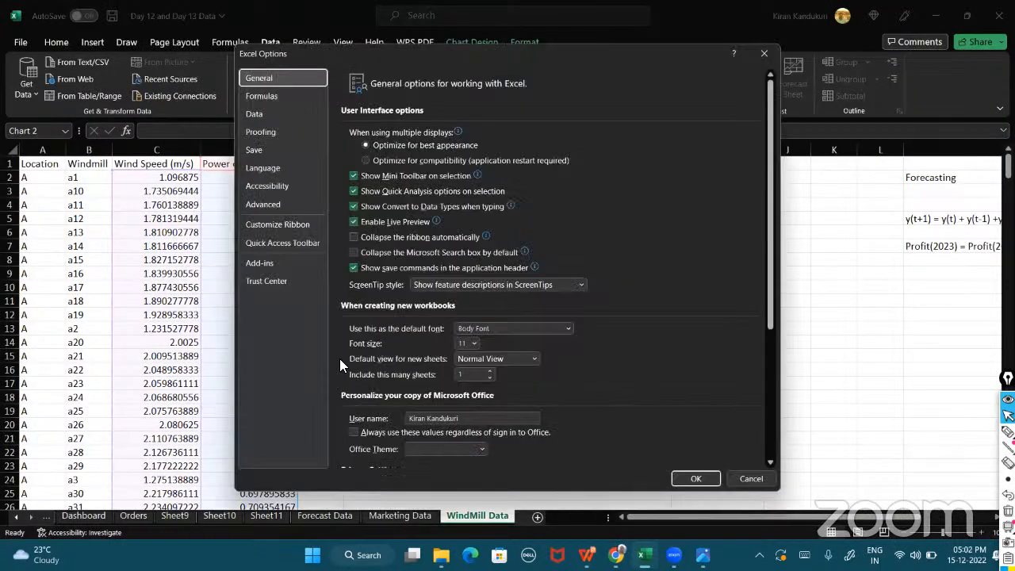
pyautogui.click(268, 263)
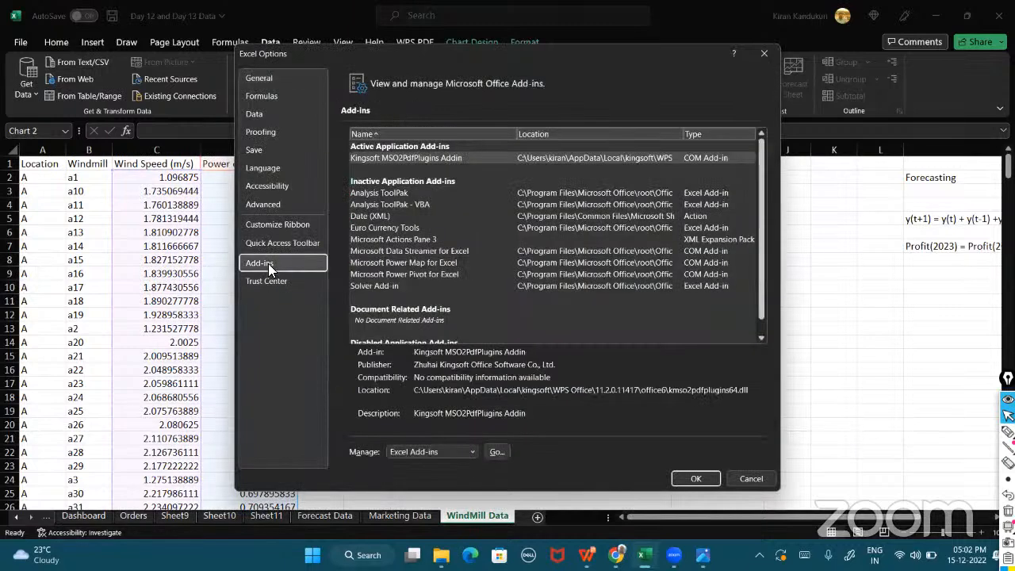
pyautogui.click(395, 192)
pyautogui.moveTo(759, 294); pyautogui.dragTo(767, 371)
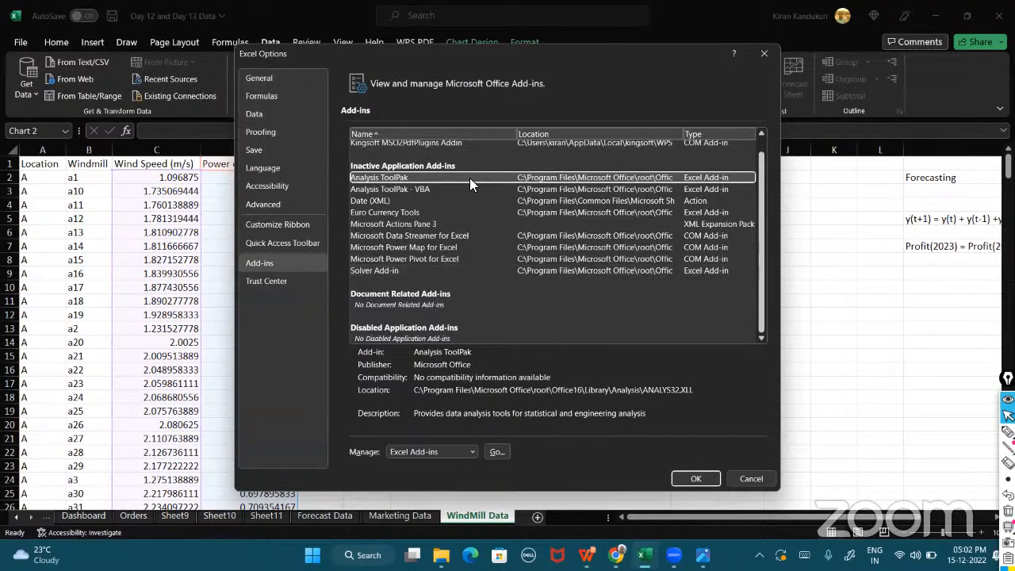
pyautogui.click(497, 451)
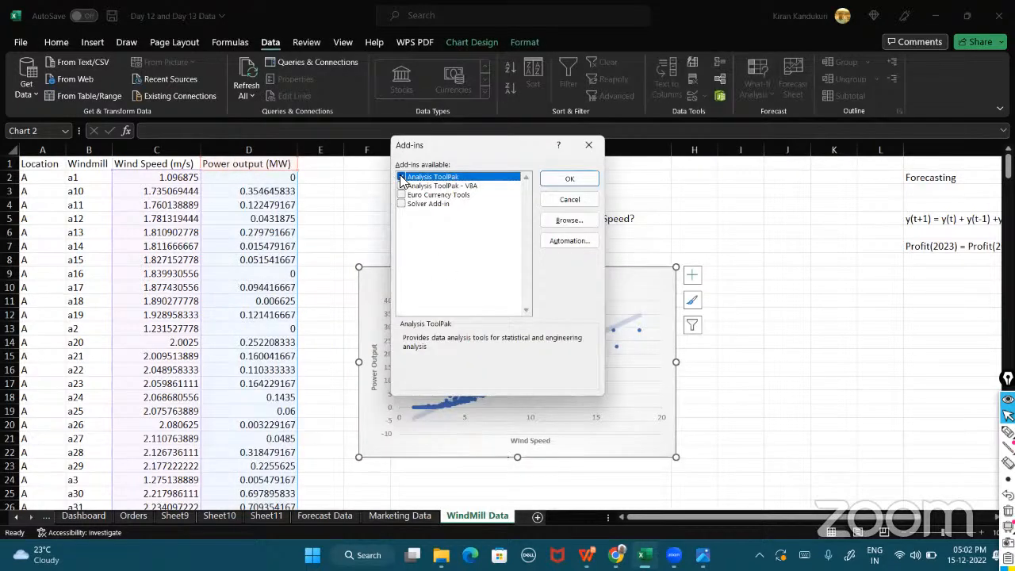
pyautogui.click(401, 177)
pyautogui.click(559, 179)
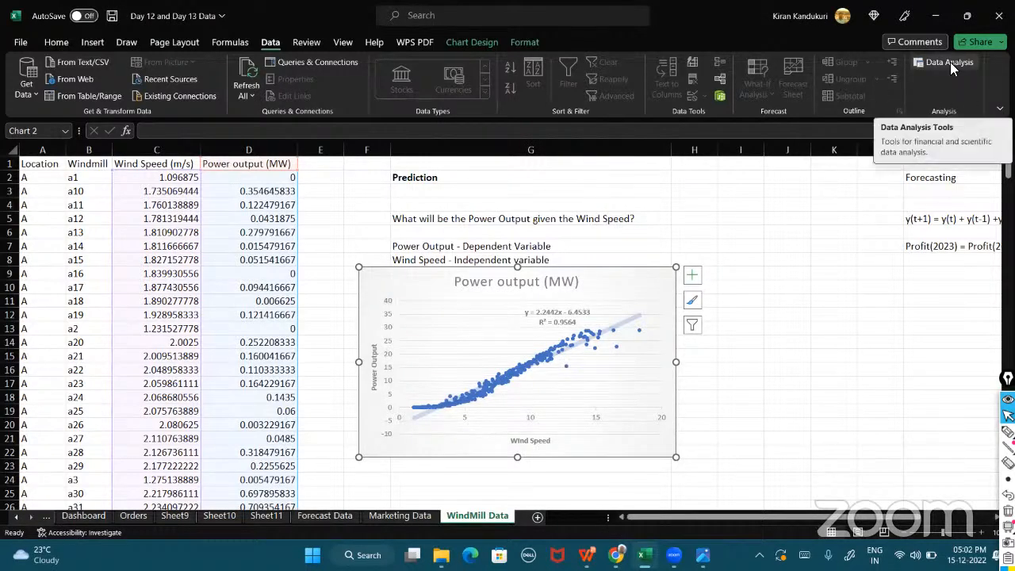
# Open the Data Analysis tools and start the Regression tool.
pyautogui.click(949, 62)
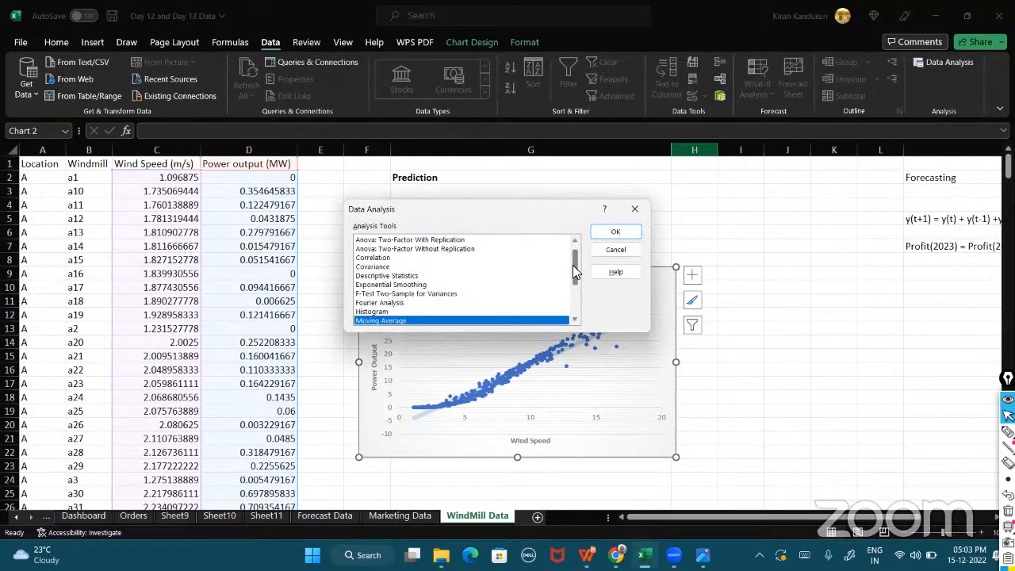
pyautogui.moveTo(572, 266); pyautogui.dragTo(573, 296)
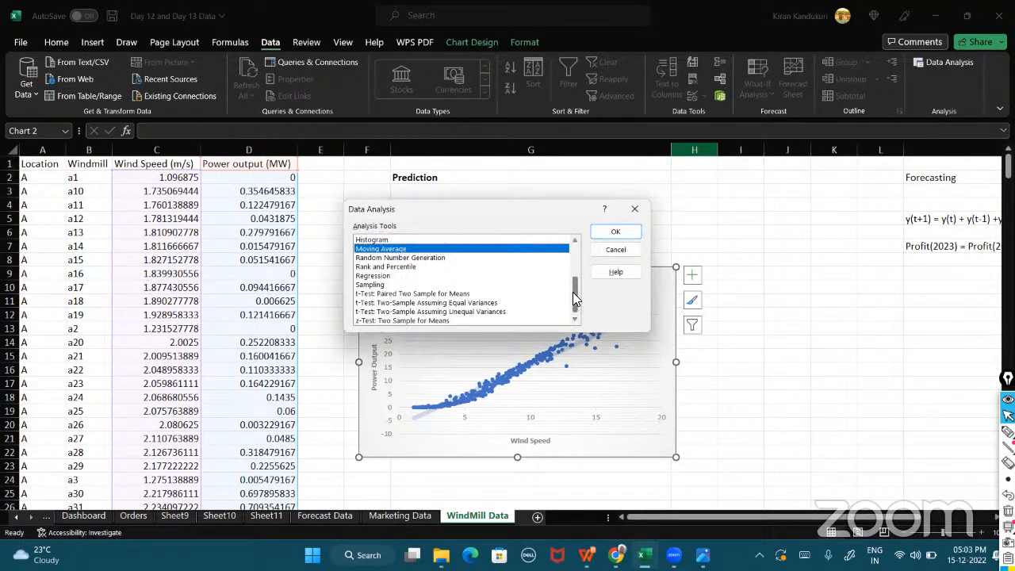
pyautogui.click(391, 275)
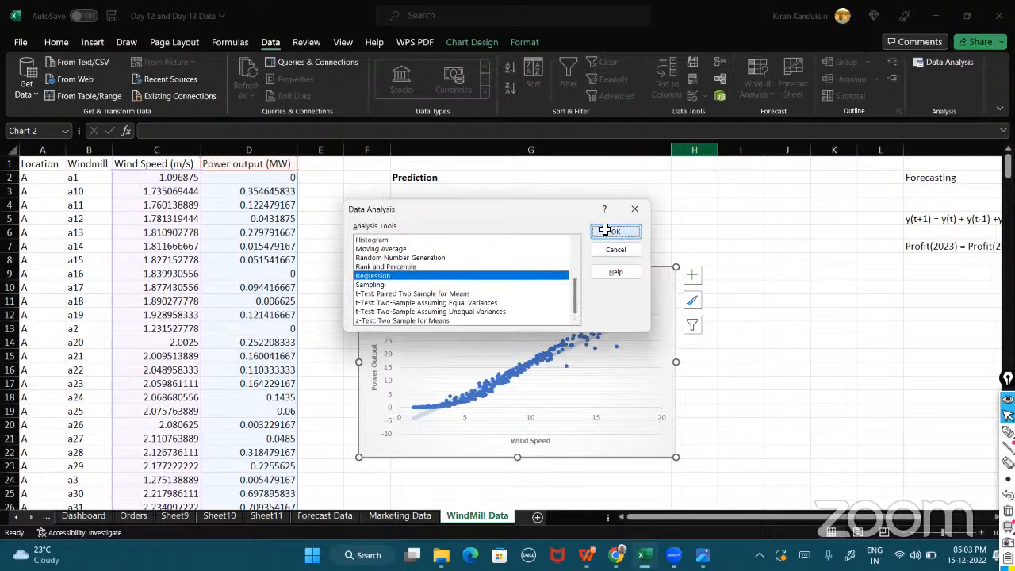
pyautogui.click(606, 230)
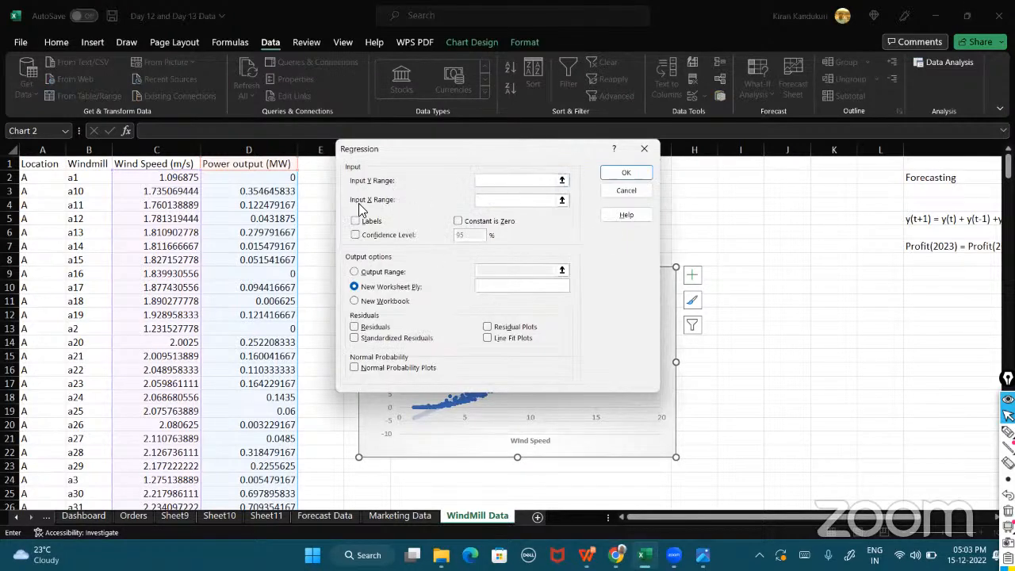
# Set the regression Input Y Range to C2:C366 and Input X Range to D2:D366, tick Labels, and run it.
pyautogui.click(164, 179)
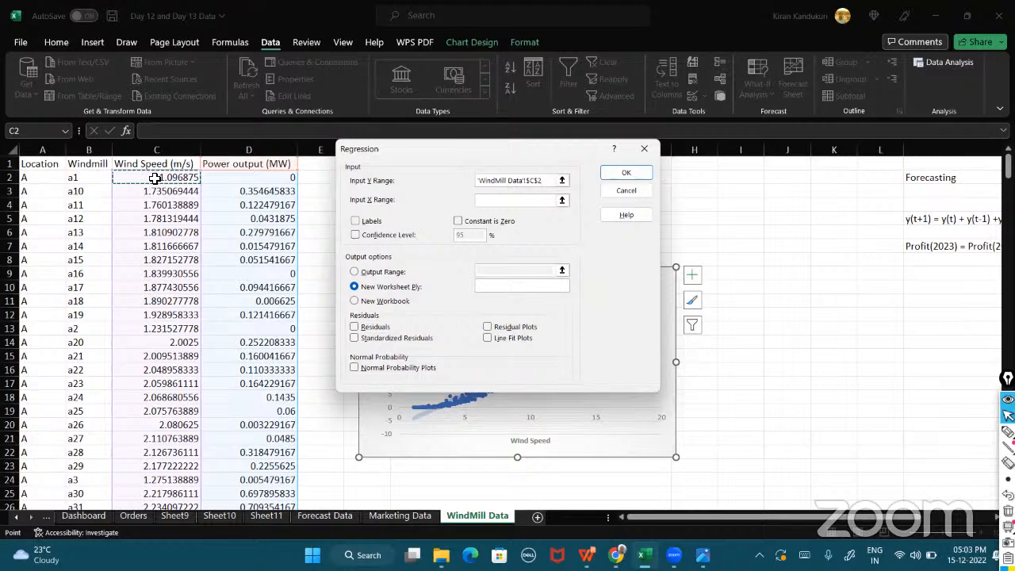
pyautogui.moveTo(155, 178); pyautogui.dragTo(171, 536)
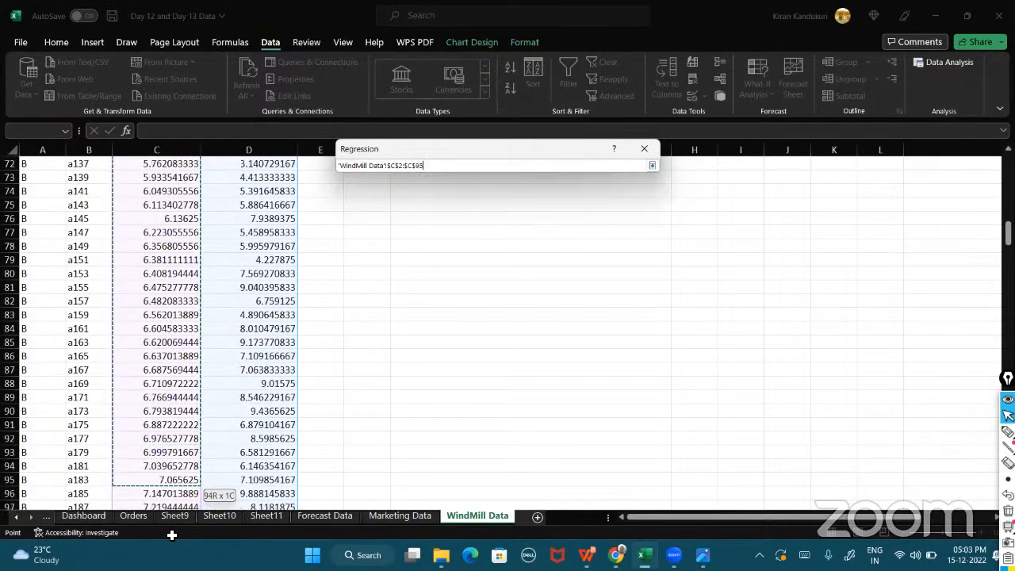
pyautogui.moveTo(172, 536); pyautogui.dragTo(194, 483)
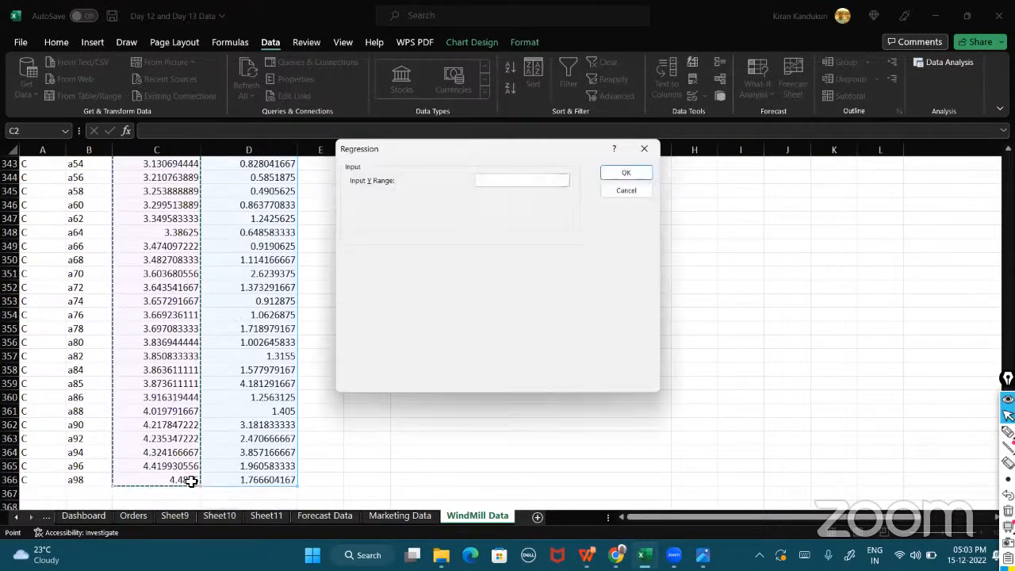
pyautogui.click(507, 200)
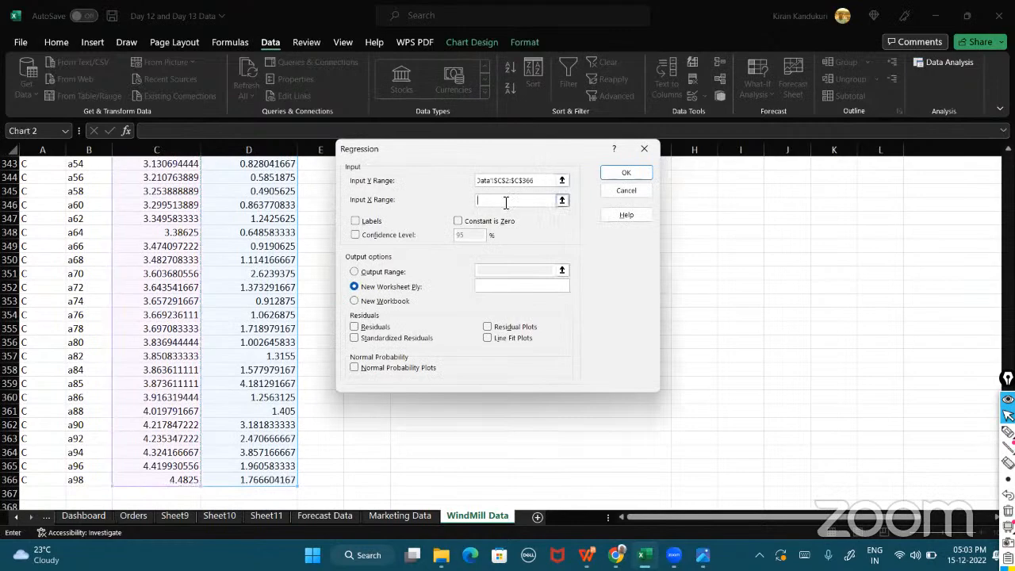
pyautogui.scroll(20, 285, 263)
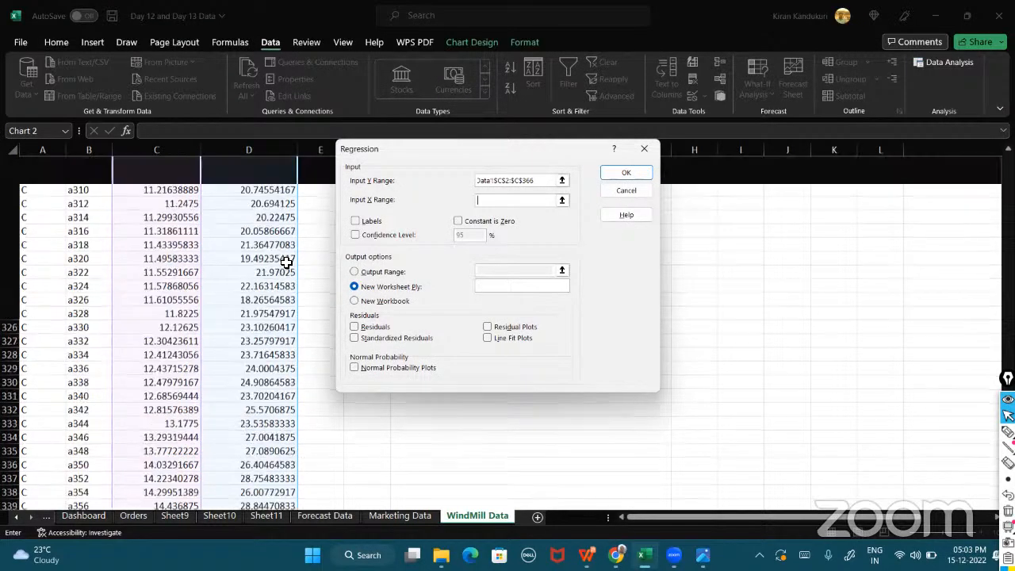
pyautogui.scroll(20, 285, 263)
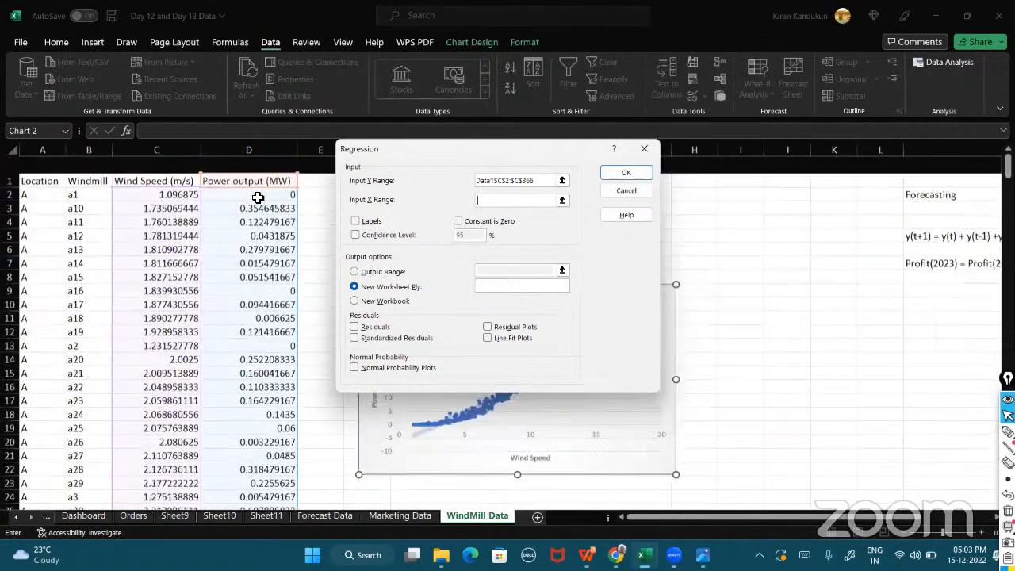
pyautogui.click(258, 180)
pyautogui.moveTo(258, 180); pyautogui.dragTo(267, 481)
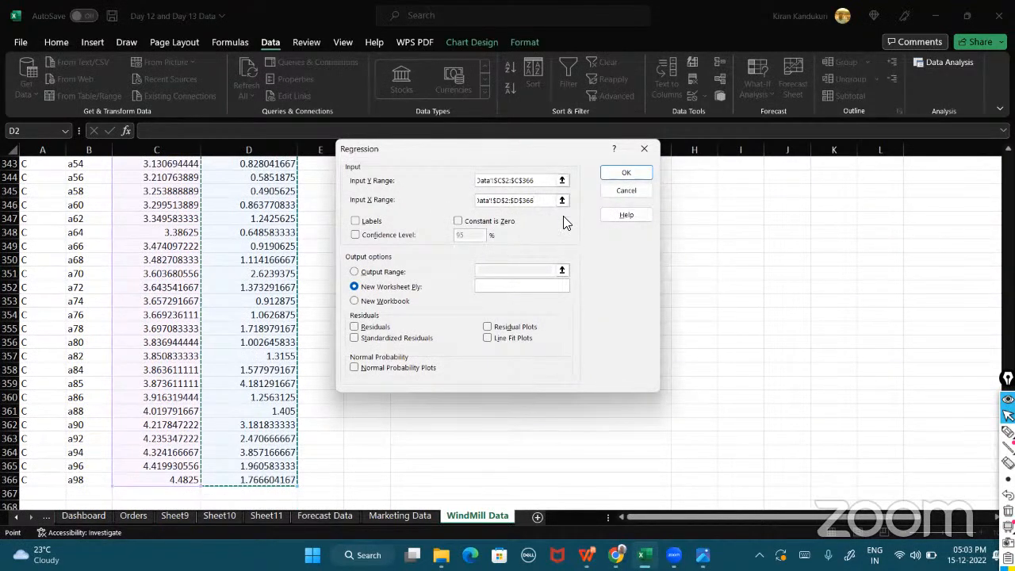
pyautogui.click(355, 222)
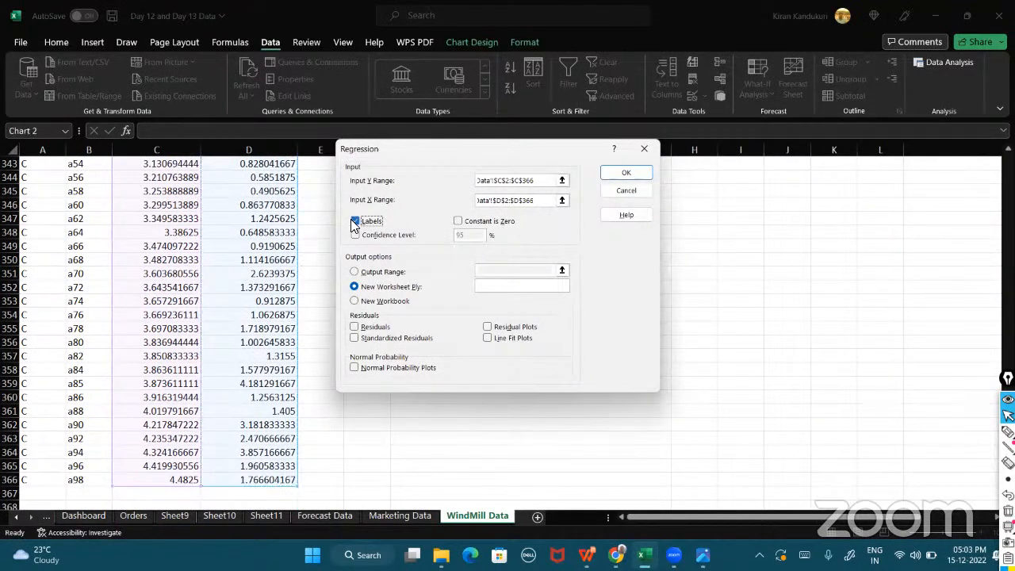
pyautogui.click(617, 172)
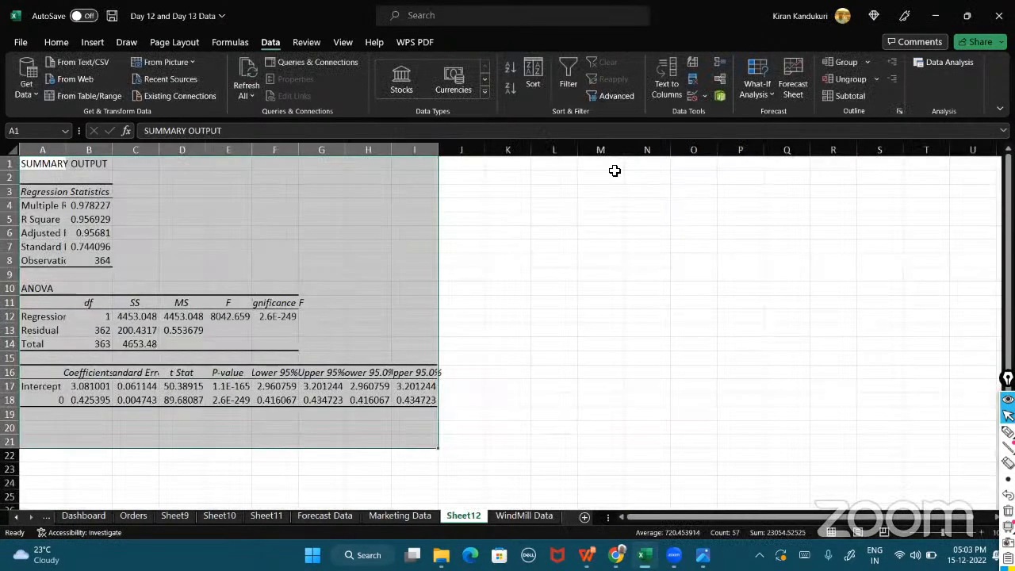
# Autofit columns A to I of the regression summary output sheet.
pyautogui.doubleClick(437, 149)
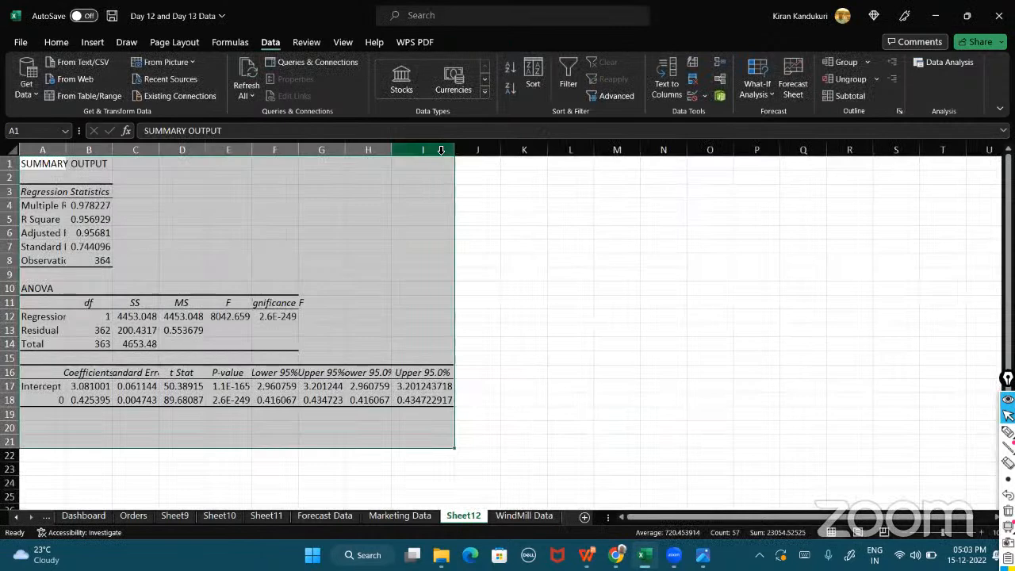
pyautogui.moveTo(43, 149); pyautogui.dragTo(457, 151)
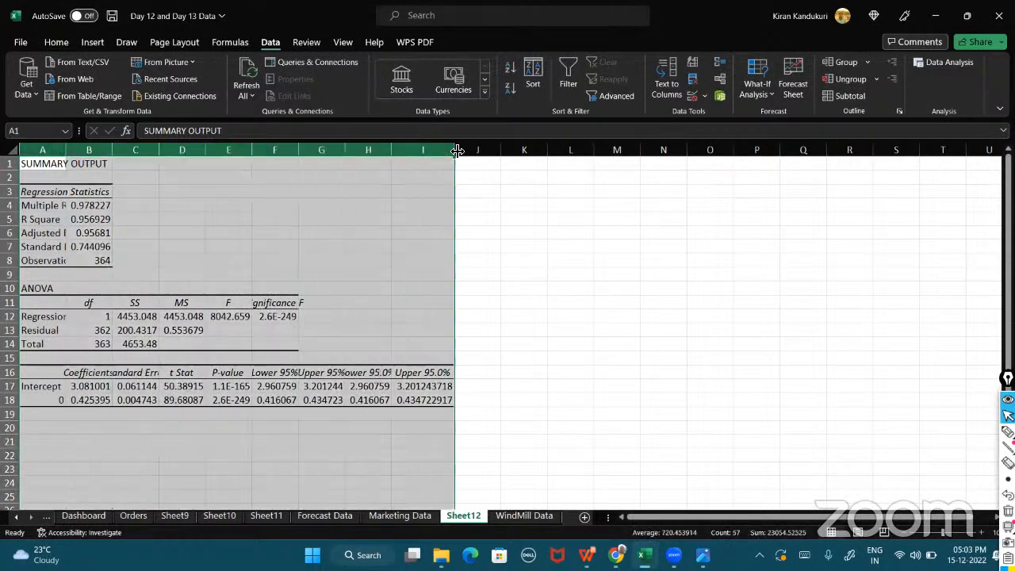
pyautogui.doubleClick(456, 150)
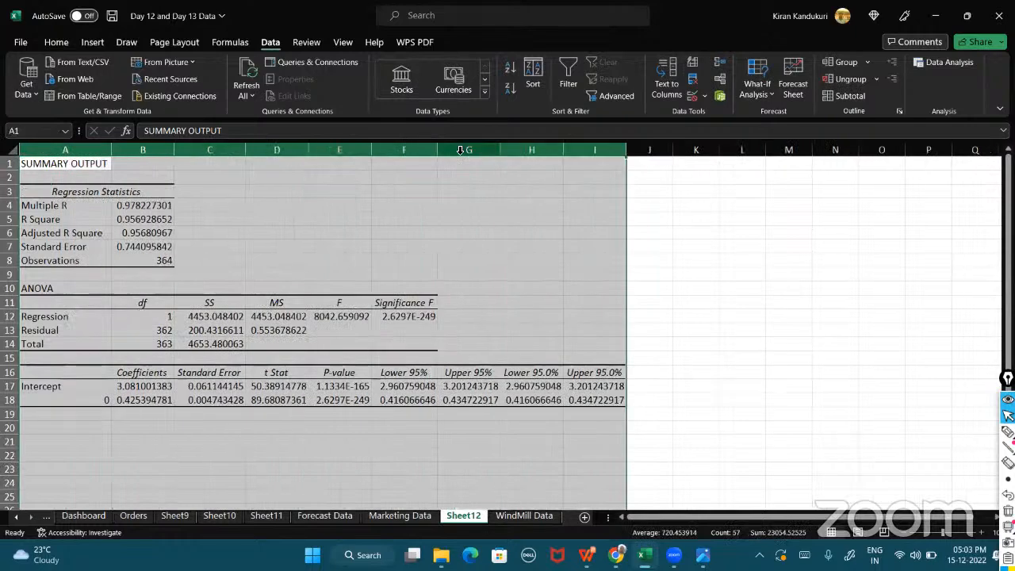
pyautogui.click(338, 229)
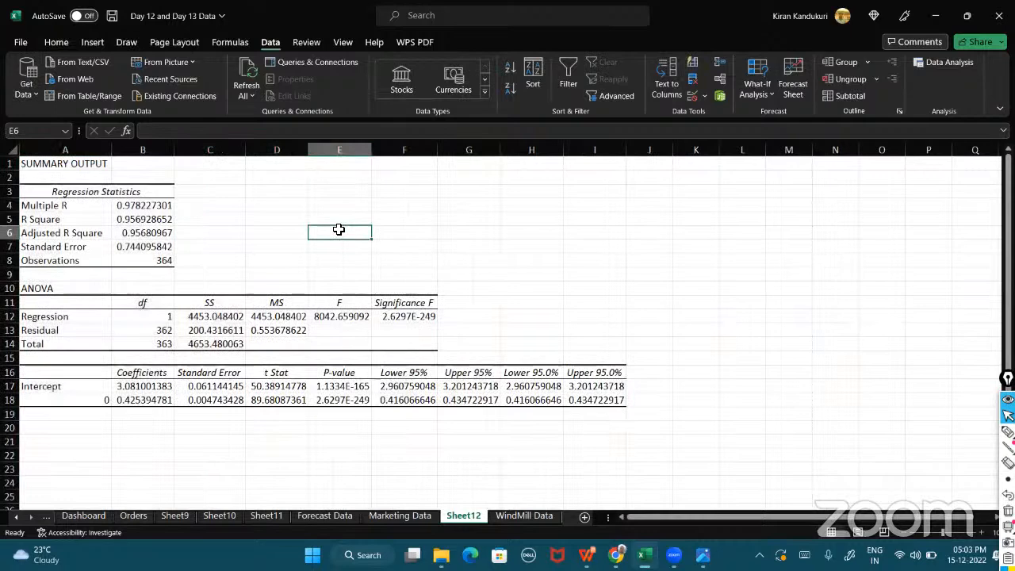
# Switch back to the WindMill Data sheet.
pyautogui.click(506, 515)
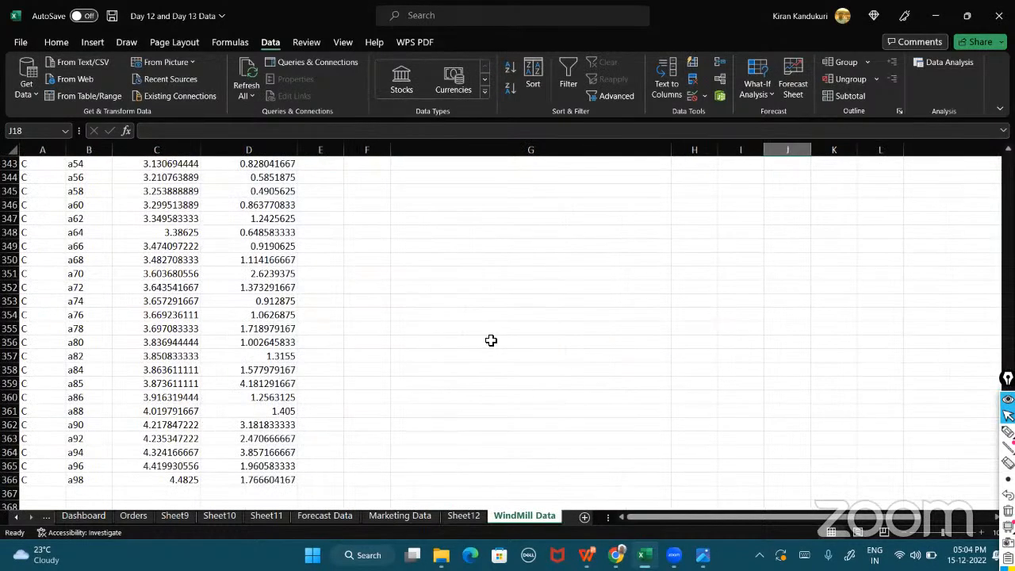
pyautogui.click(491, 340)
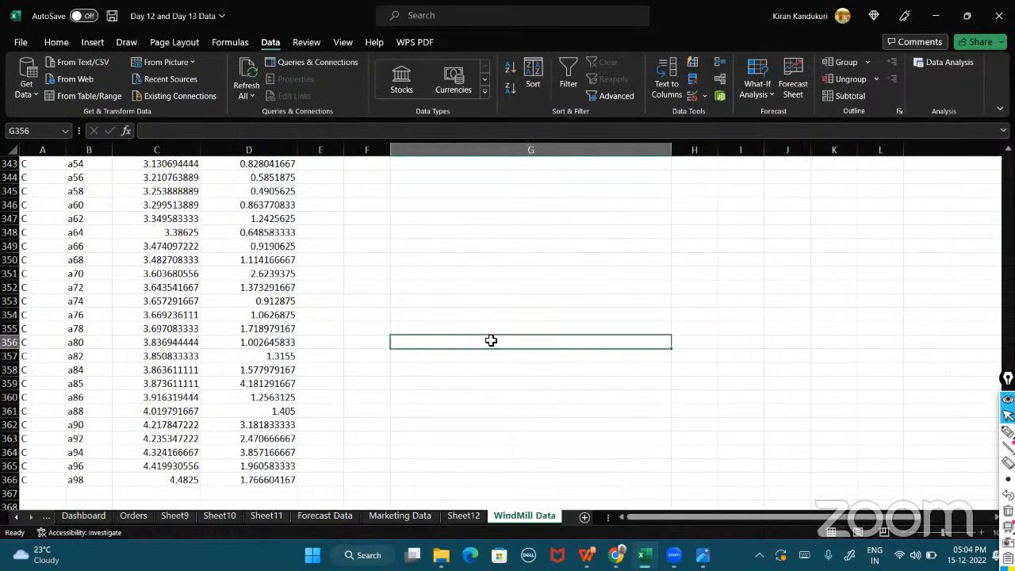